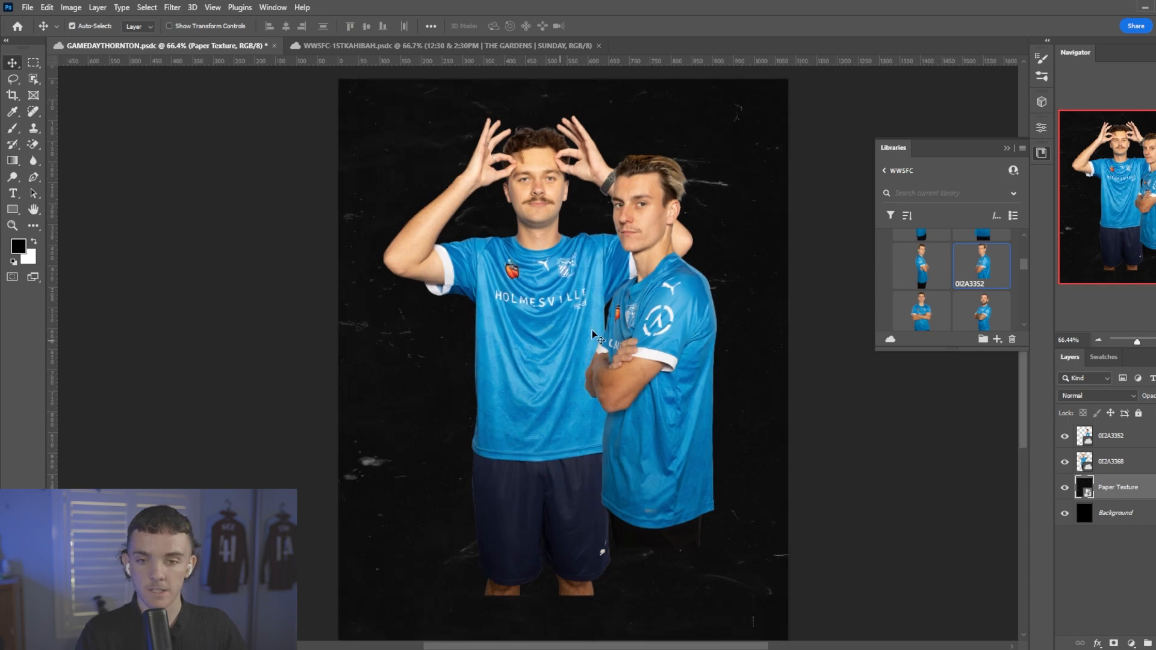
# Group the two player layers 0I2A3352 and 0I2A3368 and add a layer mask to the group.
pyautogui.scroll(-2, 638, 328)
pyautogui.scroll(2, 592, 338)
pyautogui.click(1006, 148)
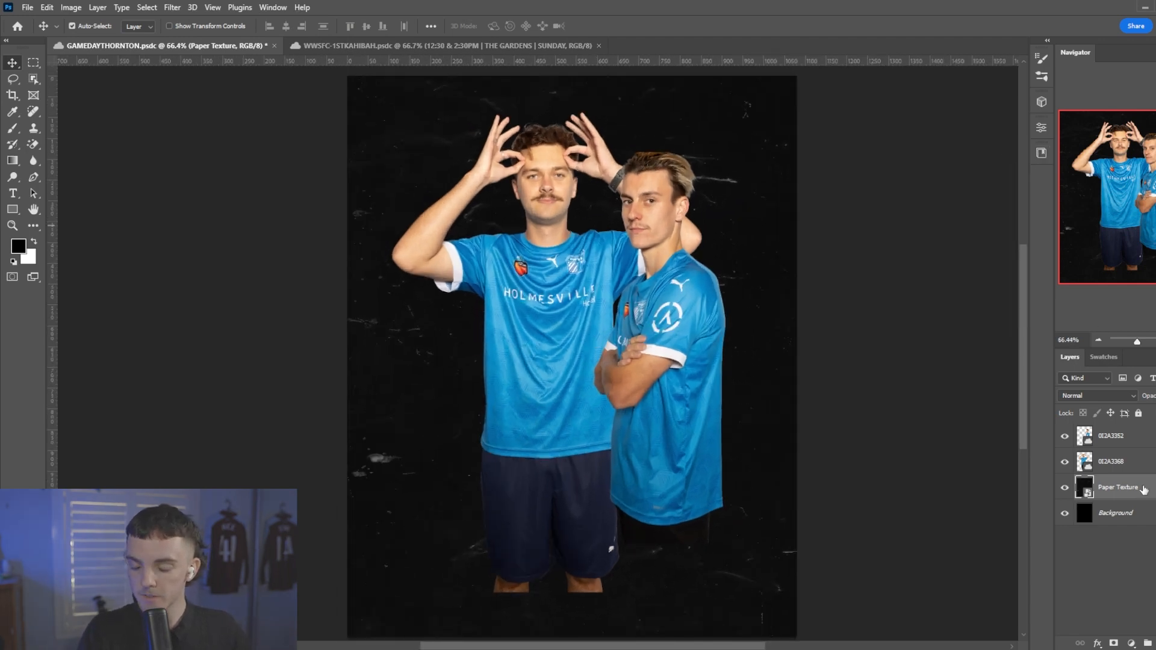
pyautogui.click(1137, 465)
pyautogui.click(1132, 500)
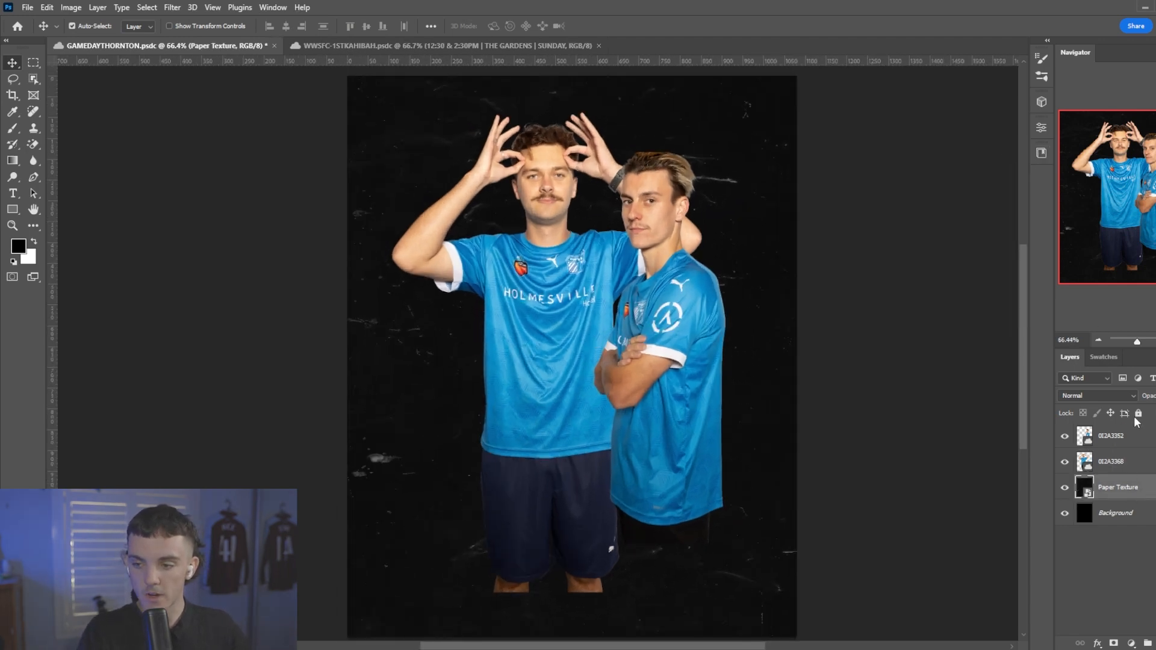
pyautogui.click(1109, 470)
pyautogui.keyDown('shift'); pyautogui.click(1125, 434); pyautogui.keyUp('shift')
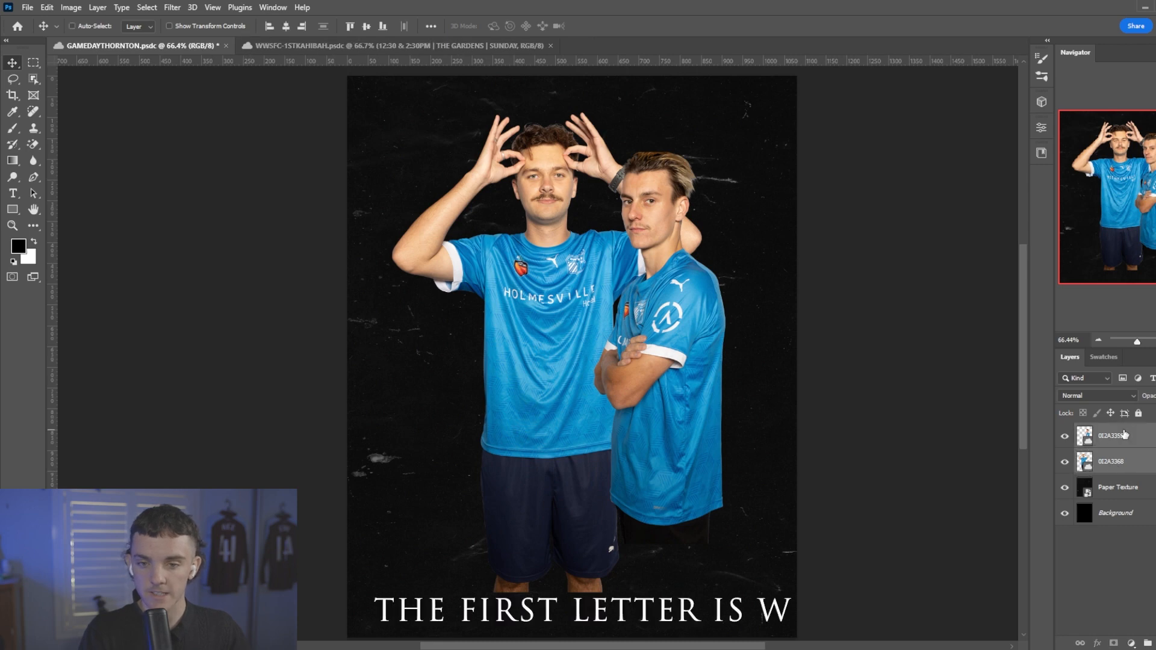
pyautogui.hotkey('ctrl', 'g')
pyautogui.click(1112, 644)
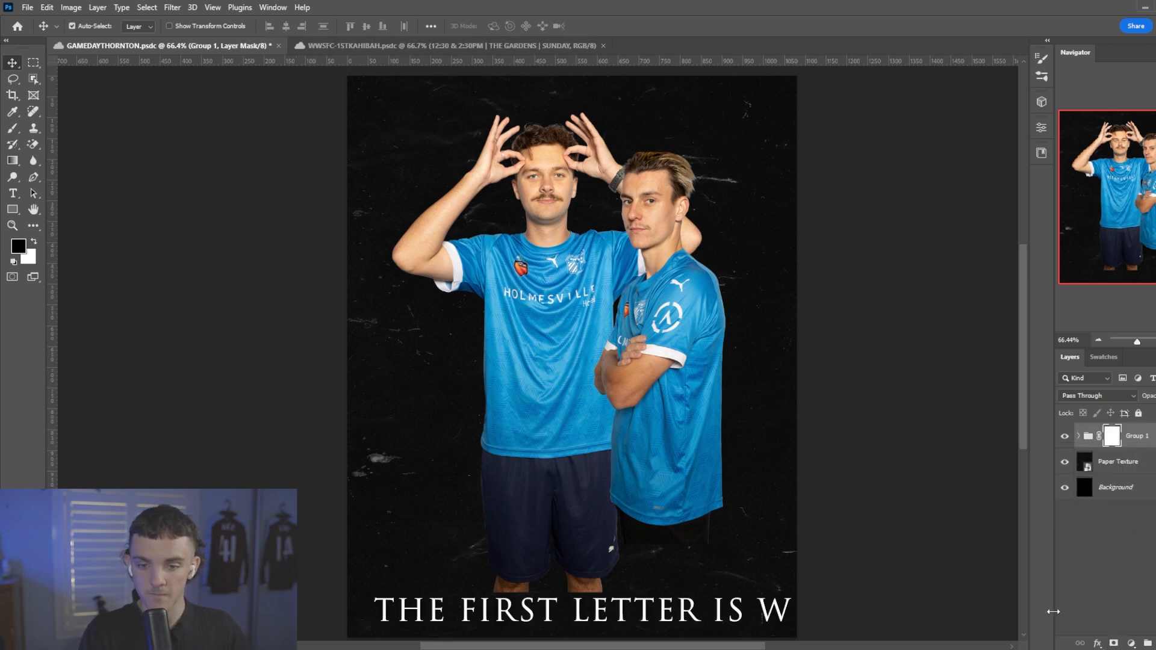
# Paint black on the group's mask with a soft round brush at 21% flow, enlarged to 900 px, fading both players out below the chest.
pyautogui.press('b')
pyautogui.rightClick(716, 423)
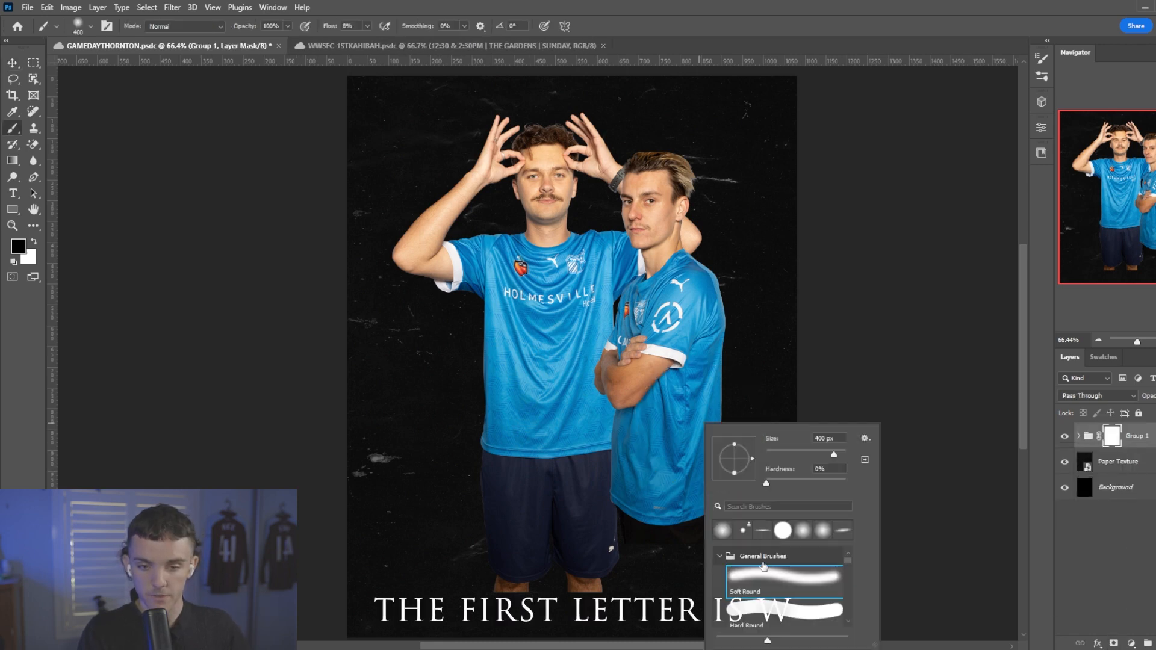
pyautogui.click(339, 30)
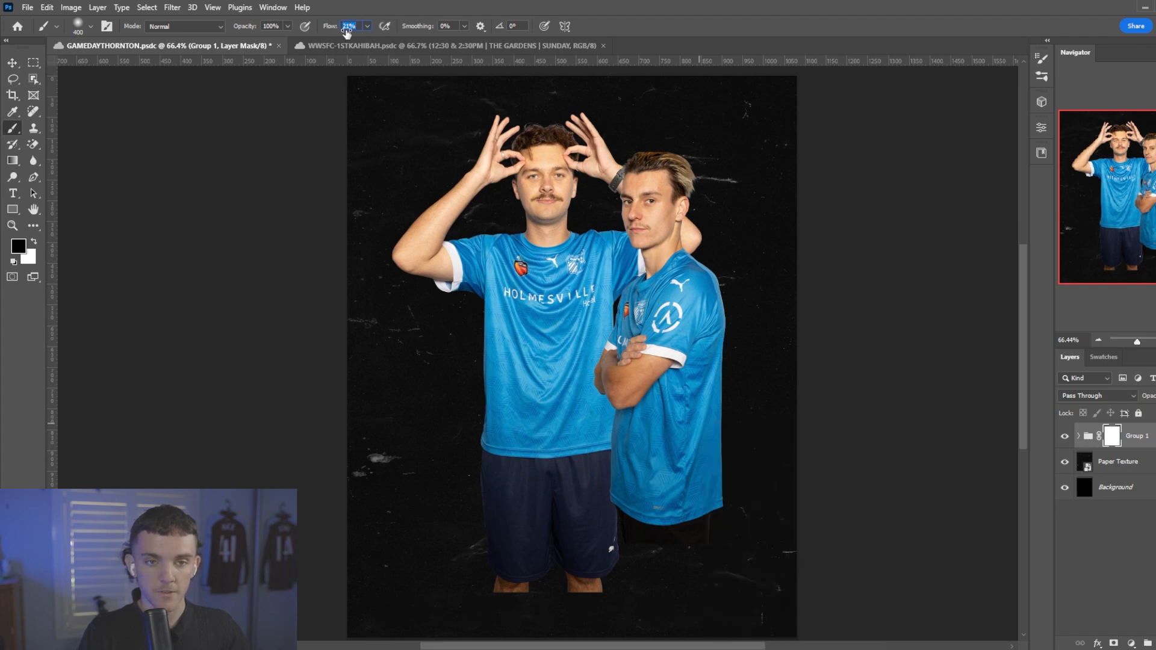
pyautogui.moveTo(345, 33); pyautogui.dragTo(346, 34)
pyautogui.scroll(-1, 626, 466)
pyautogui.moveTo(683, 500)
pyautogui.mouseDown()
pyautogui.moveTo(648, 448)
pyautogui.moveTo(596, 435)
pyautogui.moveTo(409, 442)
pyautogui.moveTo(673, 448)
pyautogui.moveTo(620, 466)
pyautogui.mouseUp()
pyautogui.press(']')
pyautogui.press(']')
pyautogui.press(']')
pyautogui.press(']')
pyautogui.press(']')
pyautogui.scroll(-1, 620, 467)
pyautogui.moveTo(589, 529)
pyautogui.mouseDown()
pyautogui.moveTo(534, 544)
pyautogui.moveTo(717, 503)
pyautogui.moveTo(556, 509)
pyautogui.moveTo(537, 475)
pyautogui.moveTo(771, 503)
pyautogui.mouseUp()
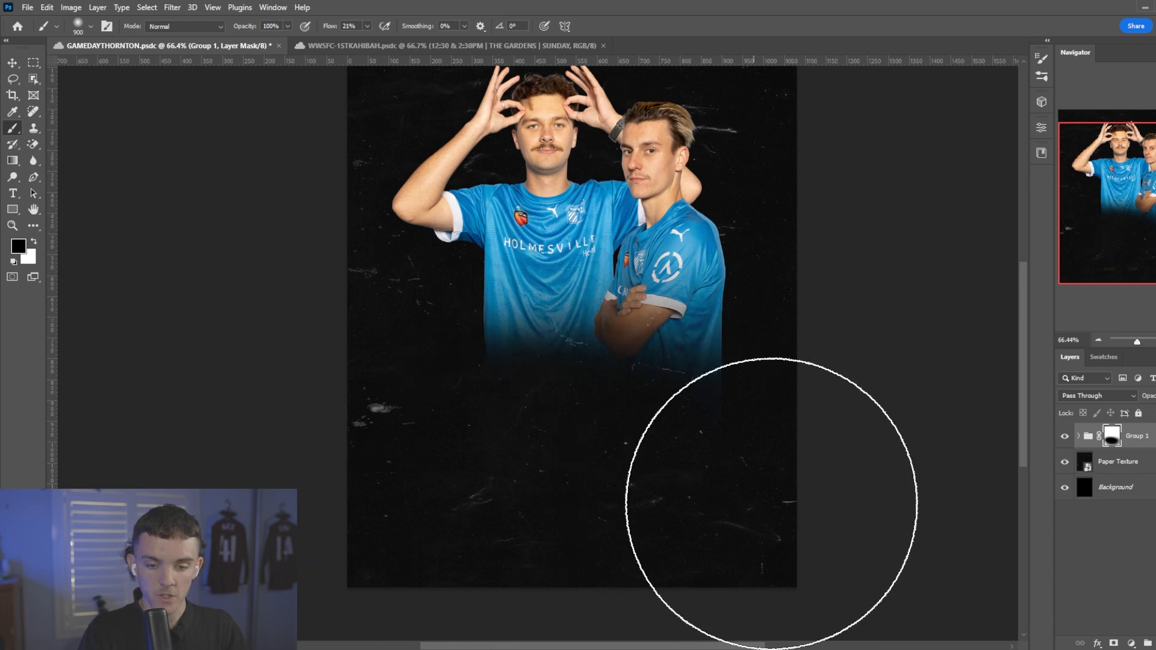
pyautogui.scroll(2, 690, 296)
# Add a layer mask shaped to the player's outline to both the 0I2A3352 and 0I2A3368 layers.
pyautogui.press('v')
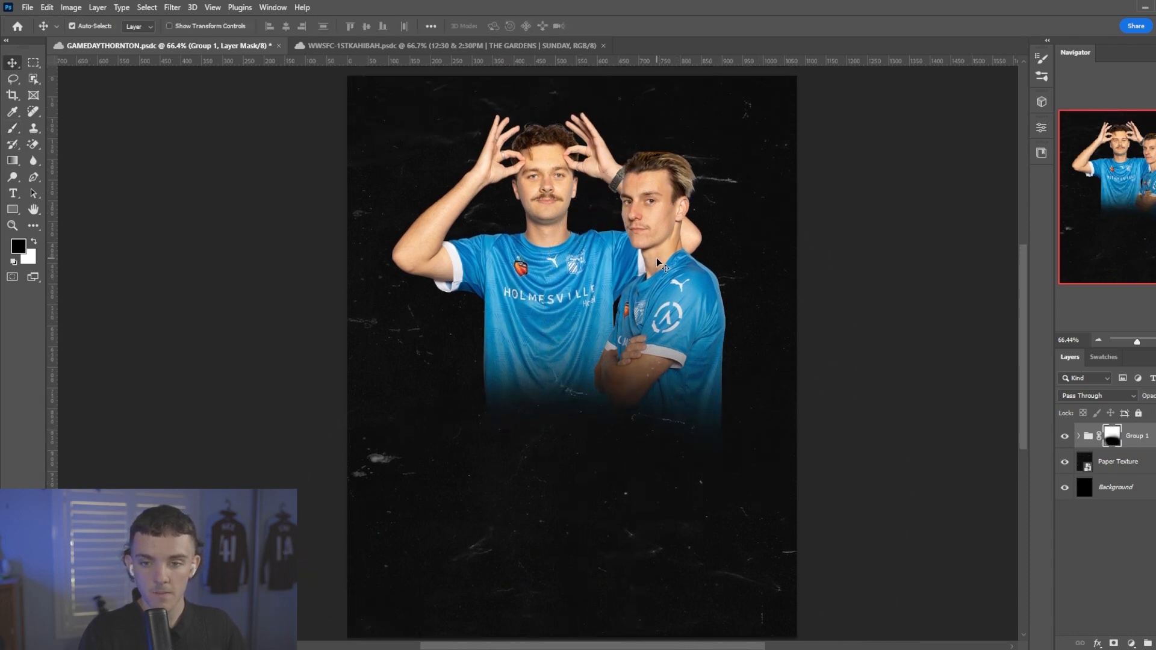
pyautogui.click(660, 264)
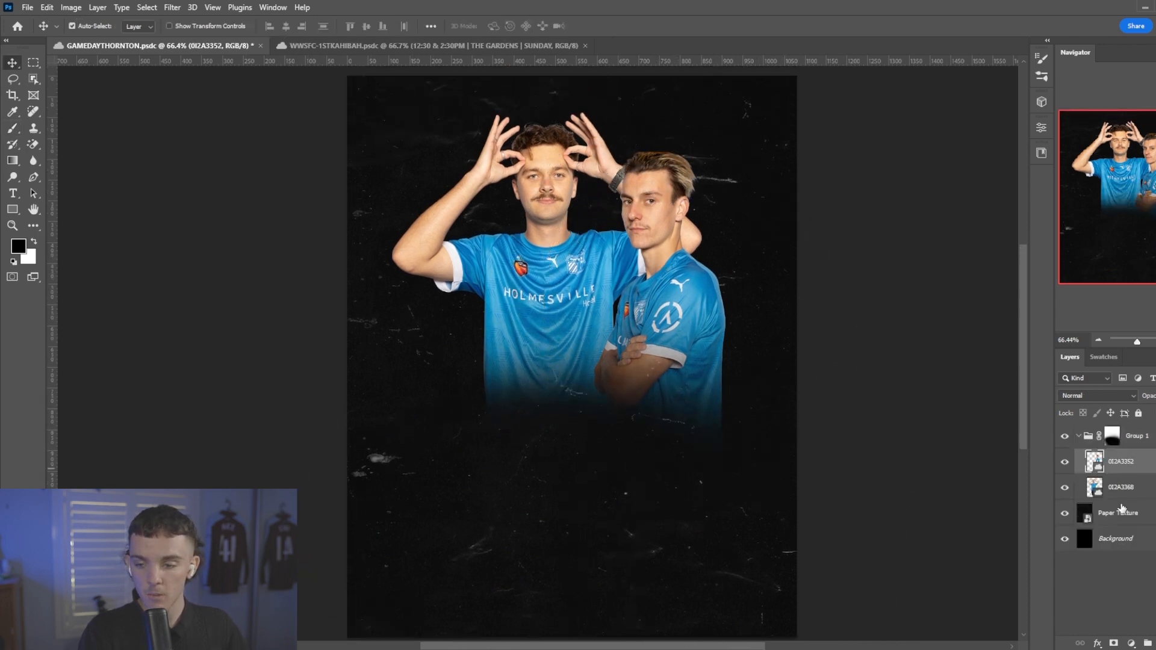
pyautogui.keyDown('ctrl'); pyautogui.click(1096, 476); pyautogui.keyUp('ctrl')
pyautogui.click(1113, 643)
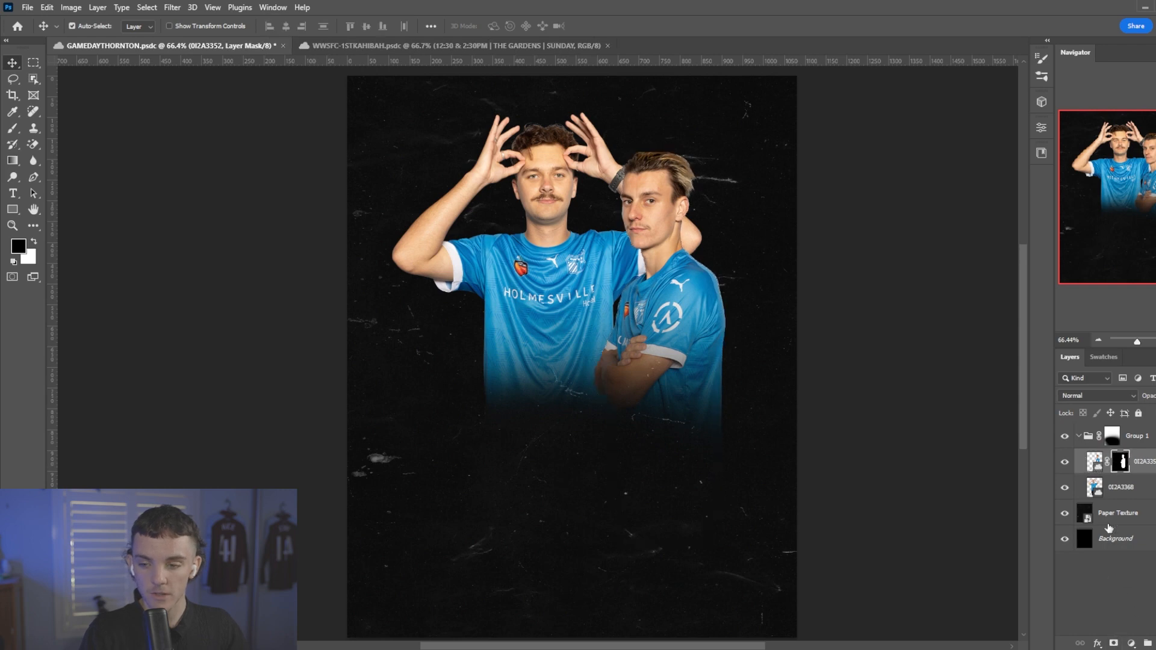
pyautogui.click(1097, 488)
pyautogui.keyDown('ctrl'); pyautogui.click(1096, 489); pyautogui.keyUp('ctrl')
pyautogui.click(1112, 641)
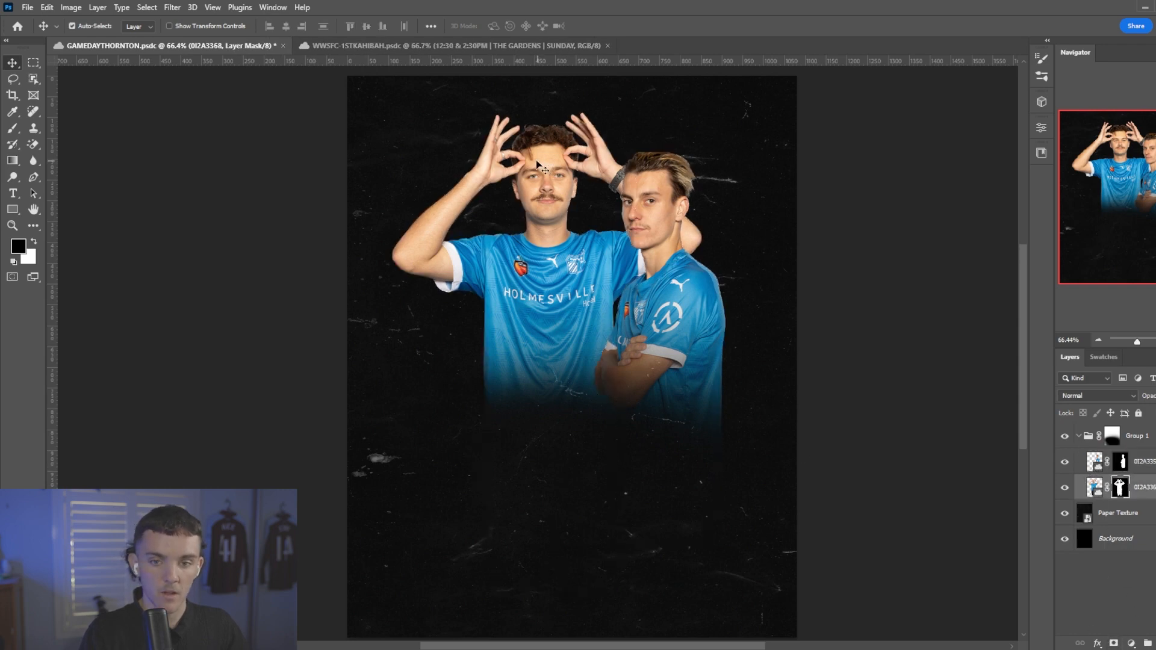
# Apply the Camera Raw filter to layer 0I2A3368 with exposure +0.10, texture +48, clarity +7 and saturation -7, and undo the layer's duplication.
pyautogui.scroll(8, 539, 165)
pyautogui.scroll(-7, 659, 161)
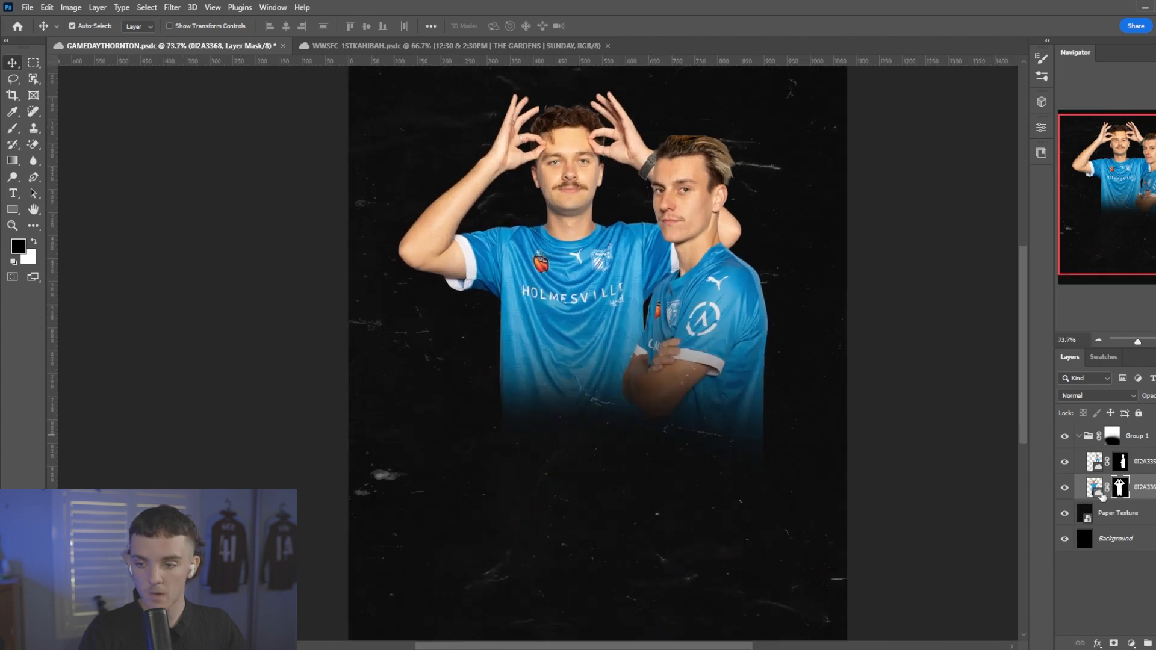
pyautogui.click(1101, 493)
pyautogui.click(172, 7)
pyautogui.click(246, 103)
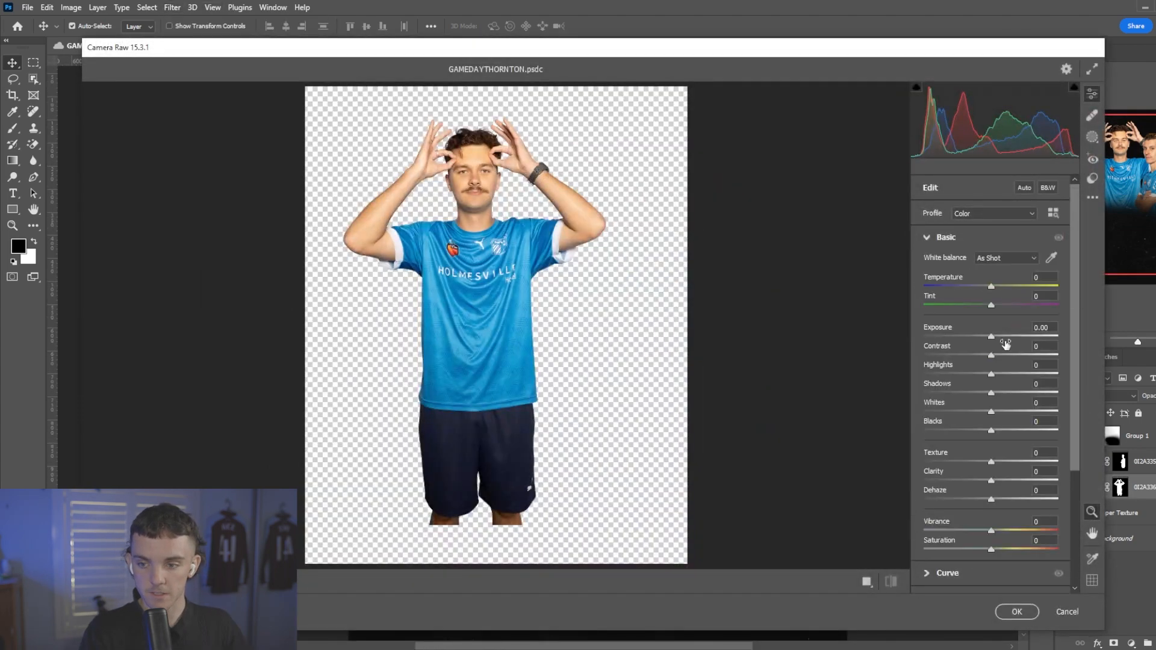
pyautogui.click(992, 337)
pyautogui.moveTo(991, 461); pyautogui.dragTo(1023, 462)
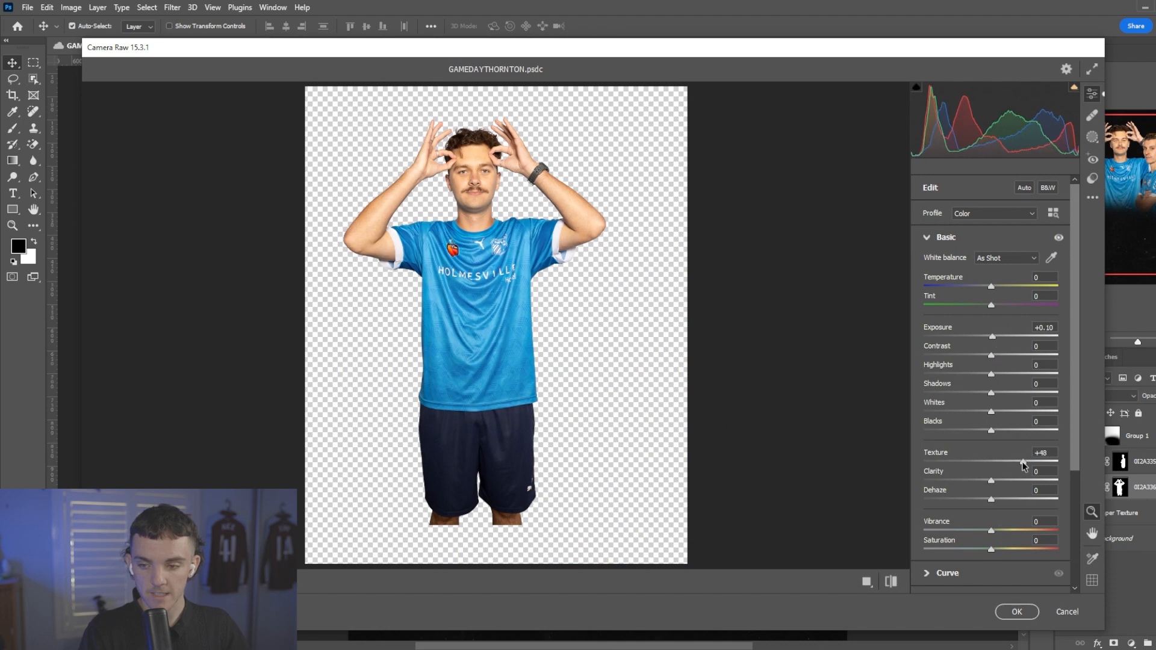
pyautogui.scroll(-3, 945, 421)
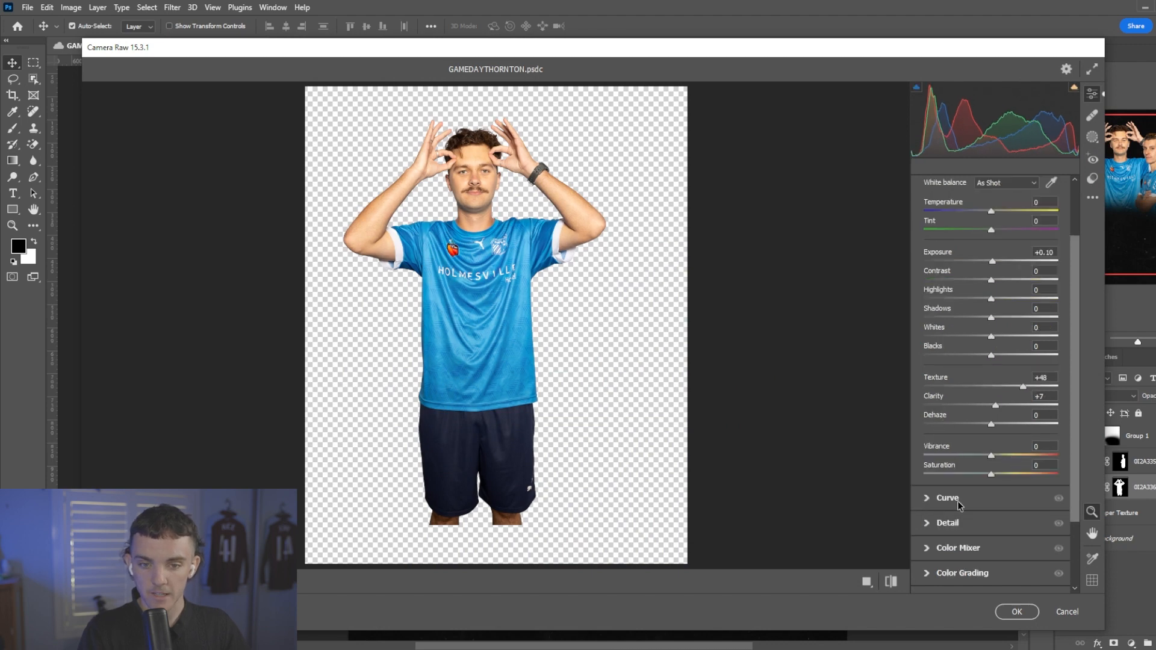
pyautogui.moveTo(985, 472); pyautogui.dragTo(987, 477)
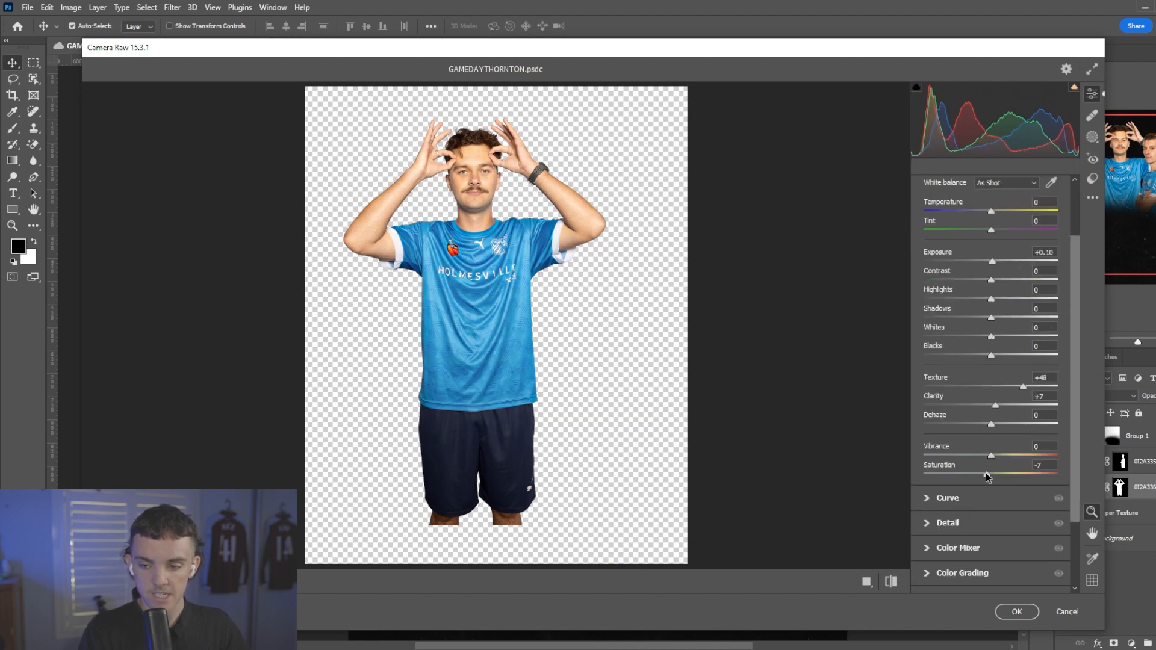
pyautogui.click(977, 521)
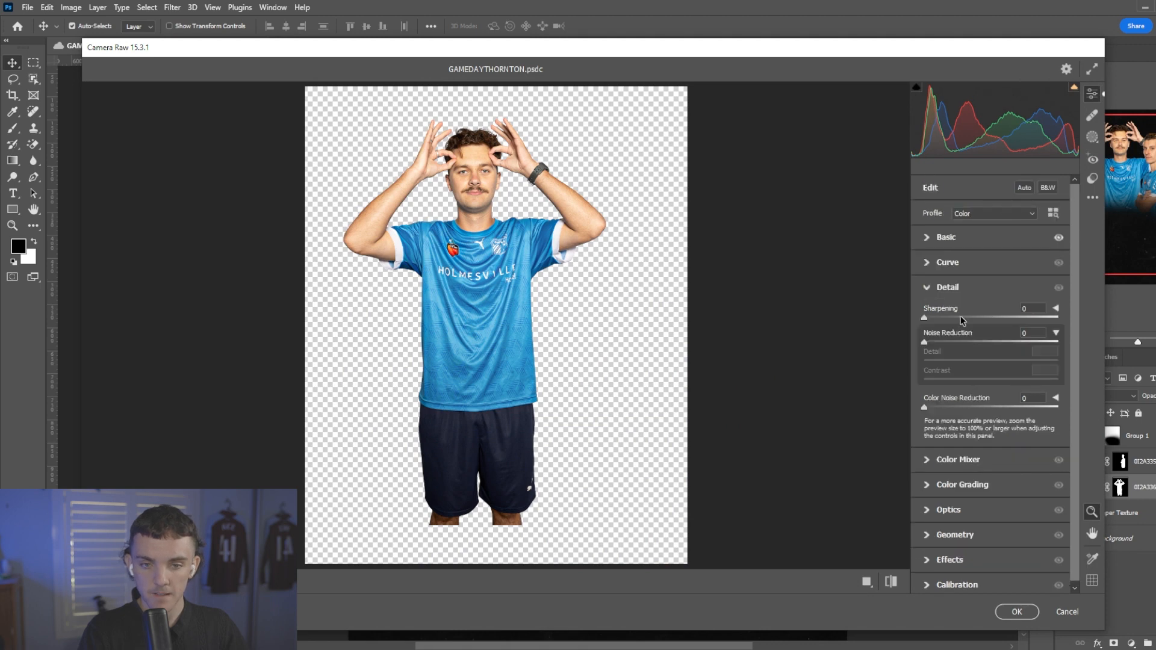
pyautogui.click(1018, 611)
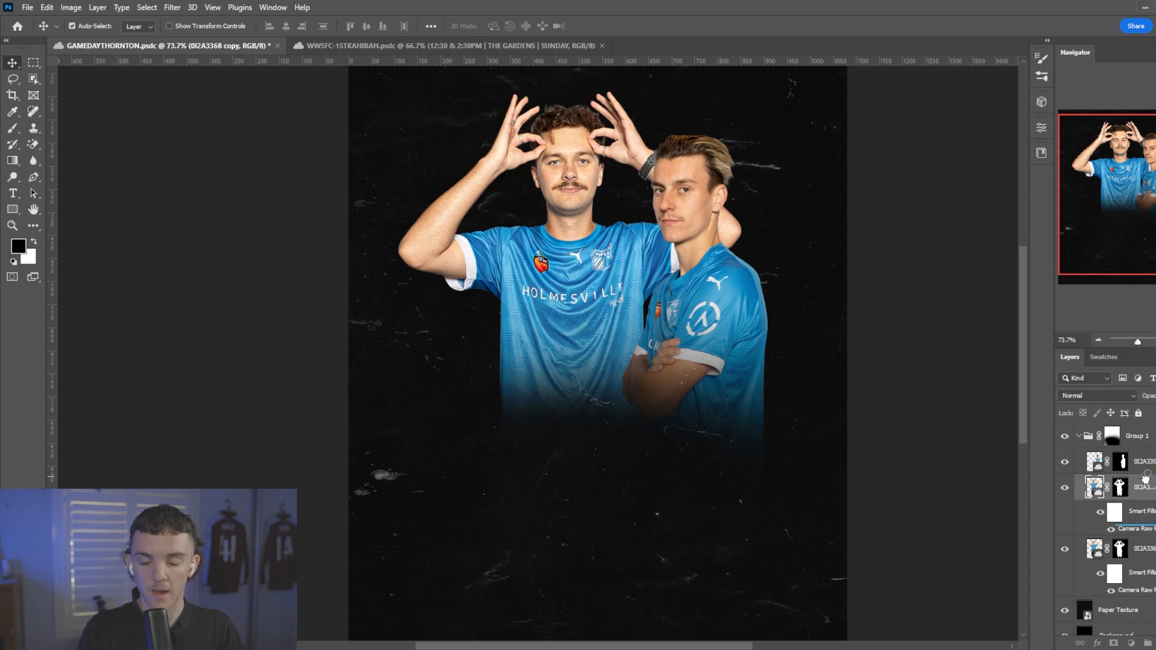
pyautogui.hotkey('ctrl', 'z')
pyautogui.hotkey('ctrl', 'z')
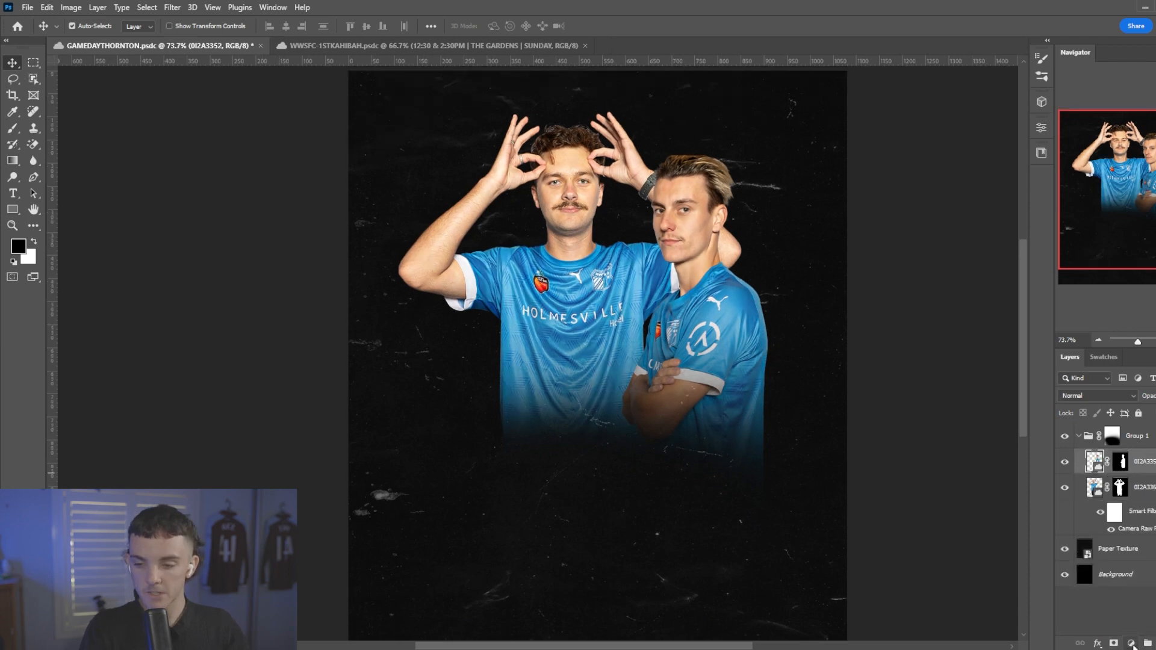
# Add a Photo Filter adjustment with Warming Filter (85) at 23% density, clipped to the 0I2A3352 layer.
pyautogui.click(1131, 642)
pyautogui.click(1114, 578)
pyautogui.hotkey('ctrl', 'alt', 'g')
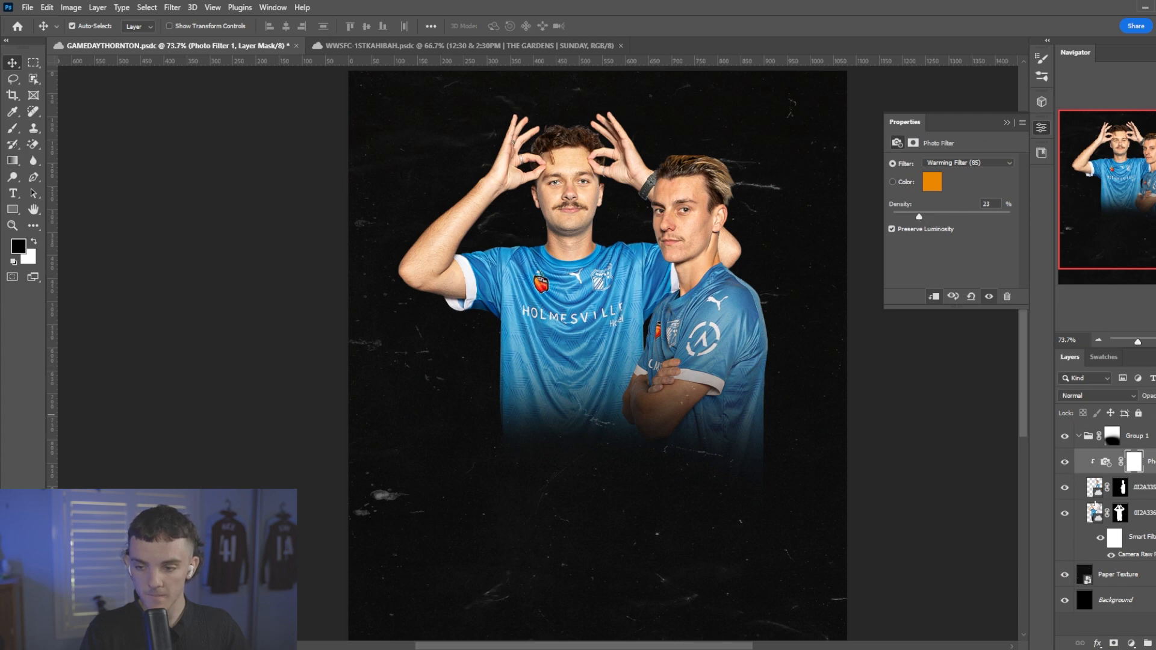
# Copy the Photo Filter adjustment above the 0I2A3368 layer and clip it to that player.
pyautogui.hotkey('ctrl', 'c')
pyautogui.click(1151, 519)
pyautogui.hotkey('ctrl', 'v')
pyautogui.rightClick(1151, 516)
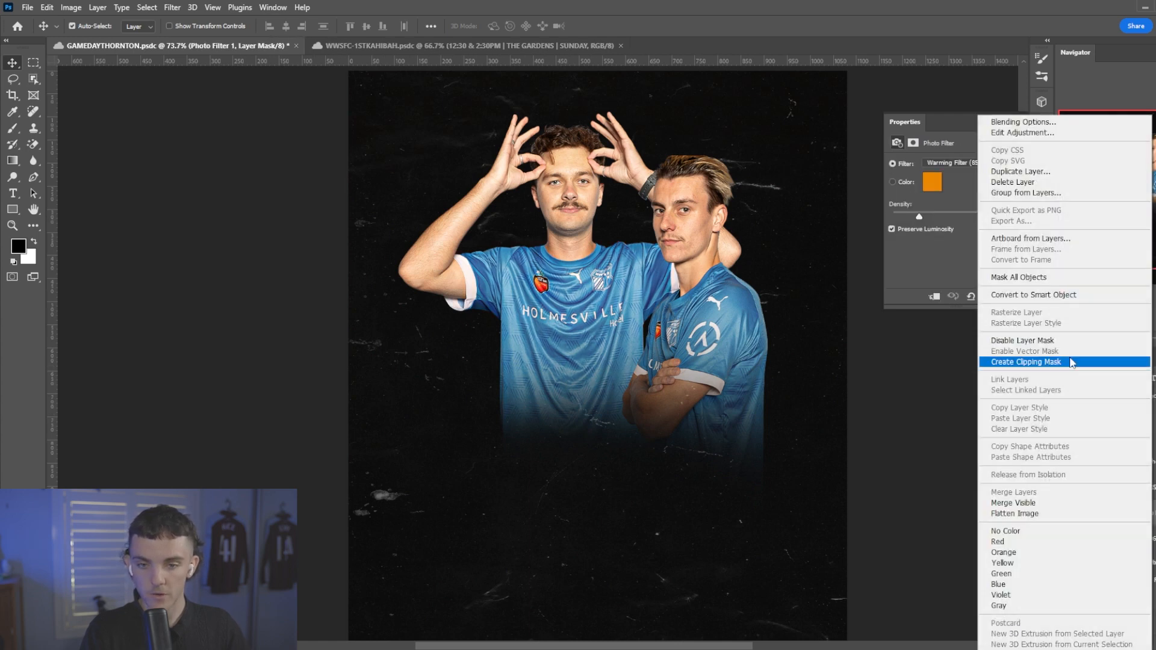
pyautogui.click(1073, 362)
pyautogui.scroll(-2, 608, 348)
pyautogui.scroll(-1, 532, 358)
pyautogui.scroll(1, 542, 325)
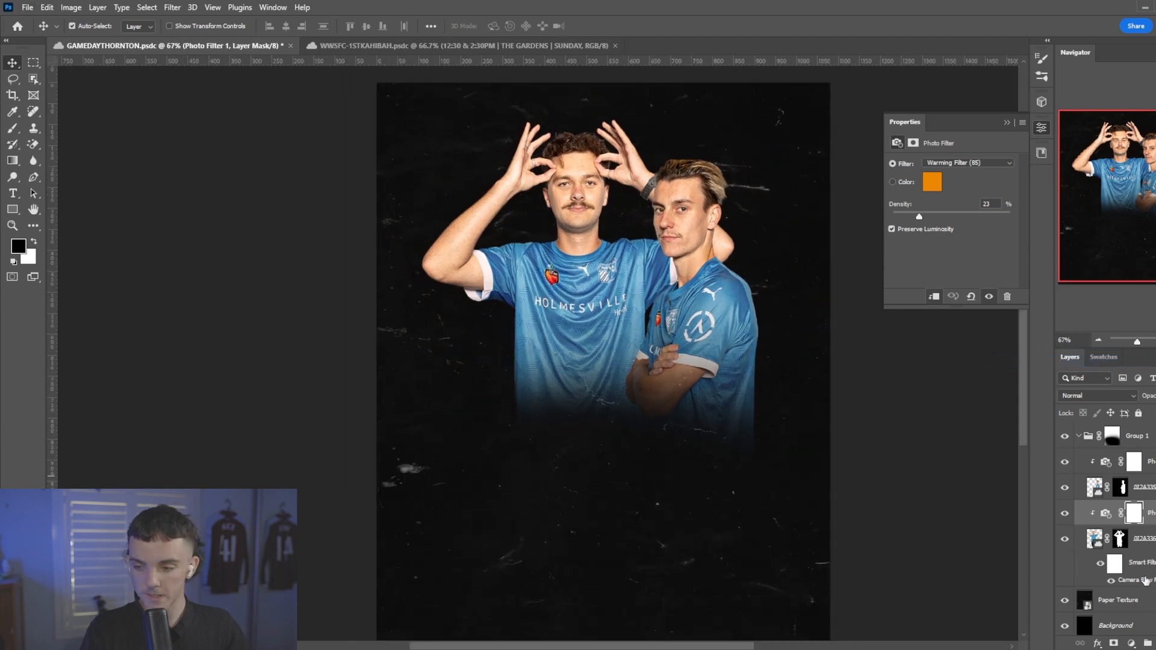
# Add a clipped Selective Color adjustment for 0I2A3368 and set Blues to cyan +18, magenta +8, yellow -18 and black +53.
pyautogui.click(1131, 643)
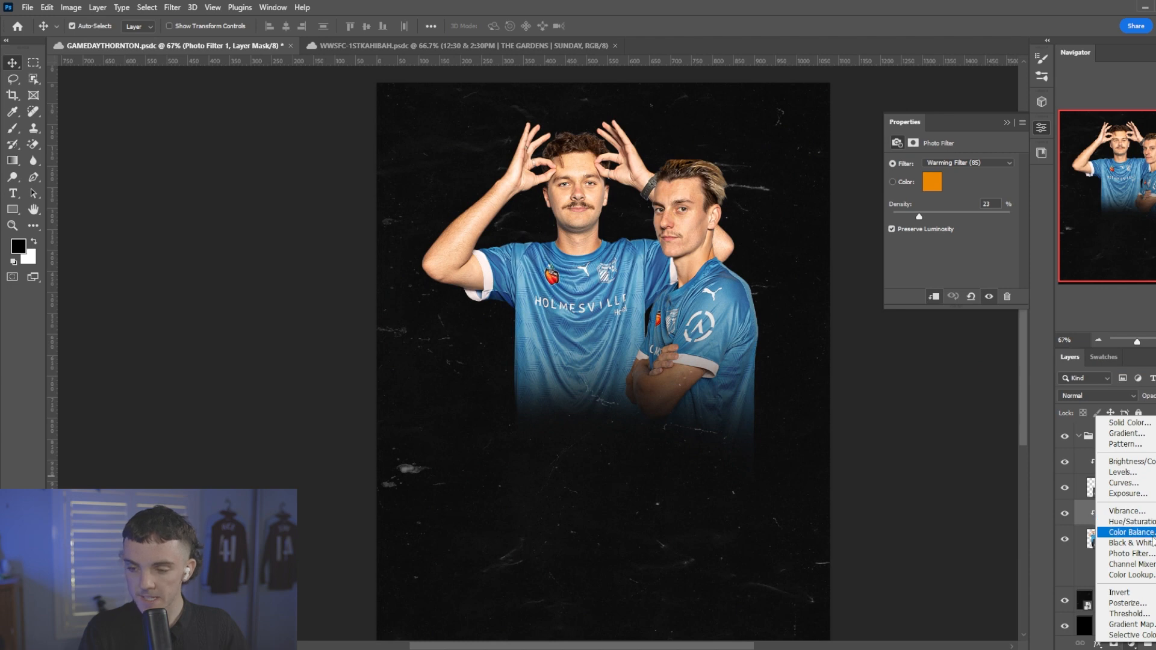
pyautogui.click(1131, 635)
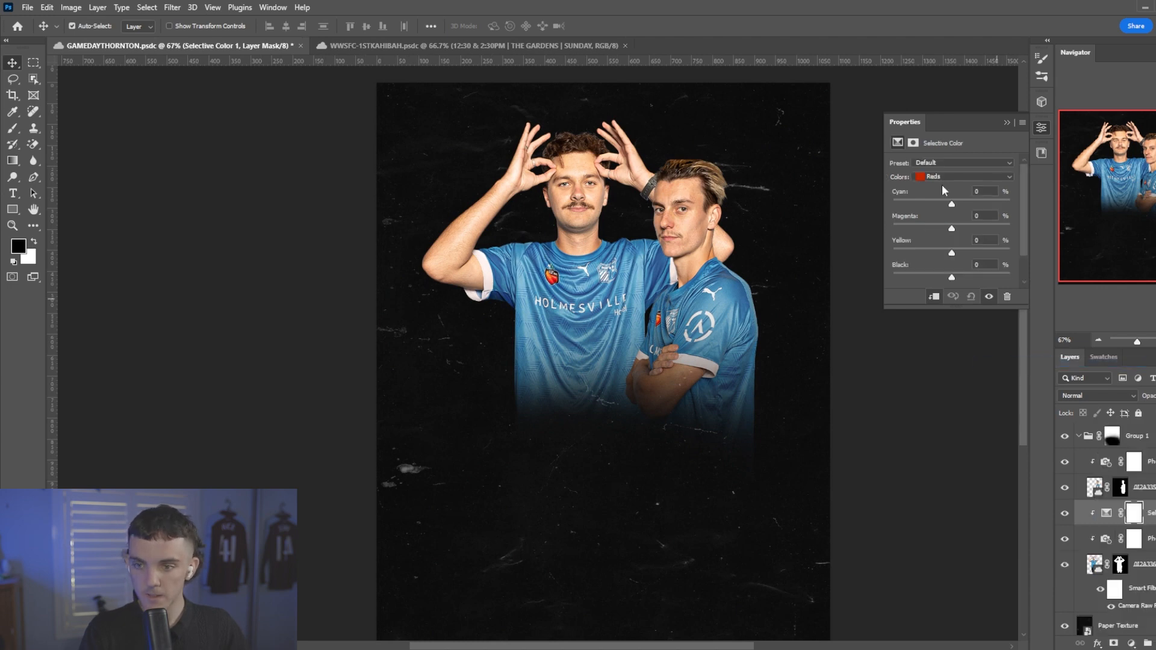
pyautogui.click(944, 176)
pyautogui.click(945, 227)
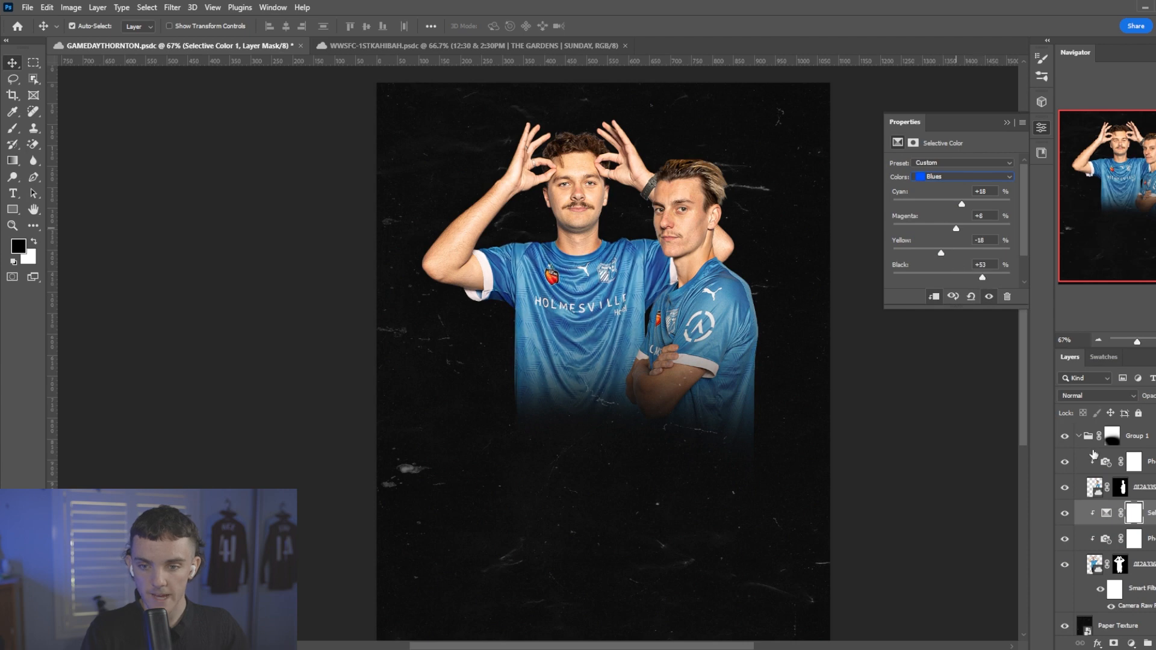
pyautogui.click(1151, 462)
pyautogui.hotkey('ctrl', 'j')
pyautogui.rightClick(1150, 462)
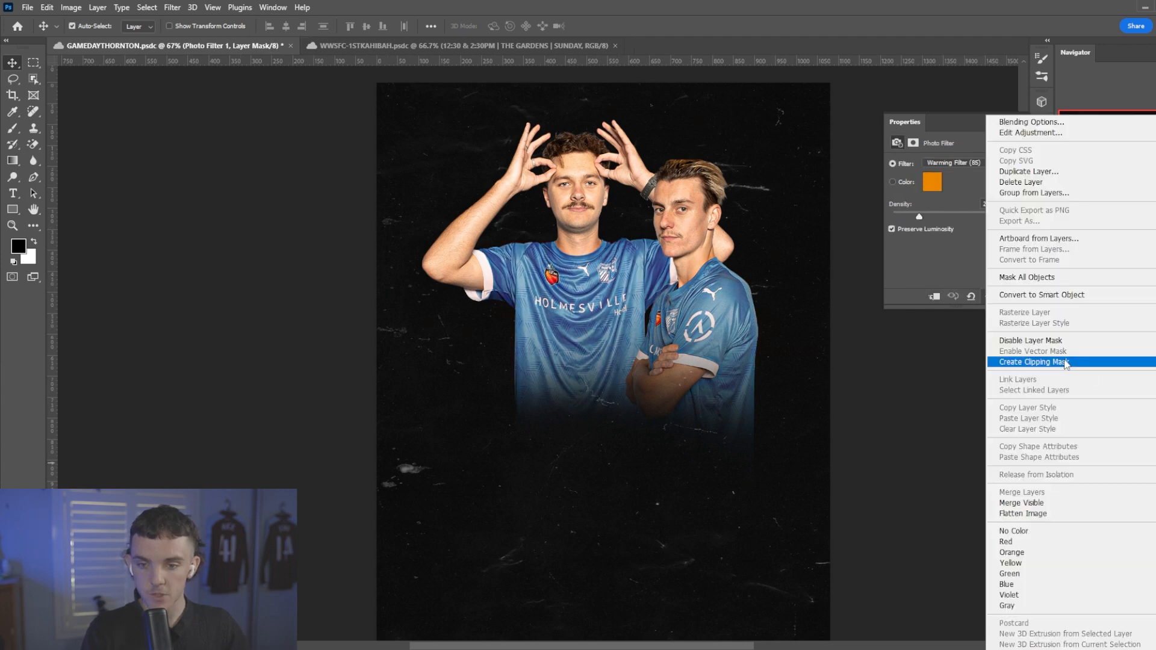
pyautogui.click(1065, 363)
pyautogui.hotkey('ctrl', 'z')
pyautogui.hotkey('ctrl', 'z')
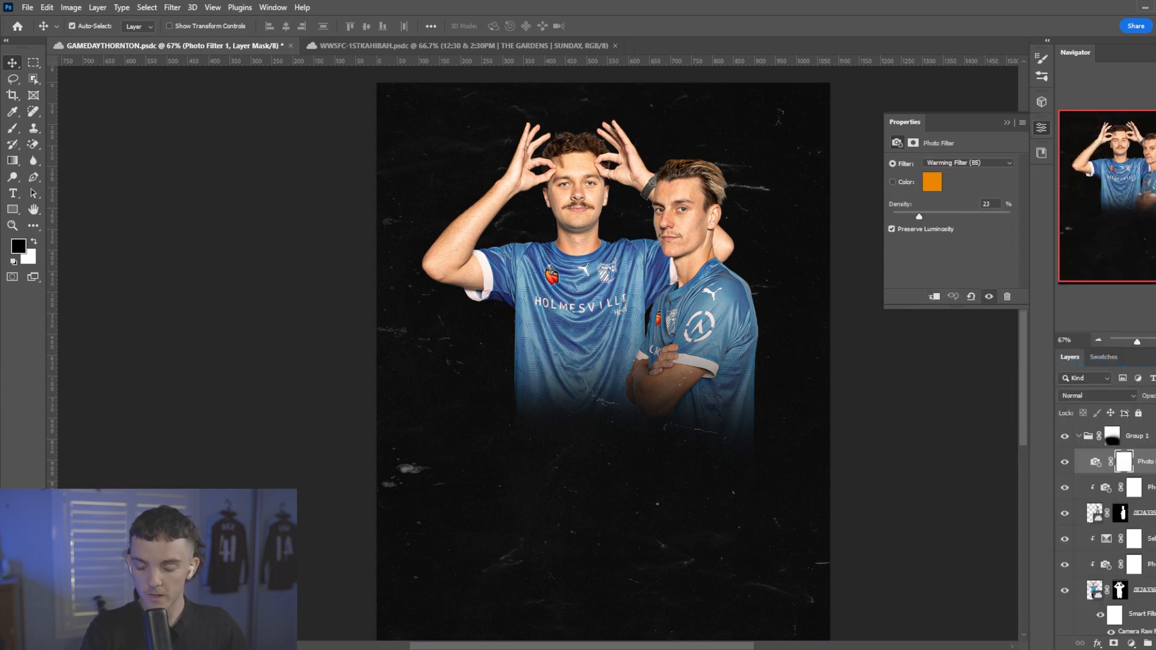
# Copy the Selective Color adjustment above 0I2A3352's Photo Filter and clip it to that player.
pyautogui.hotkey('ctrl', 'c')
pyautogui.click(1150, 461)
pyautogui.hotkey('ctrl', 'v')
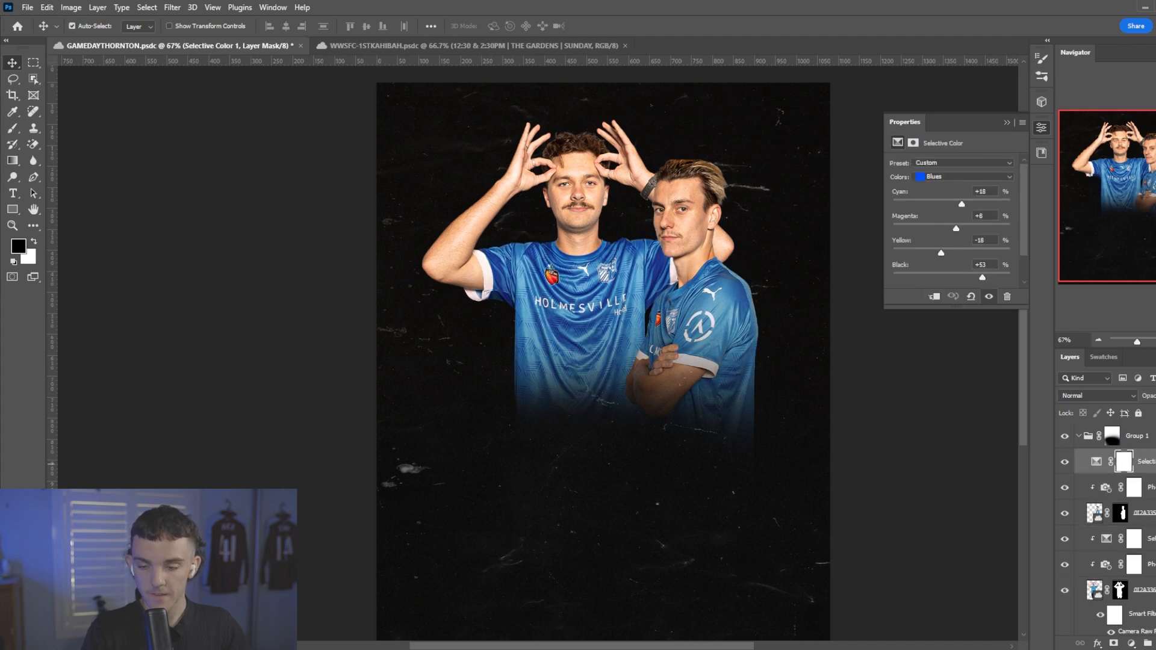
pyautogui.rightClick(1151, 462)
pyautogui.click(1079, 364)
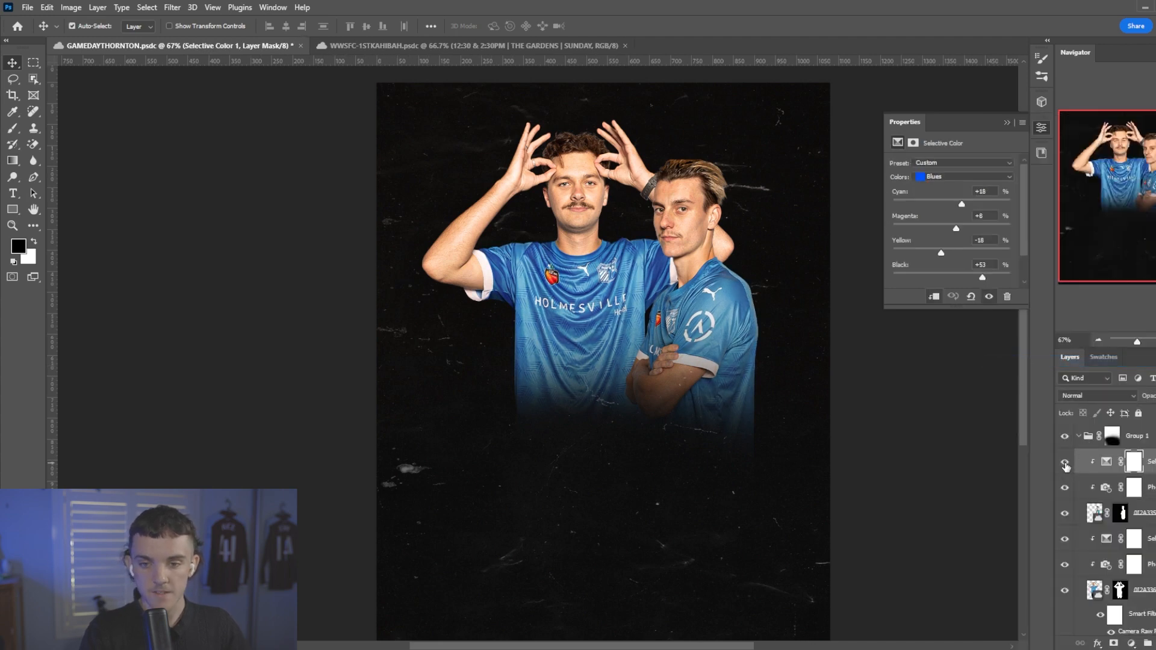
# Slightly enlarge the 0I2A3352 player together with its two adjustments and shift it down and to the right.
pyautogui.scroll(-3, 661, 314)
pyautogui.scroll(3, 579, 313)
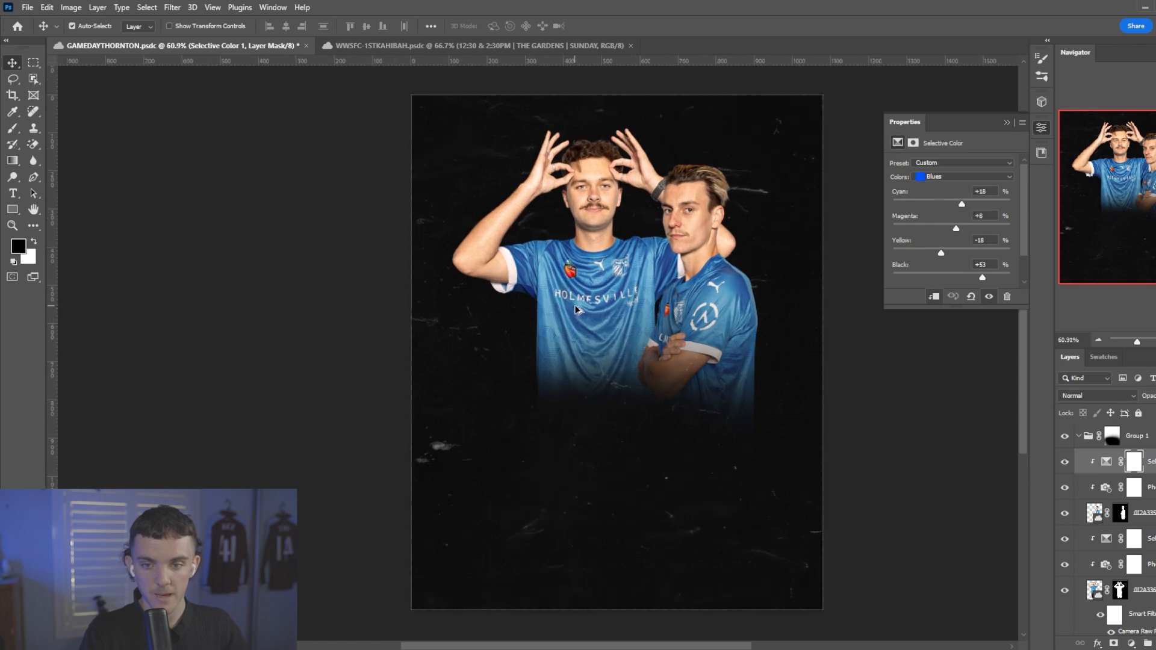
pyautogui.click(1082, 445)
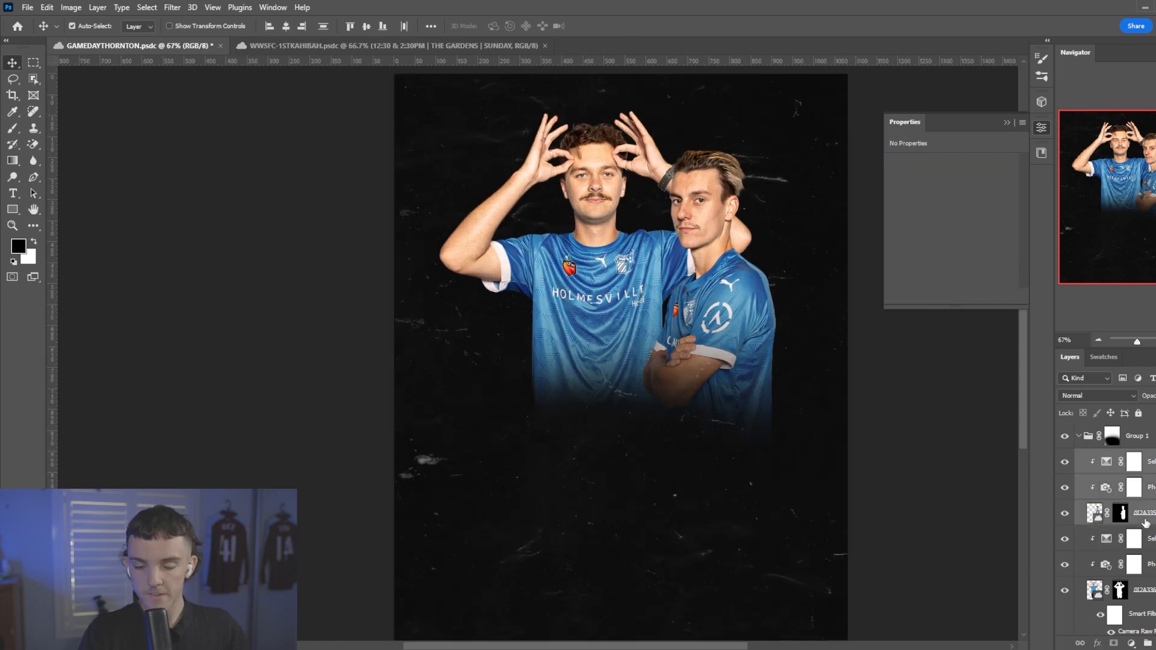
pyautogui.hotkey('ctrl', 't')
pyautogui.click(613, 256)
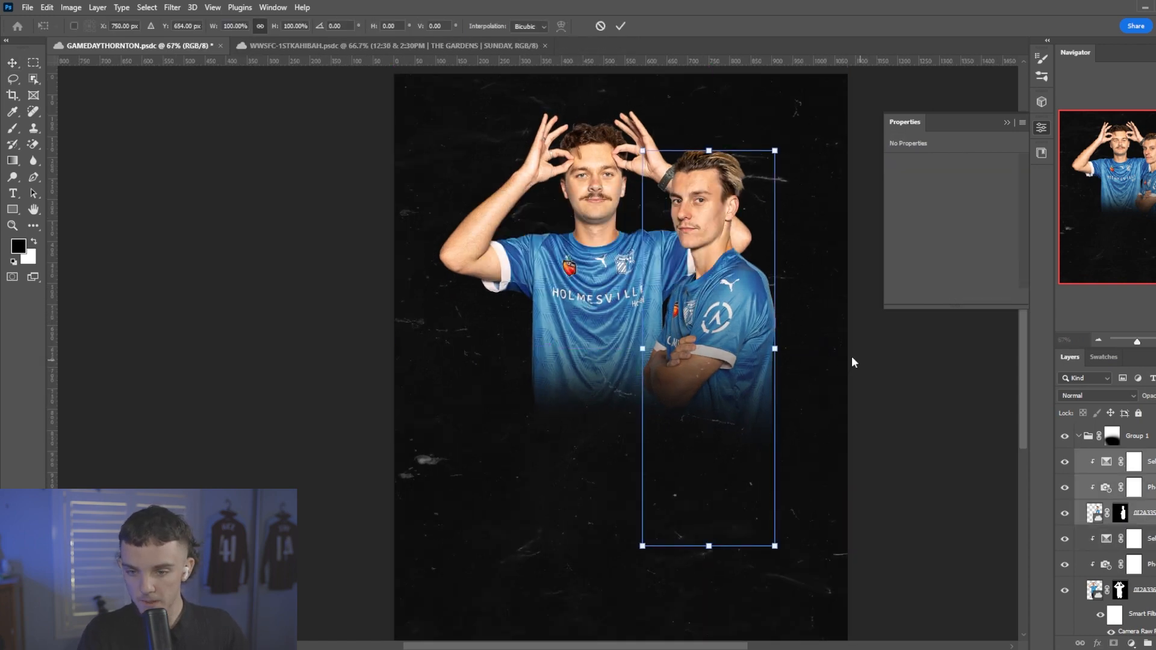
pyautogui.moveTo(769, 352); pyautogui.dragTo(784, 372)
pyautogui.press('Return')
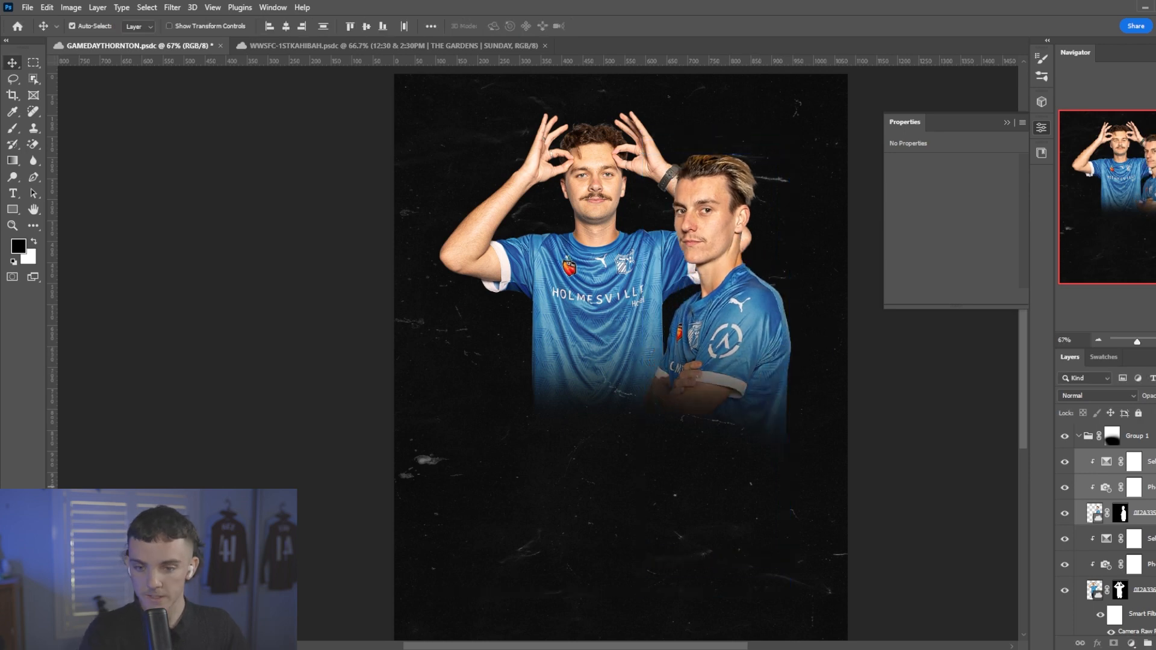
# Paint a soft black shadow at 500 px and 21% flow on a new layer between the two players, behind the front player's torso.
pyautogui.click(1134, 539)
pyautogui.click(1155, 643)
pyautogui.press('b')
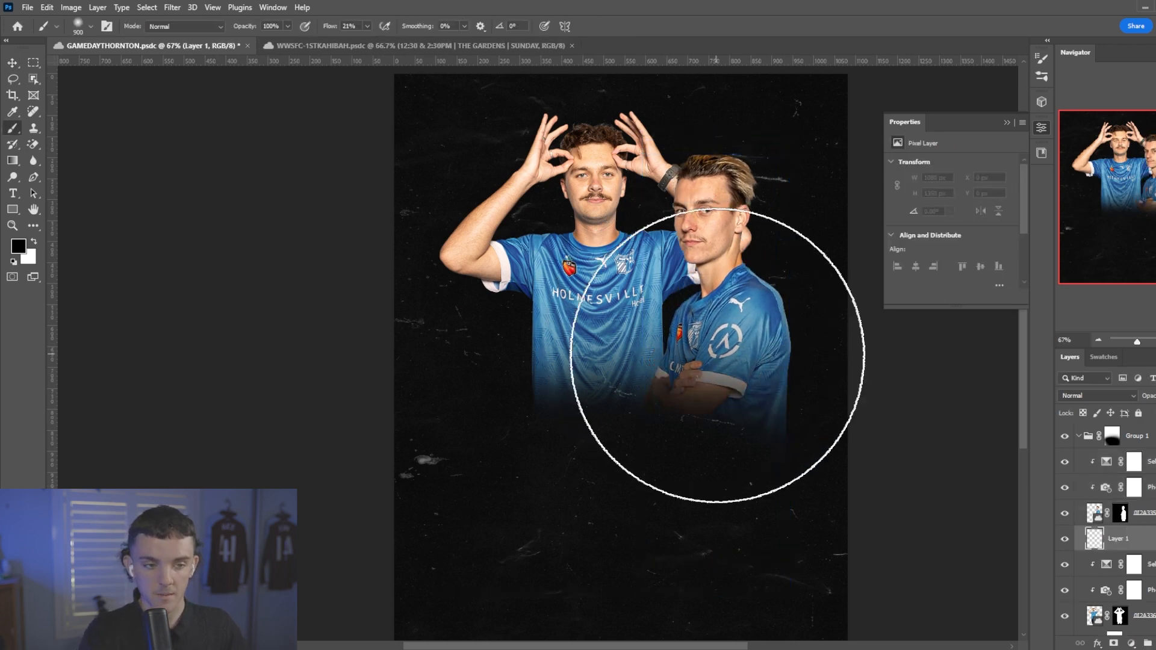
pyautogui.press('[')
pyautogui.press('[')
pyautogui.press('[')
pyautogui.press('[')
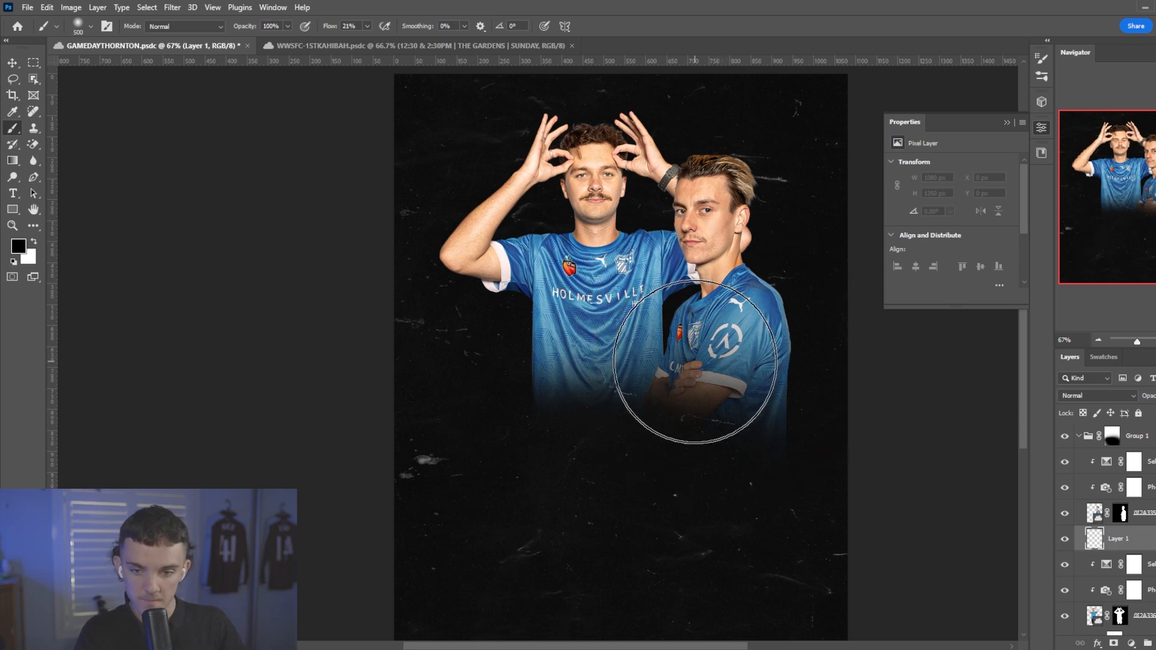
pyautogui.click(684, 348)
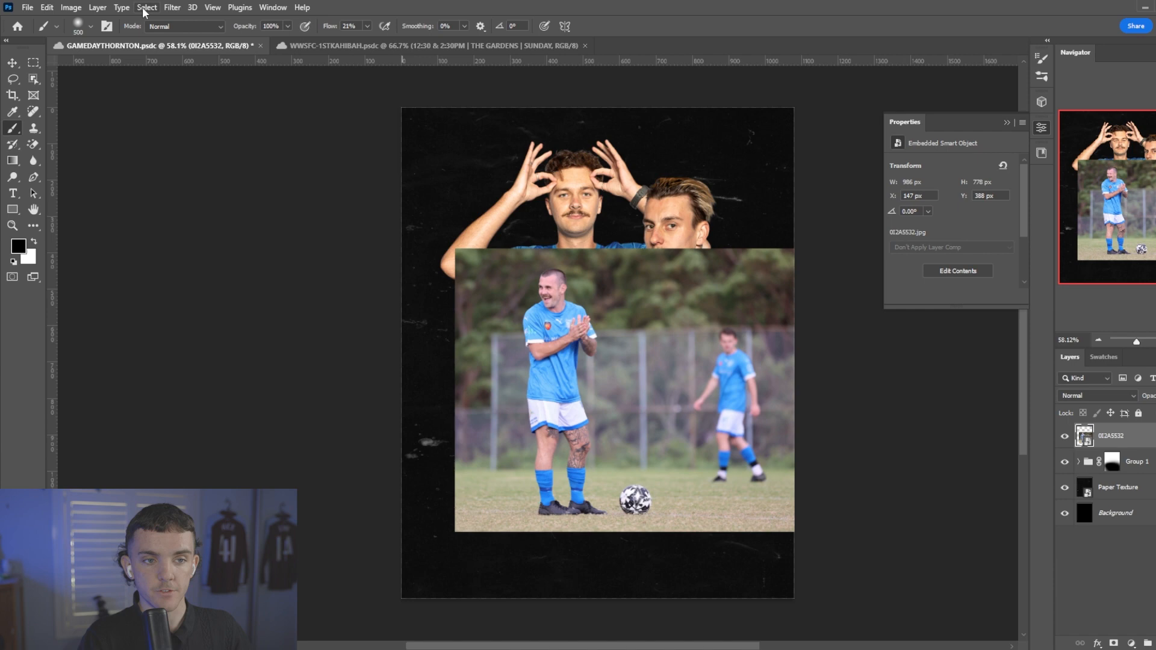
# Select the subject of the 0I2A5532 photo and turn the selection into a layer mask.
pyautogui.click(146, 8)
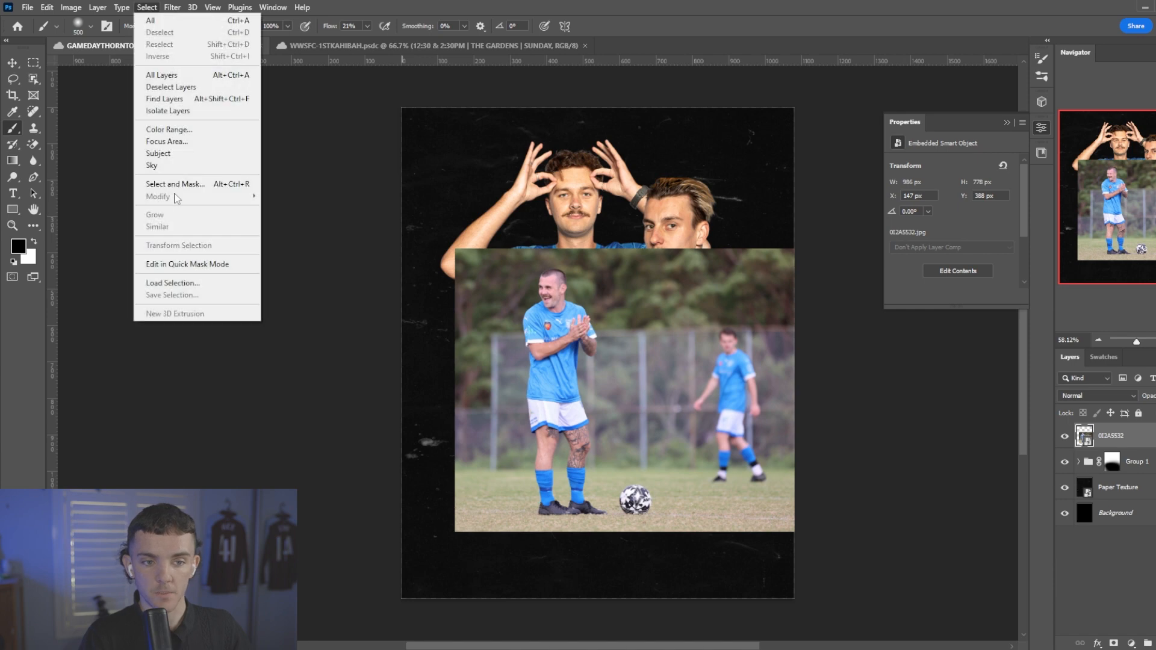
pyautogui.click(183, 159)
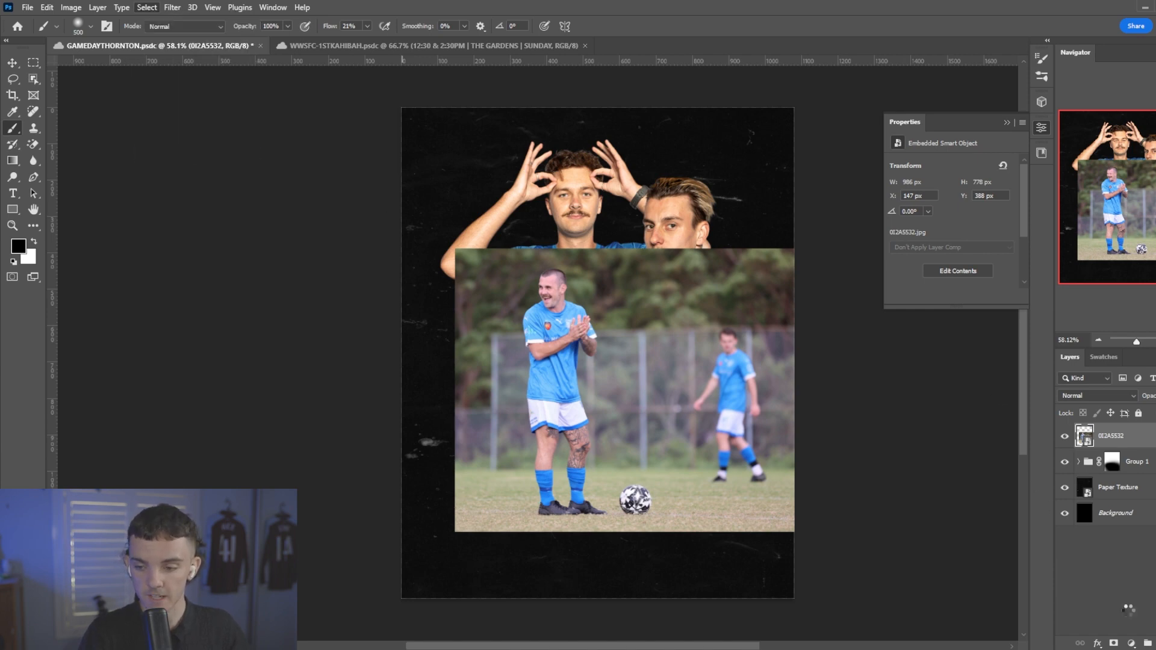
pyautogui.click(1114, 643)
# Paint the blurred background player out of the 0I2A5532 mask with a hard round 500 px brush at 100% flow.
pyautogui.scroll(3, 698, 343)
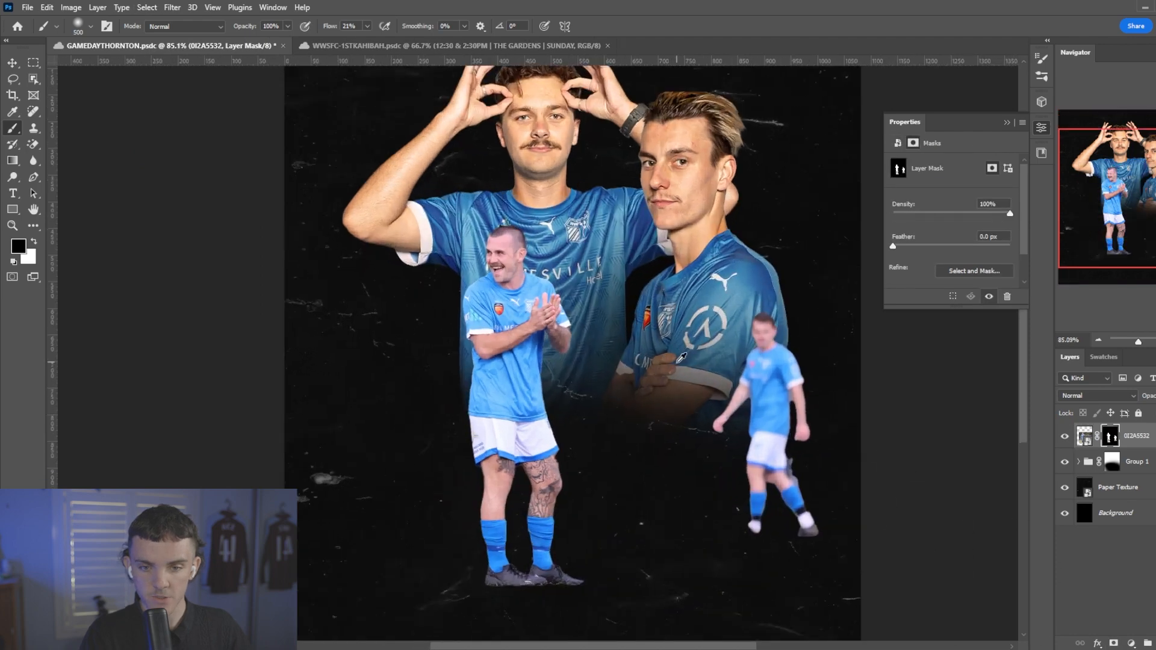
pyautogui.rightClick(698, 343)
pyautogui.doubleClick(781, 525)
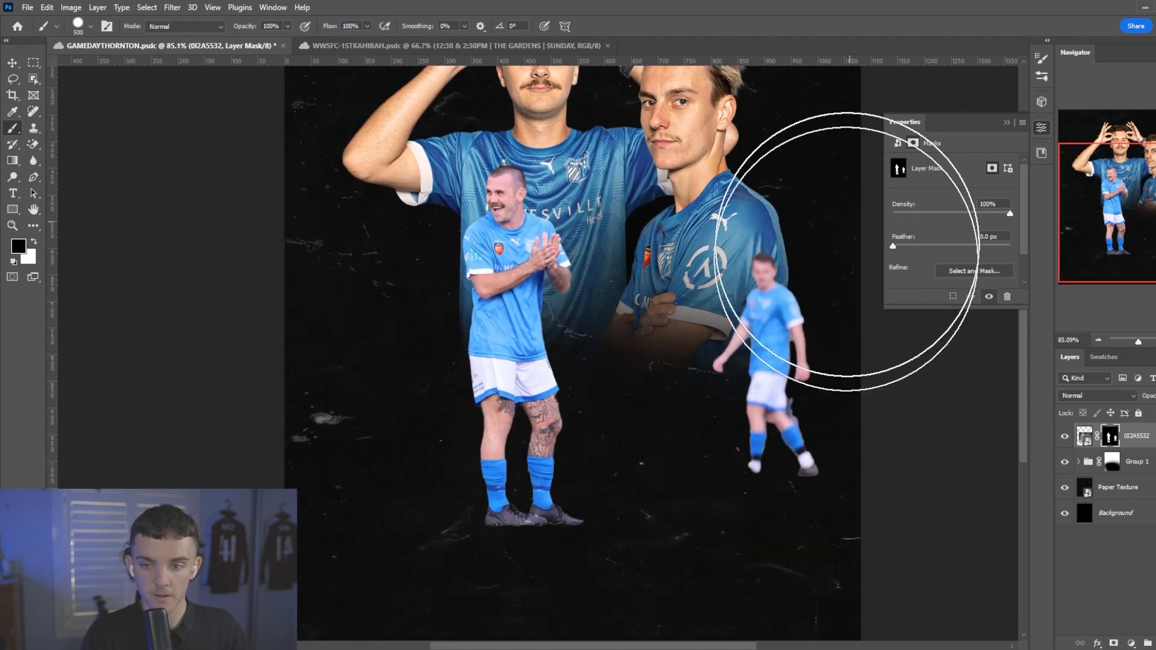
pyautogui.scroll(5, 547, 412)
pyautogui.scroll(2, 546, 412)
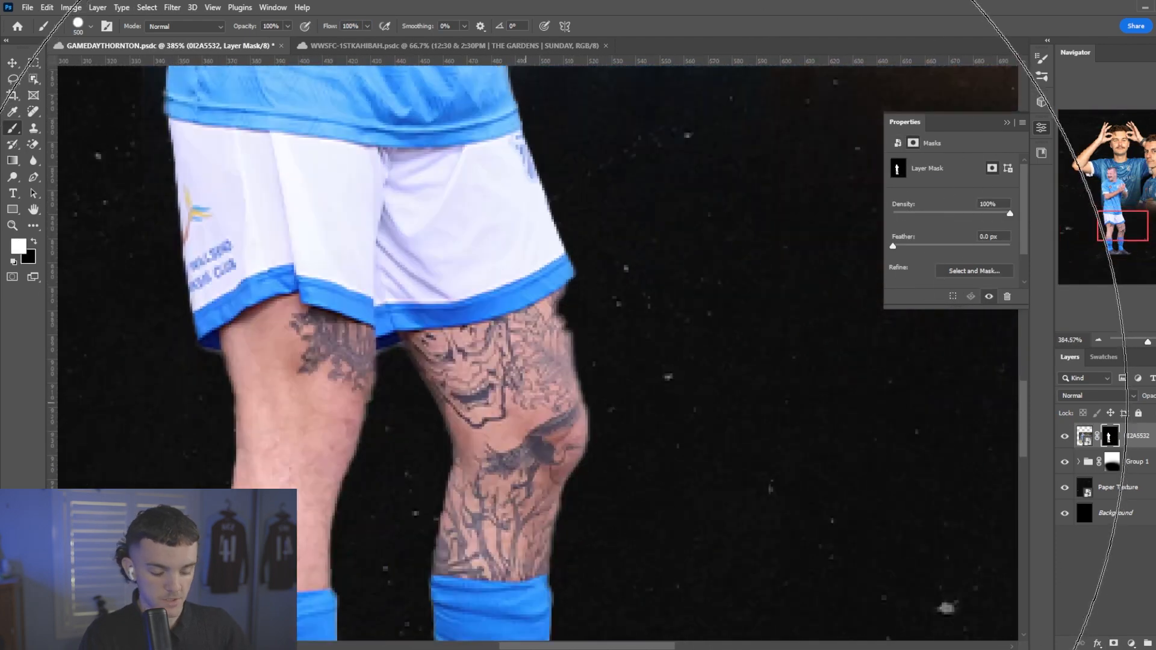
# Clean up the 0I2A5532 mask edge along the shorts and tattooed thigh with a small hard brush.
pyautogui.press('x')
pyautogui.press('[')
pyautogui.press('[')
pyautogui.press('[')
pyautogui.press('[')
pyautogui.press('[')
pyautogui.press('[')
pyautogui.press('[')
pyautogui.press('[')
pyautogui.press('[')
pyautogui.press('[')
pyautogui.press('[')
pyautogui.press('[')
pyautogui.scroll(2, 510, 365)
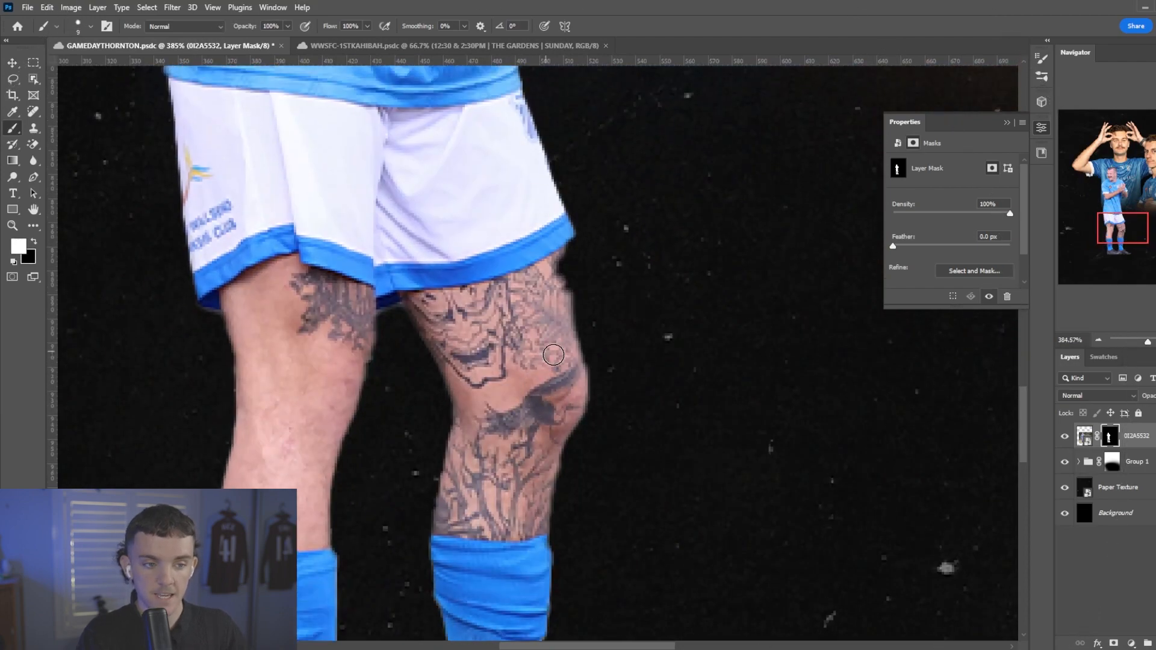
pyautogui.press('[')
pyautogui.press('[')
pyautogui.press('[')
pyautogui.press('[')
pyautogui.press('[')
pyautogui.press('[')
pyautogui.press('[')
pyautogui.press('[')
pyautogui.press('x')
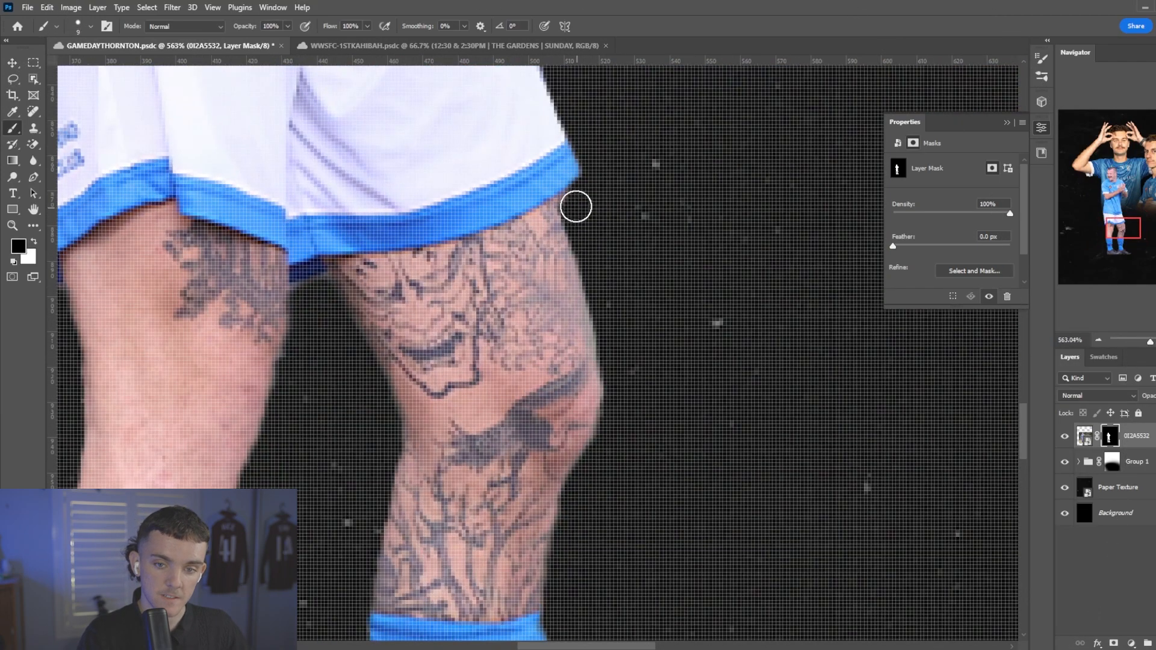
# Refine the 0I2A5532 mask edges down the socks and between the legs with the small black brush.
pyautogui.scroll(-5, 593, 294)
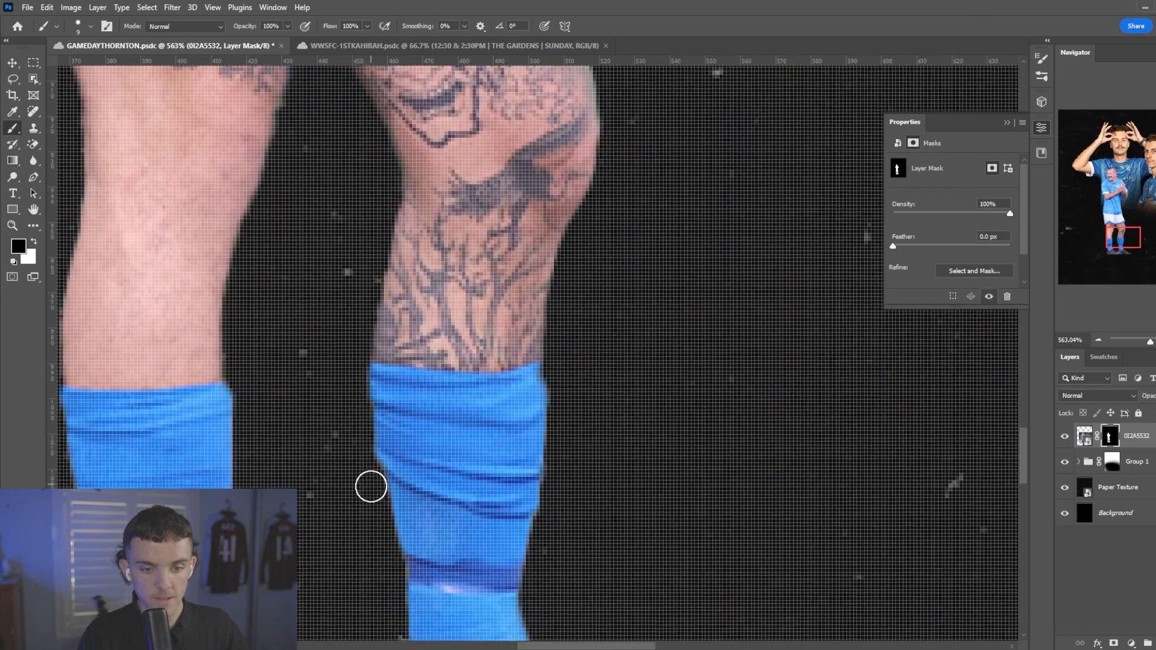
pyautogui.moveTo(368, 454); pyautogui.dragTo(384, 175)
pyautogui.scroll(-4, 337, 271)
pyautogui.scroll(4, 353, 412)
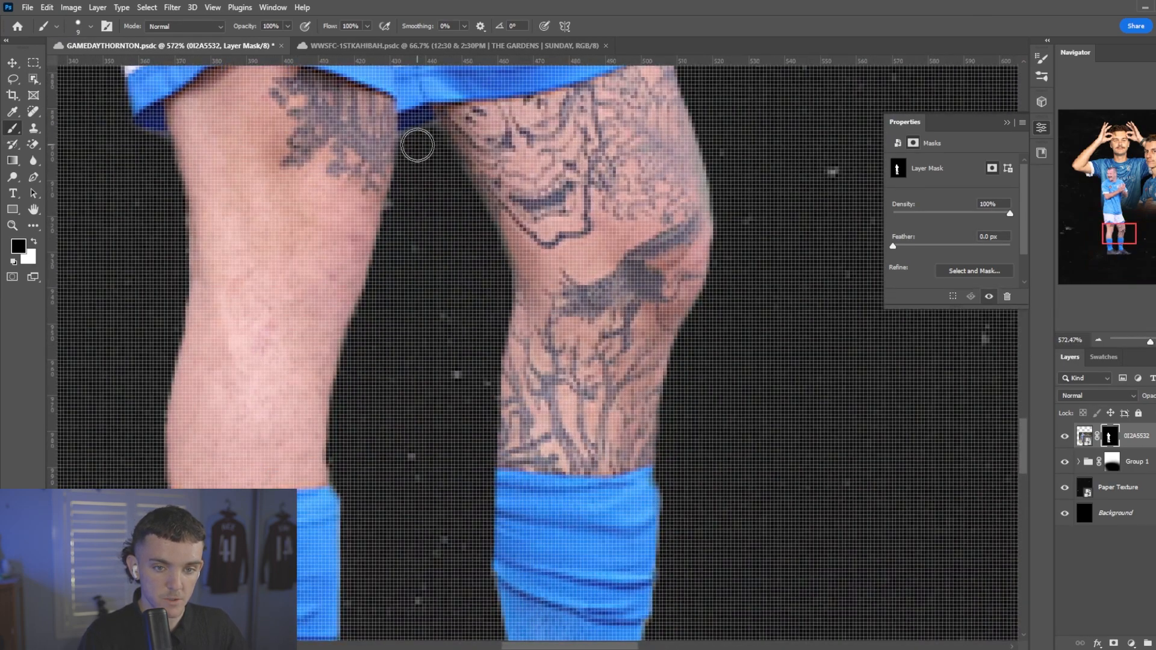
pyautogui.scroll(-3, 395, 265)
pyautogui.scroll(2, 394, 265)
pyautogui.scroll(-4, 361, 301)
pyautogui.scroll(5, 291, 494)
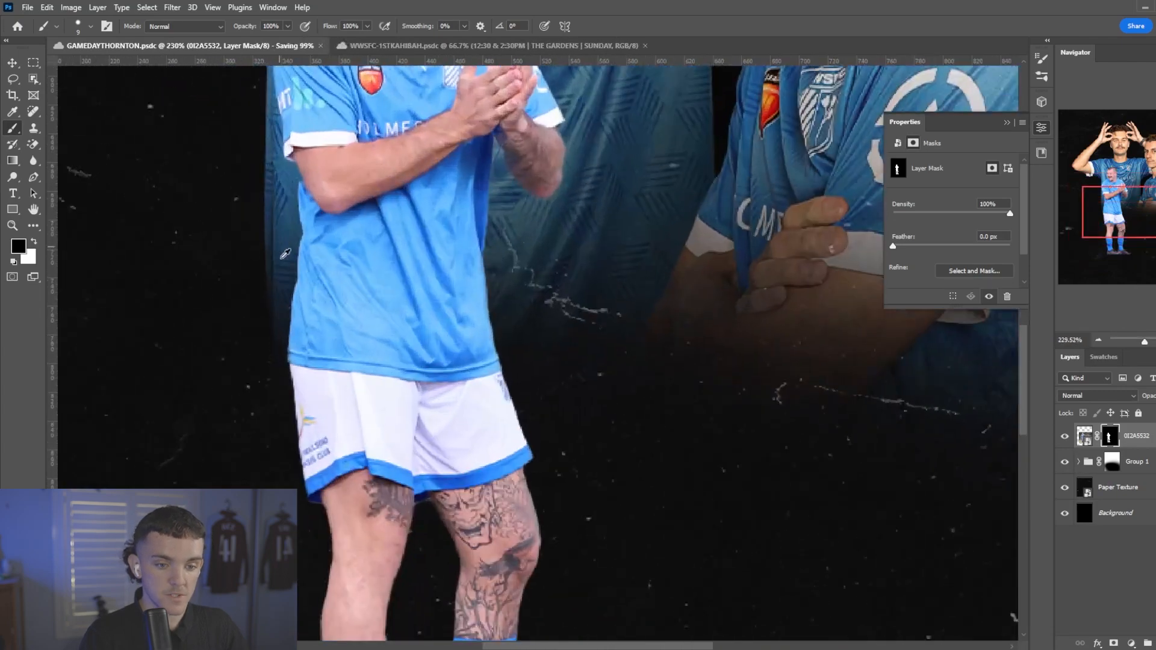
# Touch up the 0I2A5532 mask around the shirt, elbow and shoulder, swapping between white and black.
pyautogui.scroll(-3, 299, 212)
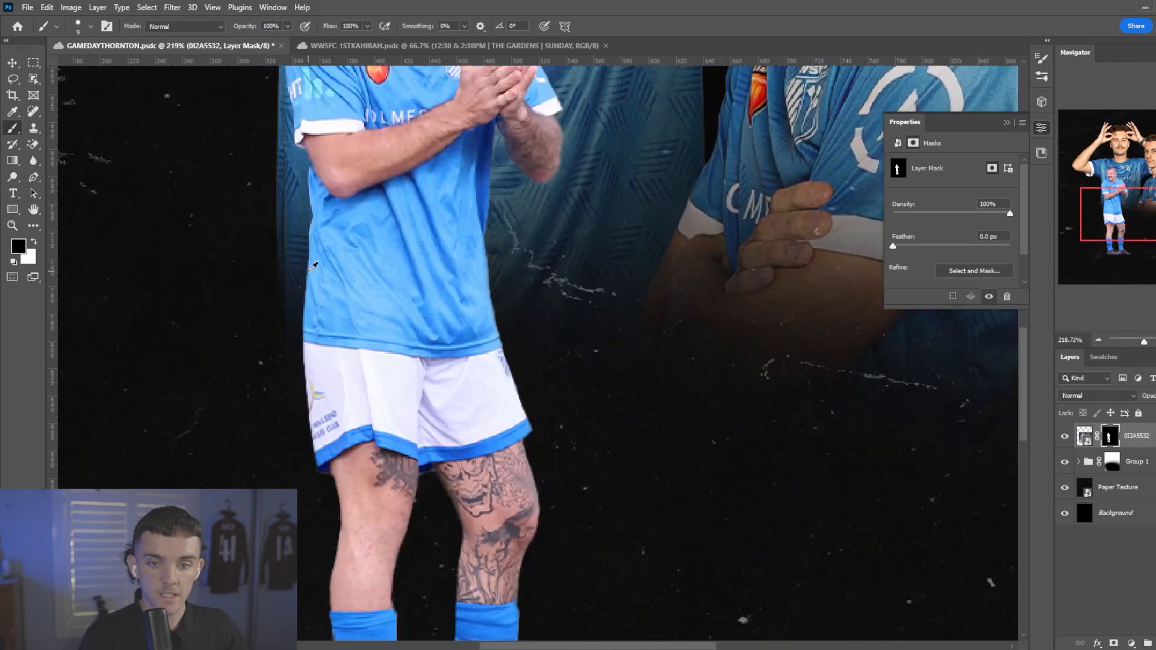
pyautogui.scroll(4, 582, 169)
pyautogui.scroll(-2, 583, 169)
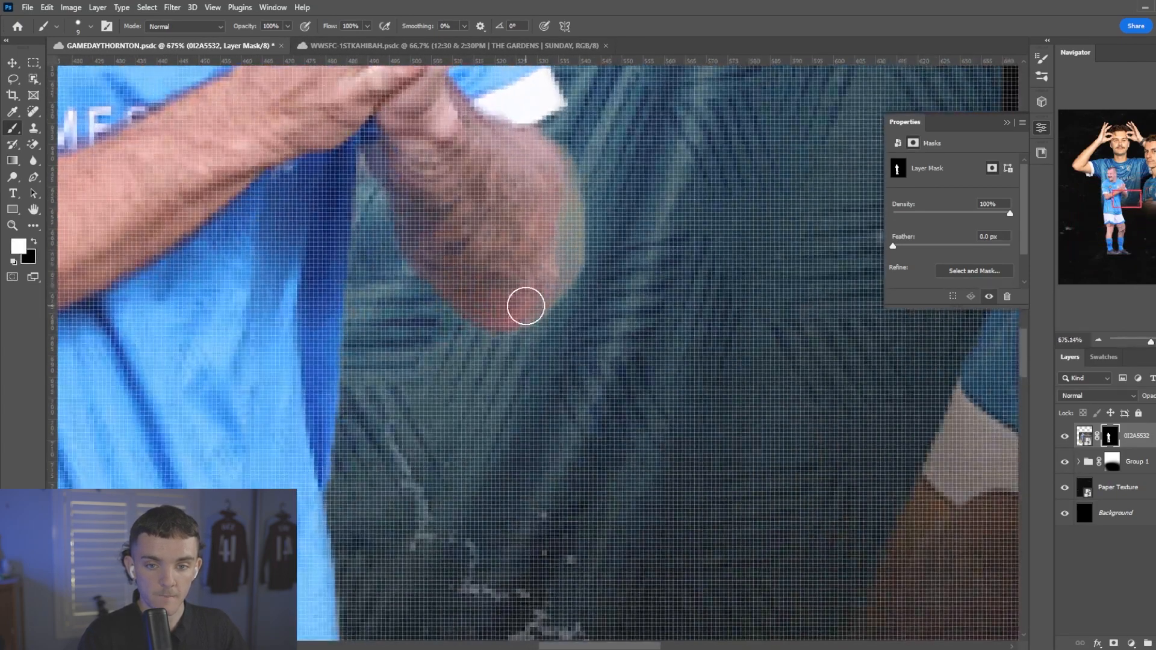
pyautogui.scroll(-4, 584, 199)
pyautogui.scroll(4, 460, 106)
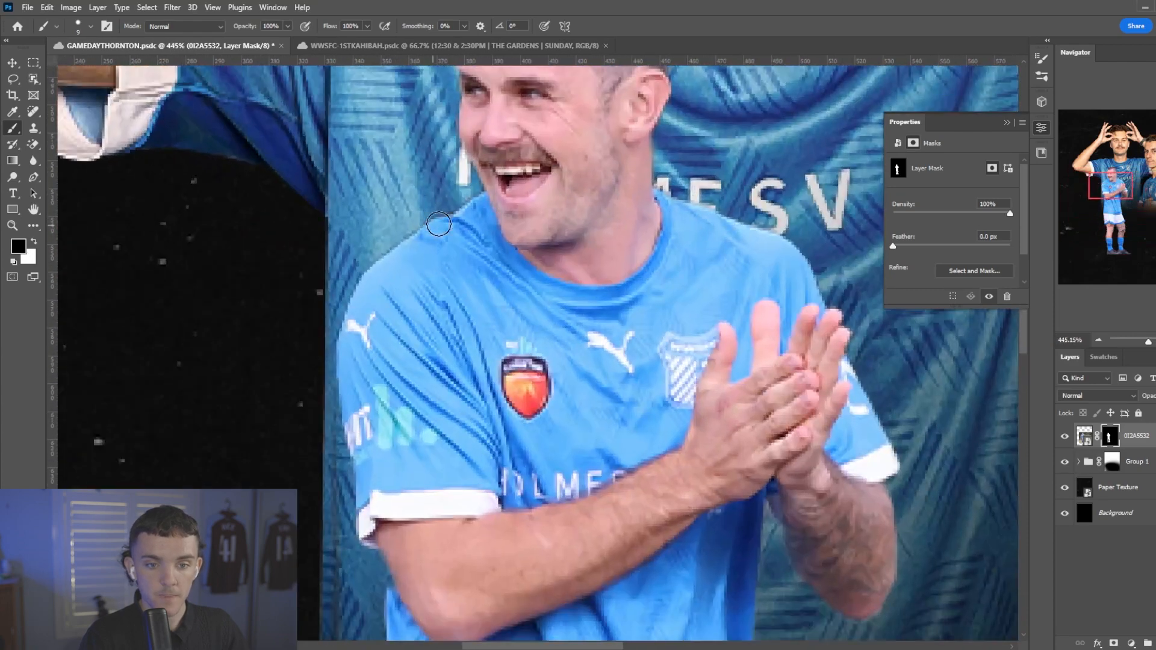
pyautogui.scroll(1, 460, 106)
# Tighten the 0I2A5532 layer mask with the Minimum filter at a radius of 1 pixel, preserving Squareness.
pyautogui.click(172, 7)
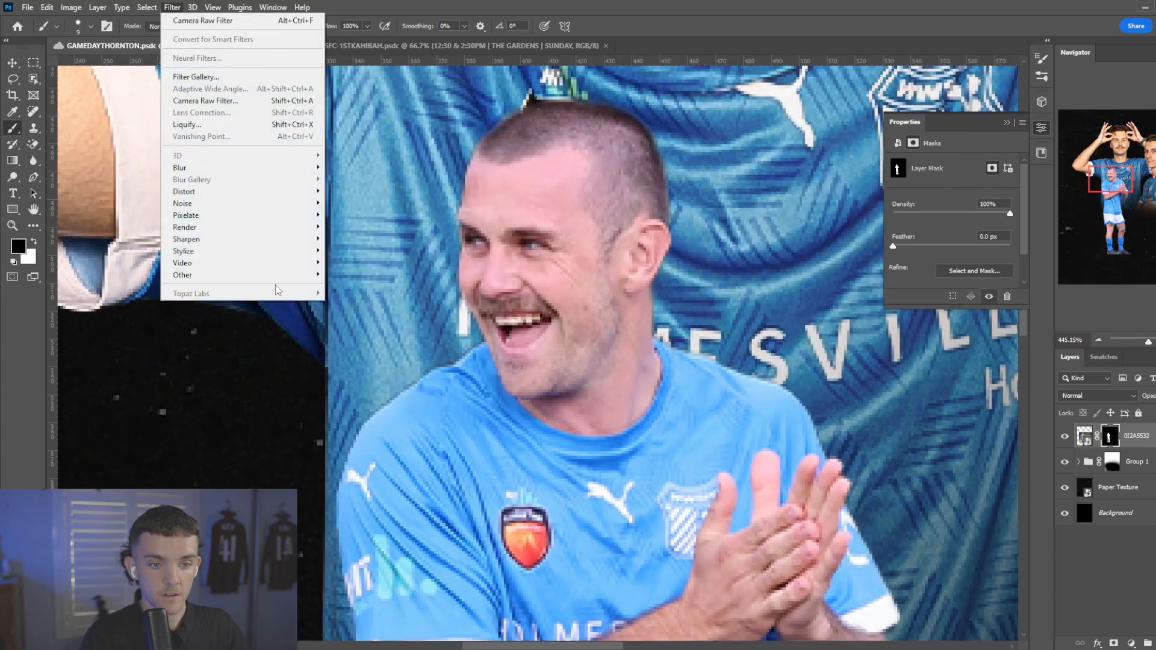
pyautogui.moveTo(285, 279)
pyautogui.click(367, 324)
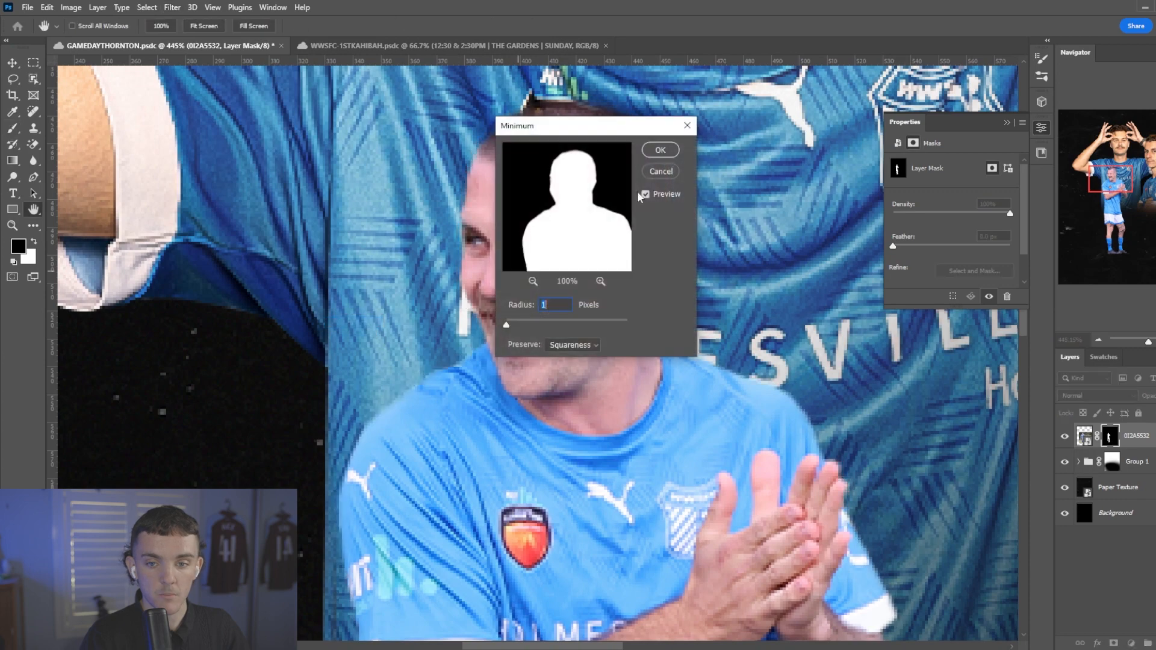
pyautogui.click(660, 150)
pyautogui.press('b')
pyautogui.scroll(-1, 664, 153)
pyautogui.hotkey('ctrl', '0')
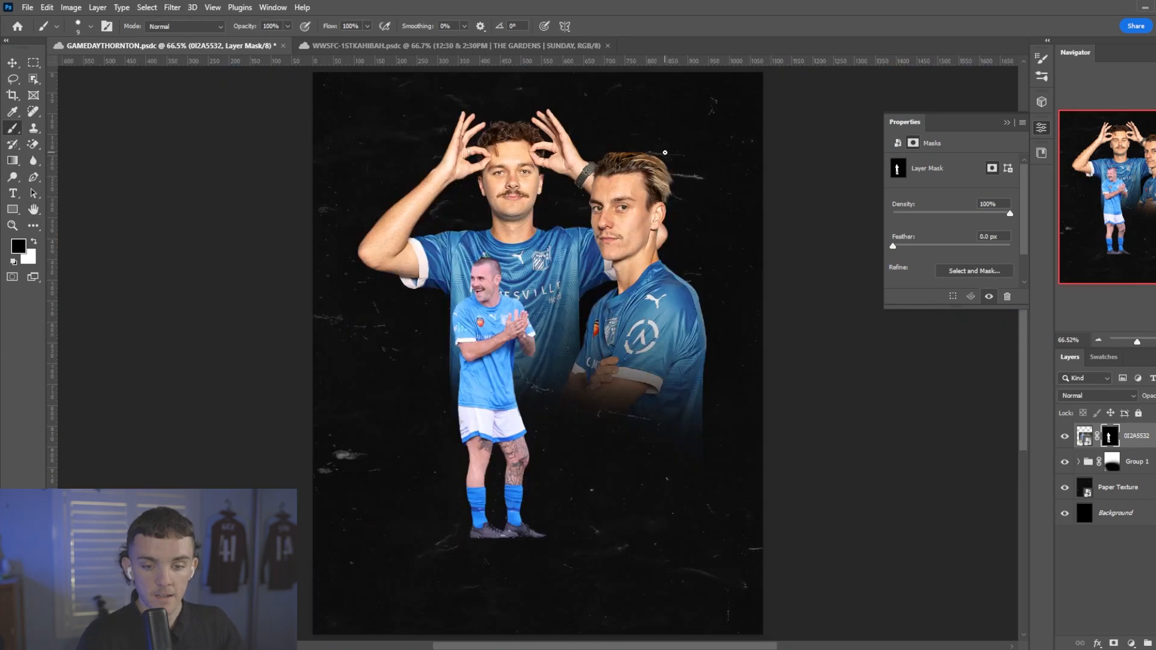
# Reveal the football beside the player's feet by painting white on the 0I2A5532 mask with an 88 px hard round brush.
pyautogui.scroll(4, 593, 443)
pyautogui.press('x')
pyautogui.scroll(-2, 696, 454)
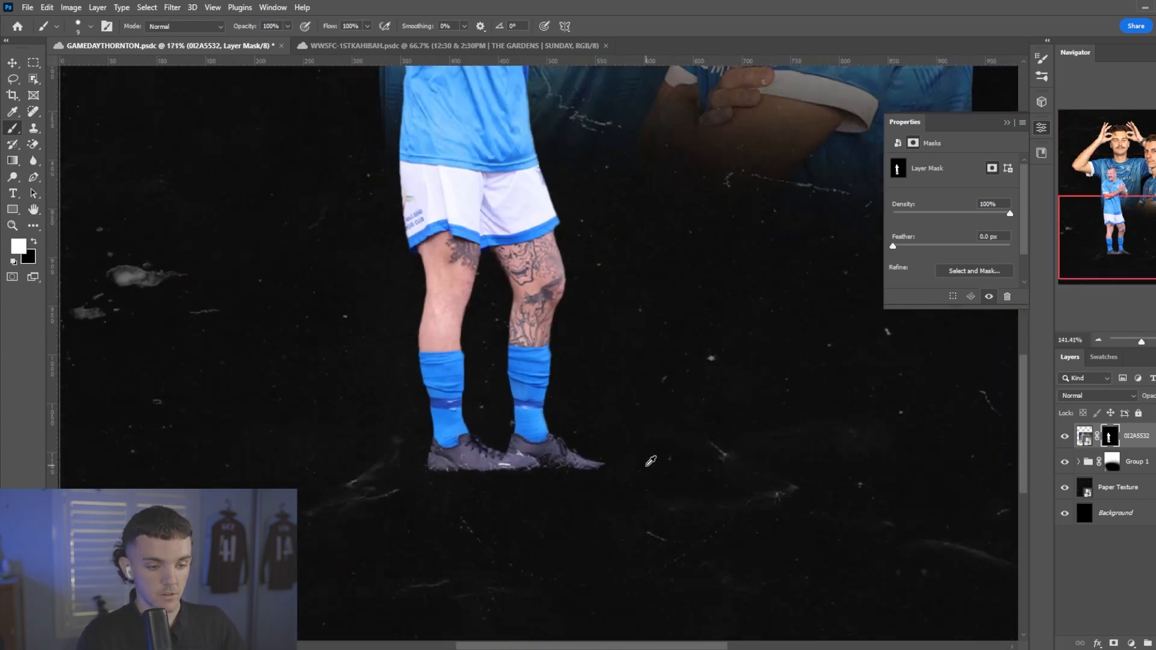
pyautogui.press(']')
pyautogui.press(']')
pyautogui.press(']')
pyautogui.press(']')
pyautogui.press(']')
pyautogui.press(']')
pyautogui.press(']')
pyautogui.press(']')
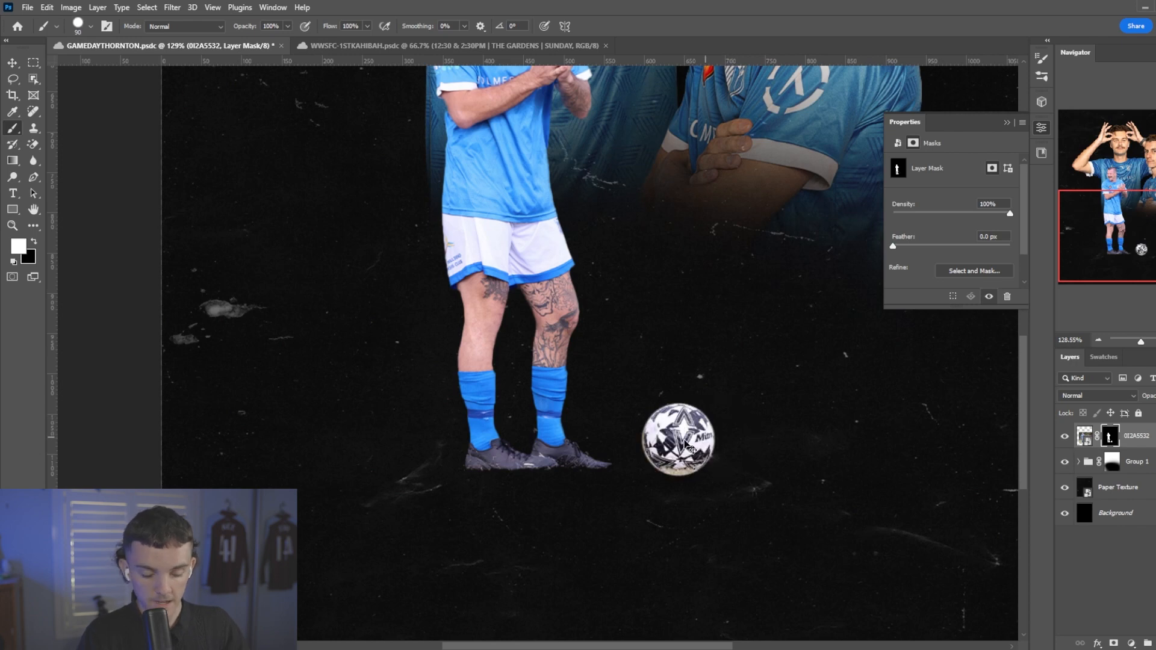
pyautogui.rightClick(674, 438)
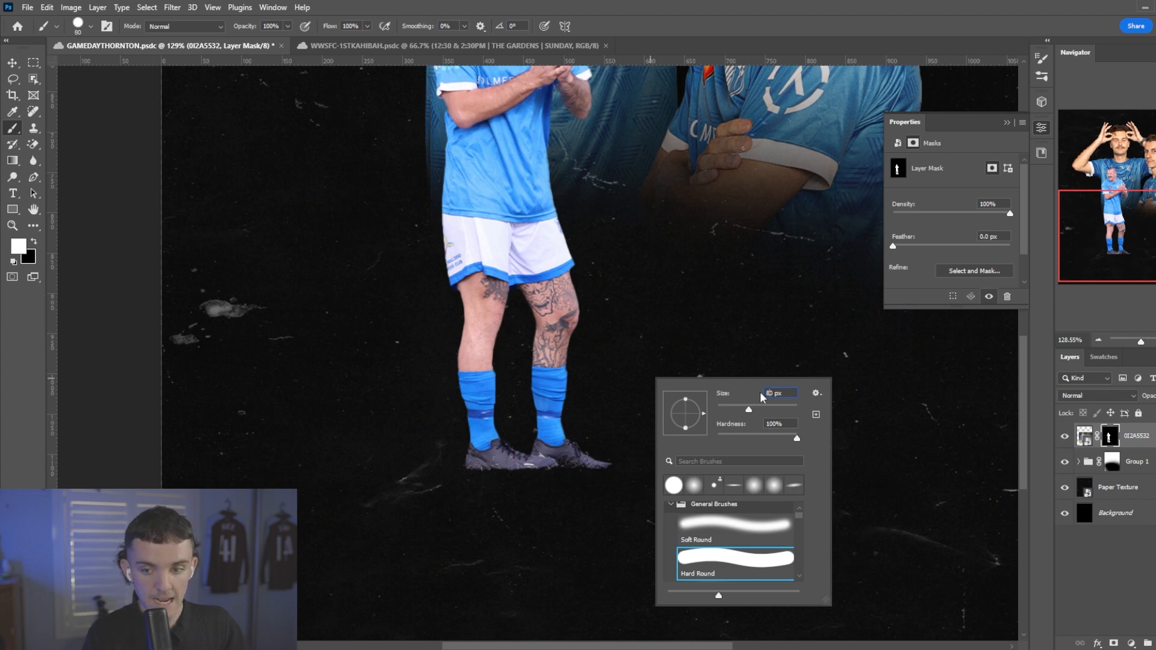
pyautogui.write('88')
pyautogui.press('Return')
pyautogui.click(728, 426)
pyautogui.hotkey('ctrl', 'z')
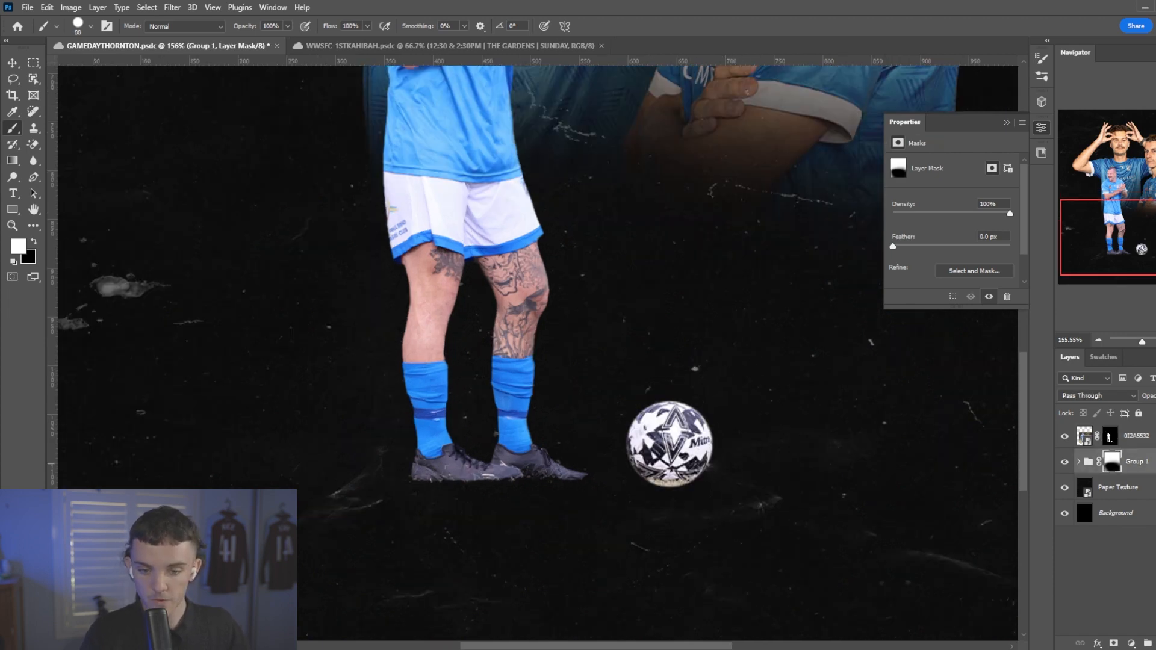
# Add a new layer beneath 0I2A5532 and choose the Foot Shadow 2 brush with black as the colour.
pyautogui.hotkey('ctrl', 'shift', 'alt', 'n')
pyautogui.scroll(-3, 764, 524)
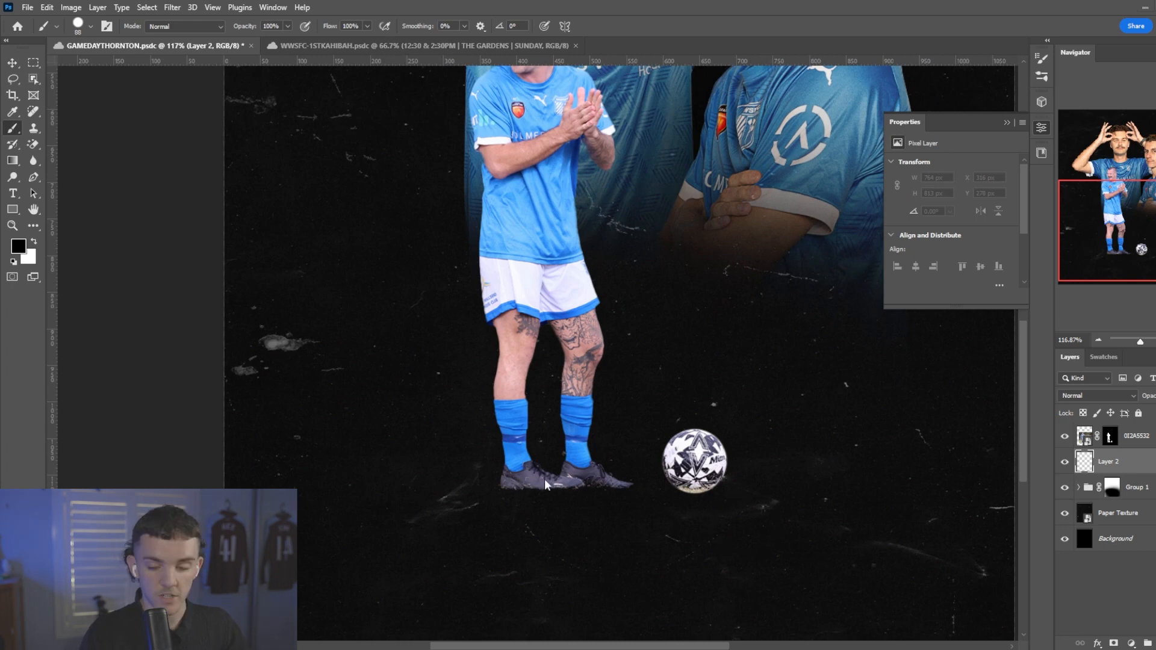
pyautogui.scroll(-1, 640, 467)
pyautogui.rightClick(642, 467)
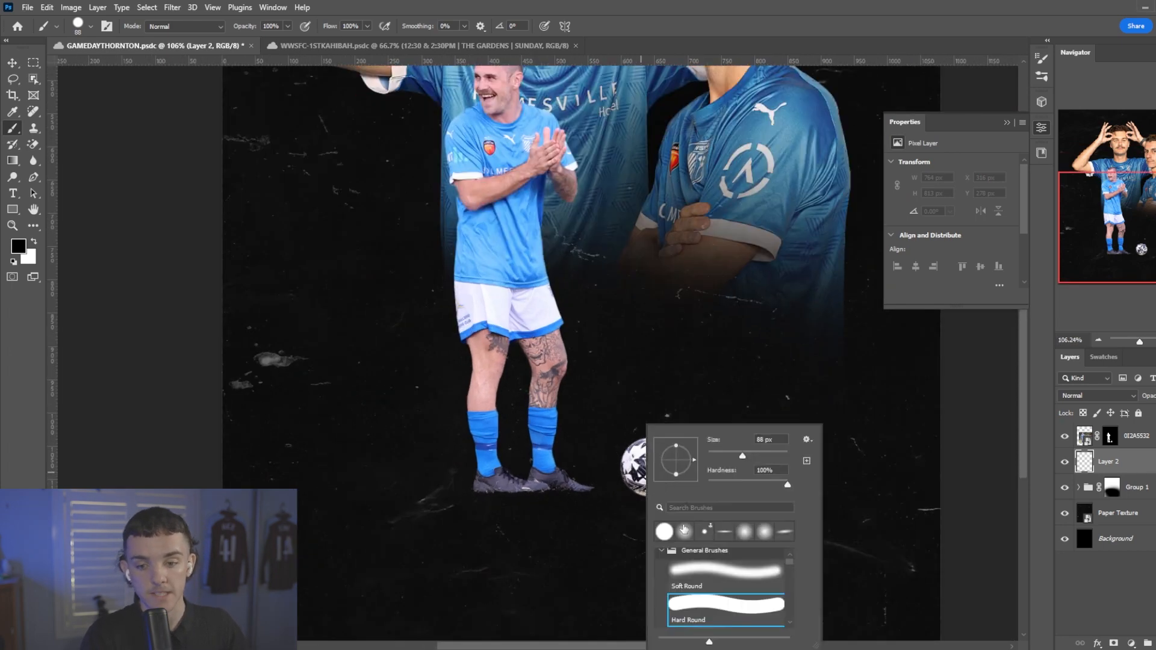
pyautogui.scroll(-5, 677, 568)
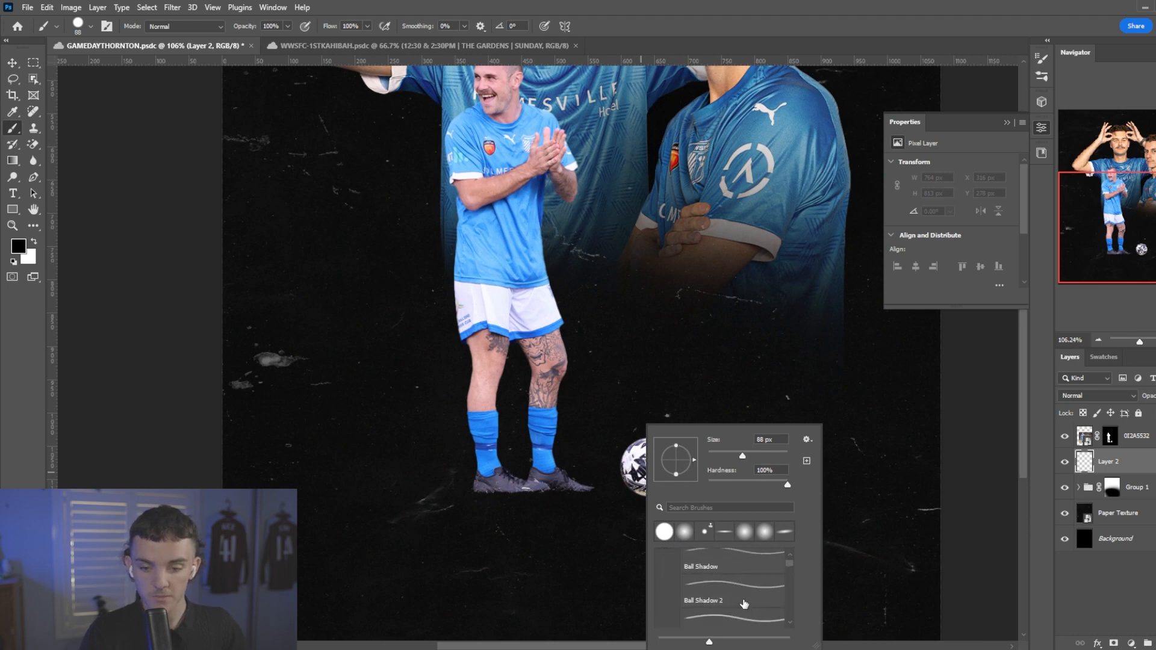
pyautogui.scroll(-3, 744, 604)
pyautogui.click(740, 621)
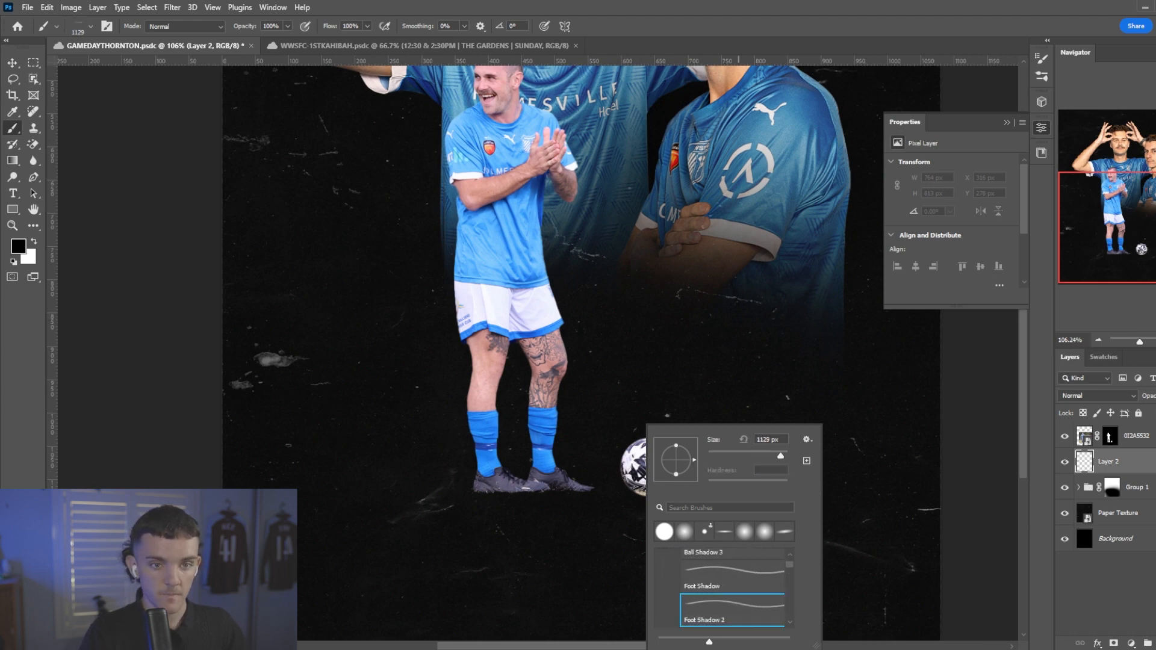
# Stamp black ground shadows beneath the player's shoes and the football with the shadow brush reduced to 800 px.
pyautogui.hotkey('ctrl', 'z')
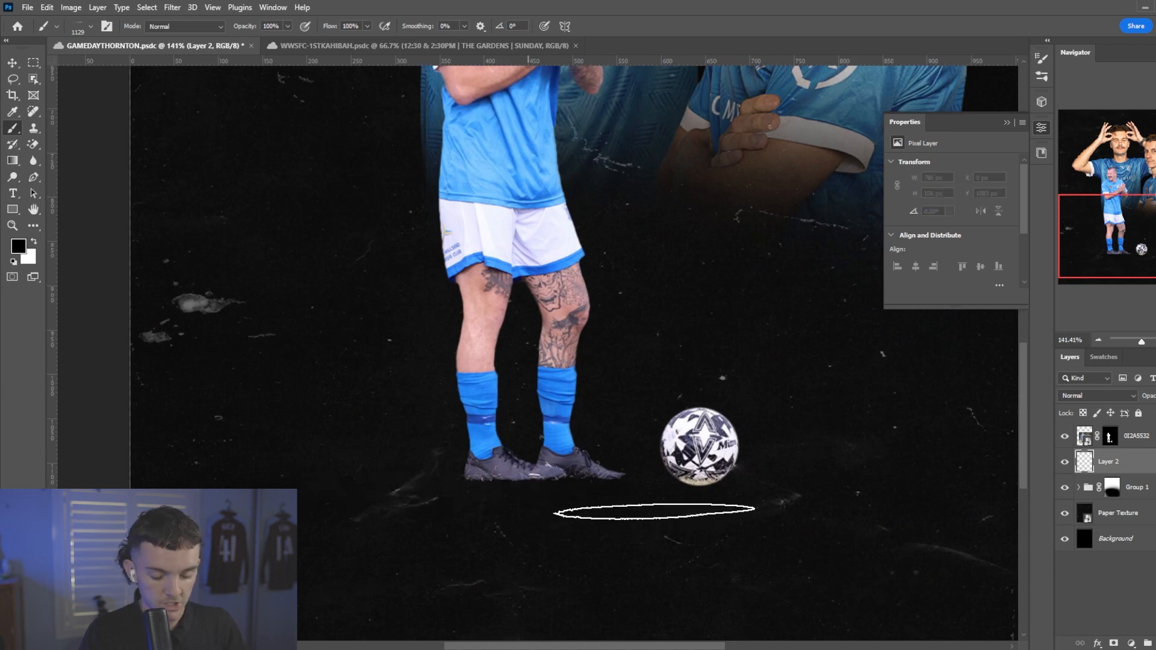
pyautogui.press('[')
pyautogui.press('[')
pyautogui.press('[')
pyautogui.press('[')
pyautogui.click(557, 484)
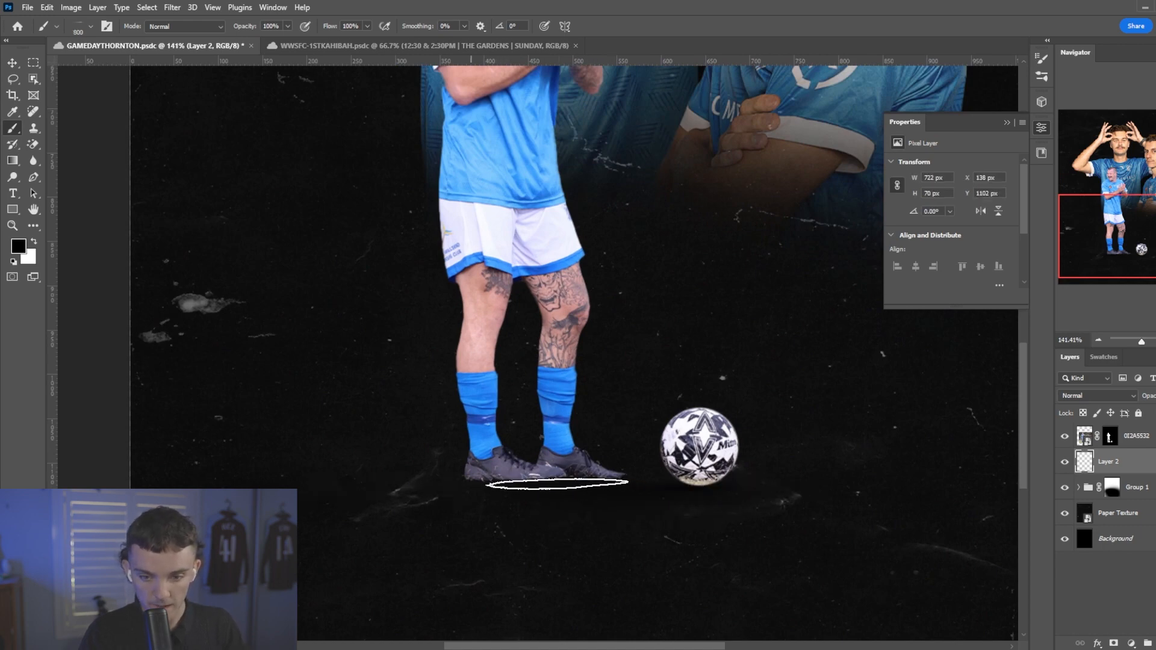
pyautogui.click(555, 480)
pyautogui.click(490, 483)
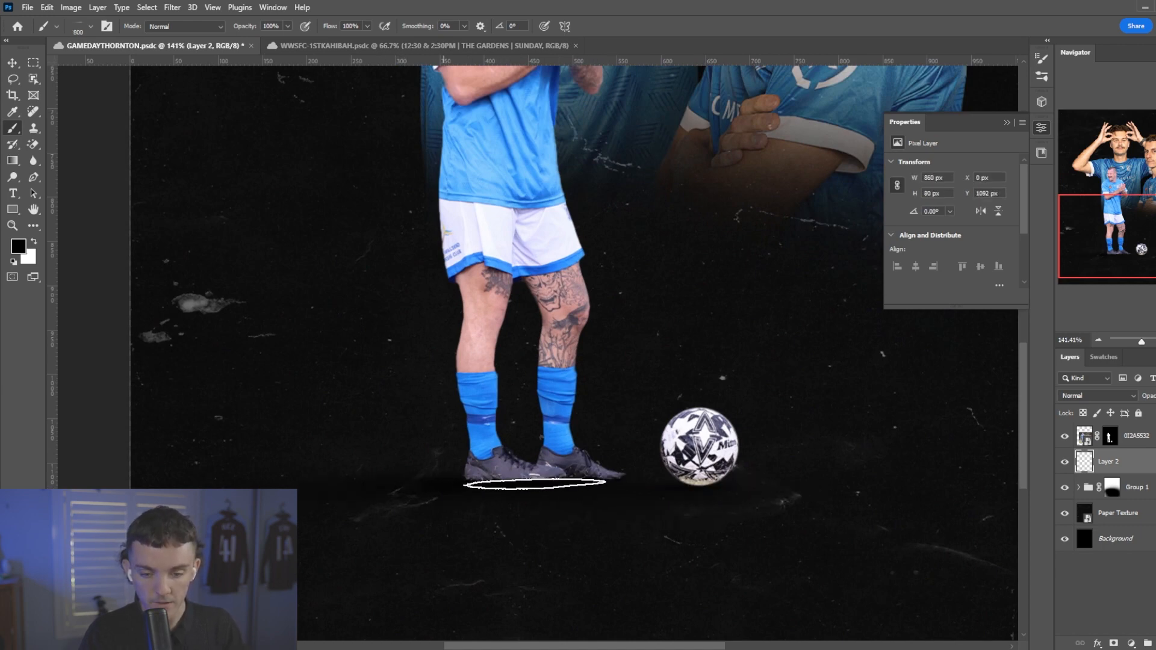
pyautogui.click(537, 484)
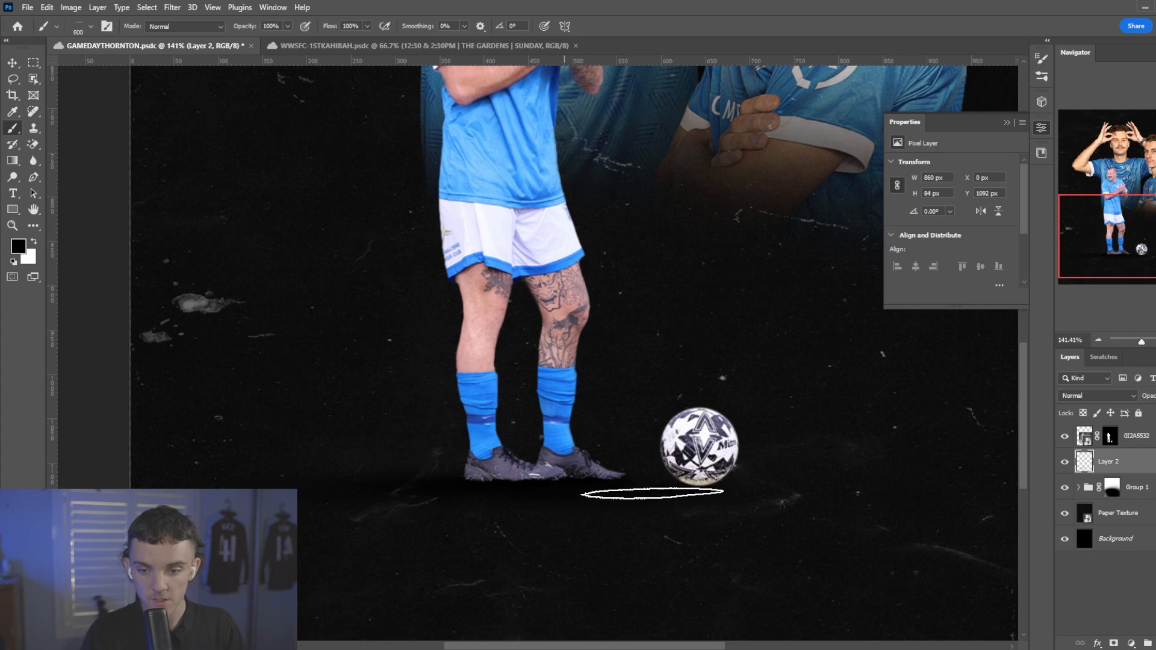
# Add a new layer above 0I2A5532 and clip it to that player.
pyautogui.click(1141, 443)
pyautogui.click(1155, 643)
pyautogui.rightClick(1130, 437)
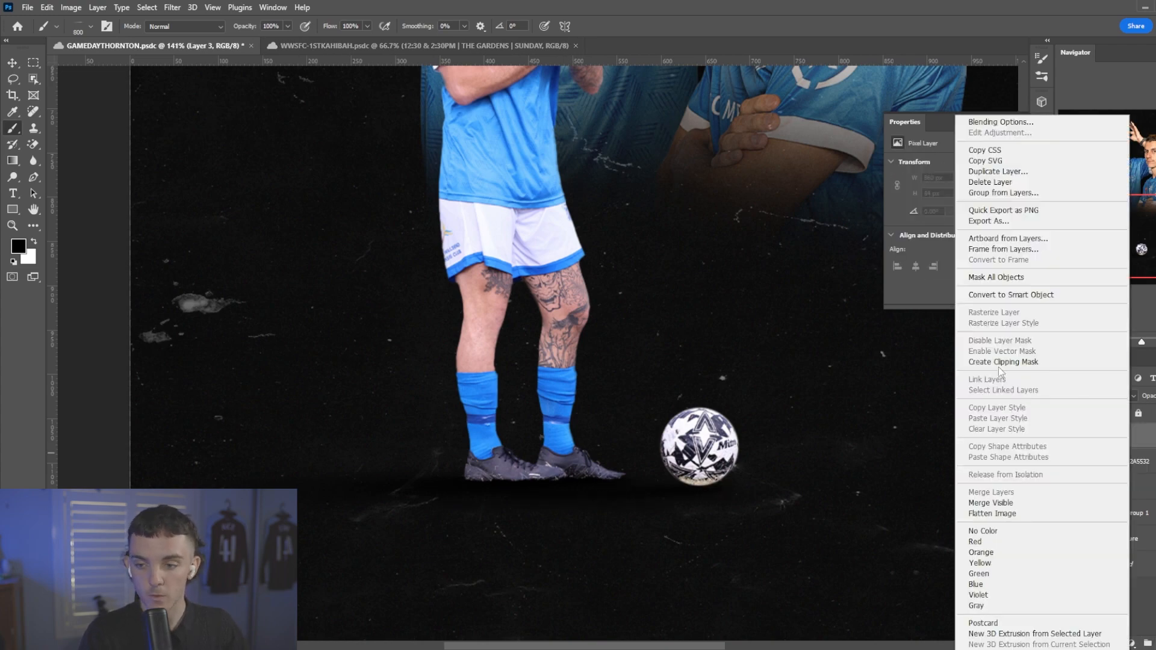
pyautogui.click(1000, 363)
# Darken the shoes and the underside of the football on the clipped layer with a soft 0% hardness black brush at 12% flow.
pyautogui.rightClick(677, 414)
pyautogui.click(756, 527)
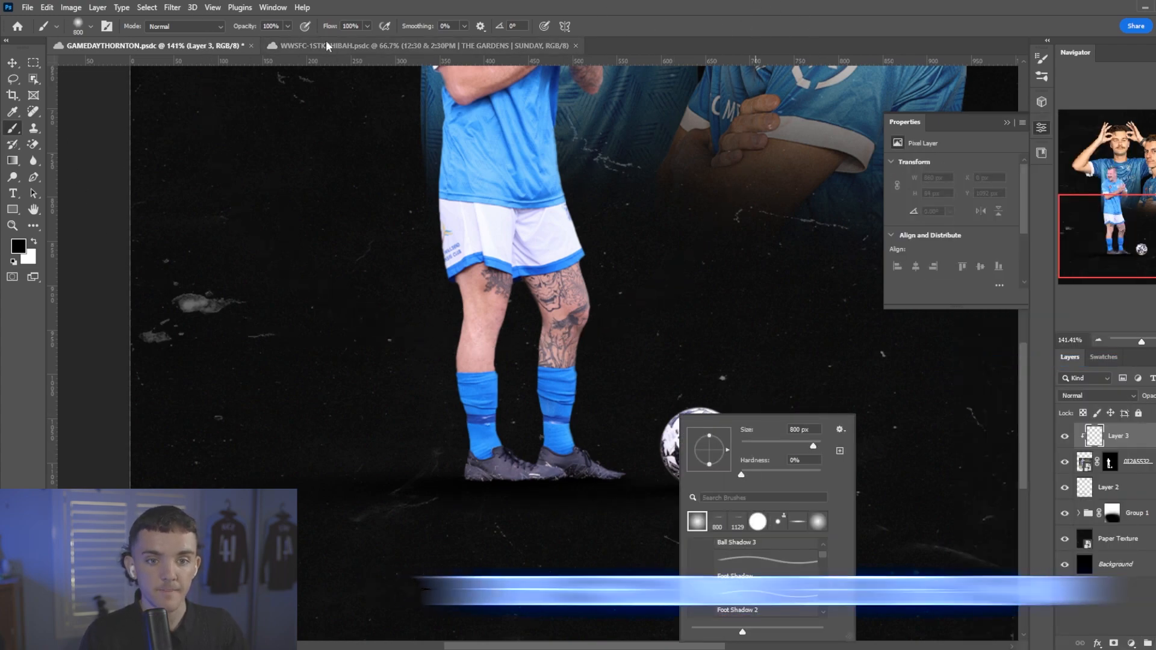
pyautogui.moveTo(330, 26); pyautogui.dragTo(278, 26)
pyautogui.press('[')
pyautogui.press('[')
pyautogui.press('[')
pyautogui.press('[')
pyautogui.press('[')
pyautogui.press('[')
pyautogui.press('[')
pyautogui.press('[')
pyautogui.press('[')
pyautogui.press('[')
pyautogui.press('[')
pyautogui.press('[')
pyautogui.press('[')
pyautogui.moveTo(460, 491)
pyautogui.mouseDown()
pyautogui.moveTo(607, 489)
pyautogui.moveTo(481, 489)
pyautogui.moveTo(582, 499)
pyautogui.mouseUp()
pyautogui.press(']')
pyautogui.press(']')
pyautogui.moveTo(654, 498)
pyautogui.mouseDown()
pyautogui.moveTo(733, 505)
pyautogui.moveTo(636, 505)
pyautogui.moveTo(729, 500)
pyautogui.moveTo(649, 479)
pyautogui.moveTo(750, 493)
pyautogui.mouseUp()
pyautogui.press(']')
# Shade the player's socks and lower legs on the clipped layer with the soft black brush at 25% flow.
pyautogui.scroll(1, 506, 243)
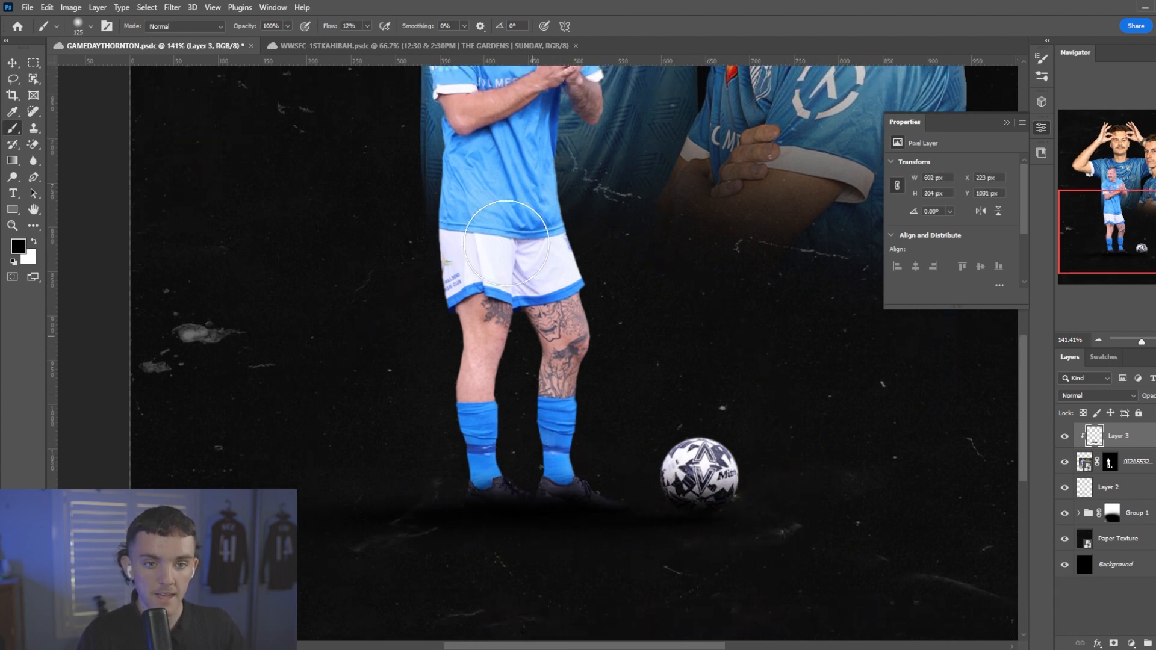
pyautogui.scroll(3, 486, 351)
pyautogui.scroll(-3, 529, 407)
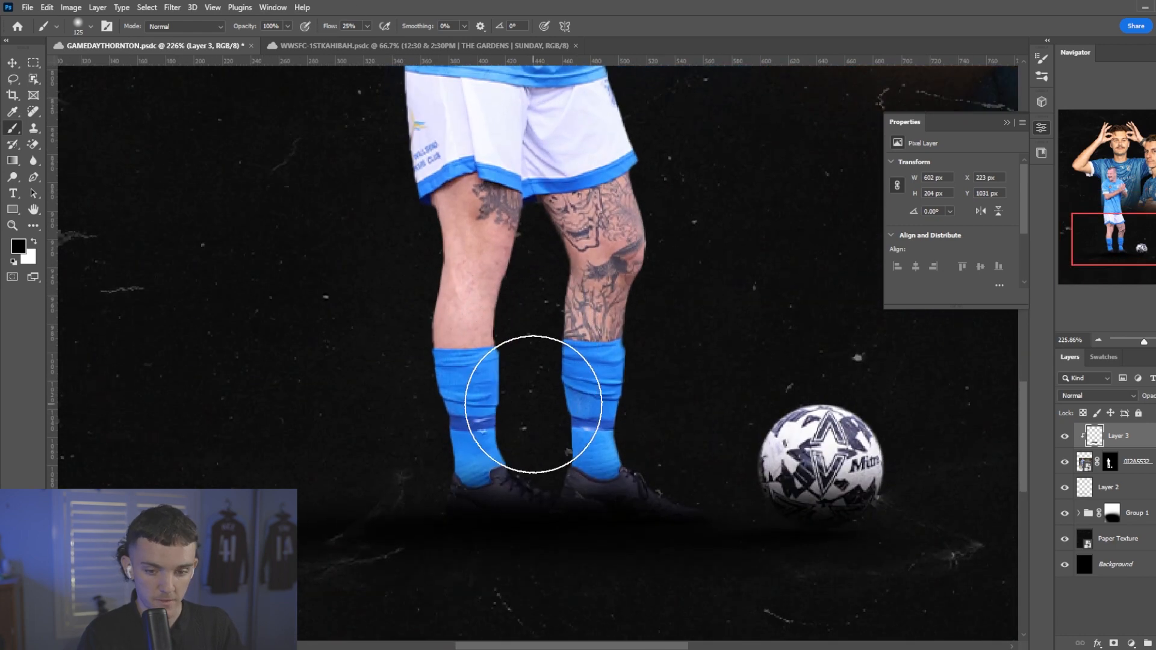
pyautogui.press(']')
pyautogui.press(']')
pyautogui.press(']')
pyautogui.press('[')
pyautogui.press('[')
pyautogui.press('[')
pyautogui.press('[')
pyautogui.press('[')
pyautogui.press('[')
pyautogui.moveTo(538, 466)
pyautogui.mouseDown()
pyautogui.moveTo(518, 366)
pyautogui.moveTo(525, 425)
pyautogui.moveTo(526, 259)
pyautogui.moveTo(557, 434)
pyautogui.moveTo(536, 409)
pyautogui.moveTo(594, 496)
pyautogui.moveTo(568, 516)
pyautogui.moveTo(391, 507)
pyautogui.moveTo(363, 261)
pyautogui.mouseUp()
pyautogui.press(']')
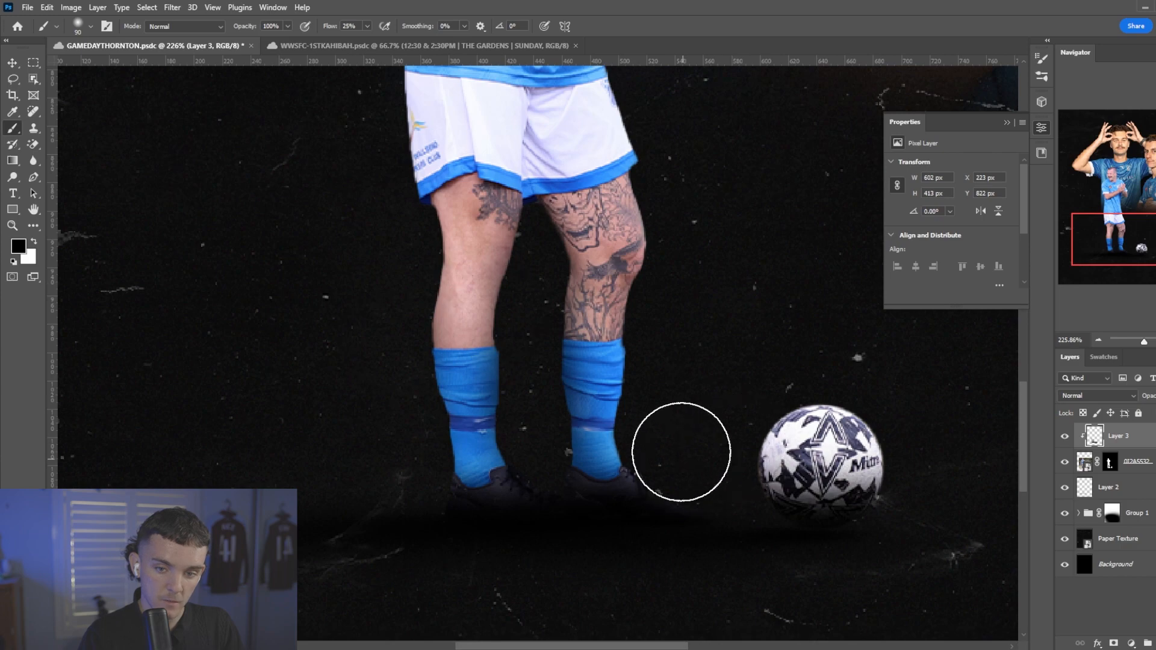
pyautogui.moveTo(681, 452); pyautogui.dragTo(691, 257)
pyautogui.hotkey('ctrl', '0')
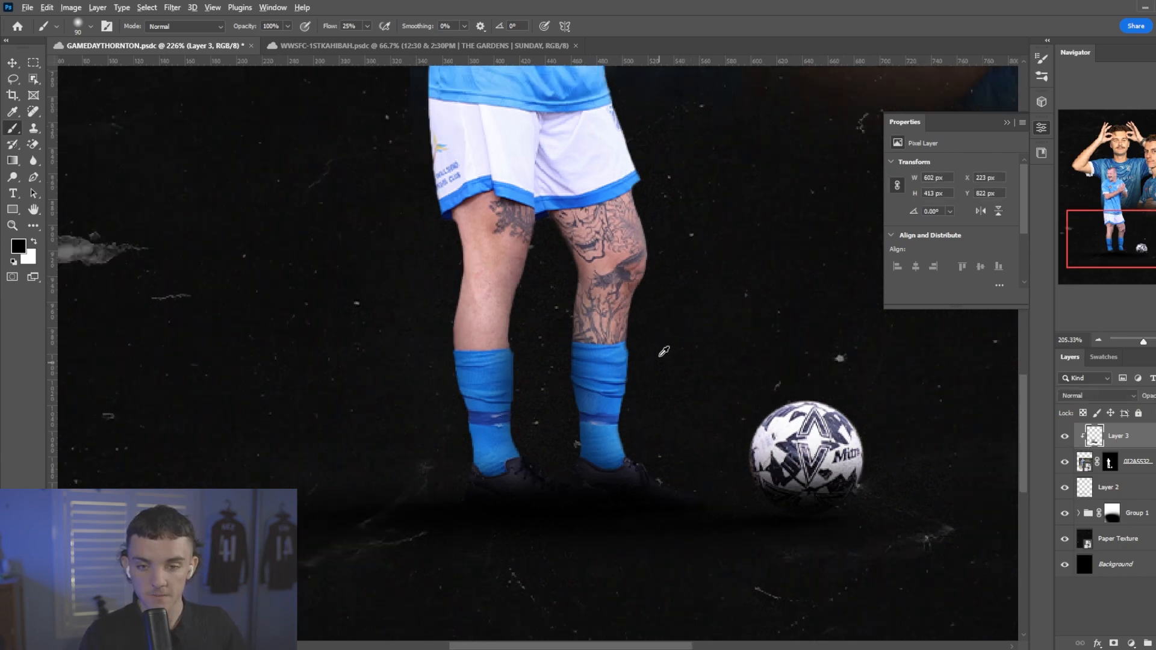
pyautogui.press('v')
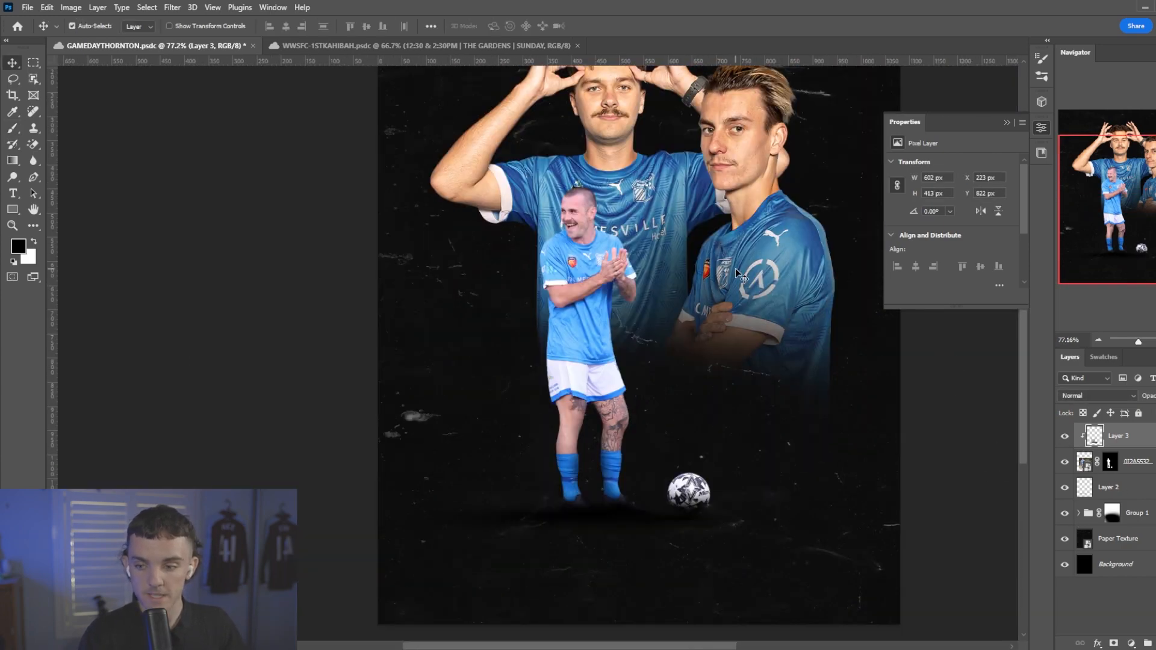
pyautogui.click(740, 276)
pyautogui.keyDown('ctrl'); pyautogui.click(583, 301); pyautogui.keyUp('ctrl')
pyautogui.keyDown('ctrl'); pyautogui.click(746, 280); pyautogui.keyUp('ctrl')
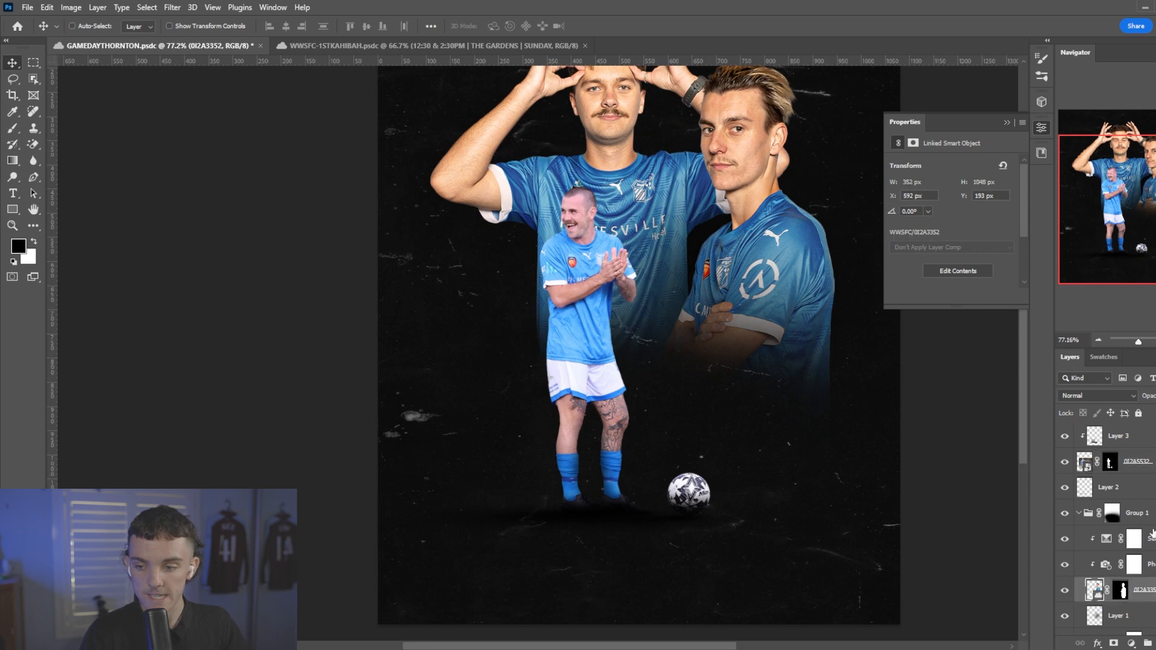
pyautogui.click(1145, 488)
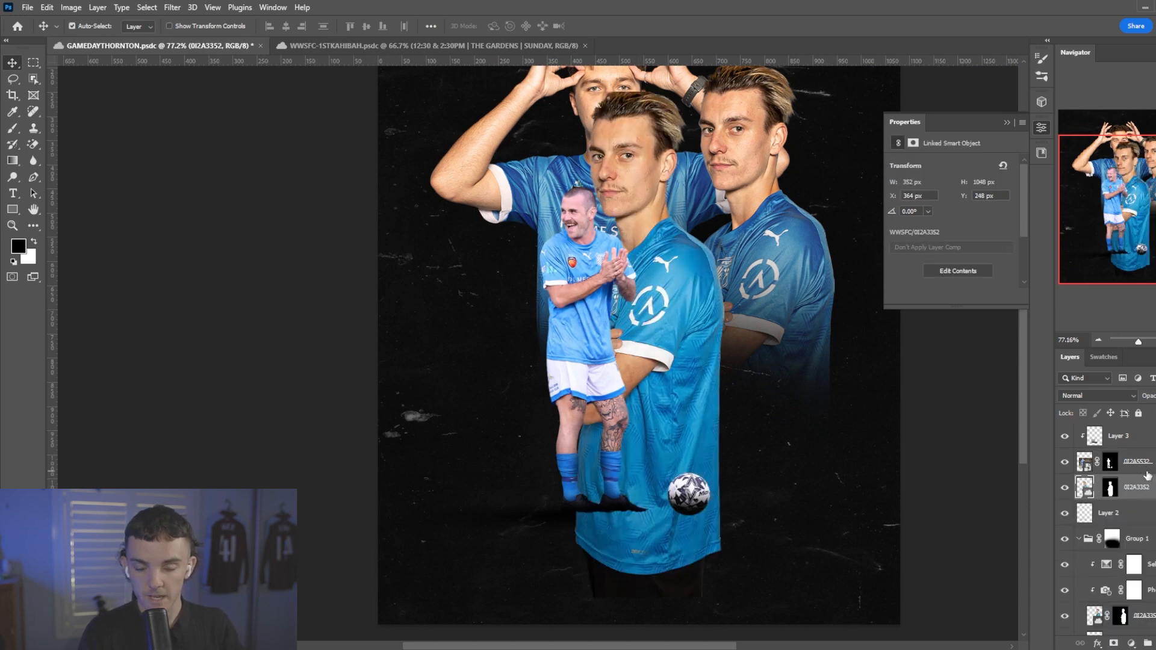
# Apply Camera Raw edits to the 0I2A5532 player: exposure +0.25, texture +78, clarity +15 and sharpening 52.
pyautogui.click(1154, 462)
pyautogui.doubleClick(1119, 503)
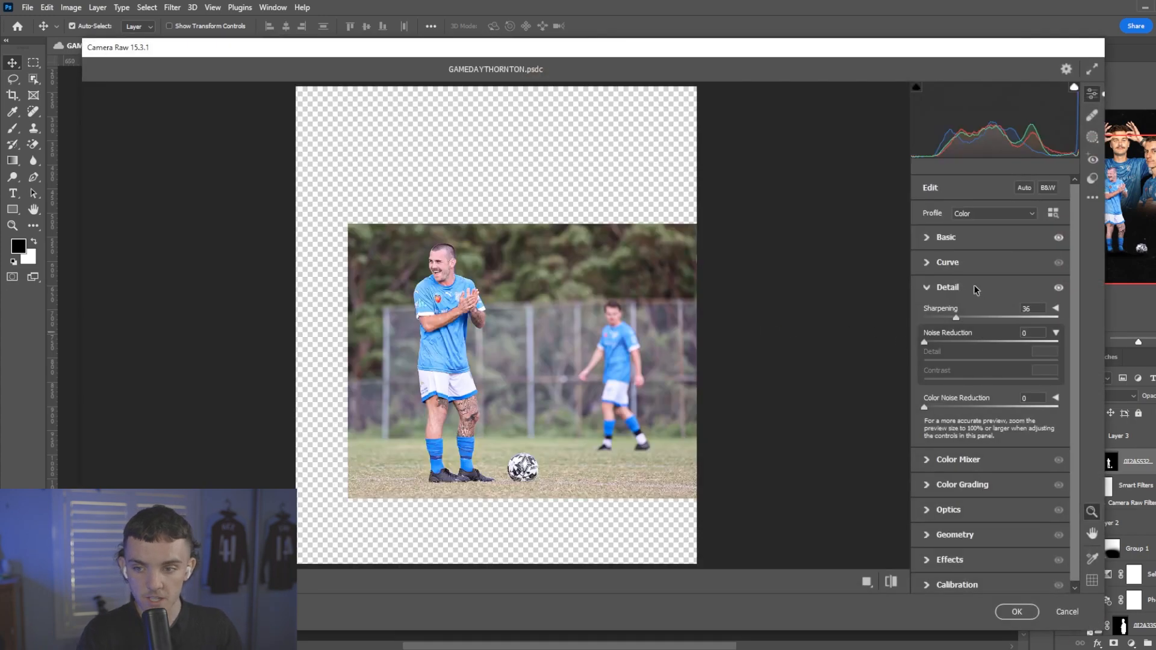
pyautogui.click(946, 238)
pyautogui.moveTo(993, 334); pyautogui.dragTo(995, 334)
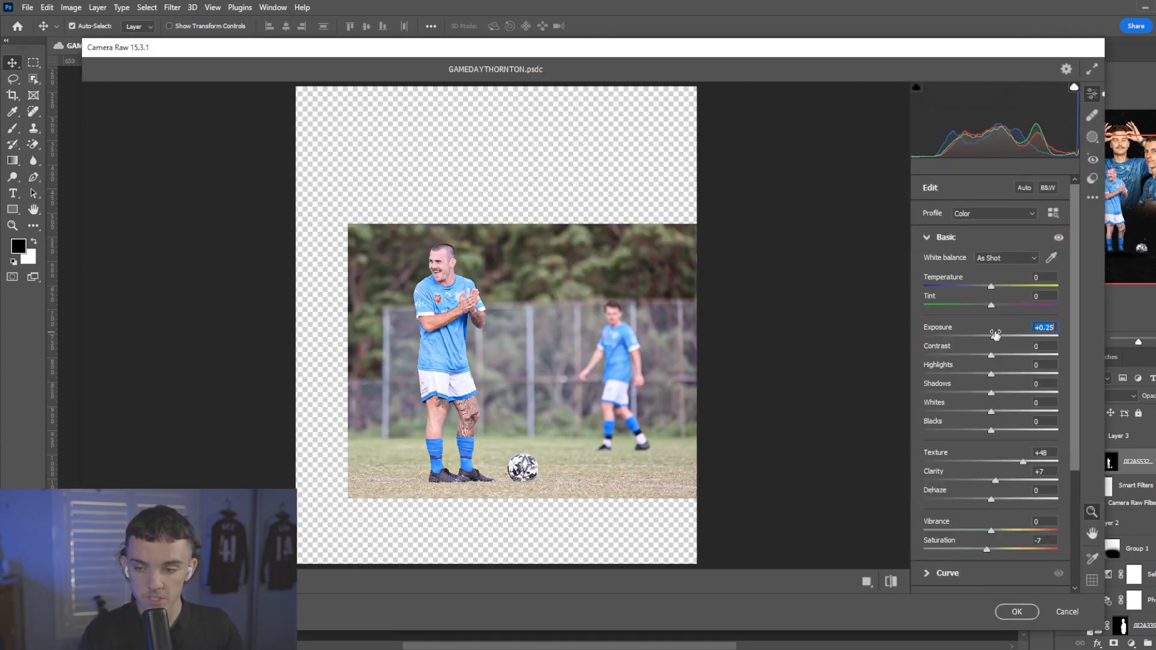
pyautogui.moveTo(1029, 462); pyautogui.dragTo(1003, 482)
pyautogui.scroll(-3, 990, 439)
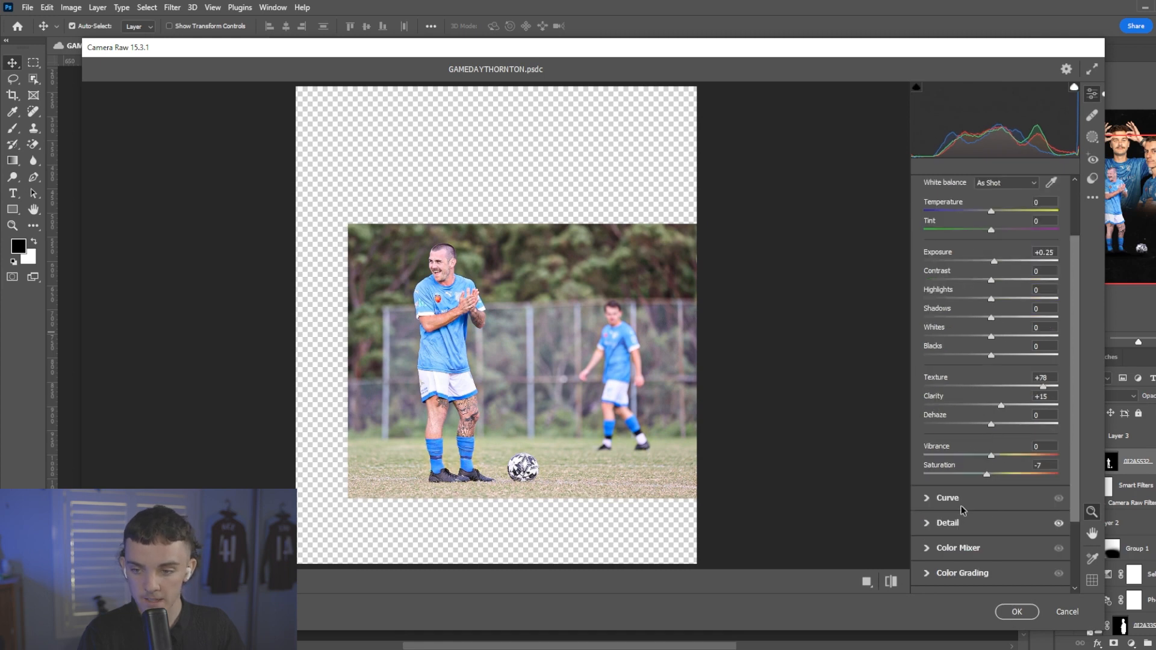
pyautogui.click(961, 521)
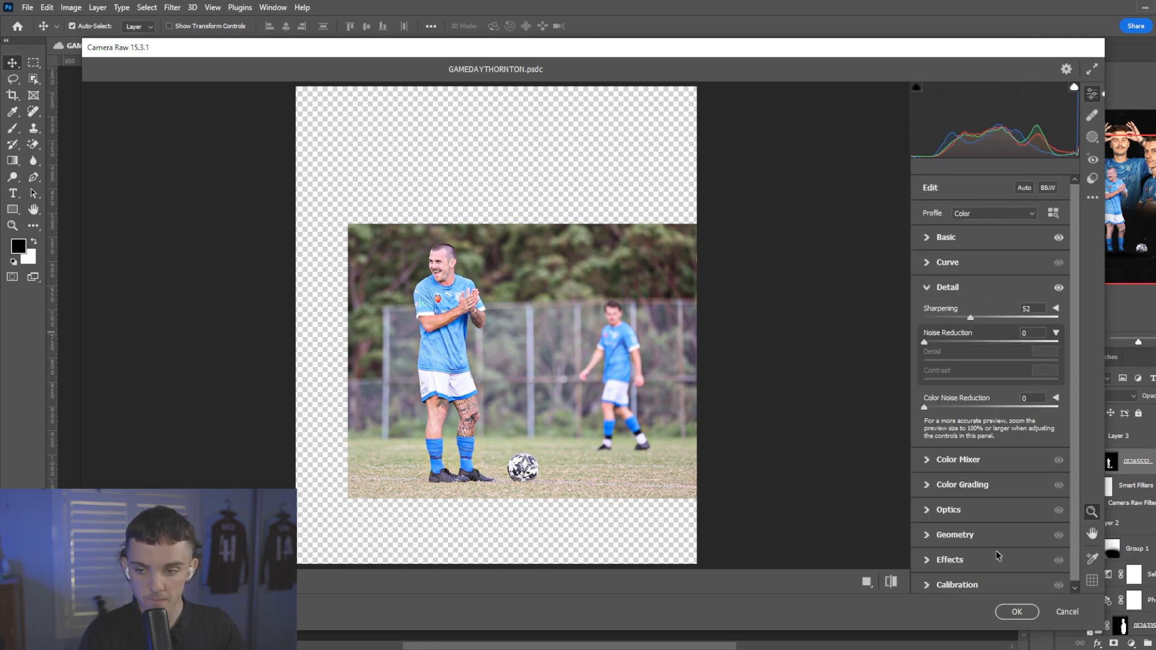
pyautogui.press('Return')
# Copy the rear player's Selective Color adjustment above Layer 3, clip it, and set its Blues to cyan +17% and black +26%.
pyautogui.click(1151, 576)
pyautogui.hotkey('ctrl', 'c')
pyautogui.click(1149, 444)
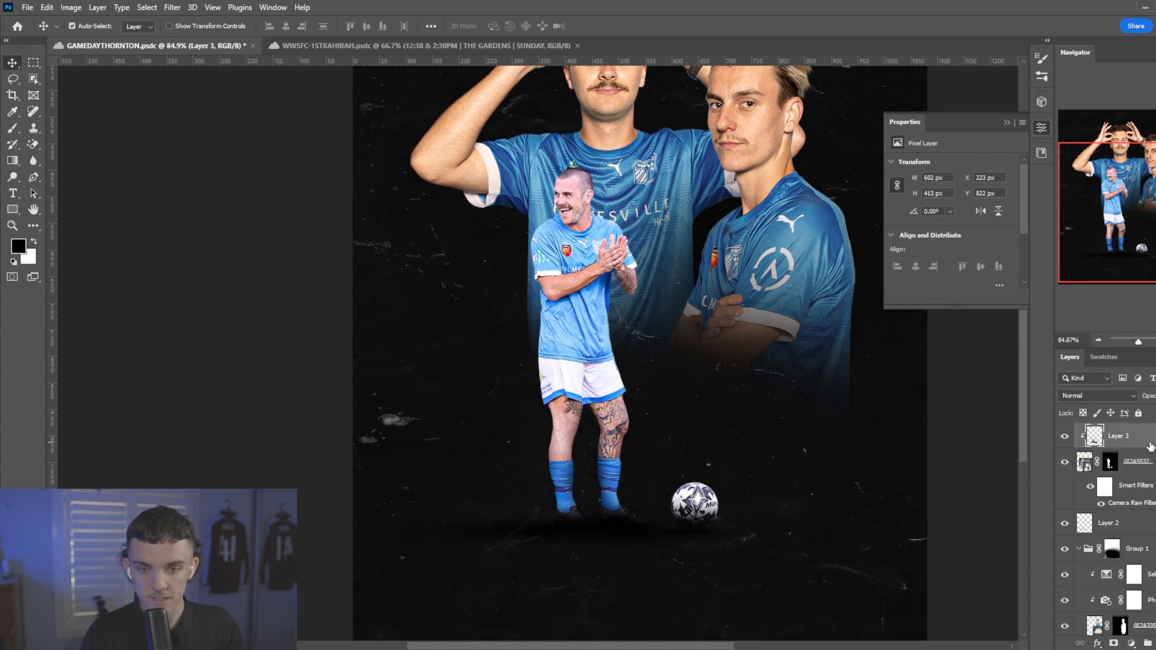
pyautogui.hotkey('ctrl', 'v')
pyautogui.rightClick(1148, 443)
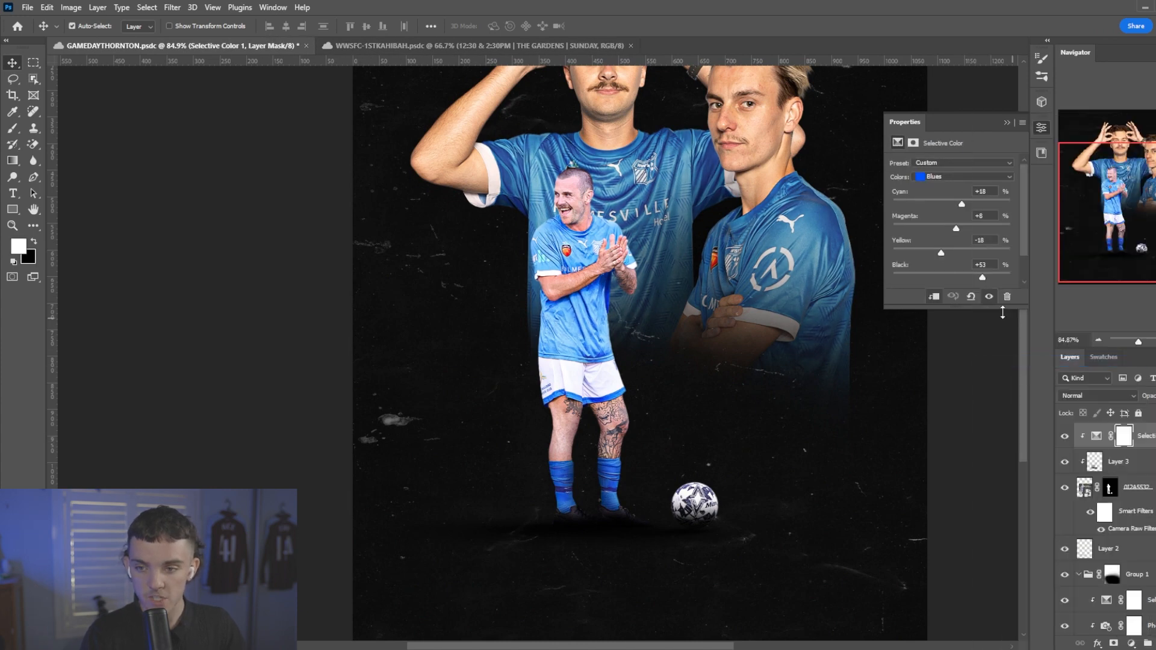
pyautogui.moveTo(983, 280); pyautogui.dragTo(960, 275)
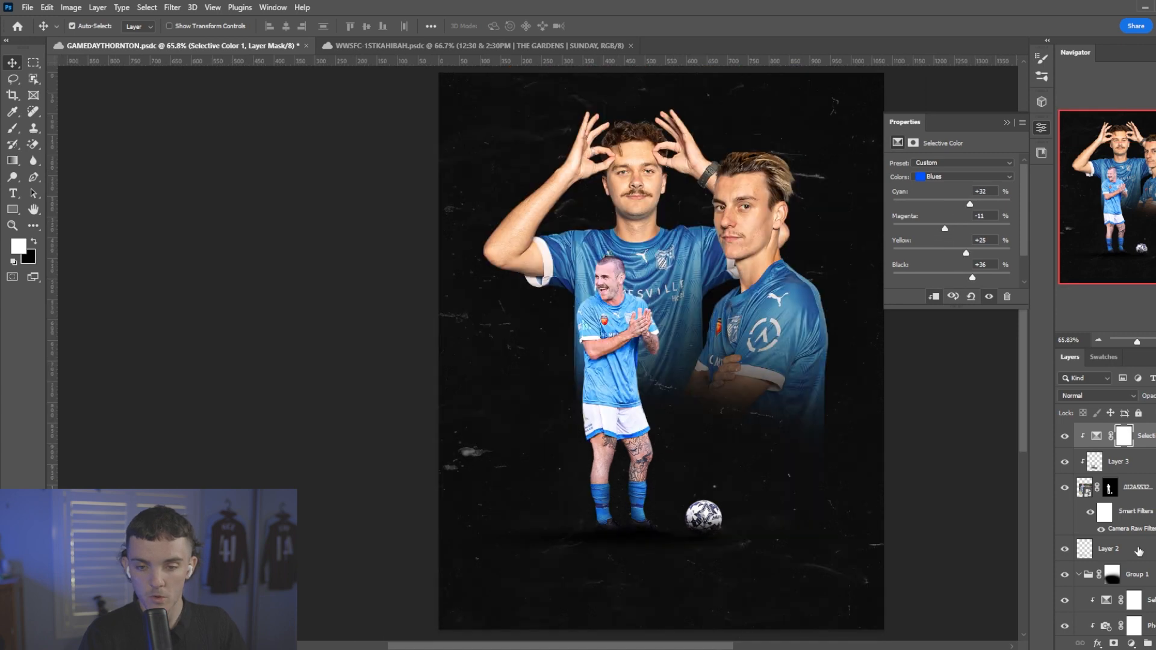
pyautogui.keyDown('shift'); pyautogui.click(1137, 549); pyautogui.keyUp('shift')
pyautogui.hotkey('ctrl', 't')
pyautogui.click(617, 260)
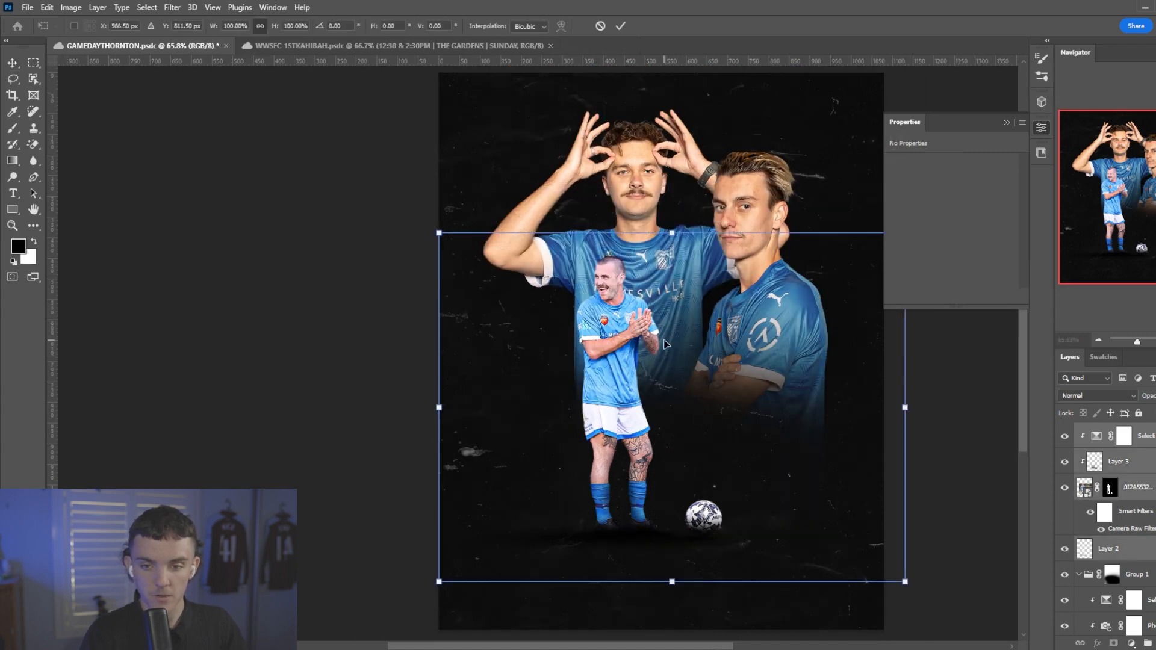
pyautogui.click(620, 26)
# Move the player with crossed arms, together with his adjustments and Layer 1, about 23 px to the left.
pyautogui.click(766, 277)
pyautogui.scroll(-2, 1149, 542)
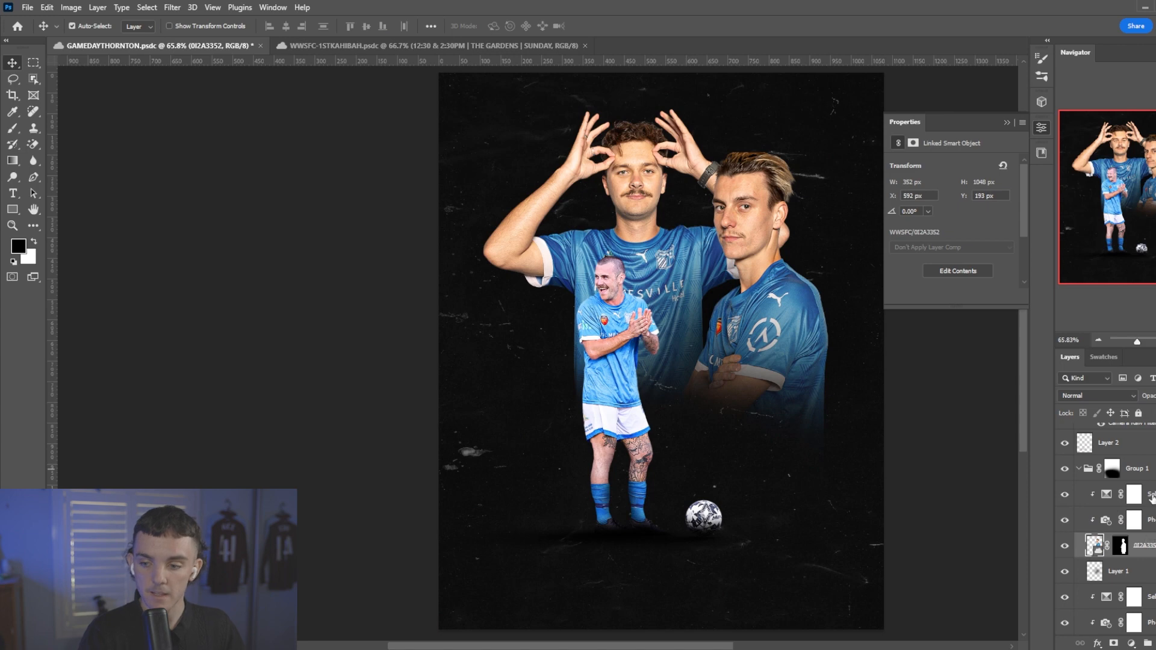
pyautogui.click(1151, 499)
pyautogui.keyDown('shift'); pyautogui.click(1136, 580); pyautogui.keyUp('shift')
pyautogui.hotkey('ctrl', 't')
pyautogui.click(613, 256)
pyautogui.moveTo(750, 318); pyautogui.dragTo(742, 318)
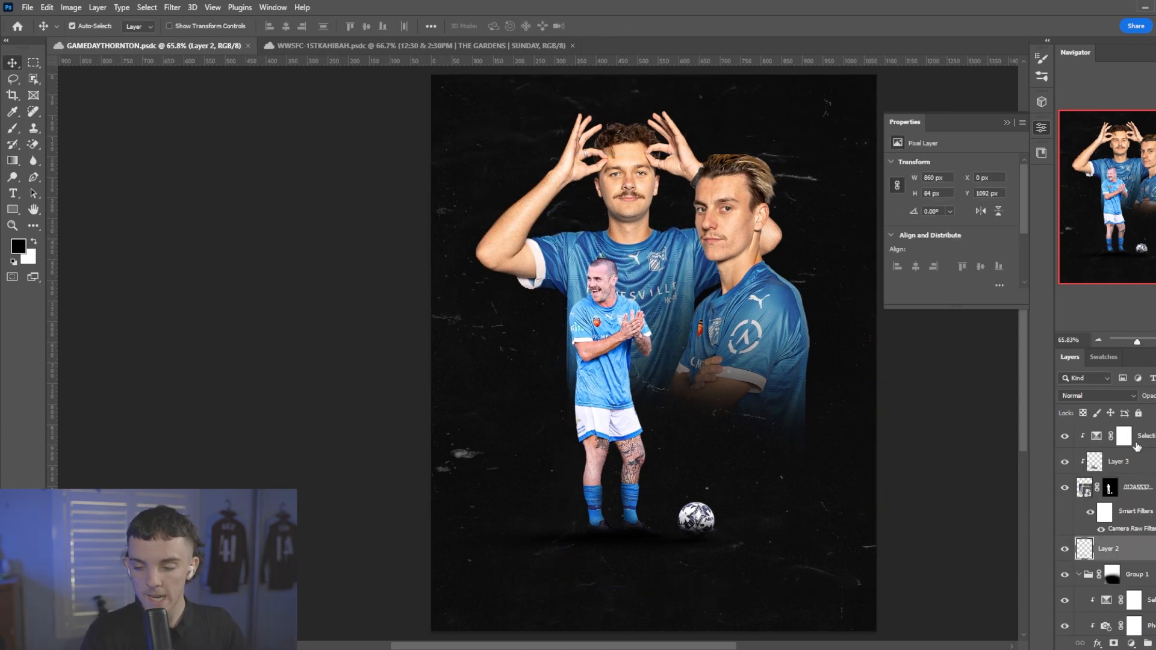
# Enlarge the full-length player slightly with his adjustments, football and ground shadow, and reposition the set on the poster.
pyautogui.keyDown('shift'); pyautogui.click(1141, 438); pyautogui.keyUp('shift')
pyautogui.hotkey('ctrl', 't')
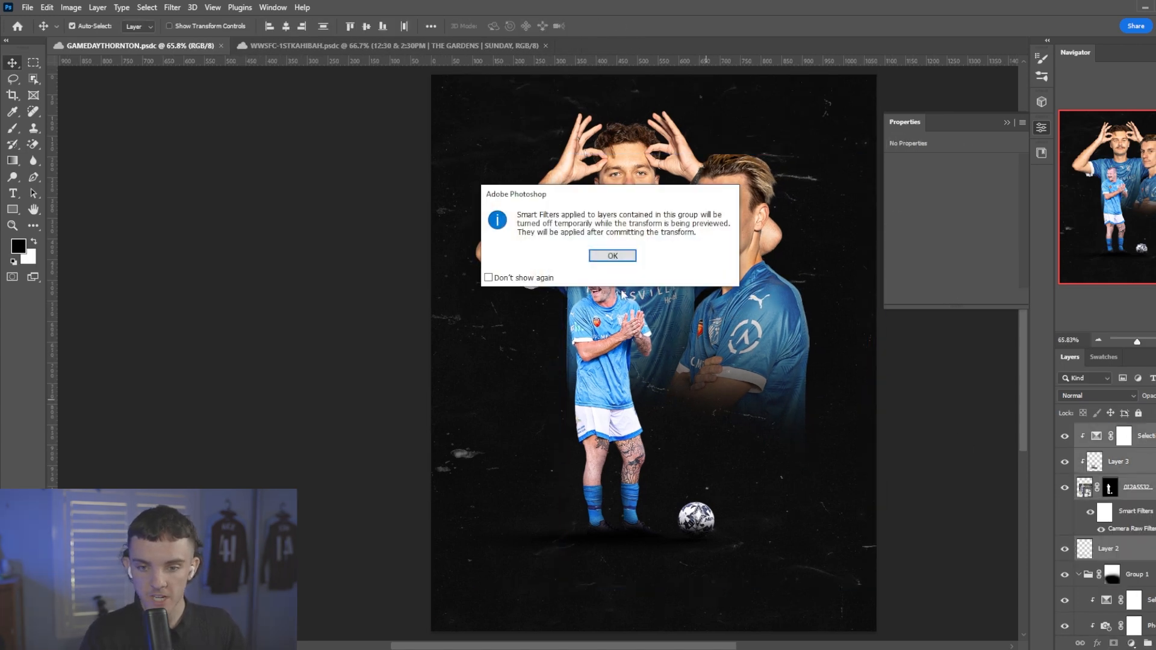
pyautogui.click(613, 256)
pyautogui.moveTo(905, 404); pyautogui.dragTo(967, 404)
pyautogui.moveTo(886, 422); pyautogui.dragTo(866, 423)
pyautogui.press('Return')
# Add a new layer at the top inside Group 1 and paint a soft black shadow behind the full-length player at 25% flow.
pyautogui.click(1136, 574)
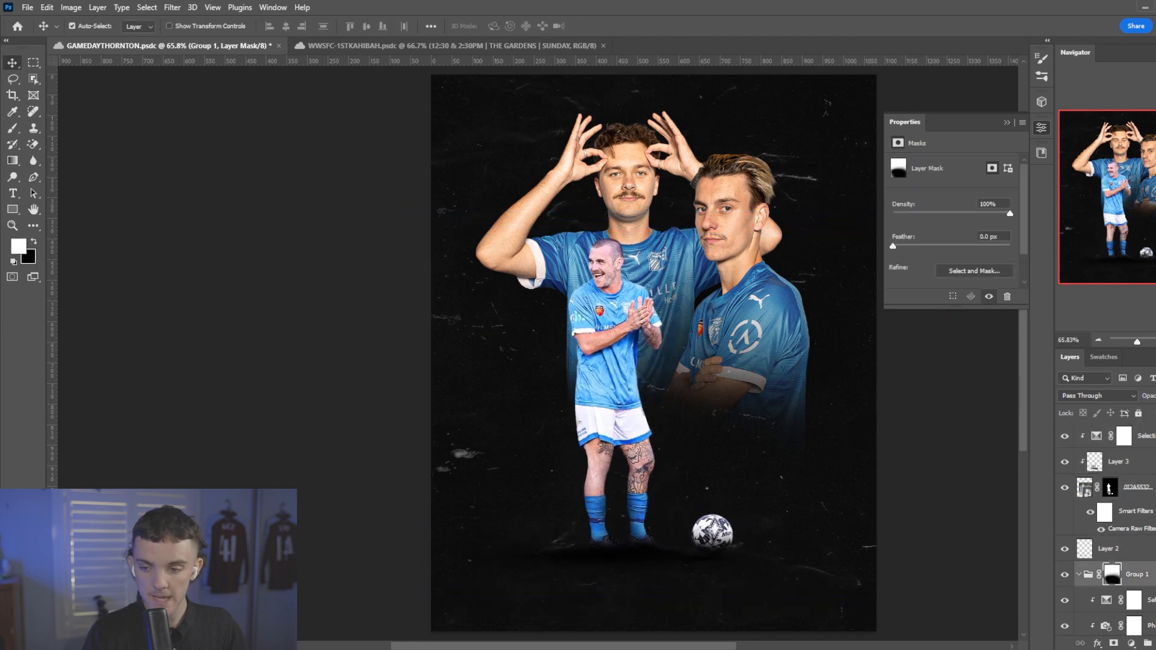
pyautogui.click(1149, 601)
pyautogui.hotkey('ctrl', 'alt', 'shift', 'n')
pyautogui.scroll(4, 700, 400)
pyautogui.scroll(1, 702, 403)
pyautogui.press('b')
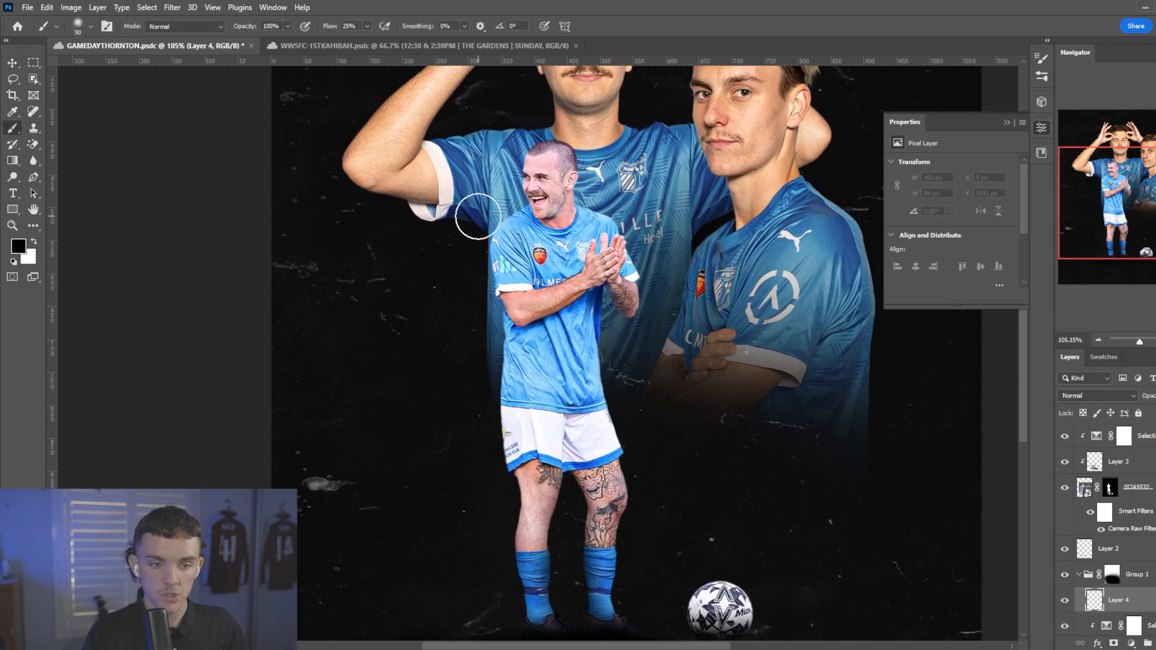
pyautogui.scroll(3, 499, 223)
pyautogui.moveTo(544, 250)
pyautogui.mouseDown()
pyautogui.moveTo(602, 256)
pyautogui.moveTo(611, 280)
pyautogui.moveTo(603, 307)
pyautogui.moveTo(527, 335)
pyautogui.mouseUp()
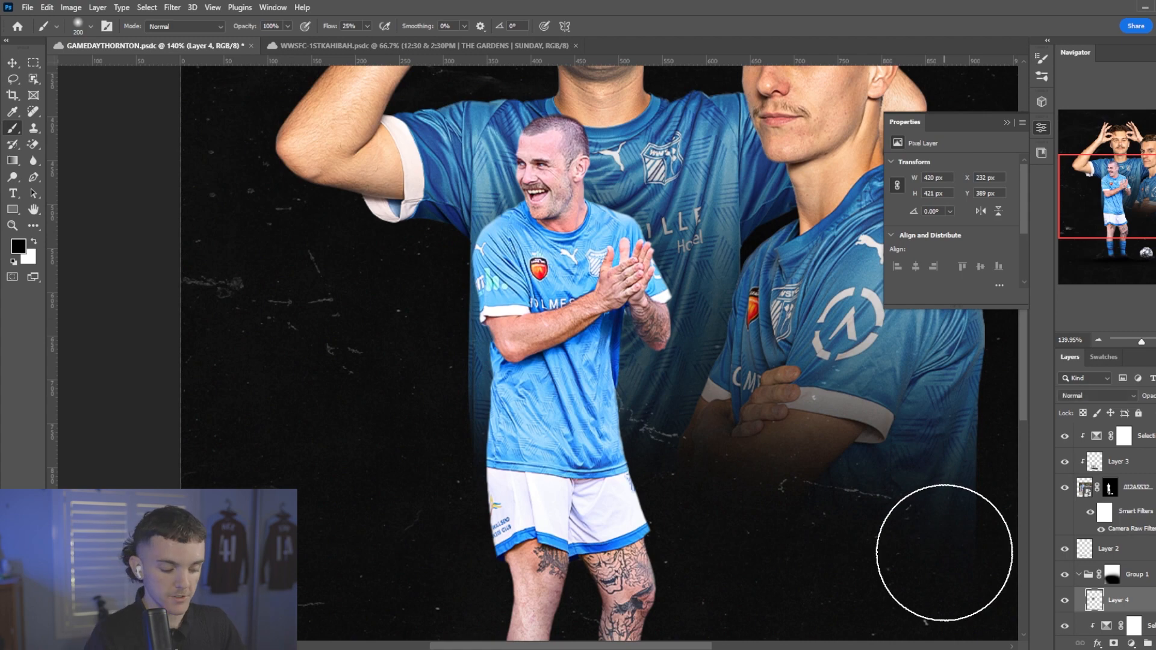
# Collapse Group 1 and shift the full-length player, his adjustments, football and shadow right, between the two rear players.
pyautogui.hotkey('ctrl', '0')
pyautogui.click(1079, 574)
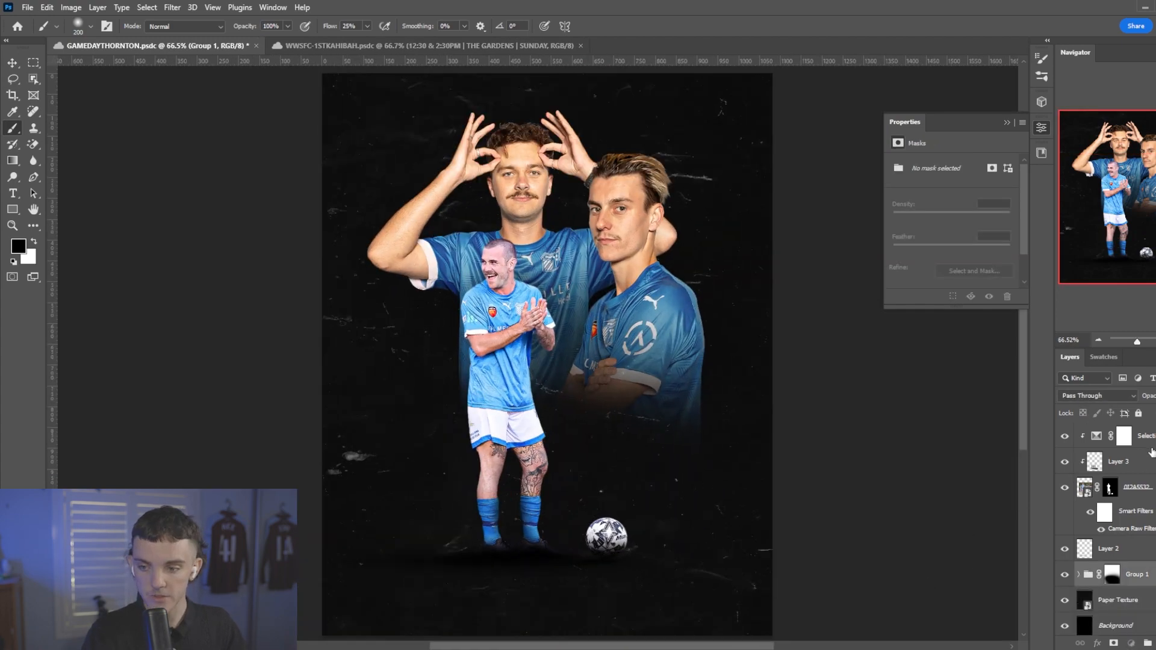
pyautogui.click(1123, 435)
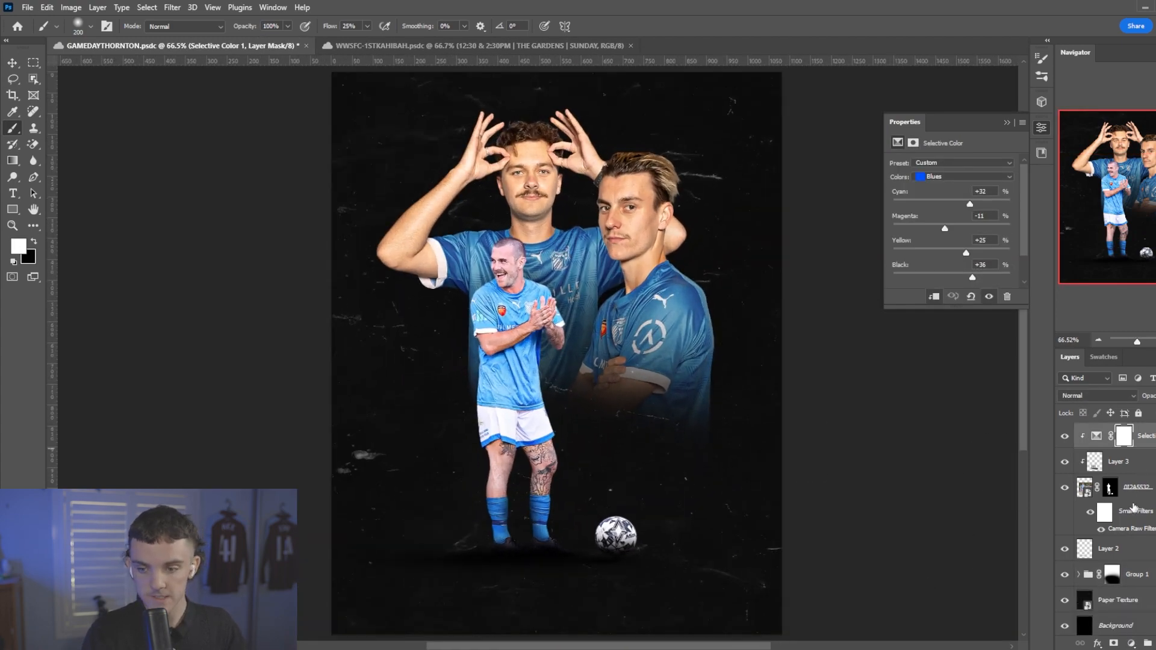
pyautogui.click(1109, 548)
pyautogui.hotkey('ctrl', 't')
pyautogui.click(610, 255)
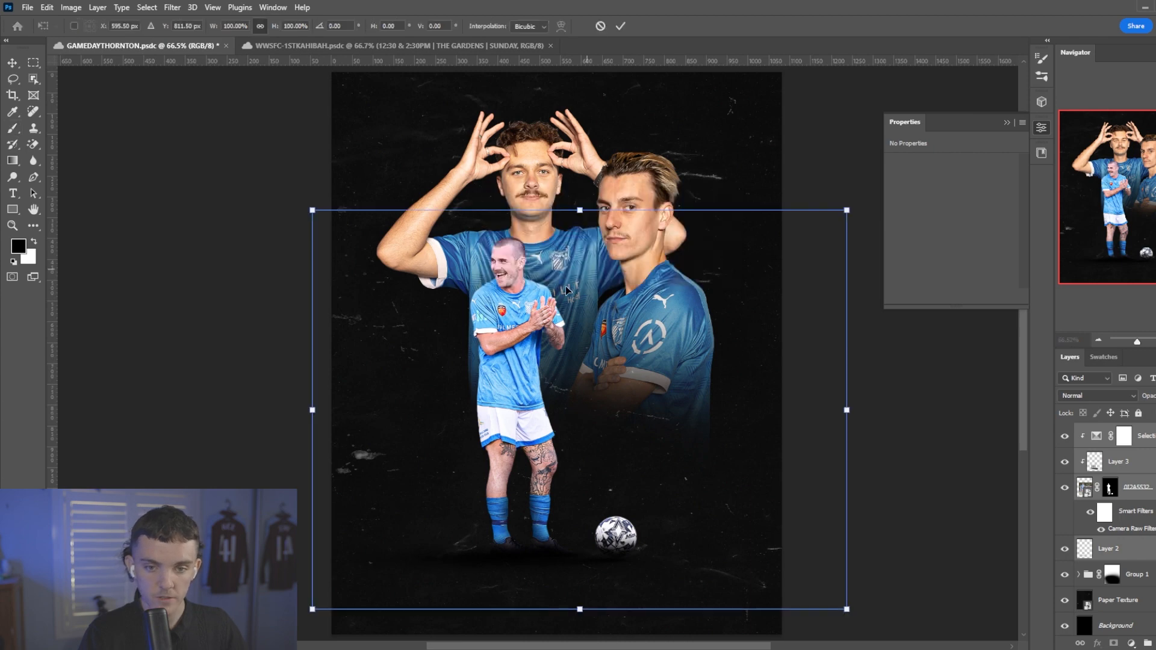
pyautogui.moveTo(539, 314); pyautogui.dragTo(587, 311)
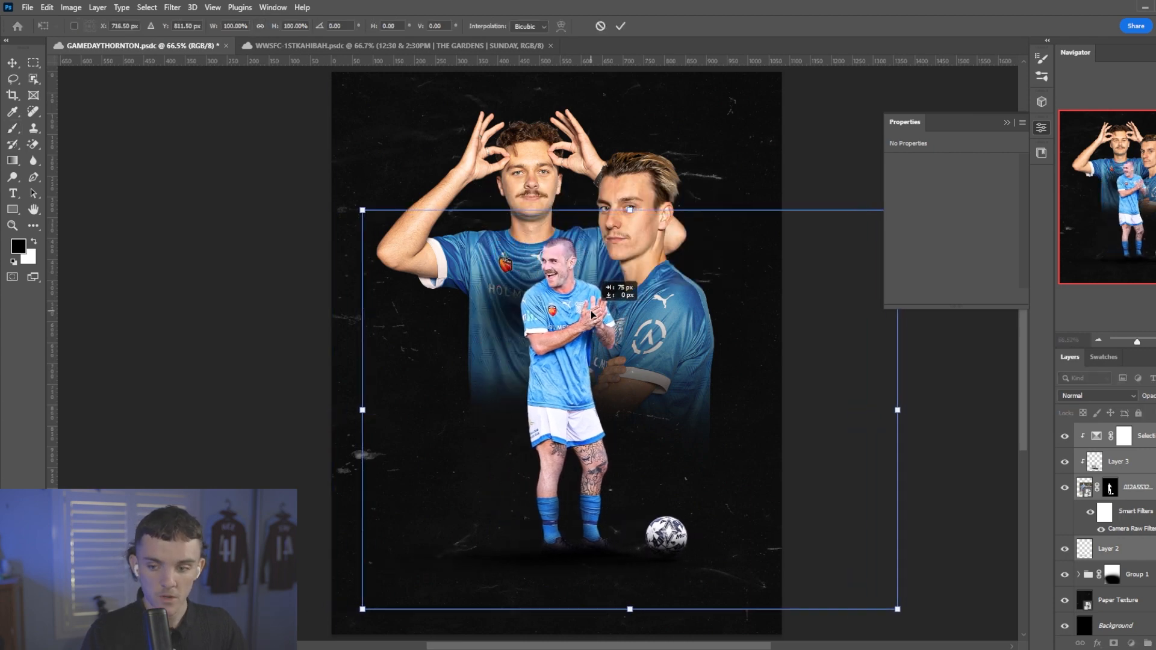
pyautogui.hotkey('ctrl', 'z')
pyautogui.press('Escape')
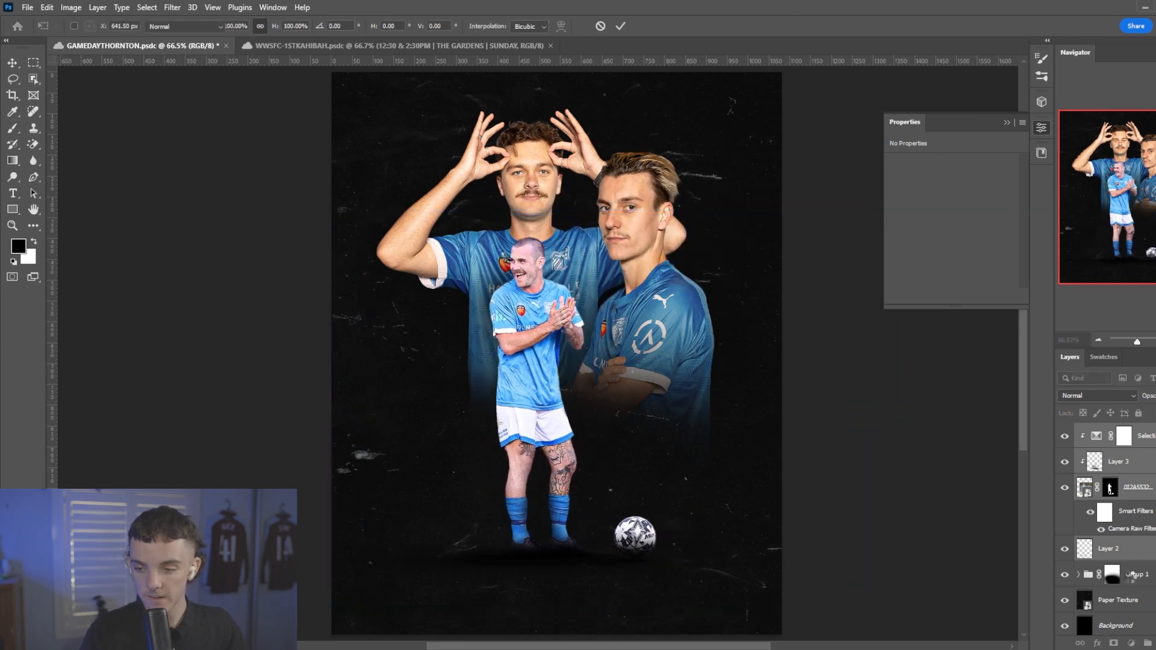
pyautogui.hotkey('ctrl', 't')
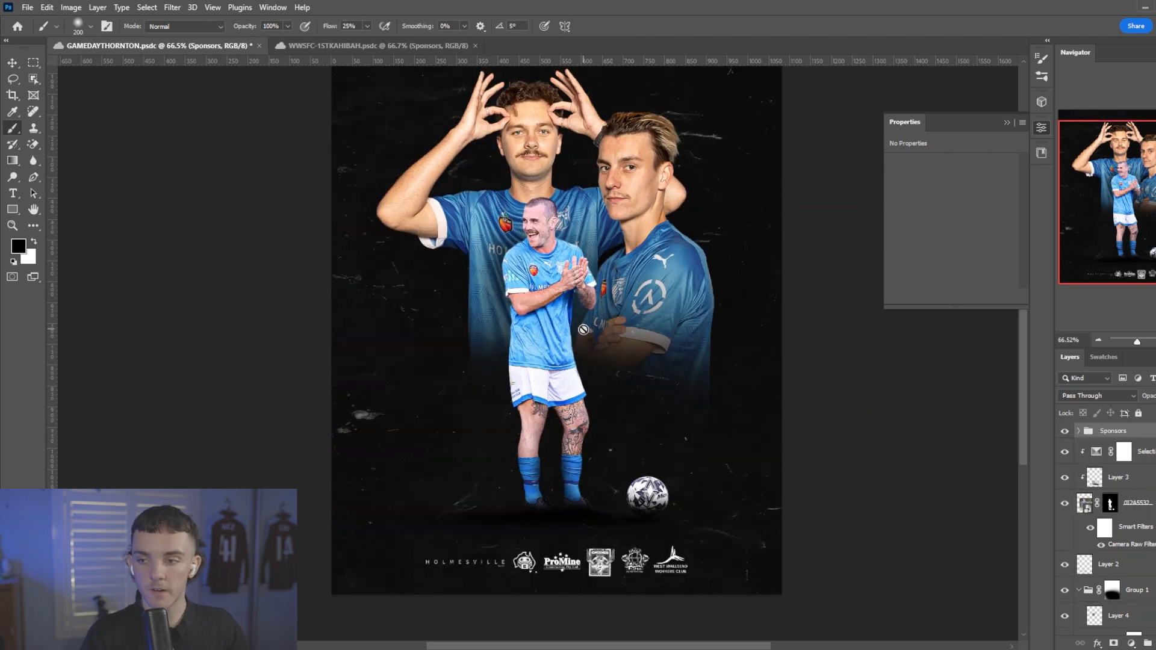
pyautogui.scroll(2, 583, 329)
pyautogui.scroll(-1, 584, 329)
pyautogui.scroll(1, 592, 330)
pyautogui.scroll(-1, 592, 330)
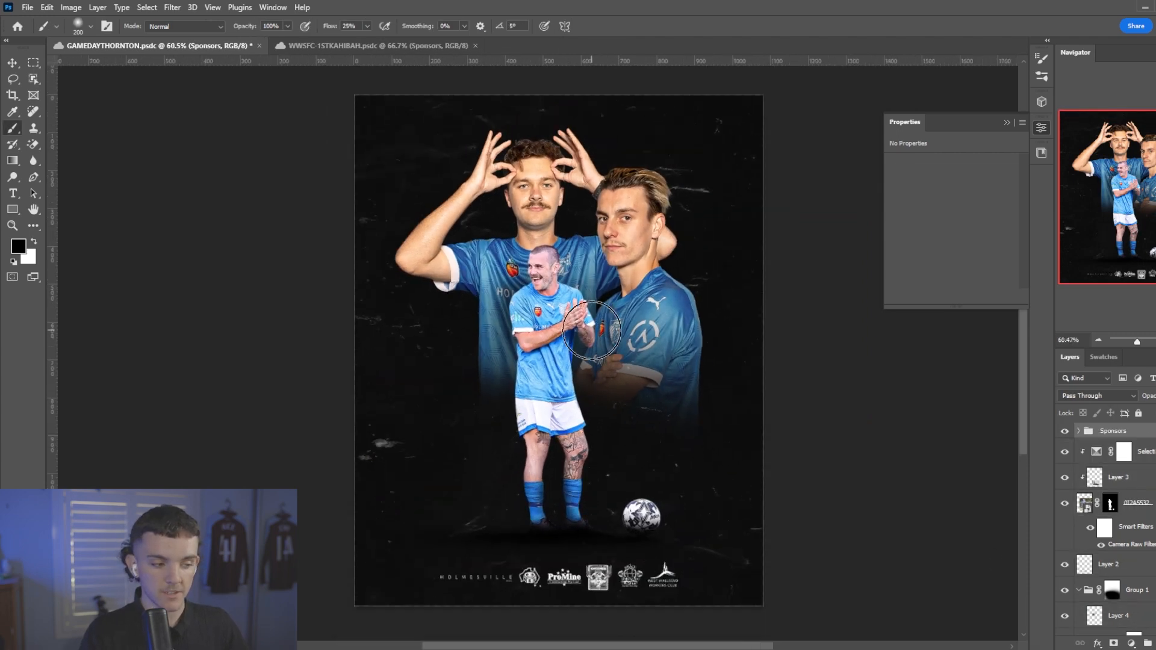
pyautogui.scroll(1, 592, 330)
pyautogui.scroll(-1, 592, 330)
pyautogui.scroll(1, 591, 330)
pyautogui.scroll(1, 697, 331)
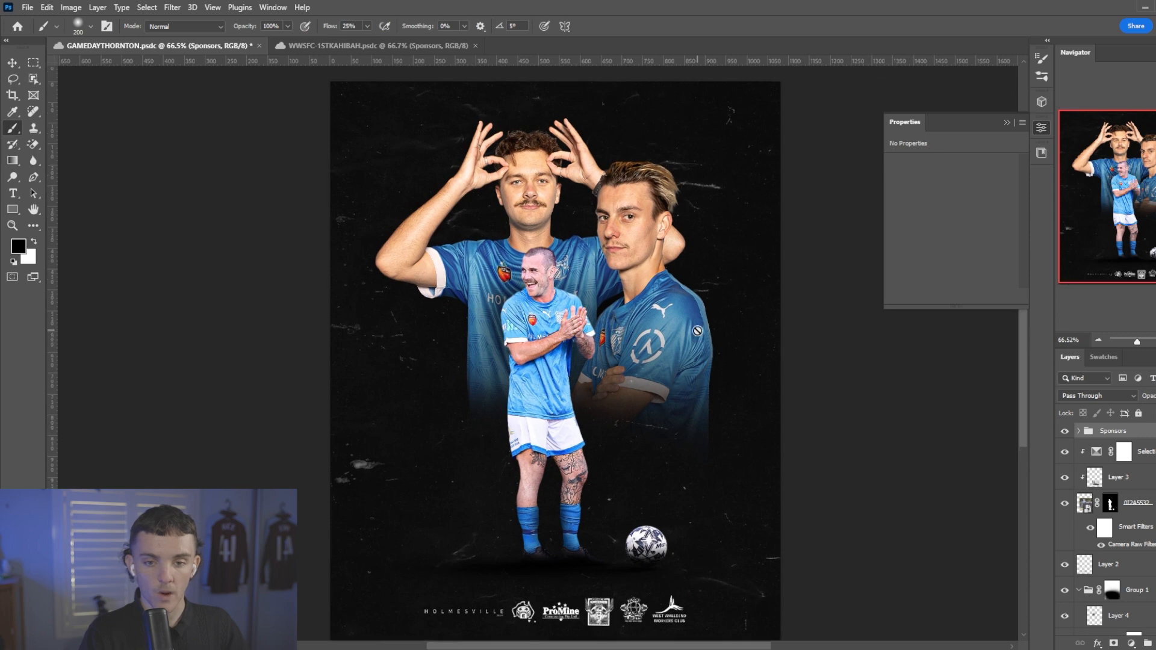
pyautogui.scroll(-1, 697, 332)
pyautogui.scroll(1, 626, 331)
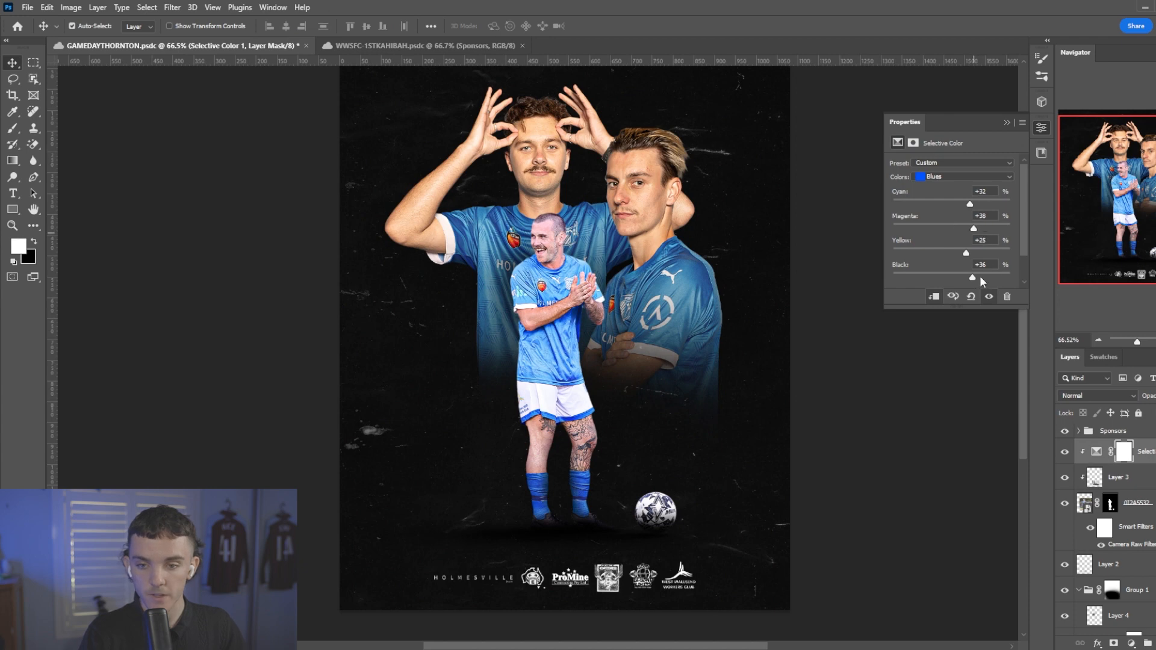
# Add a Hue/Saturation adjustment clipped to the full-length player and set its Blues to saturation -60 and lightness -9.
pyautogui.click(1133, 642)
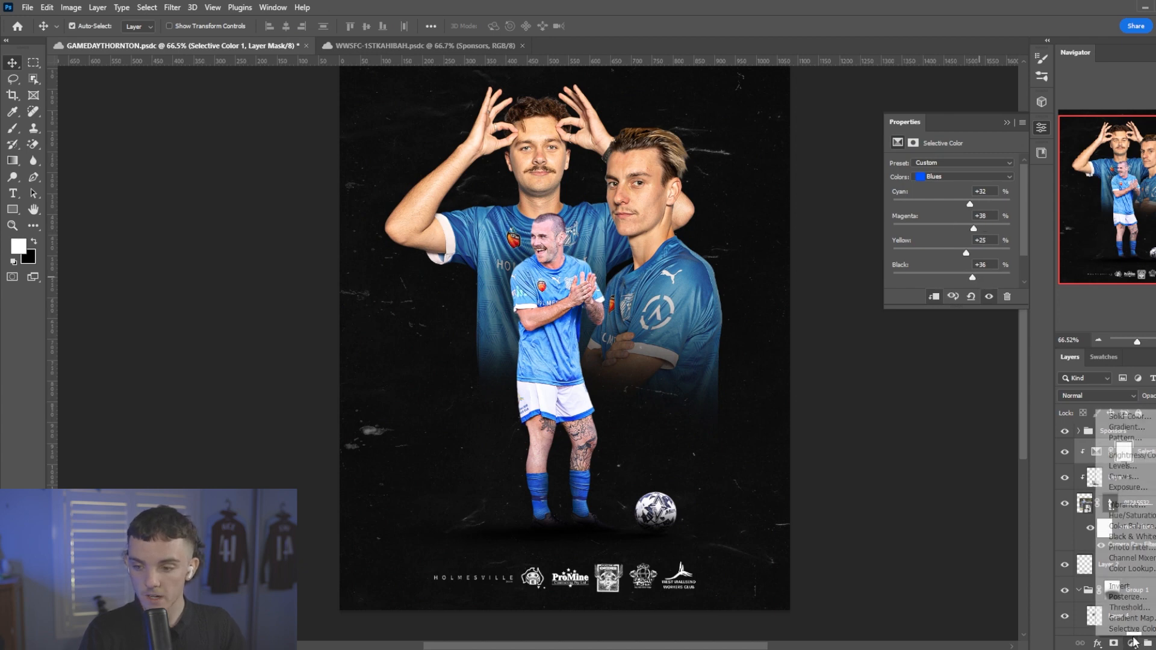
pyautogui.click(1119, 527)
pyautogui.rightClick(1134, 452)
pyautogui.click(1021, 362)
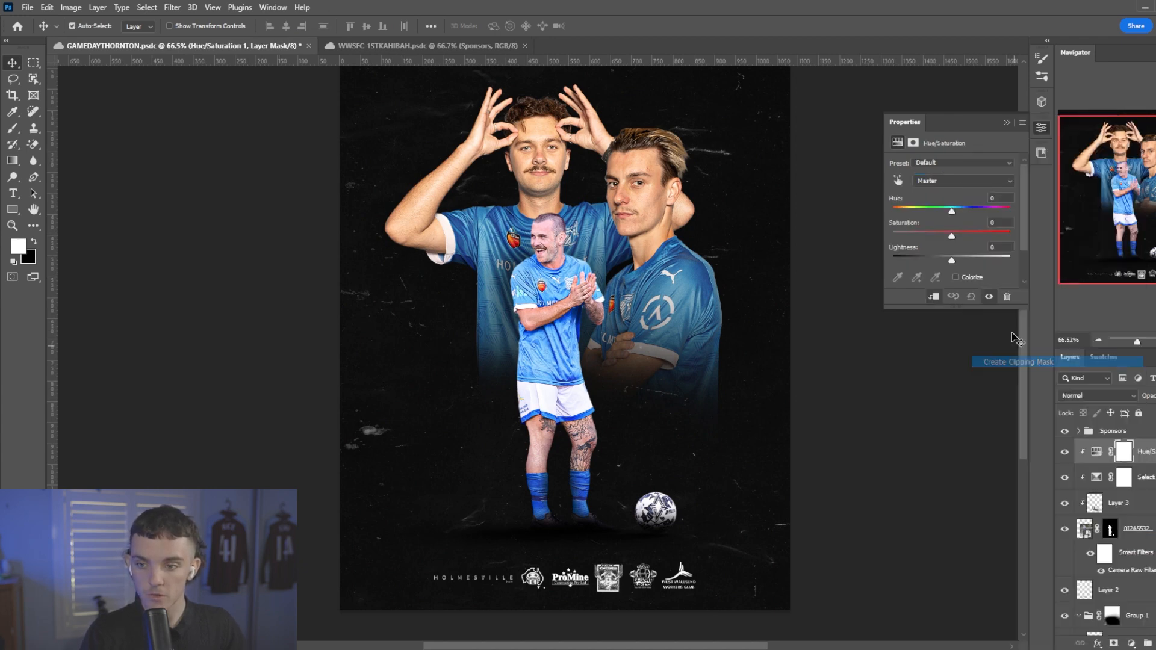
pyautogui.click(955, 233)
pyautogui.click(953, 181)
pyautogui.click(944, 239)
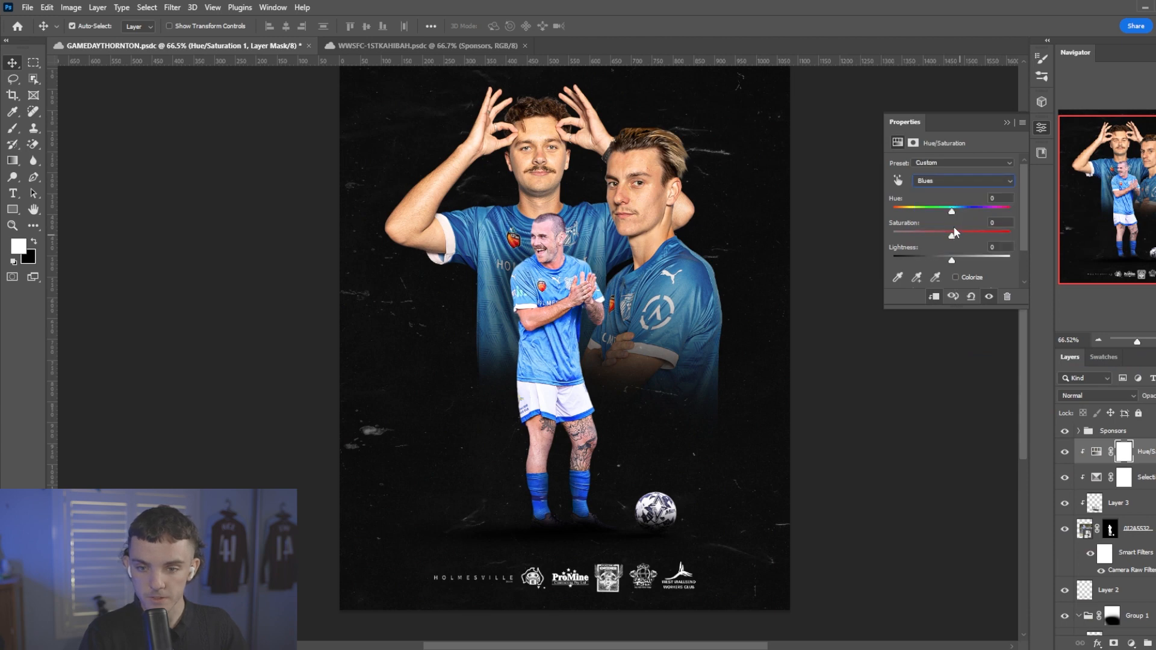
pyautogui.moveTo(940, 240)
pyautogui.mouseDown()
pyautogui.moveTo(960, 238)
pyautogui.moveTo(923, 239)
pyautogui.moveTo(947, 261)
pyautogui.mouseUp()
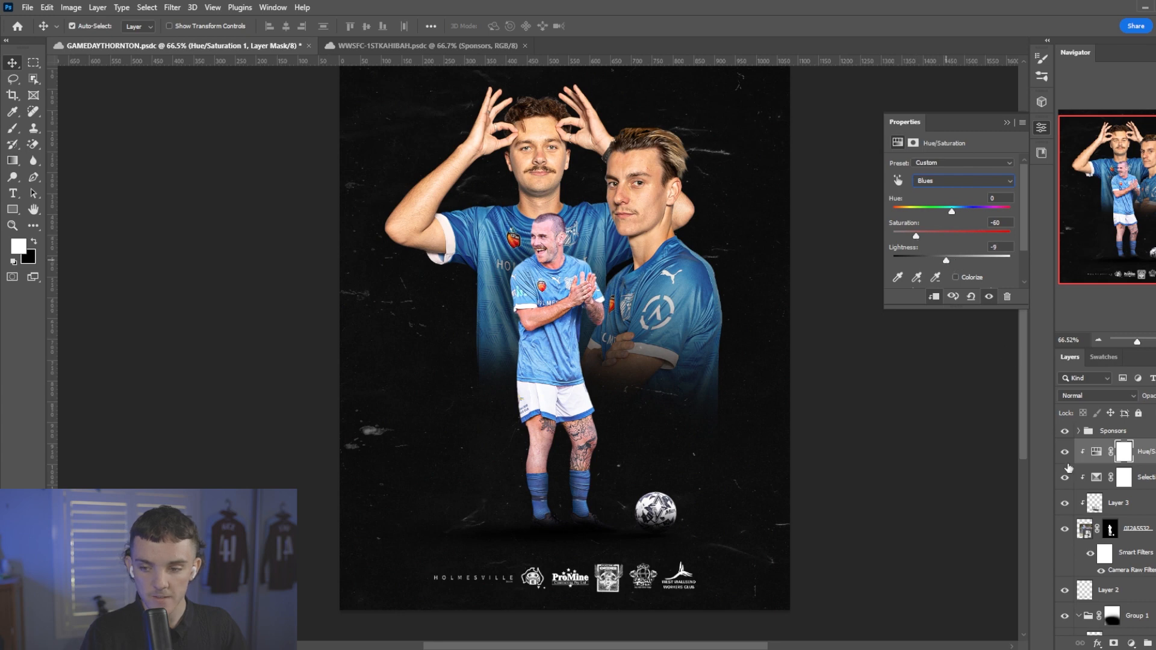
# Set the clipped Selective Color's Blues to cyan +65%, magenta +56%, yellow +73% and black +49%, and compare the kit with it hidden.
pyautogui.click(1123, 477)
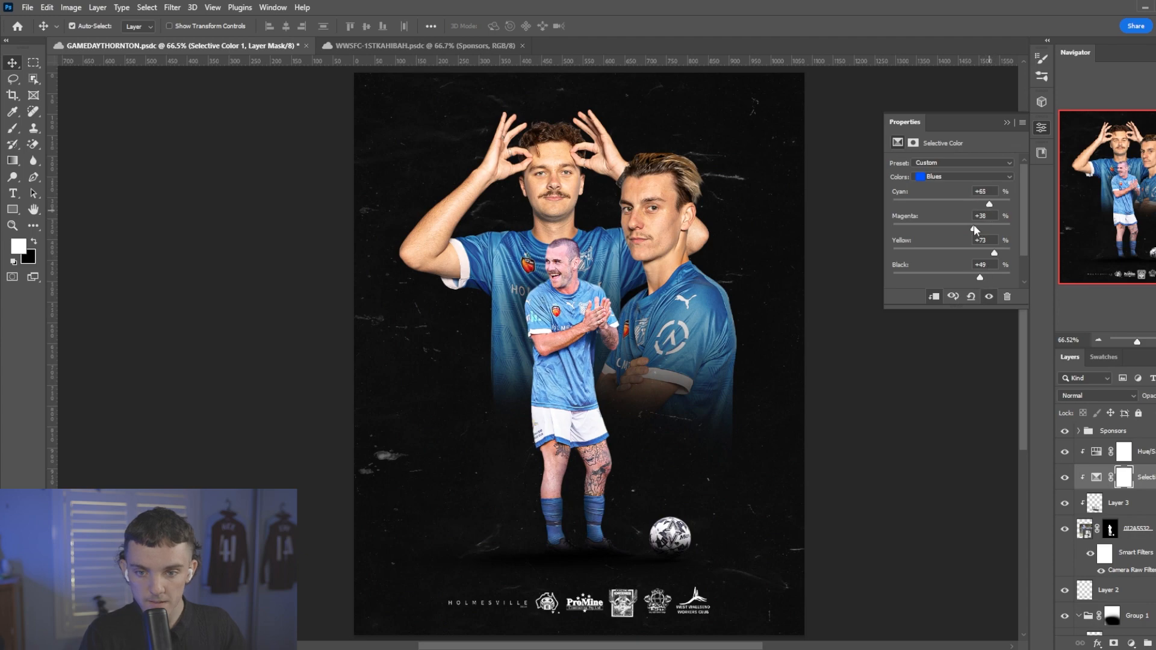
pyautogui.click(1064, 477)
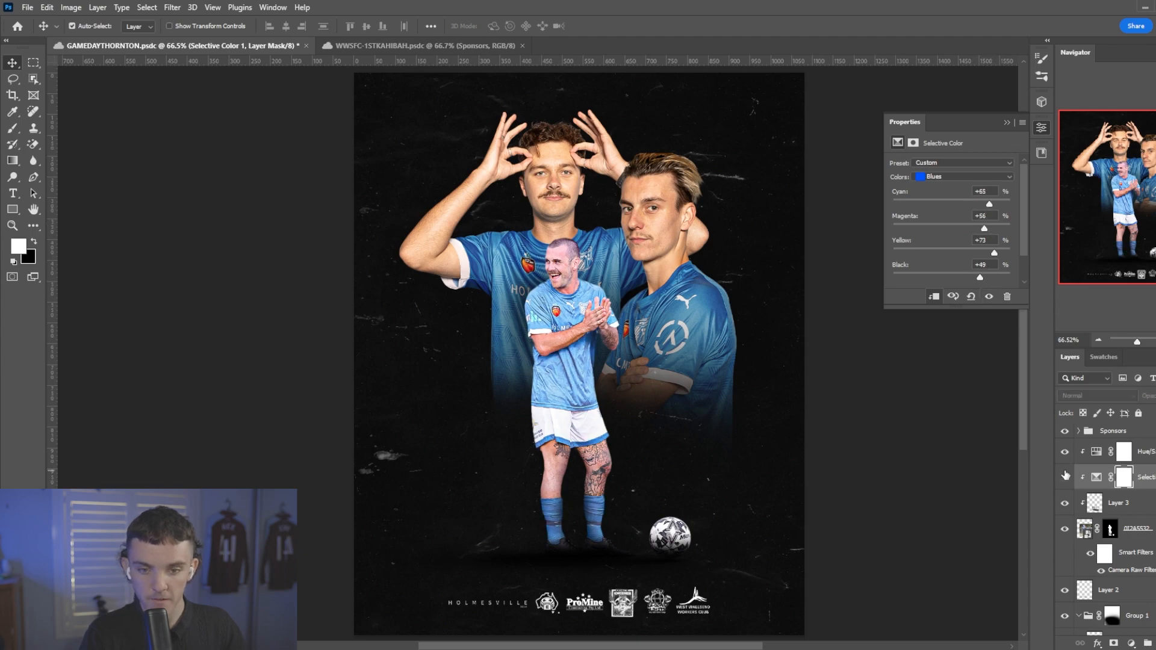
pyautogui.click(1064, 478)
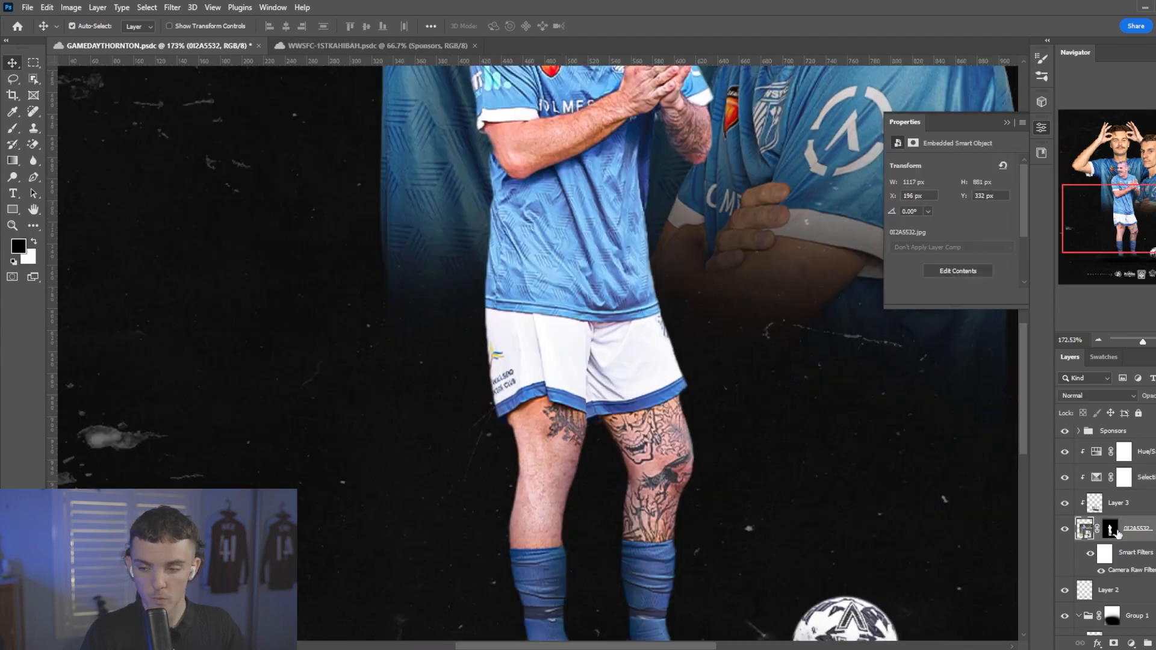
# Target the full-length player's layer mask and set up a hard round brush at about 7 px and 100% flow.
pyautogui.click(1110, 529)
pyautogui.scroll(-2, 475, 428)
pyautogui.scroll(10, 489, 385)
pyautogui.press('b')
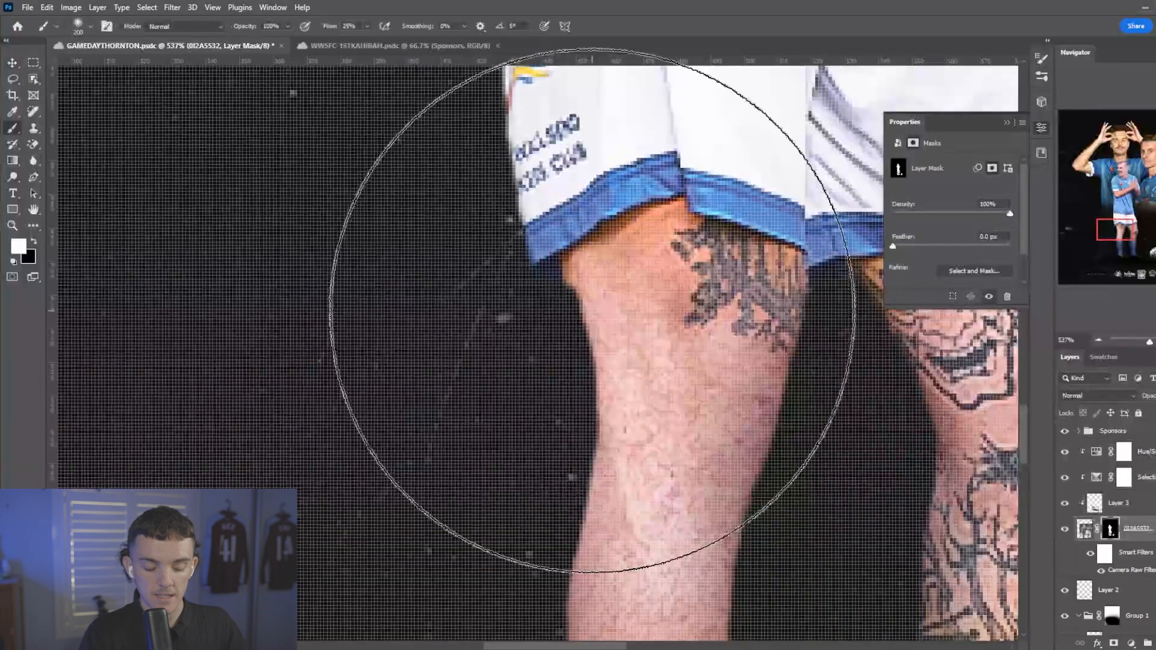
pyautogui.press('[')
pyautogui.press('[')
pyautogui.press('[')
pyautogui.press('[')
pyautogui.press('[')
pyautogui.press('[')
pyautogui.press('[')
pyautogui.press('[')
pyautogui.press('[')
pyautogui.press('[')
pyautogui.press('[')
pyautogui.press('[')
pyautogui.press('[')
pyautogui.press('[')
pyautogui.press('[')
pyautogui.press('[')
pyautogui.press('[')
pyautogui.press('[')
pyautogui.press('[')
pyautogui.press('[')
pyautogui.rightClick(549, 327)
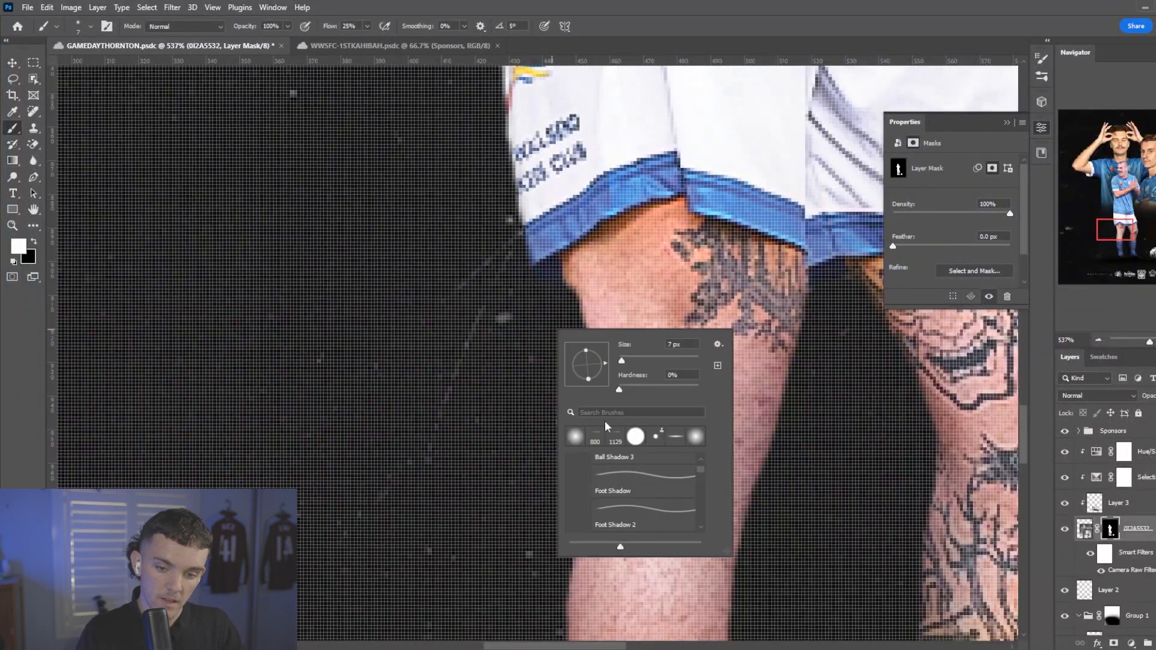
pyautogui.click(629, 439)
pyautogui.moveTo(330, 26); pyautogui.dragTo(404, 30)
# Clean up the full-length player's mask in black along both legs just below the shorts.
pyautogui.scroll(2, 568, 303)
pyautogui.press('x')
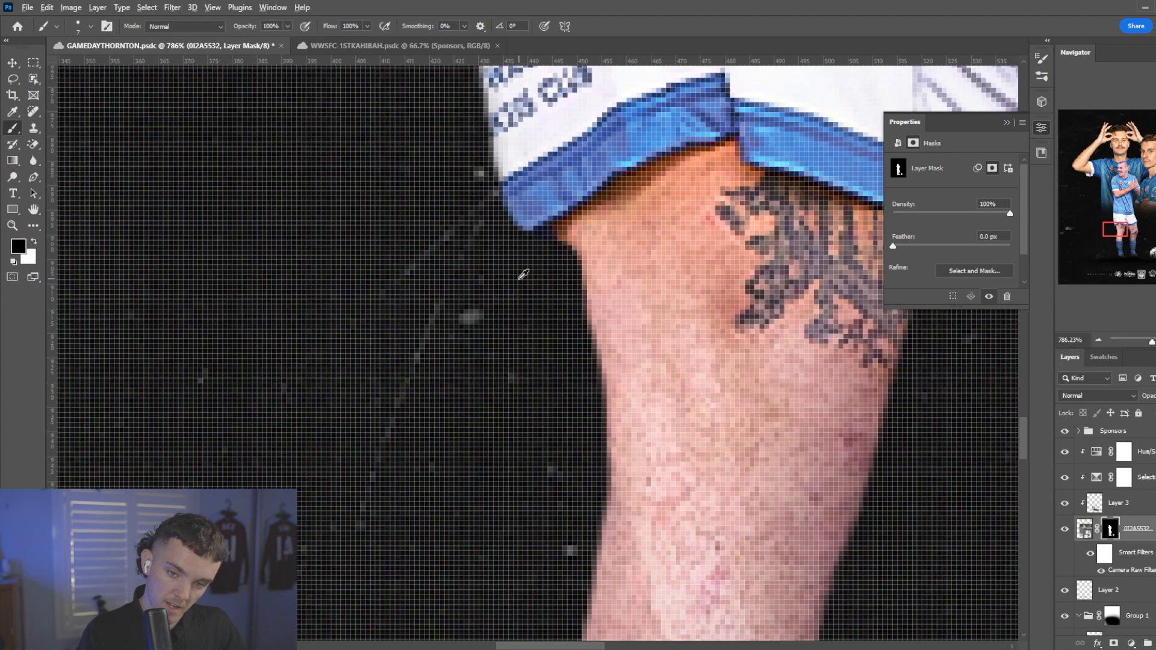
pyautogui.scroll(-1, 523, 274)
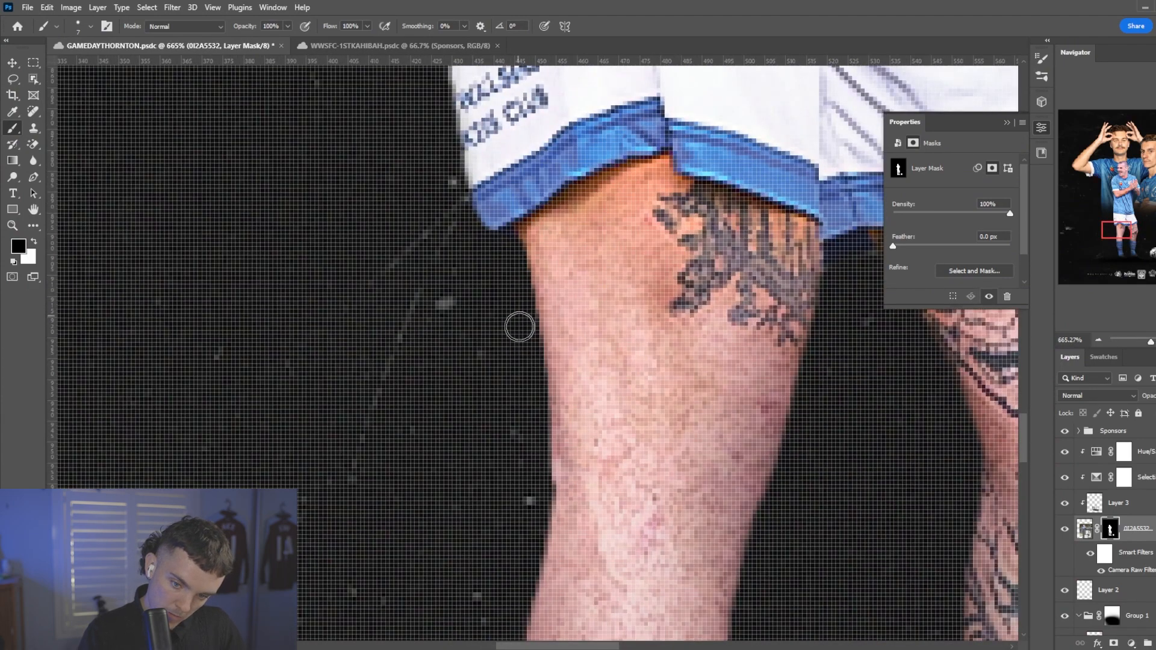
pyautogui.scroll(-12, 418, 476)
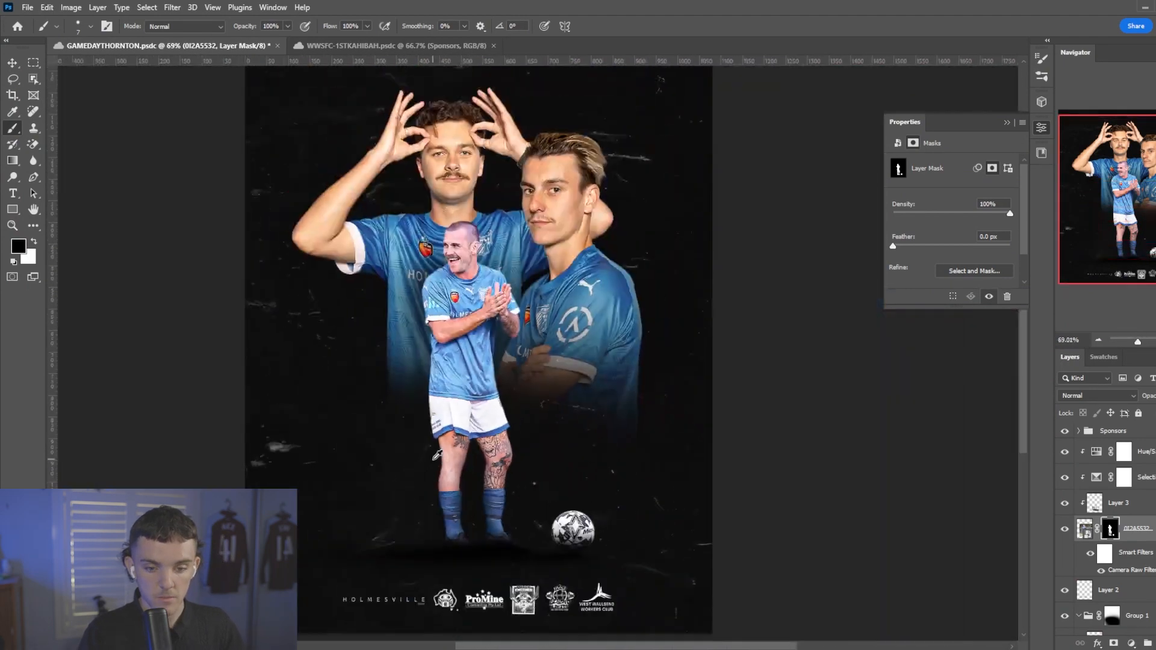
pyautogui.scroll(-3, 437, 456)
pyautogui.scroll(15, 501, 463)
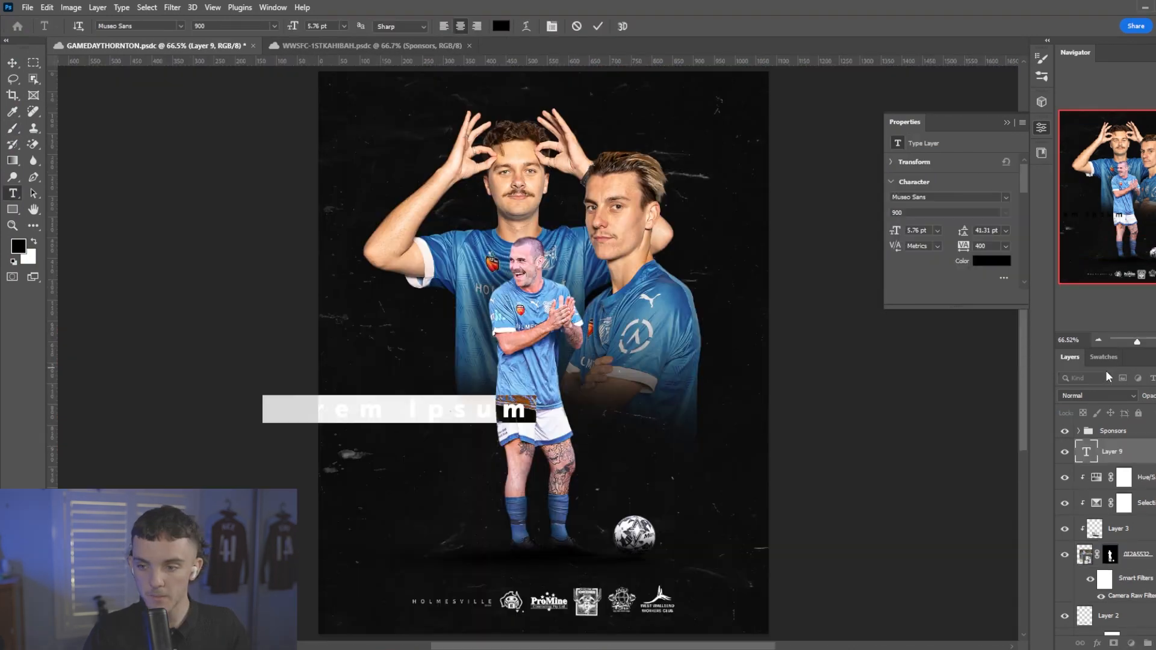
# Add a white Museo Sans 900 text layer reading MATCH with tracking 0 beside the full-length player, and enlarge it to 7.36 pt.
pyautogui.click(1104, 358)
pyautogui.click(1065, 397)
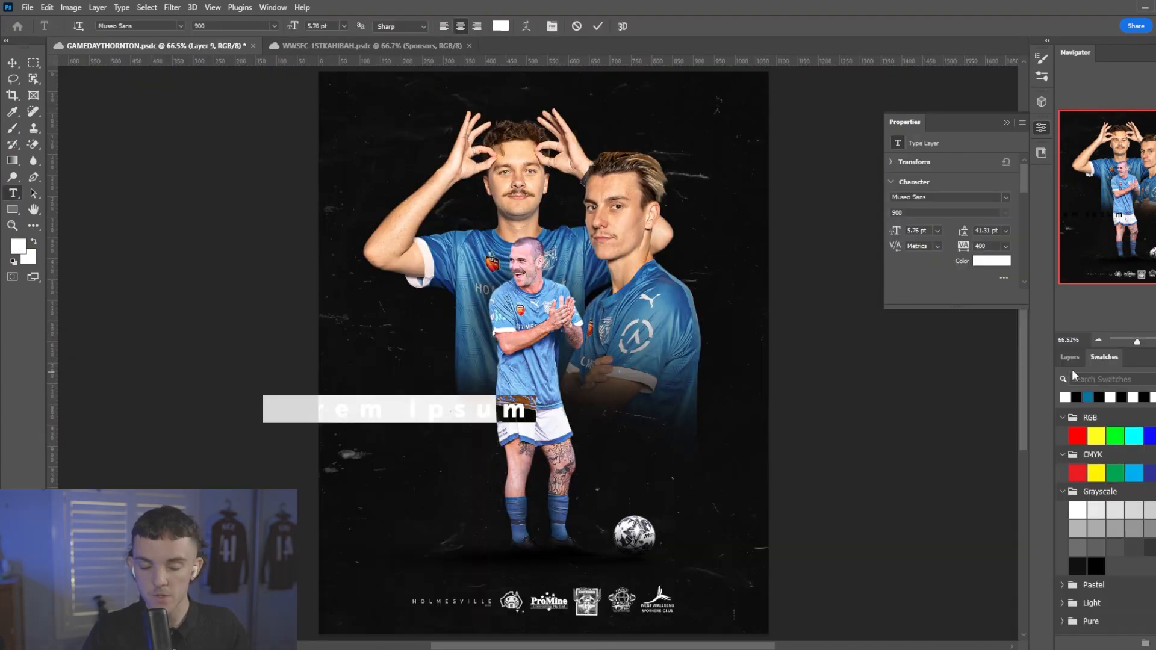
pyautogui.click(1069, 358)
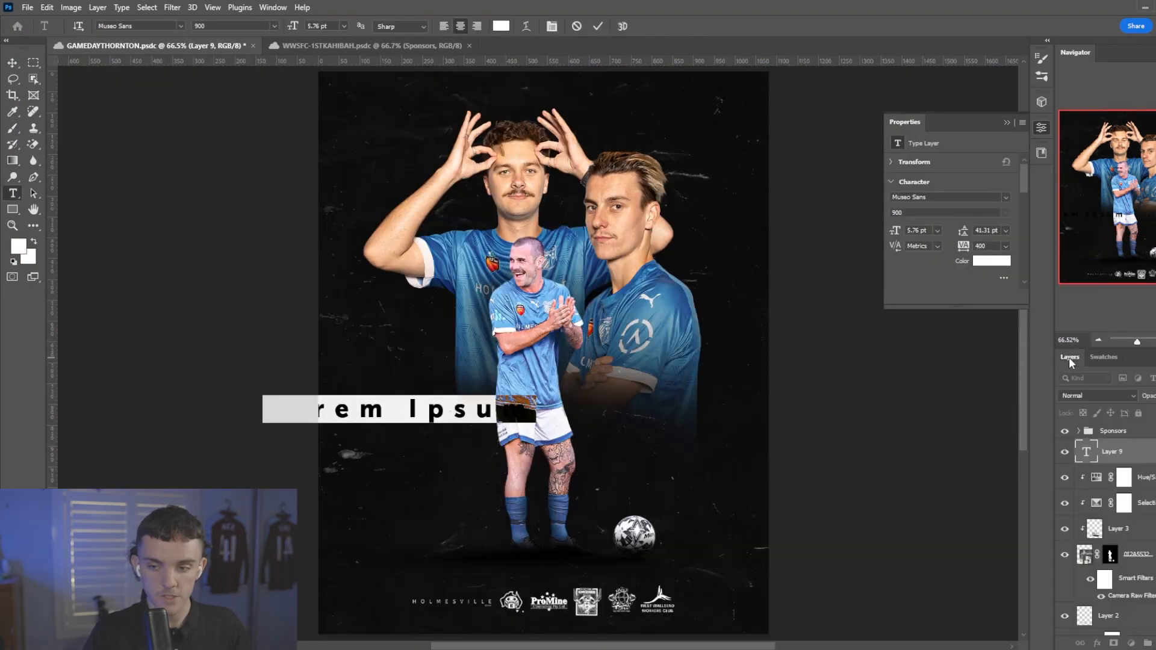
pyautogui.write('GAME')
pyautogui.doubleClick(1090, 453)
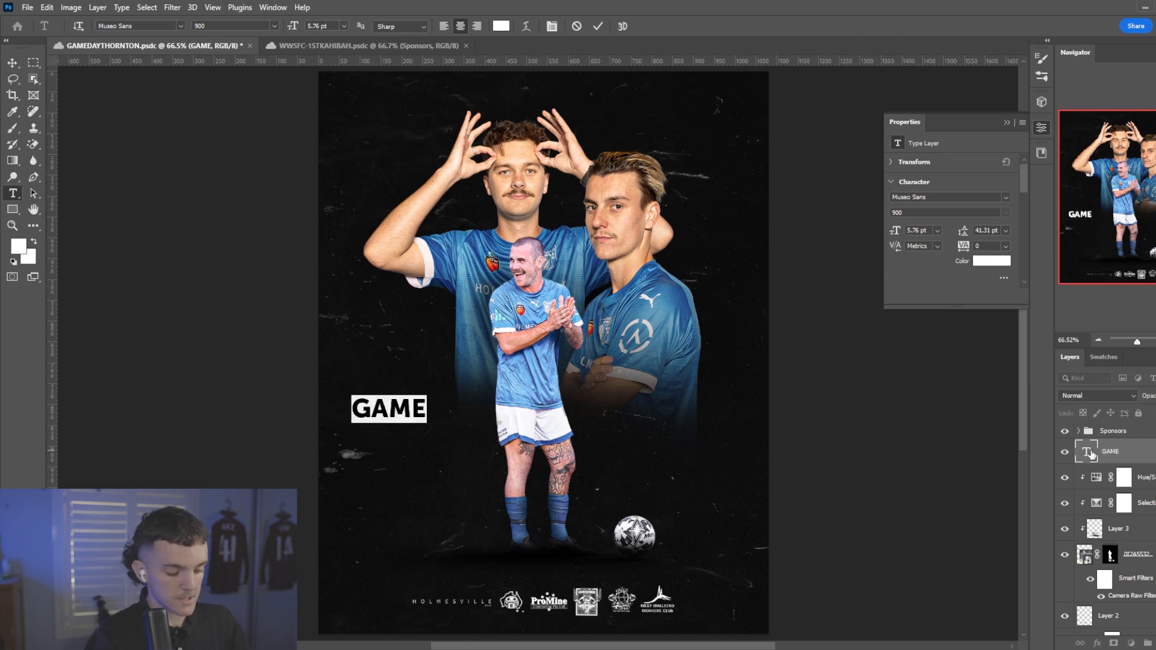
pyautogui.write('MATCH')
pyautogui.hotkey('ctrl', 'Return')
pyautogui.hotkey('ctrl', 't')
pyautogui.moveTo(435, 418); pyautogui.dragTo(461, 424)
pyautogui.press('Return')
# Extend the text to MATCH DAY on two lines, left-align it and set its leading to 6 pt.
pyautogui.doubleClick(459, 419)
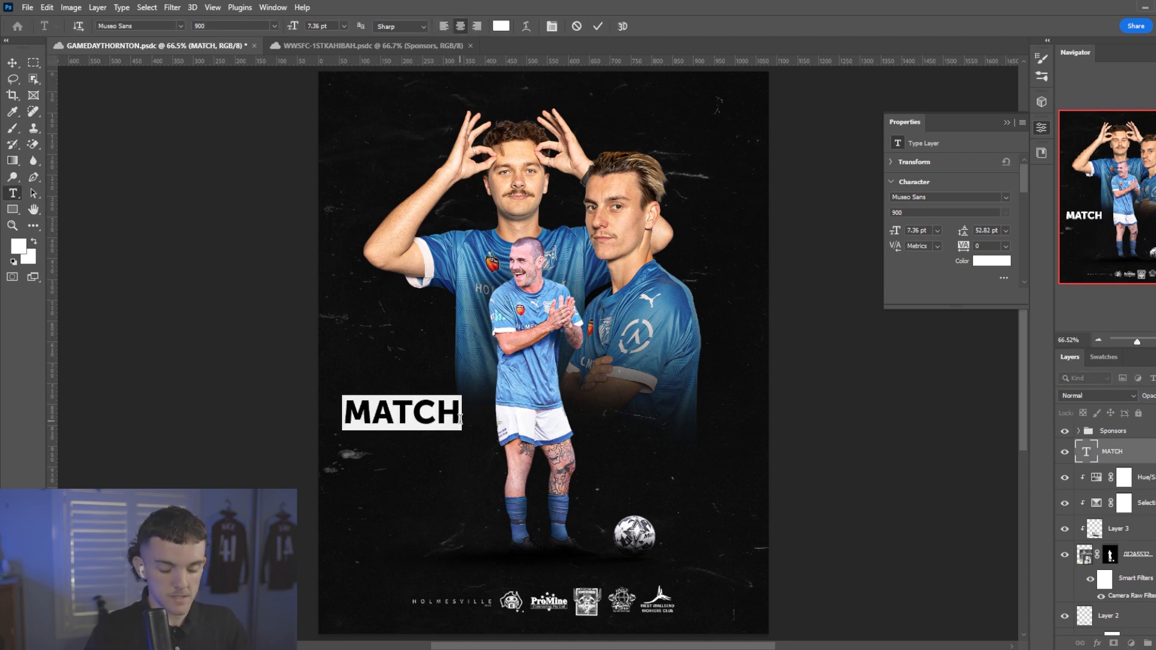
pyautogui.click(460, 420)
pyautogui.scroll(-6, 895, 230)
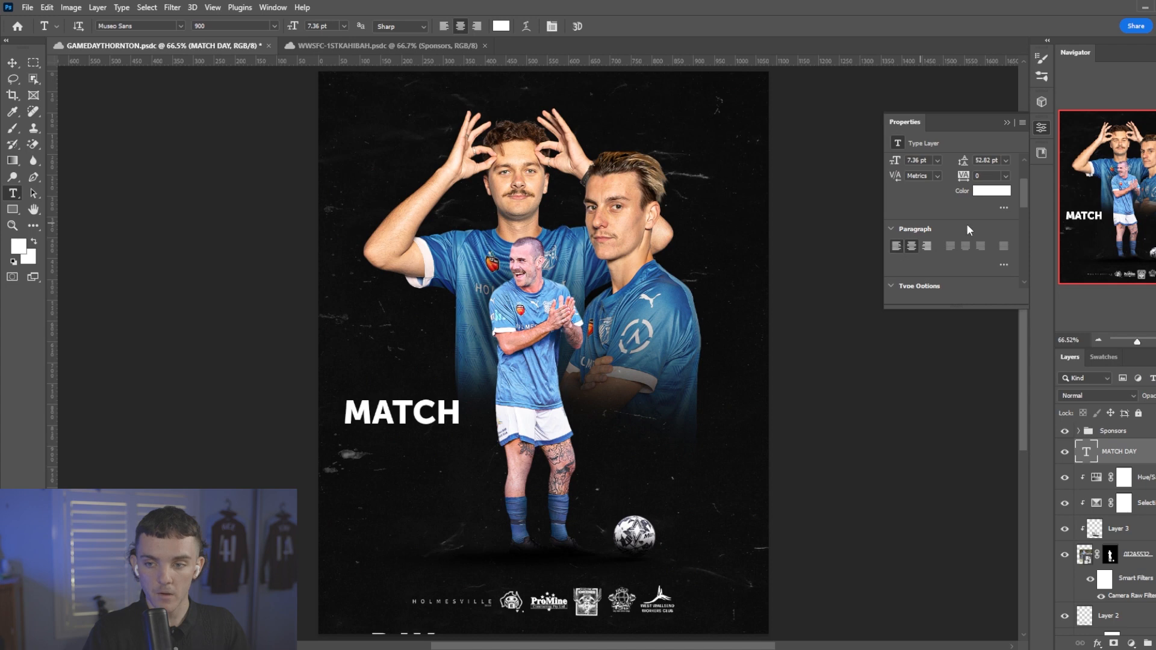
pyautogui.scroll(3, 979, 223)
pyautogui.moveTo(963, 195); pyautogui.dragTo(942, 191)
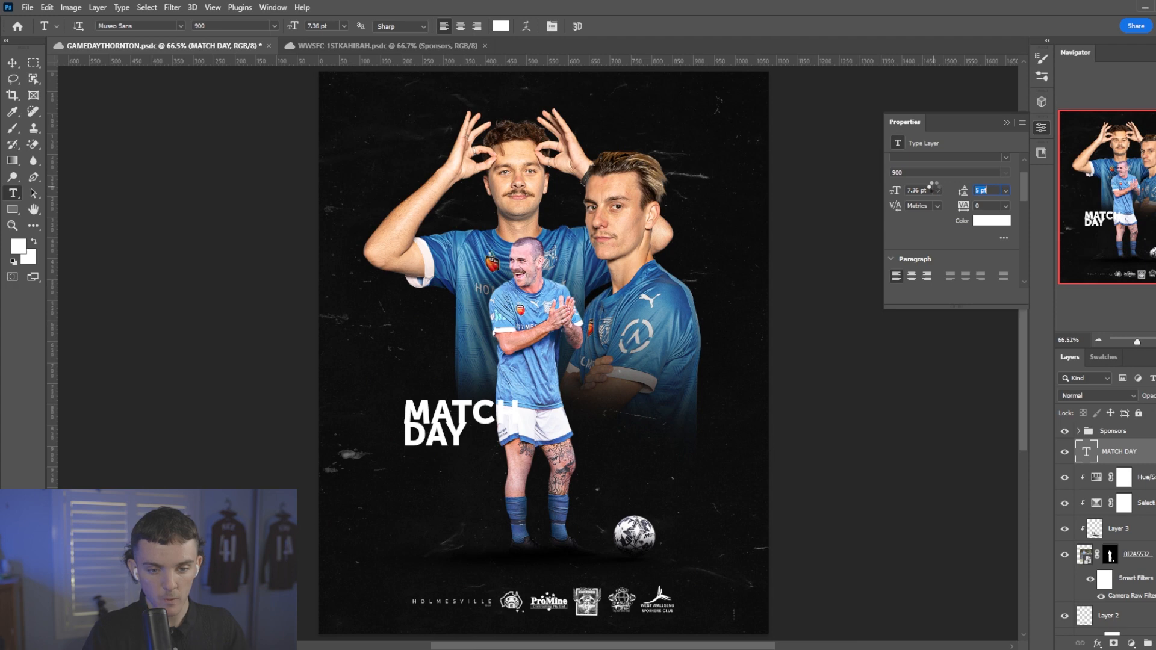
pyautogui.moveTo(930, 187); pyautogui.dragTo(934, 187)
# Move the MATCH DAY text left and scale it to about 141%.
pyautogui.hotkey('ctrl', 't')
pyautogui.moveTo(491, 443); pyautogui.dragTo(458, 437)
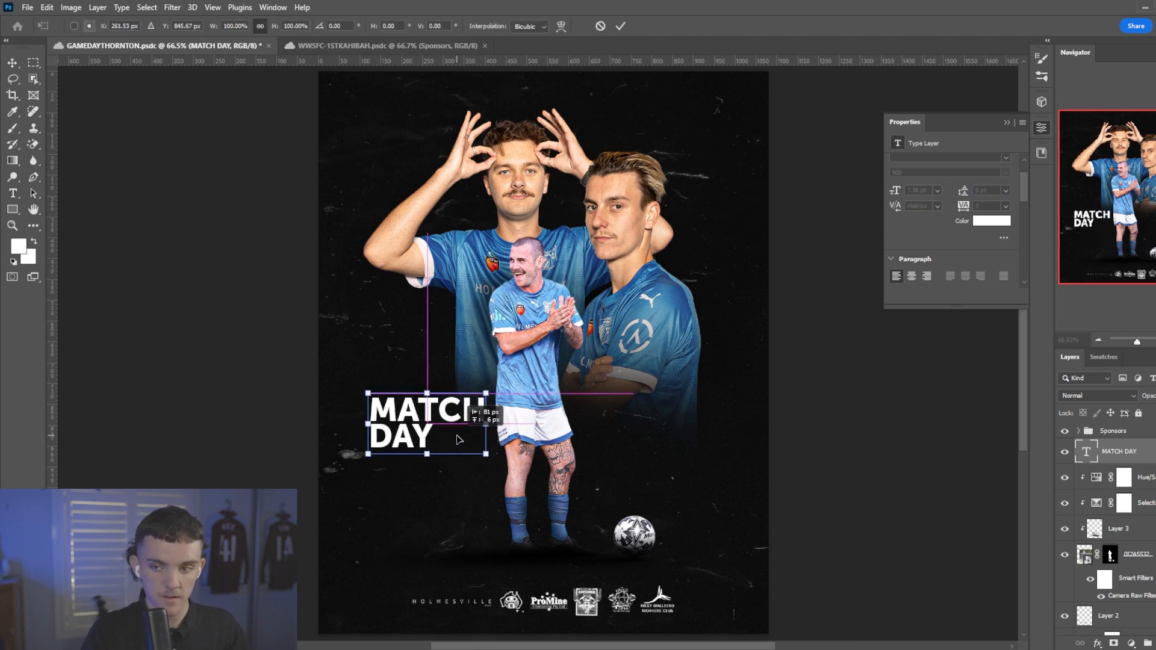
pyautogui.moveTo(491, 392); pyautogui.dragTo(518, 380)
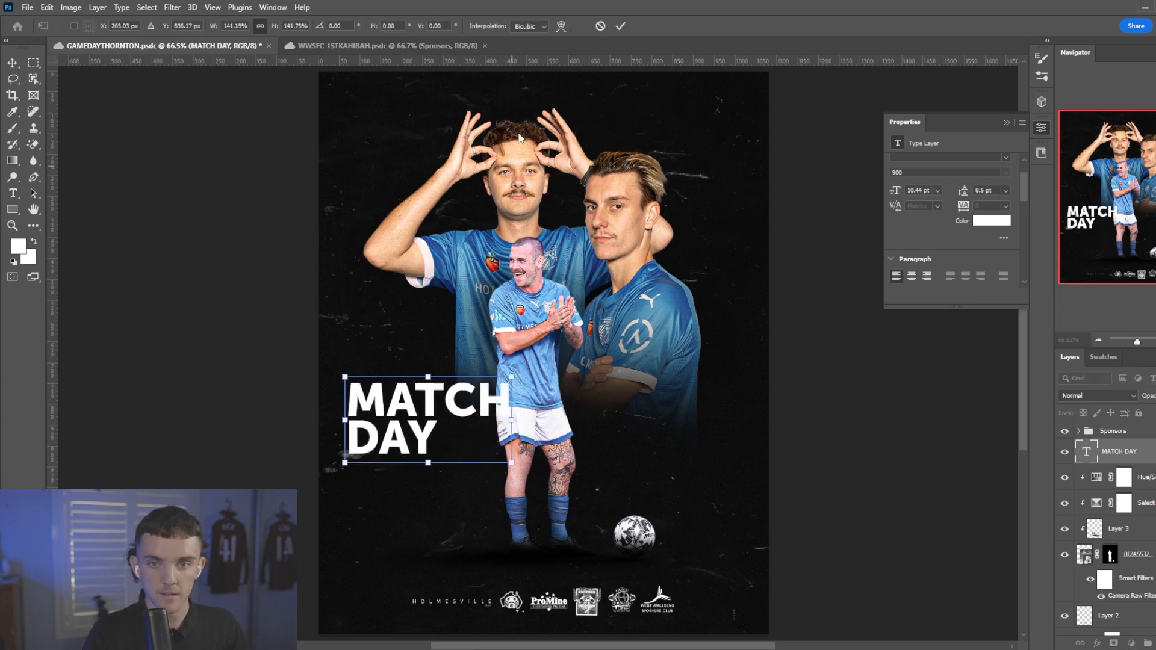
pyautogui.click(618, 26)
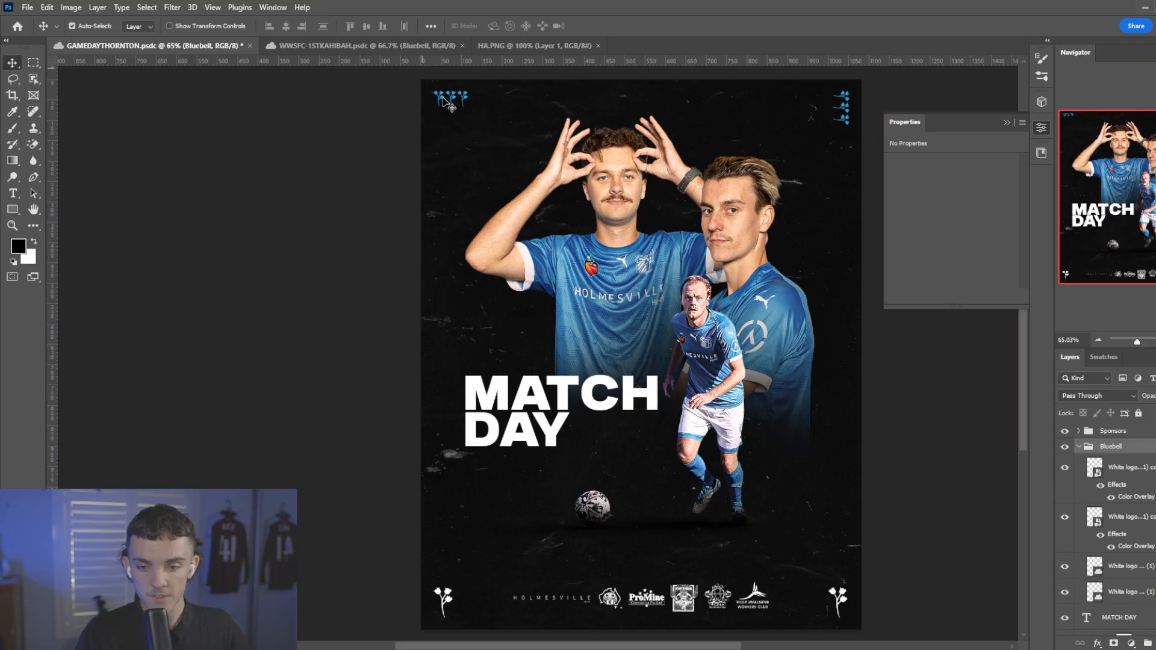
# Compare the running player's colours with his clipped Hue/Saturation adjustment hidden.
pyautogui.scroll(2, 712, 352)
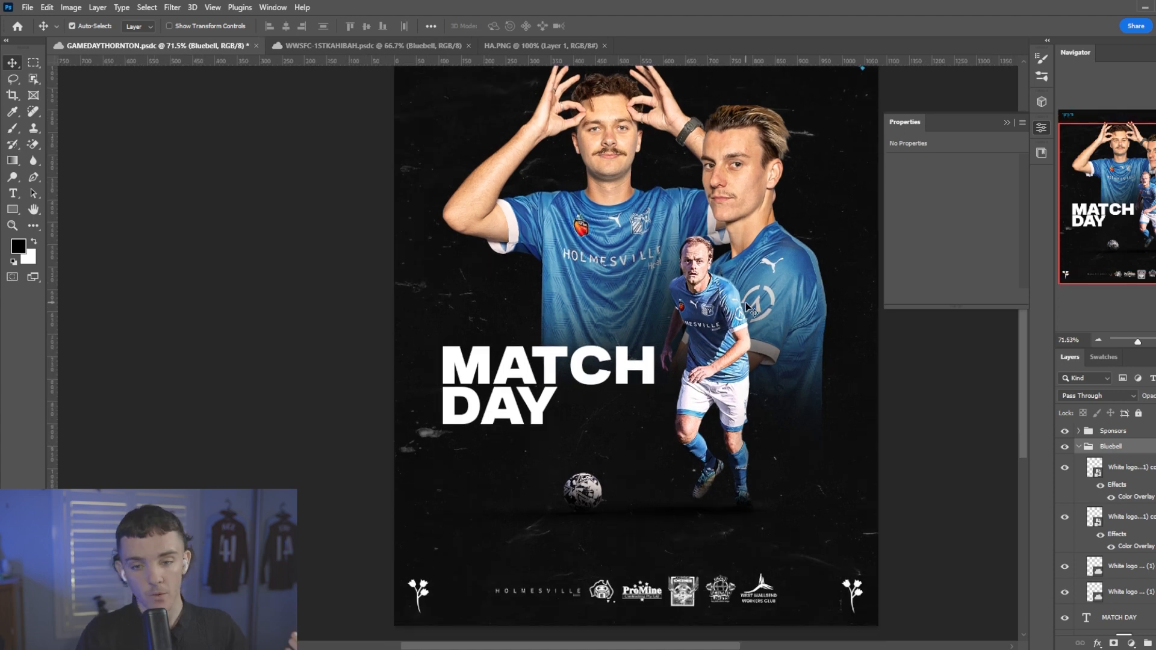
pyautogui.scroll(3, 723, 334)
pyautogui.click(723, 331)
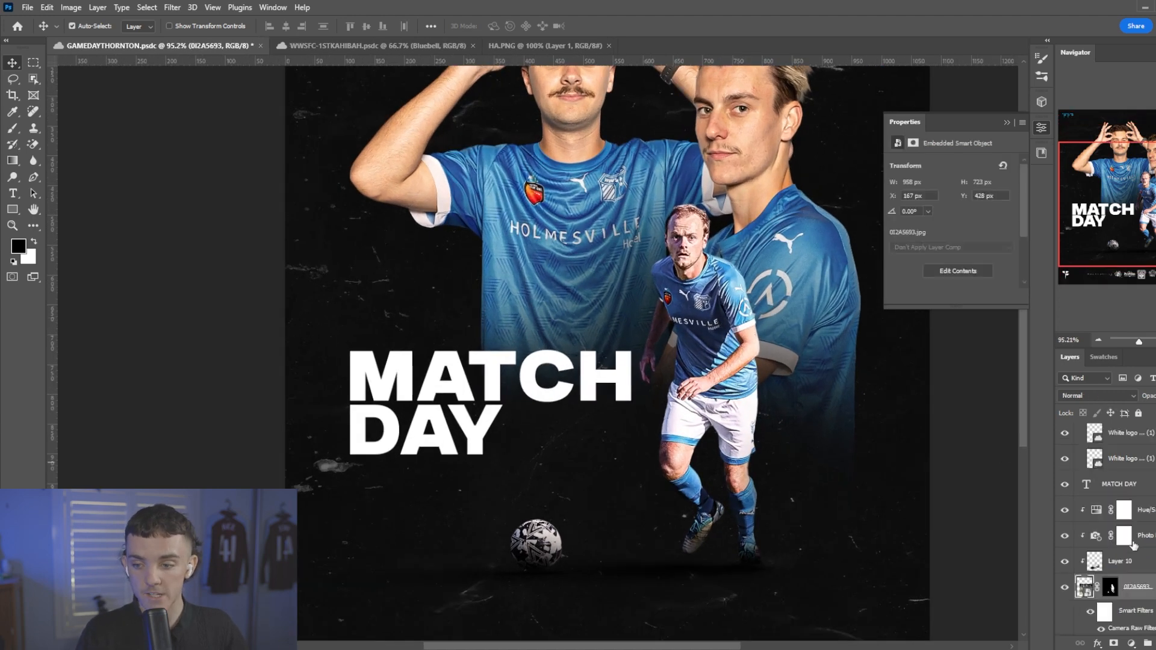
pyautogui.scroll(-1, 1133, 542)
pyautogui.click(1123, 494)
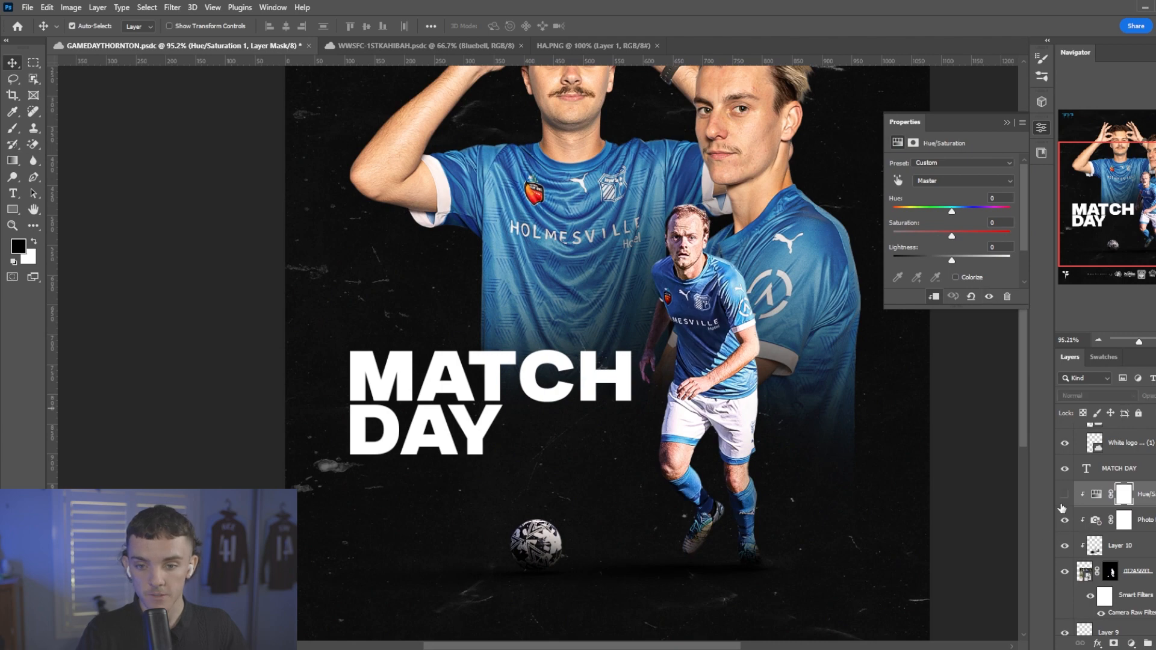
pyautogui.scroll(3, 746, 337)
# Restore the running player's shirt edge beside his rear arm by painting white on his mask with a hard 9 px brush.
pyautogui.click(728, 353)
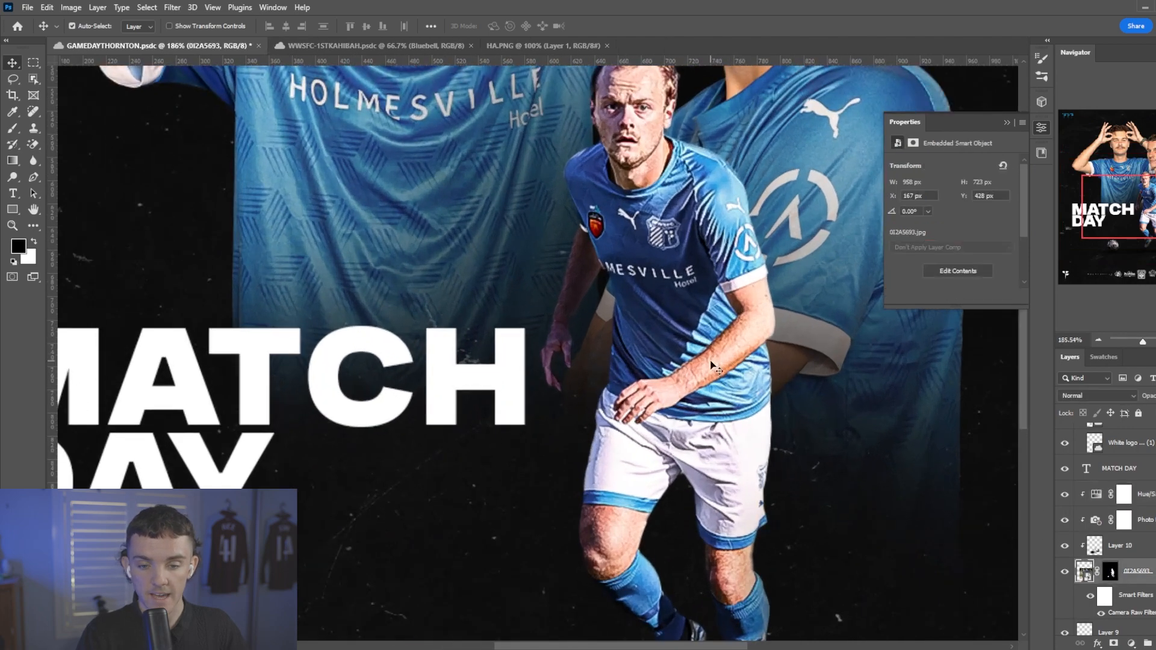
pyautogui.scroll(6, 707, 368)
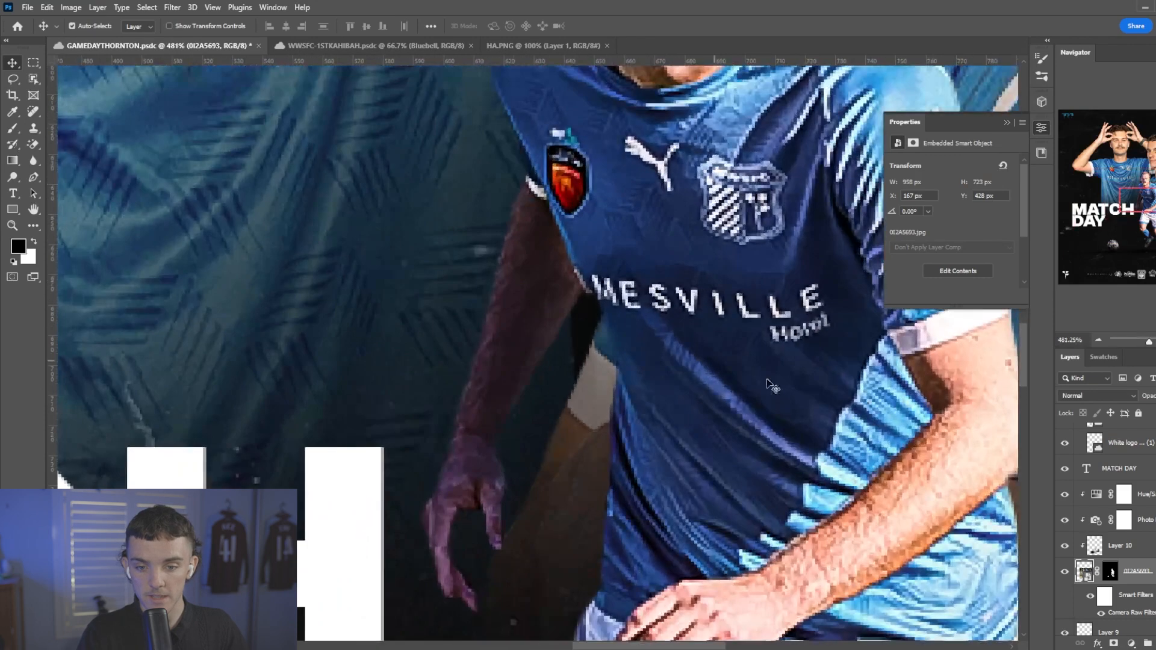
pyautogui.click(1109, 572)
pyautogui.rightClick(626, 328)
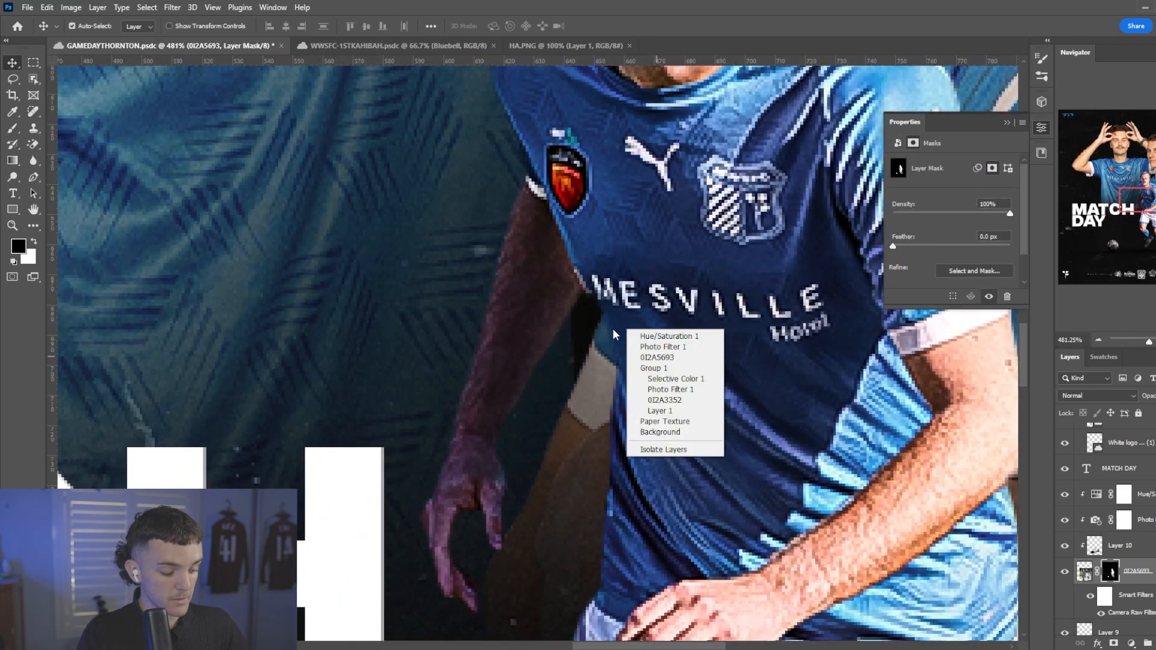
pyautogui.click(612, 328)
pyautogui.press('b')
pyautogui.rightClick(662, 328)
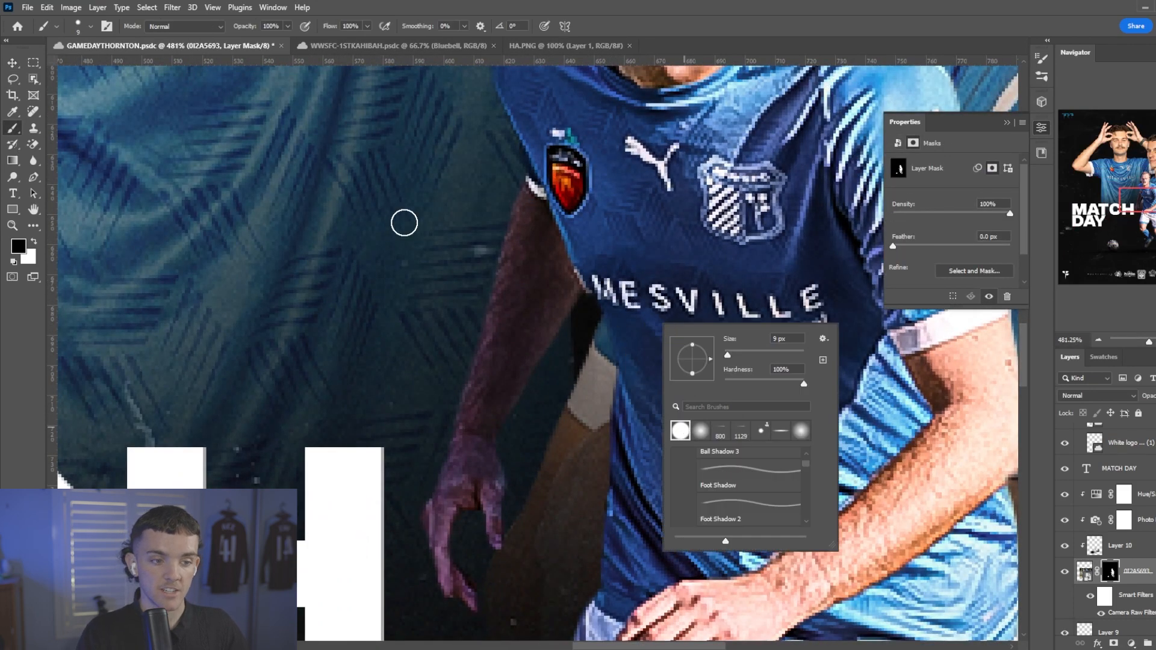
pyautogui.press('Escape')
pyautogui.press('x')
pyautogui.moveTo(595, 278); pyautogui.dragTo(607, 357)
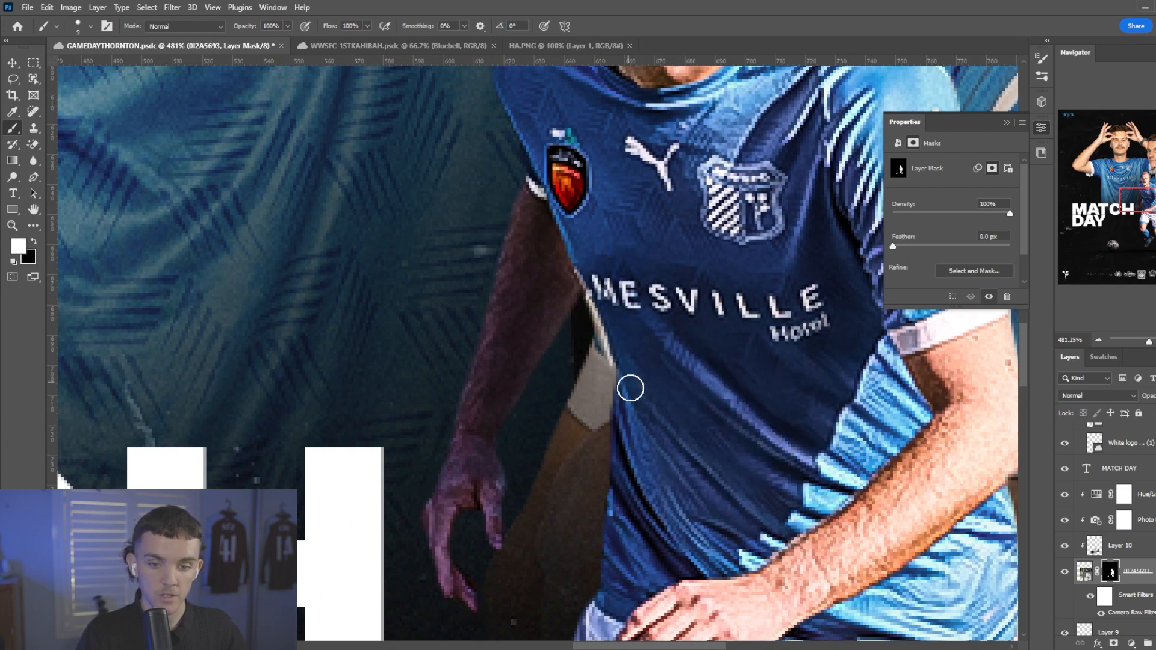
# Refine the running player's mask along the outer knee, restoring skin below the shorts hem and hiding the stray fringe down to the sock.
pyautogui.scroll(-5, 635, 201)
pyautogui.press('x')
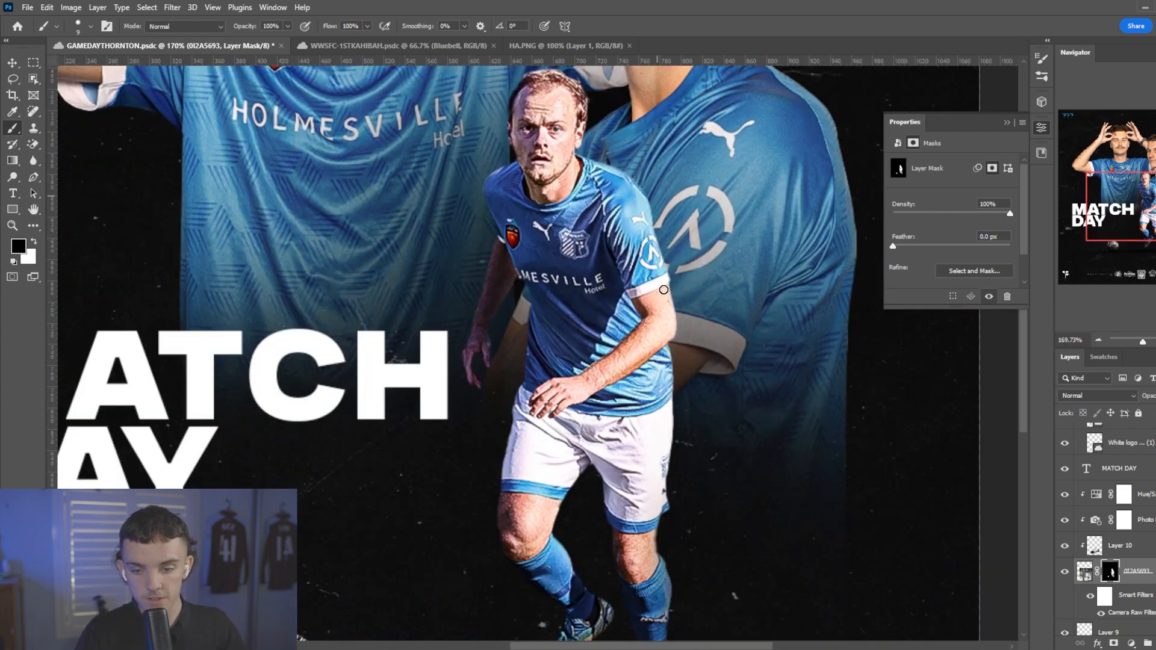
pyautogui.scroll(5, 679, 514)
pyautogui.press('x')
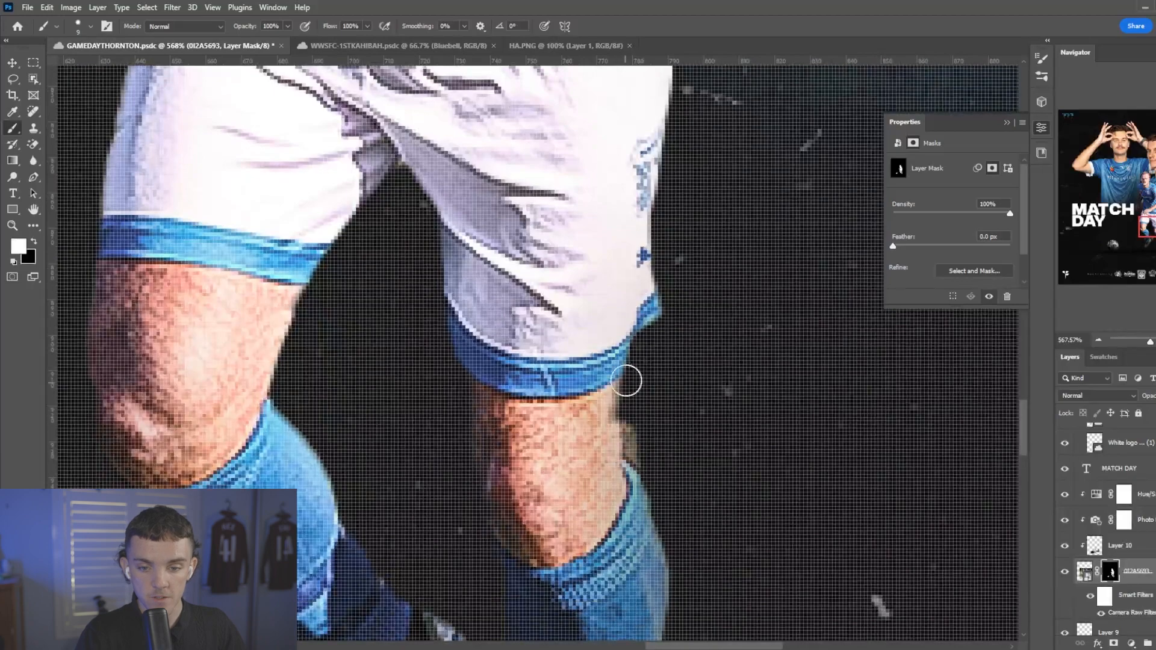
pyautogui.moveTo(626, 380); pyautogui.dragTo(636, 344)
pyautogui.press('x')
pyautogui.moveTo(647, 443)
pyautogui.mouseDown()
pyautogui.moveTo(642, 356)
pyautogui.moveTo(664, 336)
pyautogui.mouseUp()
pyautogui.scroll(-3, 661, 436)
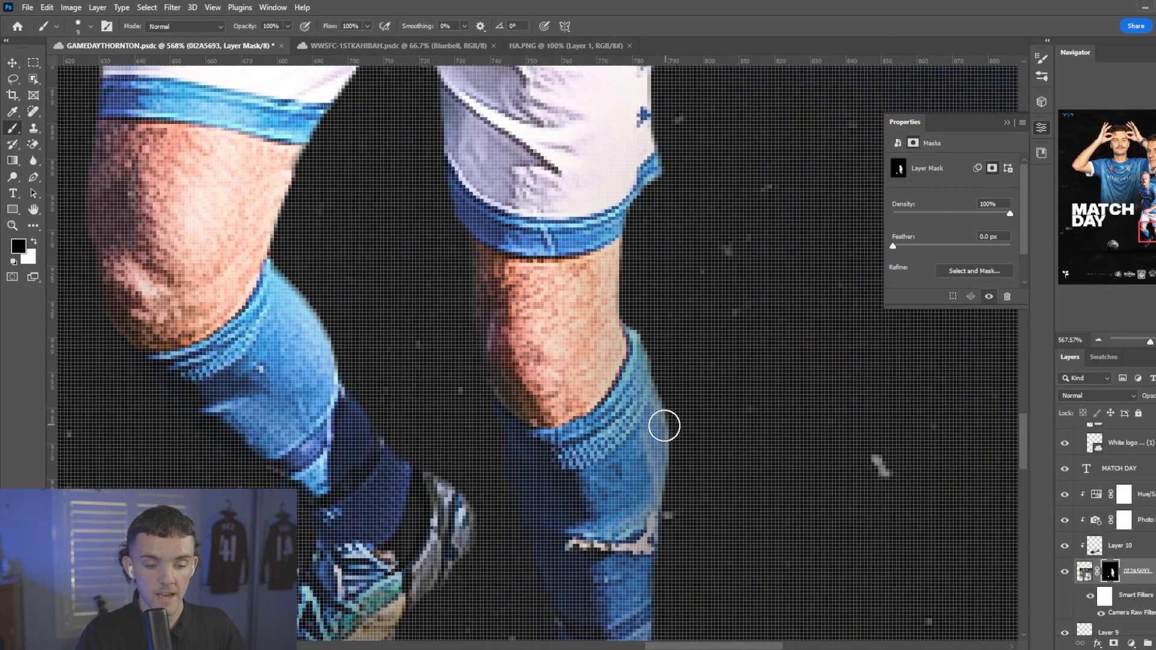
pyautogui.scroll(-4, 664, 426)
# Restore the inner edge of the same knee below the shorts hem by painting white on the running player's mask.
pyautogui.scroll(5, 574, 431)
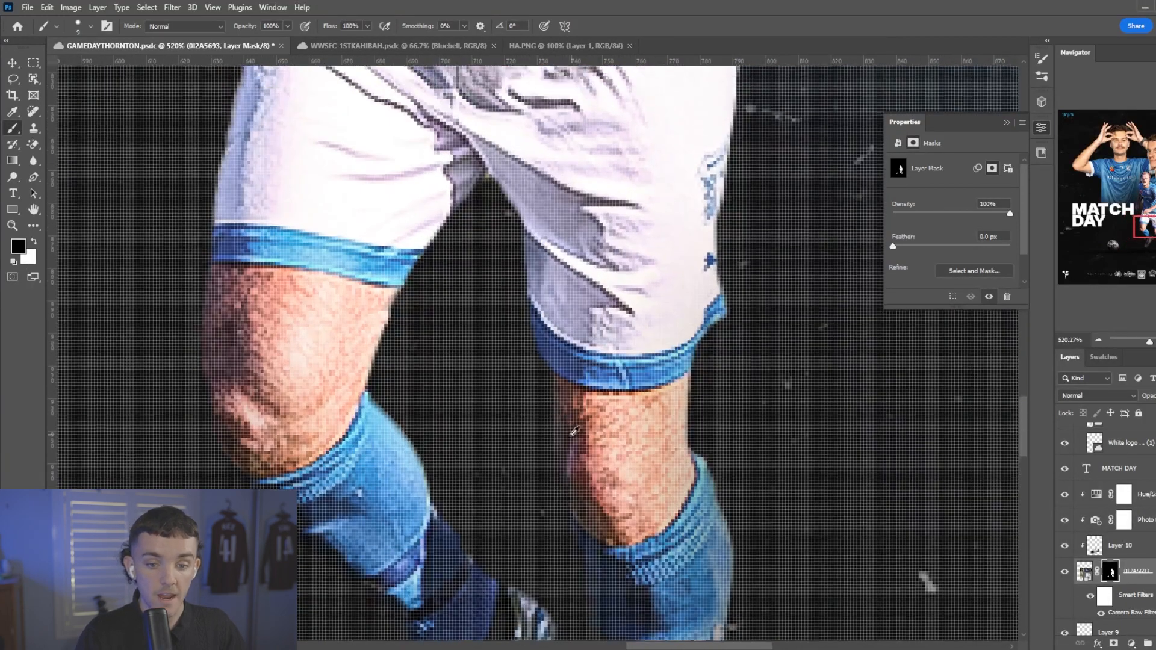
pyautogui.scroll(3, 575, 431)
pyautogui.moveTo(573, 480); pyautogui.dragTo(559, 294)
pyautogui.hotkey('ctrl', 'z')
pyautogui.press('x')
pyautogui.moveTo(538, 384); pyautogui.dragTo(534, 278)
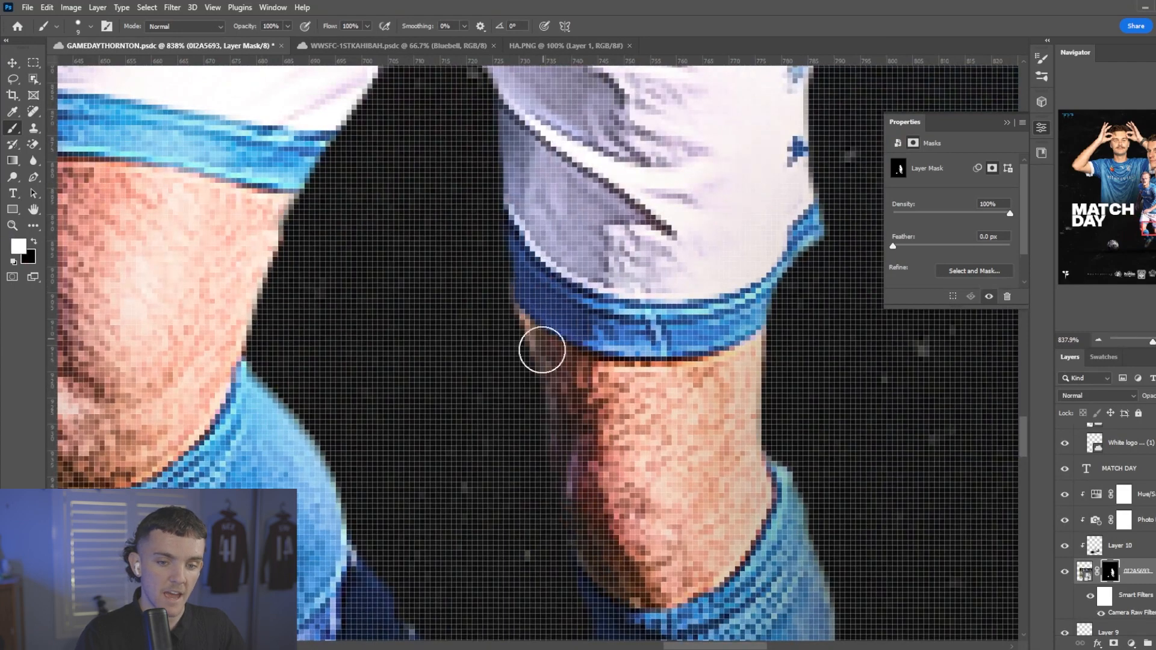
pyautogui.moveTo(542, 350); pyautogui.dragTo(563, 459)
pyautogui.press('x')
# Inspect the running player's cutout edges around the shirt, shorts, socks and boots.
pyautogui.scroll(-6, 499, 367)
pyautogui.scroll(5, 533, 263)
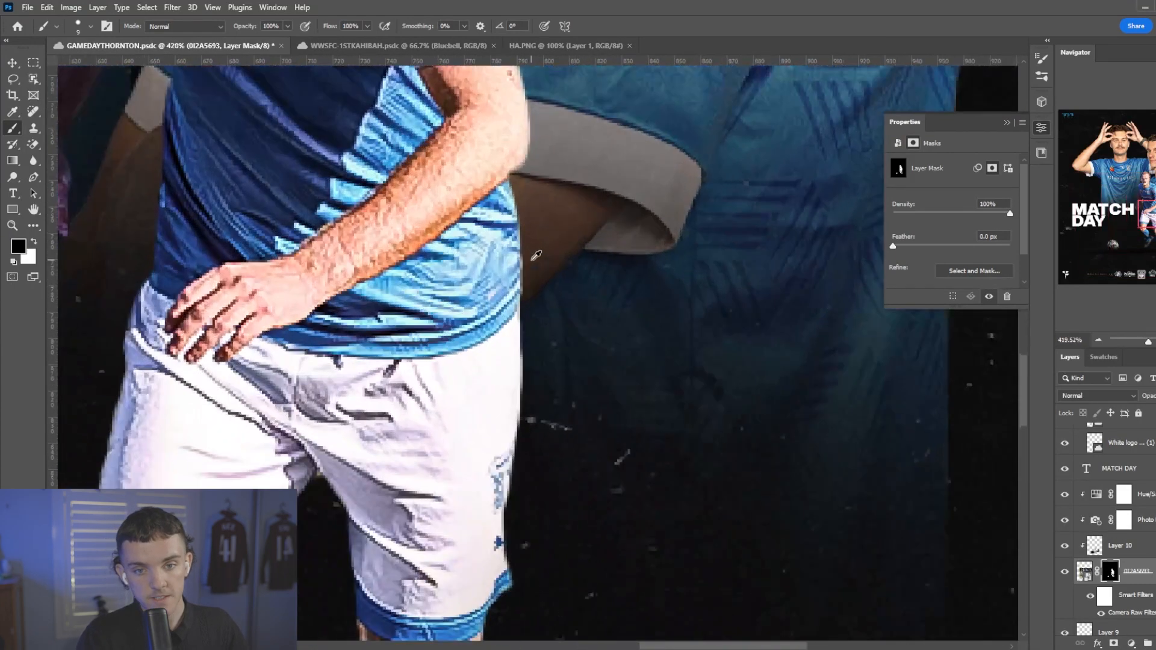
pyautogui.scroll(-6, 536, 255)
pyautogui.scroll(2, 385, 232)
pyautogui.scroll(-2, 442, 265)
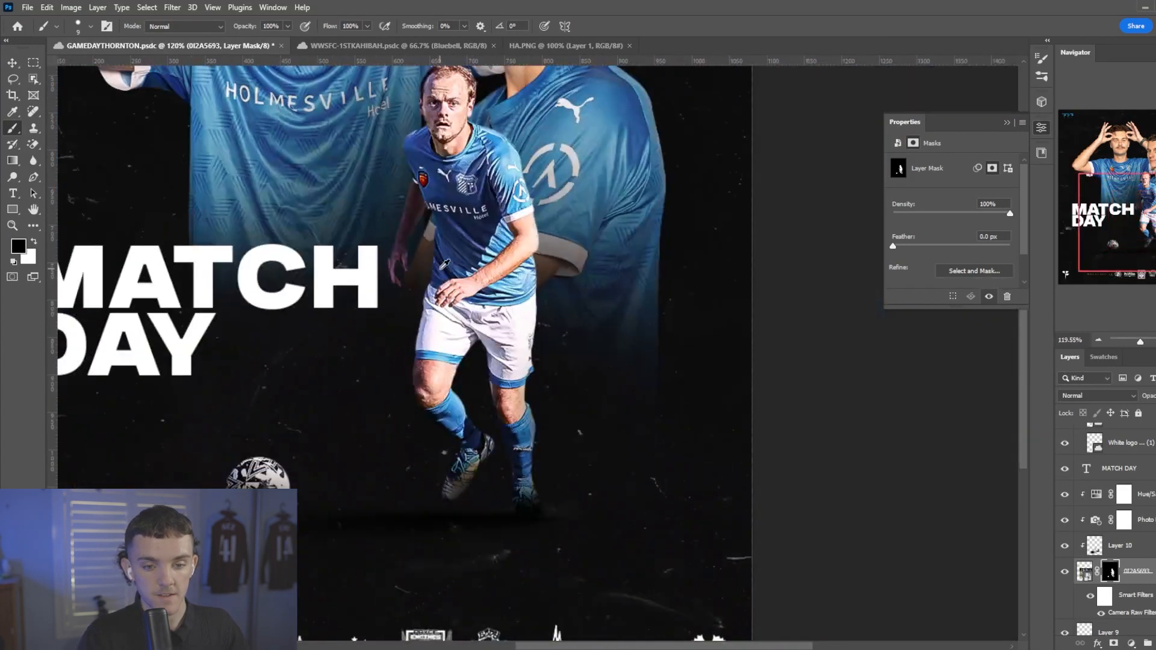
pyautogui.scroll(-2, 444, 264)
pyautogui.scroll(7, 602, 337)
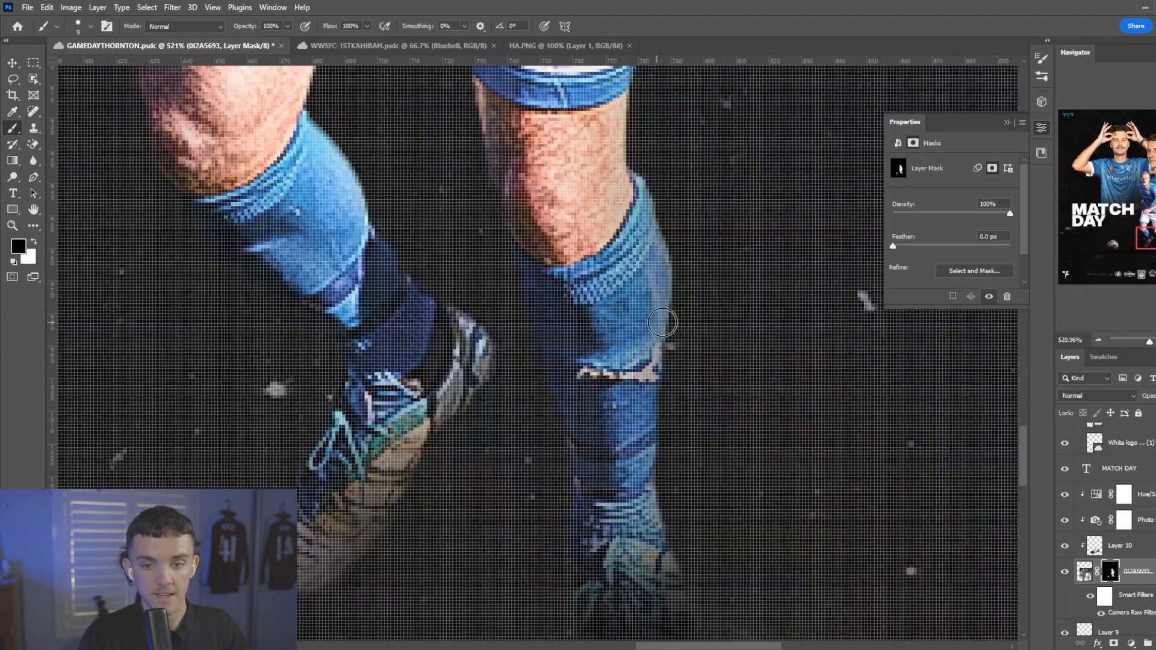
pyautogui.scroll(-7, 652, 378)
pyautogui.scroll(-3, 1114, 542)
# Place the IMG_2352 photo from the WWSFC library directly above the Paper Texture layer and resize it to cover the poster.
pyautogui.click(1146, 607)
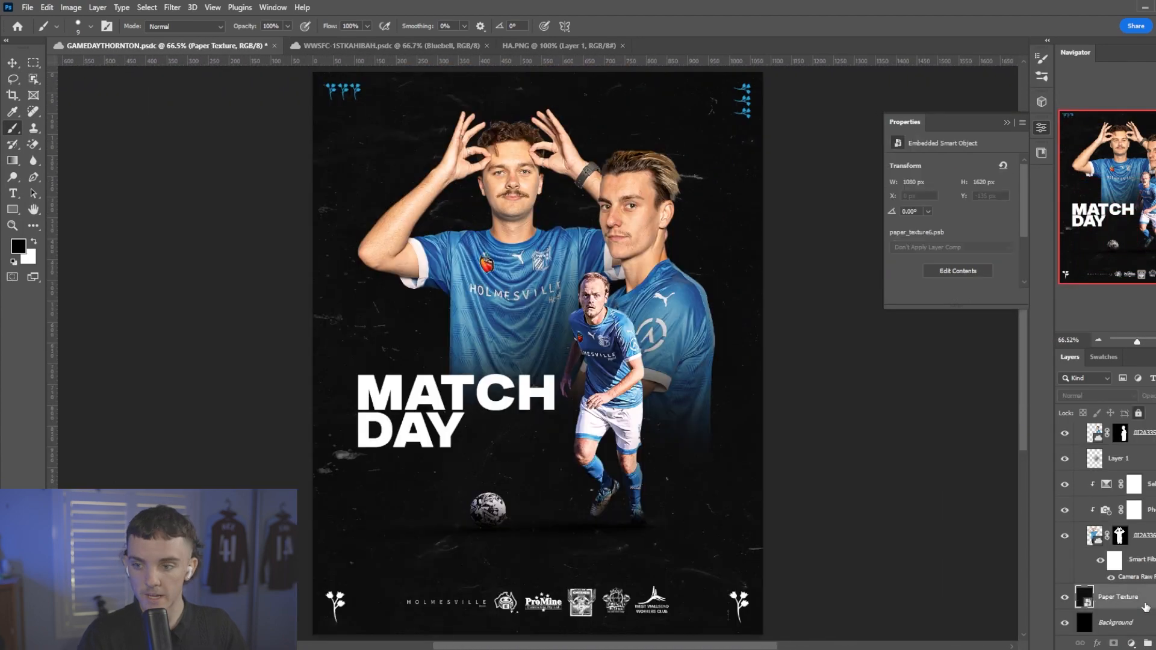
pyautogui.click(1041, 152)
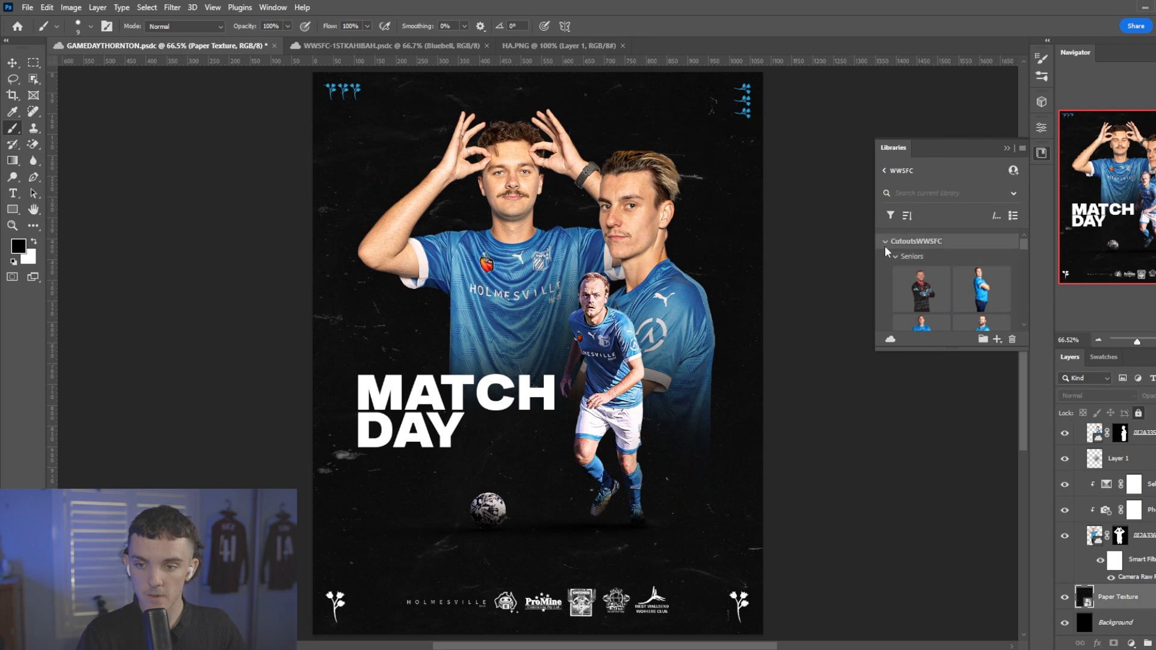
pyautogui.click(886, 241)
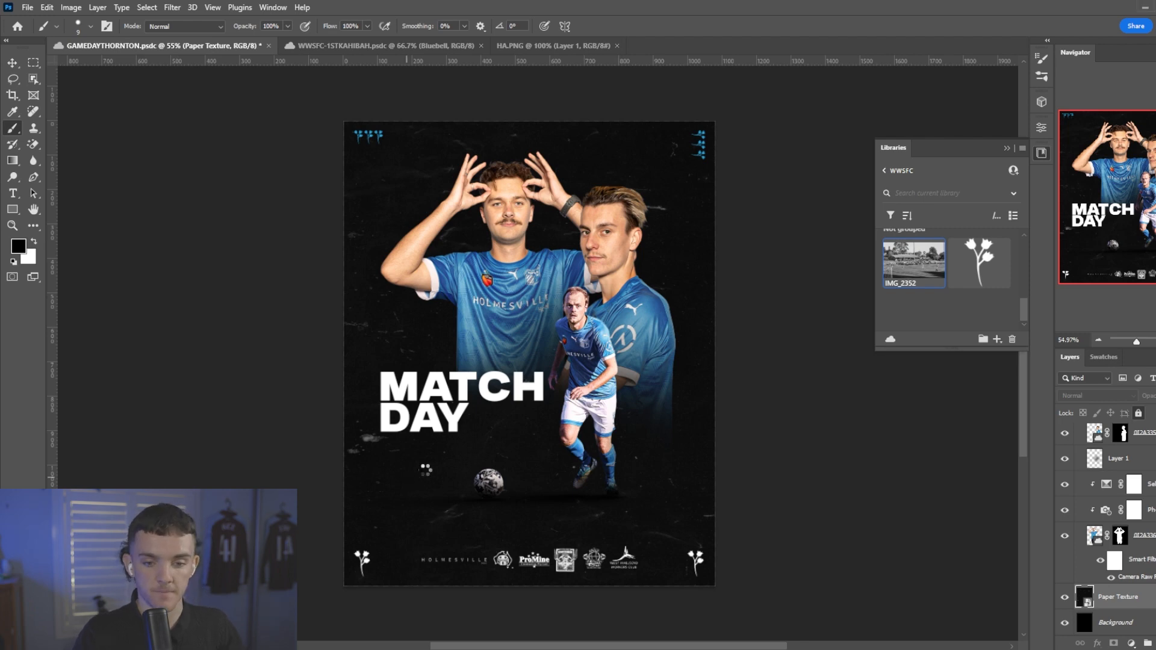
pyautogui.moveTo(530, 478); pyautogui.dragTo(534, 594)
pyautogui.moveTo(536, 481); pyautogui.dragTo(616, 481)
pyautogui.moveTo(622, 230); pyautogui.dragTo(626, 120)
pyautogui.moveTo(628, 172); pyautogui.dragTo(711, 172)
pyautogui.press('Return')
# Set the football-ground photo's blend mode to Normal and clip a Black & White adjustment layer to it.
pyautogui.click(1097, 396)
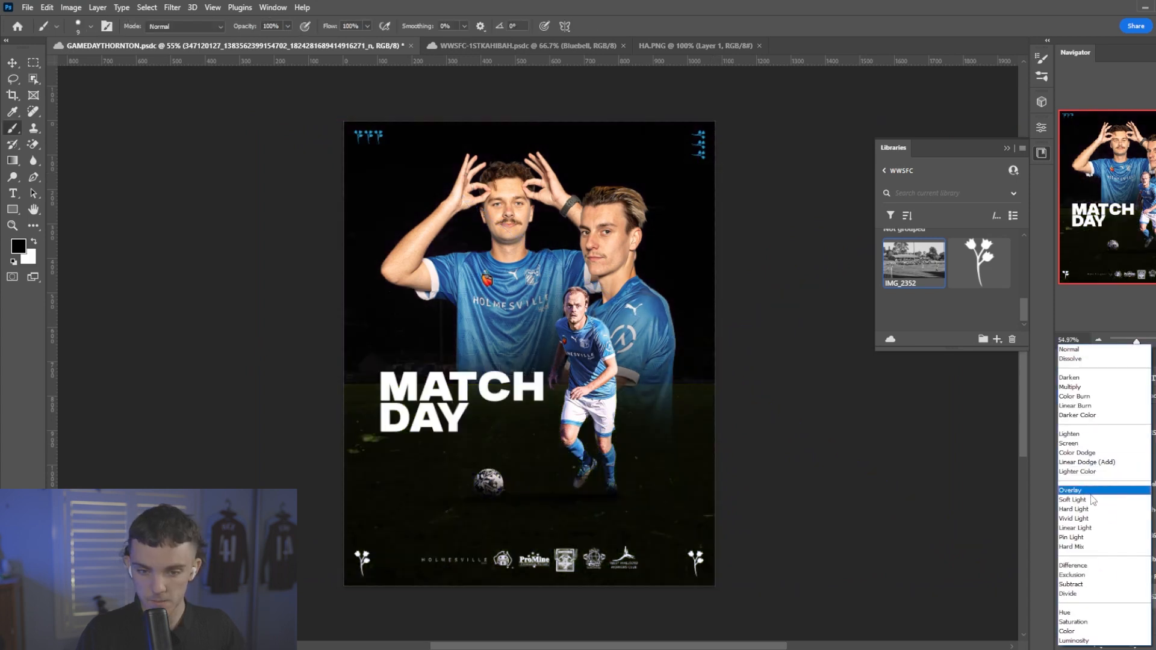
pyautogui.click(1073, 351)
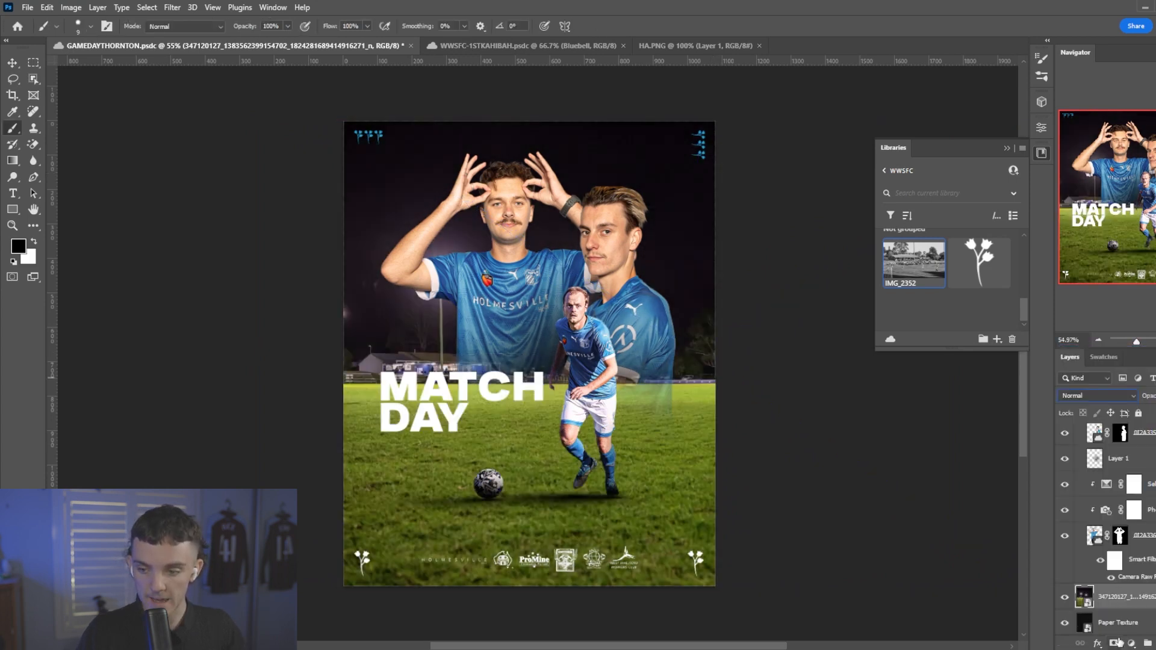
pyautogui.click(1131, 642)
pyautogui.click(1131, 521)
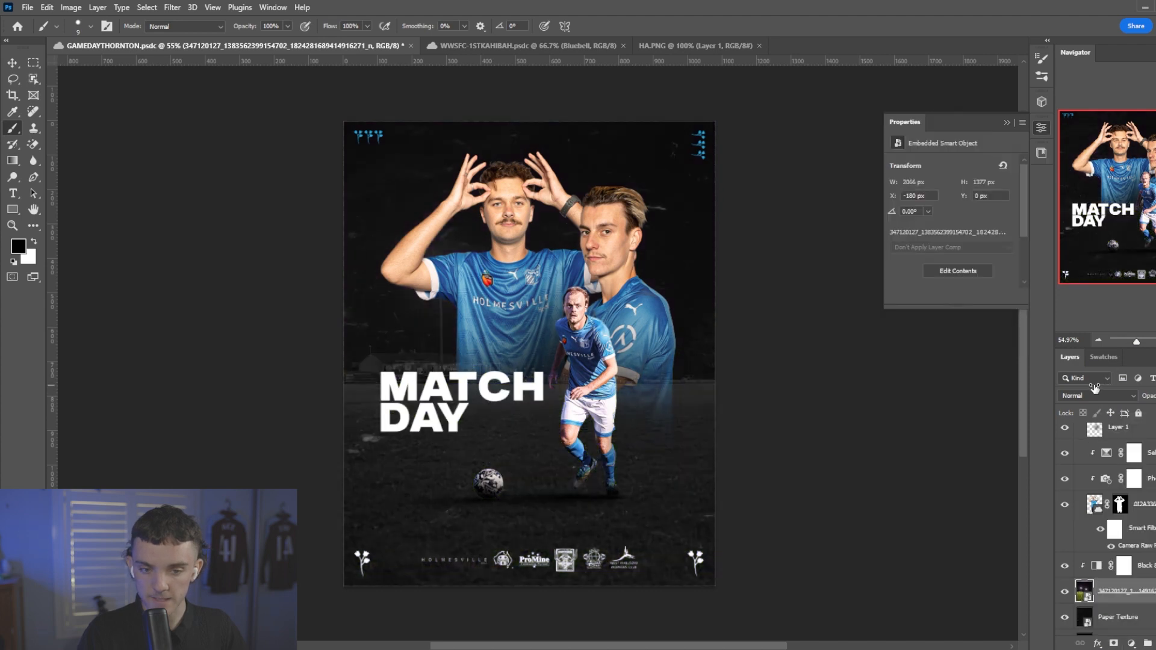
# Mask the ground photo and fade out its lower part with a soft 1200 px black brush at 57% flow.
pyautogui.scroll(2, 516, 444)
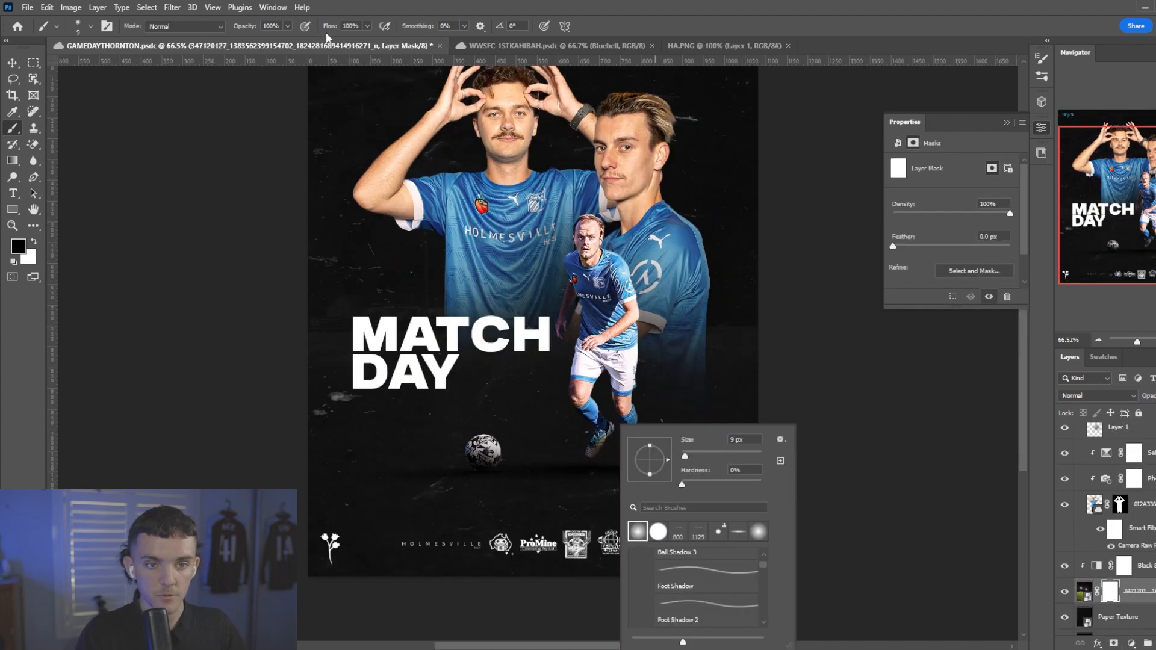
pyautogui.click(322, 30)
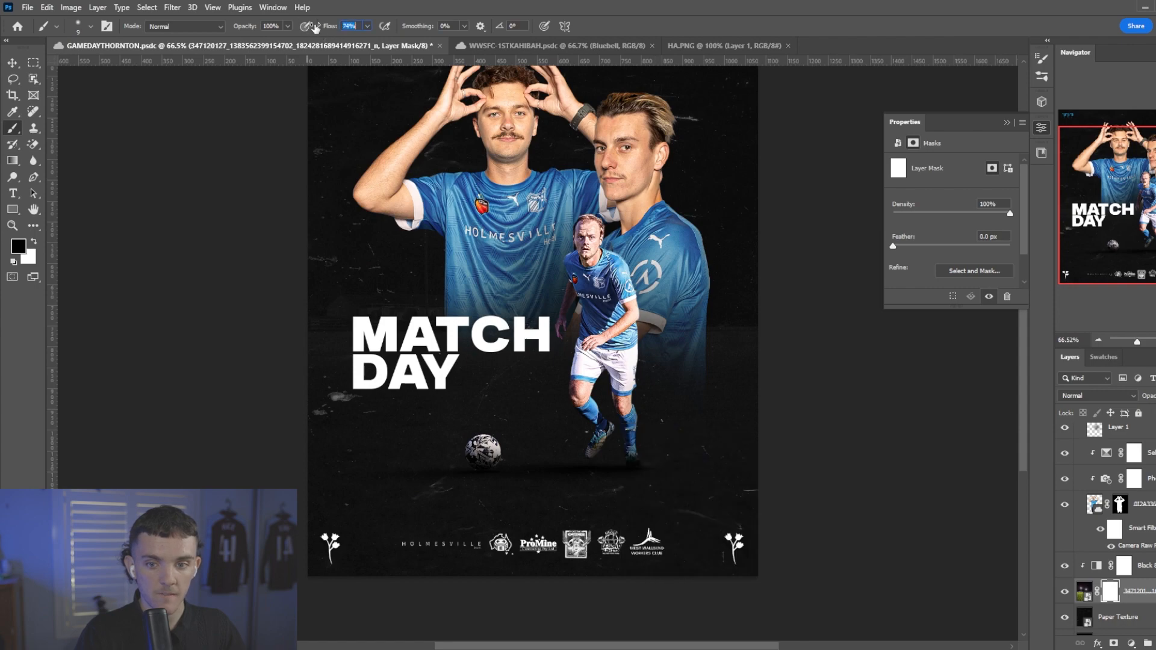
pyautogui.moveTo(316, 28); pyautogui.dragTo(306, 28)
pyautogui.press(']')
pyautogui.press(']')
pyautogui.press(']')
pyautogui.press(']')
pyautogui.press(']')
pyautogui.press(']')
pyautogui.press(']')
pyautogui.press(']')
pyautogui.press(']')
pyautogui.press(']')
pyautogui.press(']')
pyautogui.press(']')
pyautogui.press(']')
pyautogui.press(']')
pyautogui.press(']')
pyautogui.press(']')
pyautogui.press(']')
pyautogui.press(']')
pyautogui.press(']')
pyautogui.press(']')
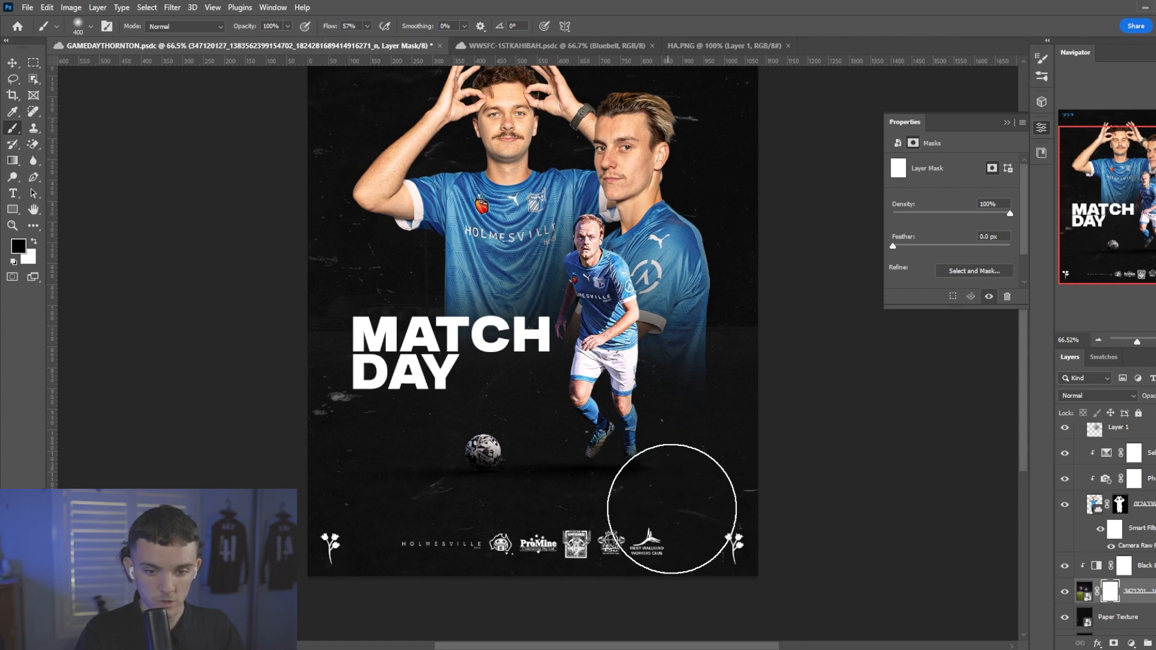
pyautogui.moveTo(669, 572)
pyautogui.mouseDown()
pyautogui.moveTo(627, 588)
pyautogui.moveTo(539, 558)
pyautogui.moveTo(588, 573)
pyautogui.mouseUp()
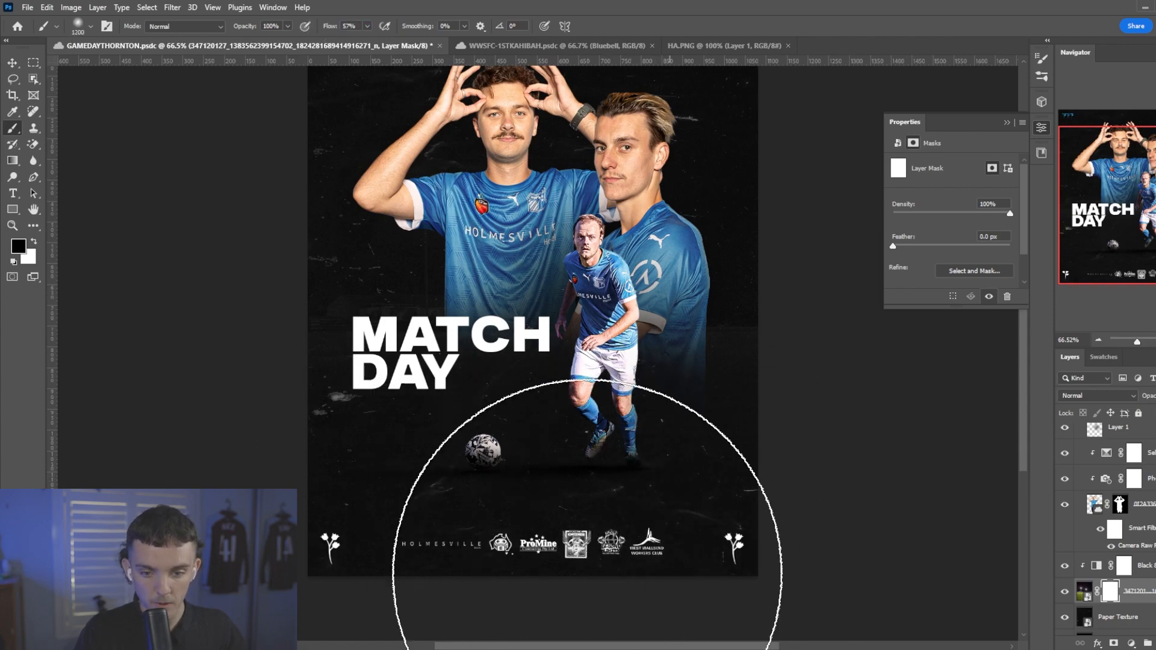
pyautogui.moveTo(587, 515)
pyautogui.mouseDown()
pyautogui.moveTo(867, 593)
pyautogui.moveTo(232, 580)
pyautogui.mouseUp()
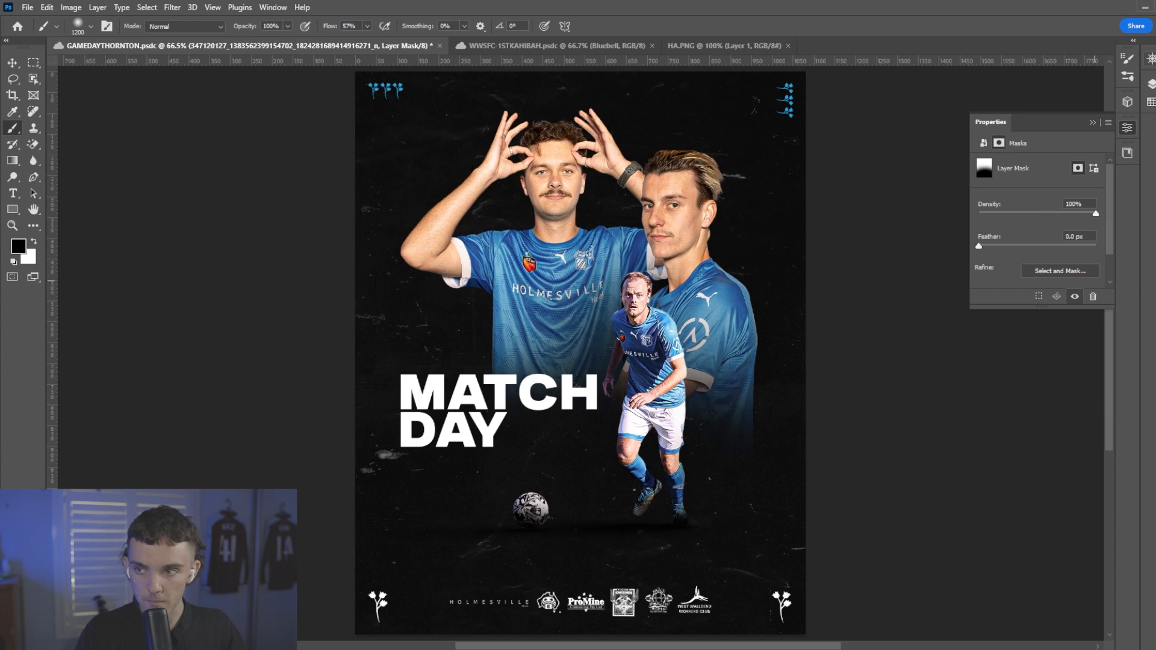
pyautogui.click(1152, 41)
pyautogui.click(1063, 593)
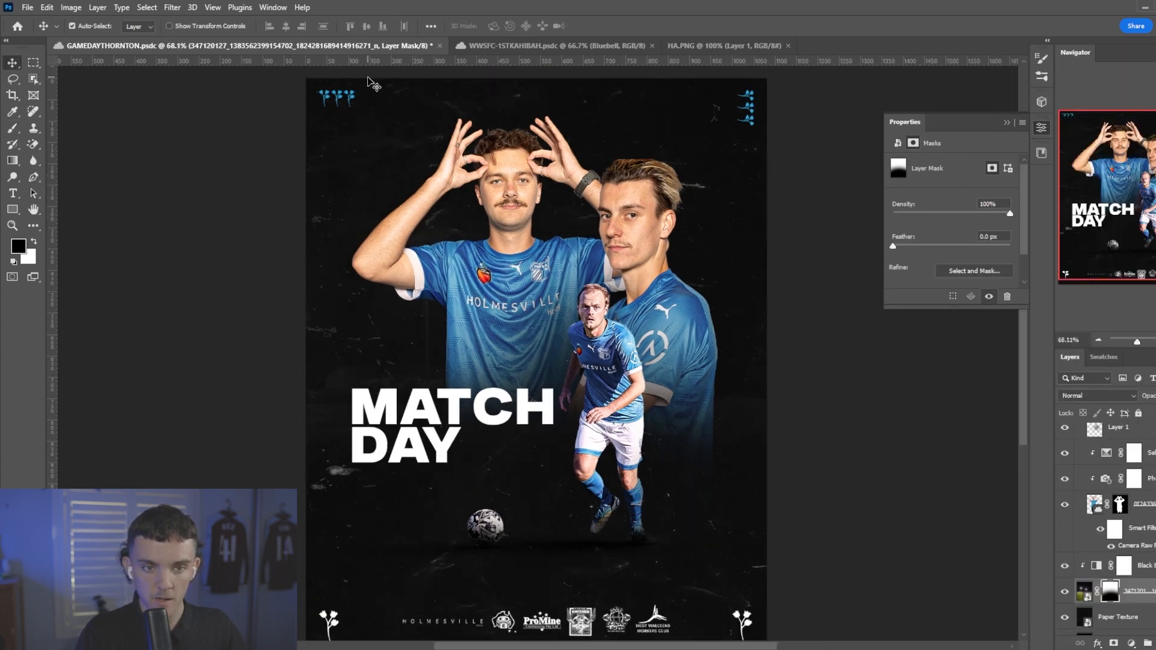
# Change the colour overlay of the flower logos in both upper corners of the poster to white.
pyautogui.click(1131, 498)
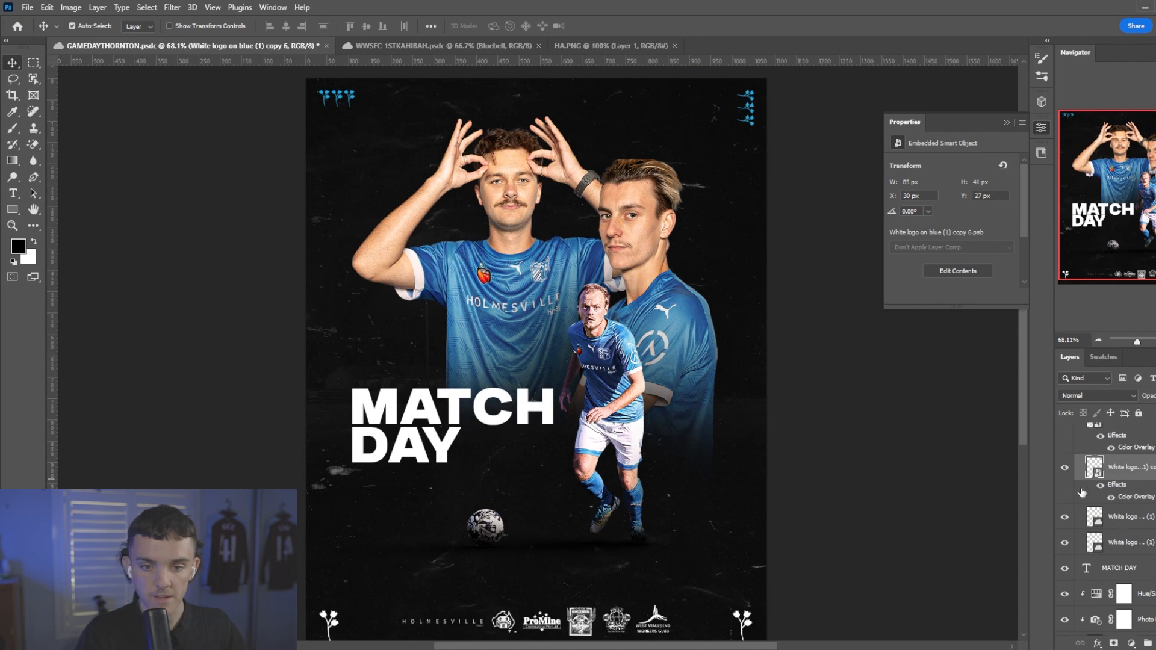
pyautogui.doubleClick(1082, 492)
pyautogui.click(1004, 316)
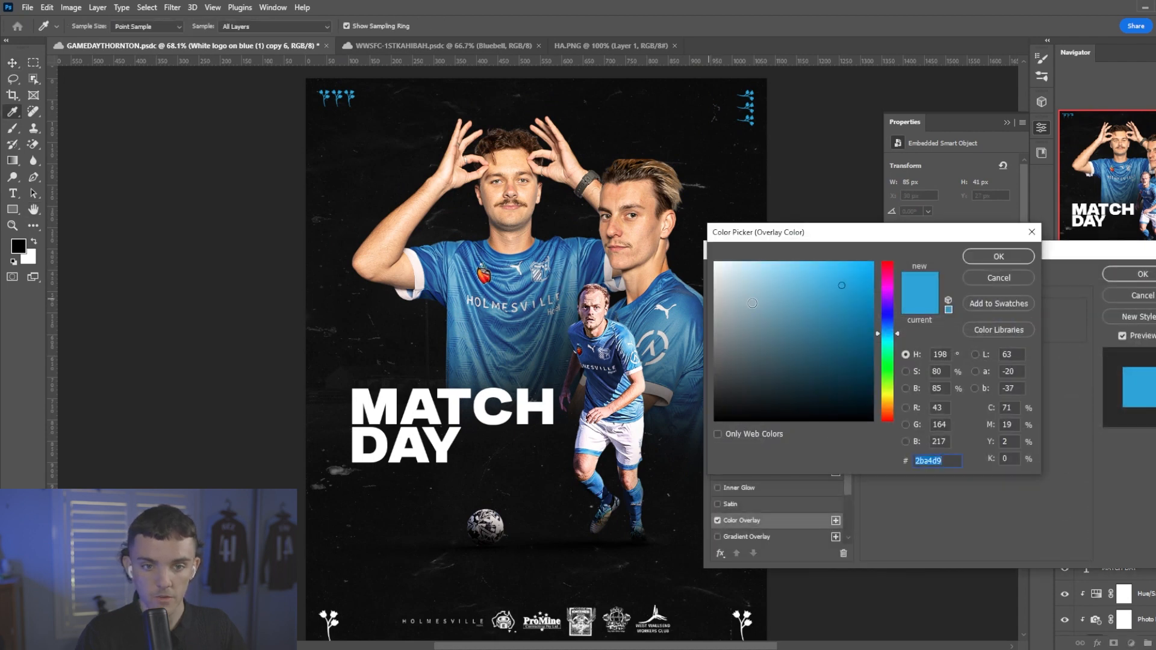
pyautogui.click(999, 255)
pyautogui.click(1142, 274)
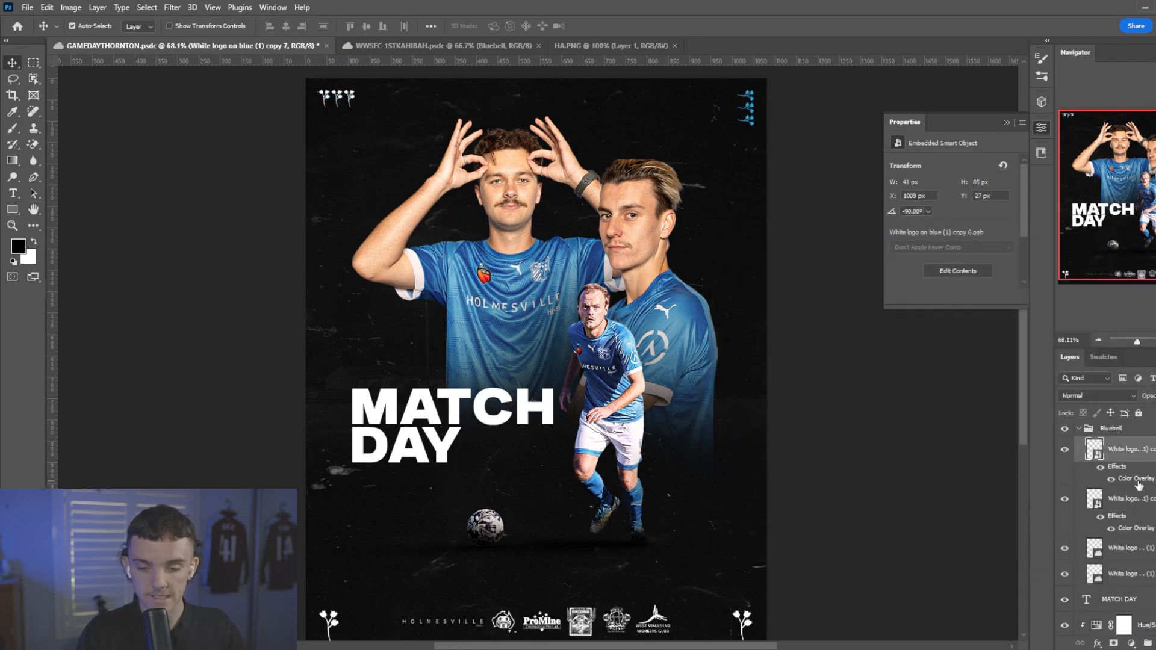
pyautogui.doubleClick(1136, 479)
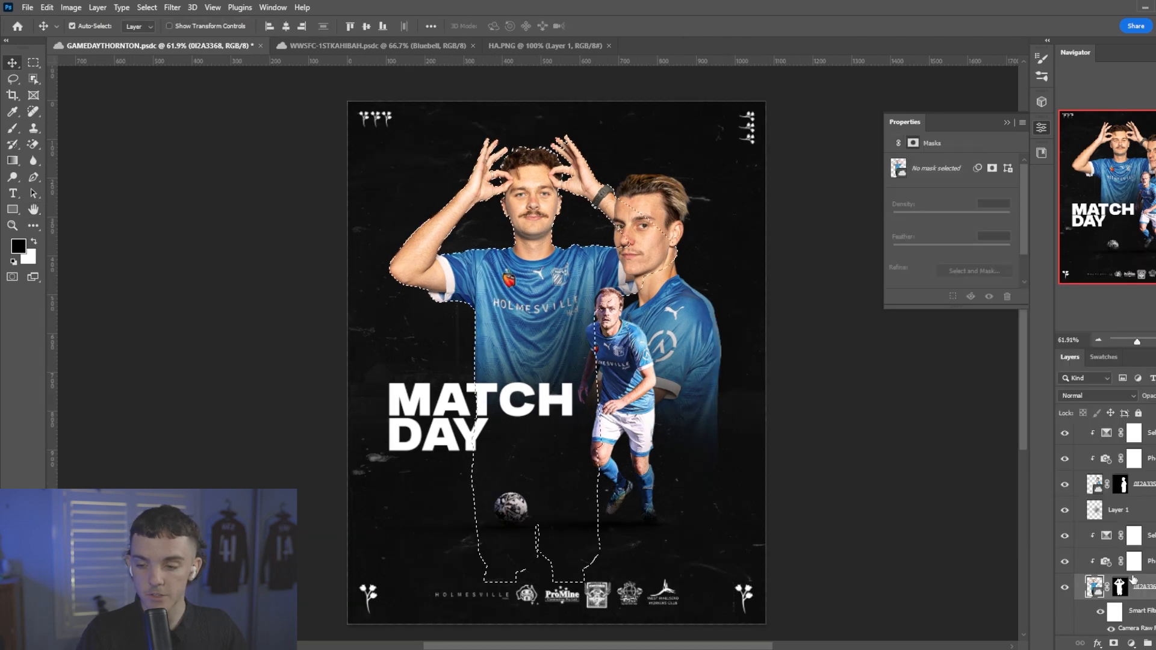
# Create a rim-light layer above the raised-hands player by filling the inverse of his cutout with white and set it to Linear Dodge (Add).
pyautogui.hotkey('ctrl', 'j')
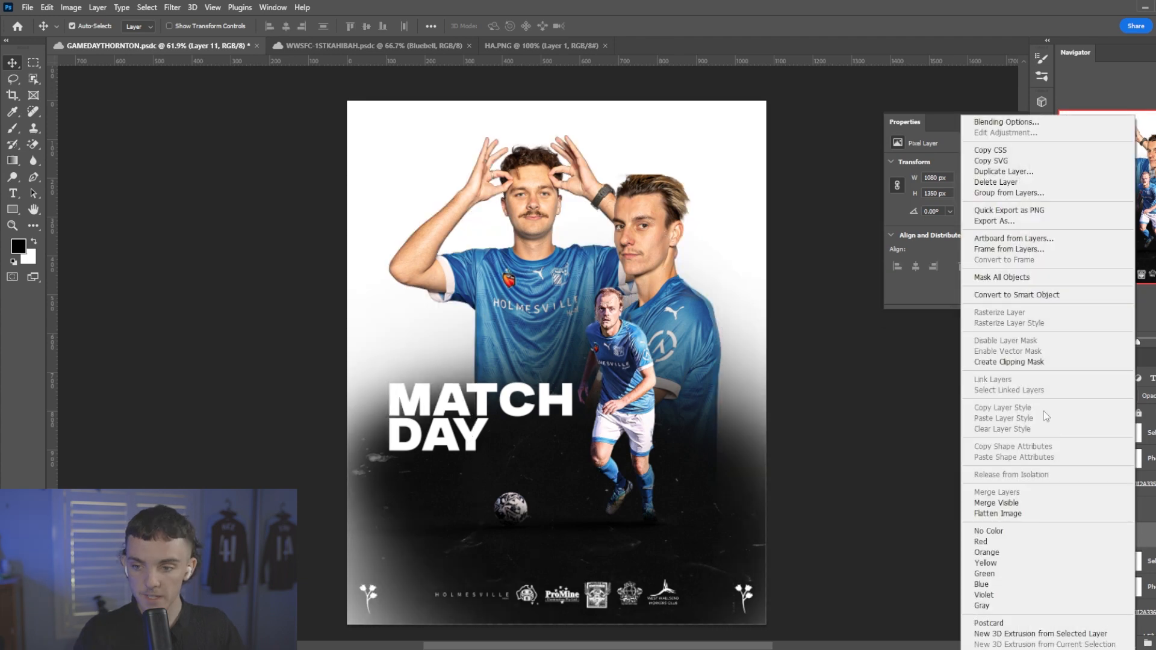
pyautogui.click(904, 365)
pyautogui.click(1086, 396)
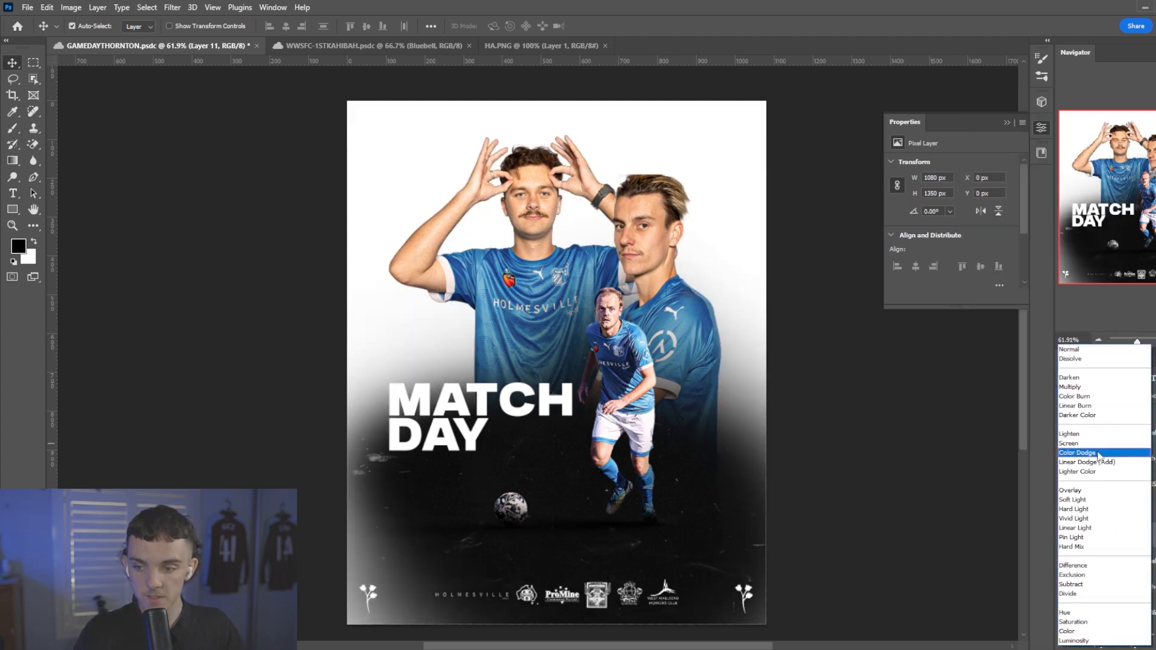
pyautogui.click(1084, 473)
pyautogui.click(1137, 413)
# Shift the raised-hands player's white rim layer 2 px to the right and clip it to his cutout.
pyautogui.hotkey('ctrl', 't')
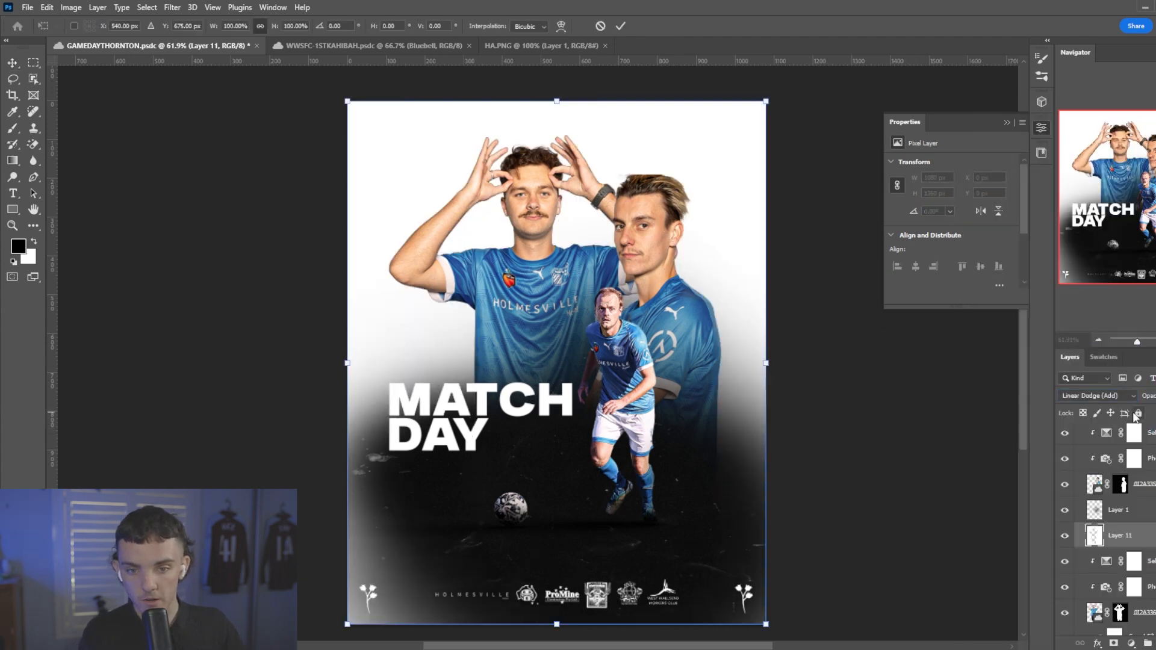
pyautogui.press('Up')
pyautogui.press('Down')
pyautogui.press('Right')
pyautogui.press('Return')
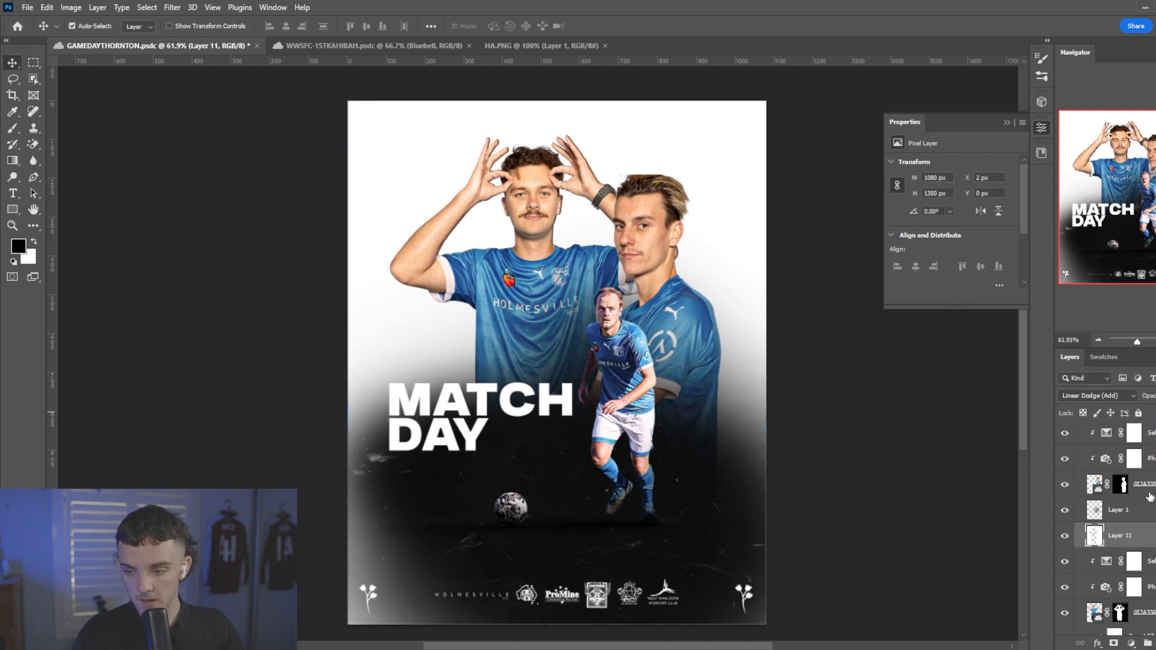
pyautogui.rightClick(1151, 545)
pyautogui.click(1107, 253)
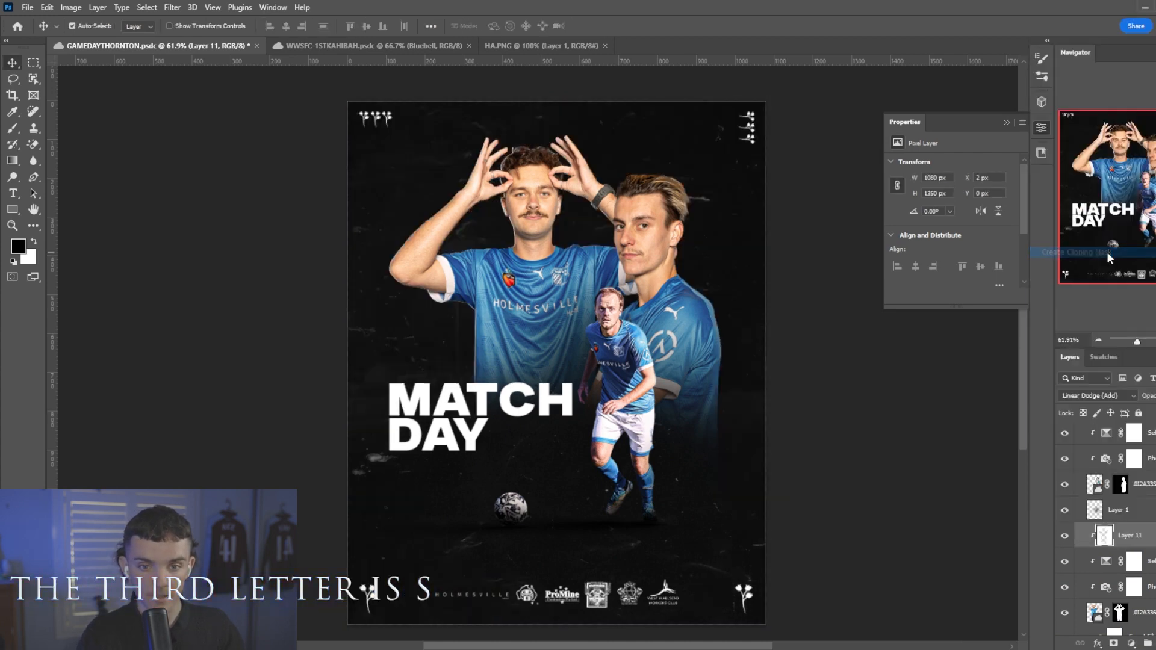
# Duplicate the raised-hands player's rim layer as a clipped copy and shift it left to X -3 px for the opposite edge.
pyautogui.hotkey('ctrl', 'j')
pyautogui.rightClick(1145, 534)
pyautogui.click(1072, 361)
pyautogui.hotkey('ctrl', 't')
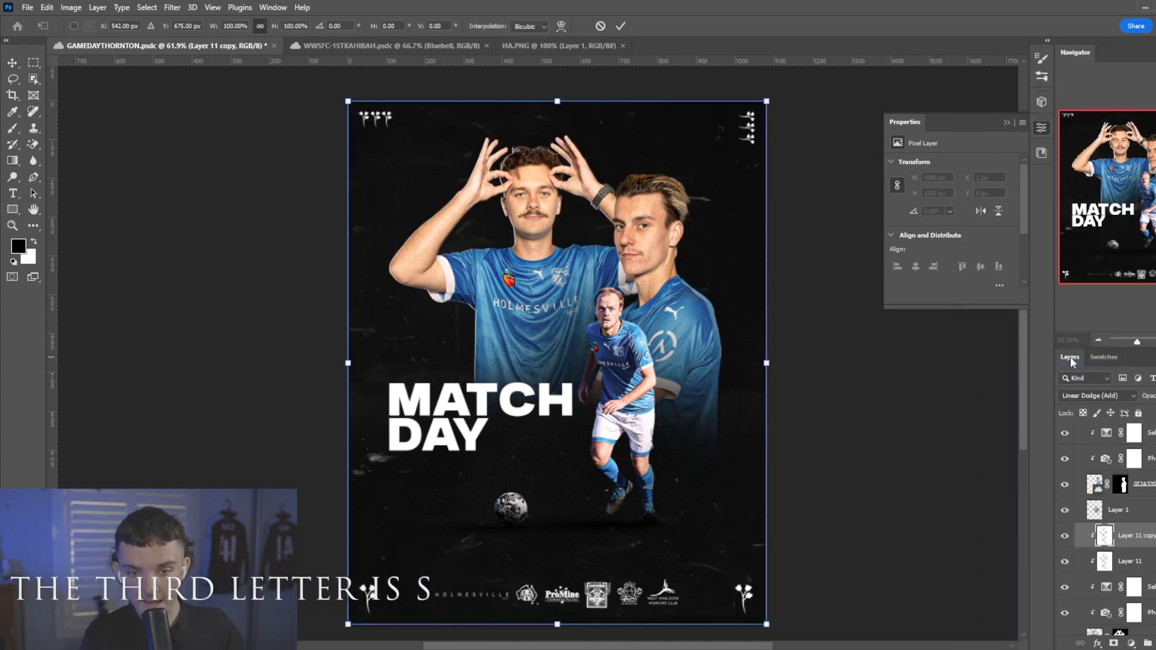
pyautogui.press('Left')
pyautogui.press('Left')
pyautogui.press('Left')
pyautogui.press('Left')
pyautogui.press('Left')
pyautogui.press('Return')
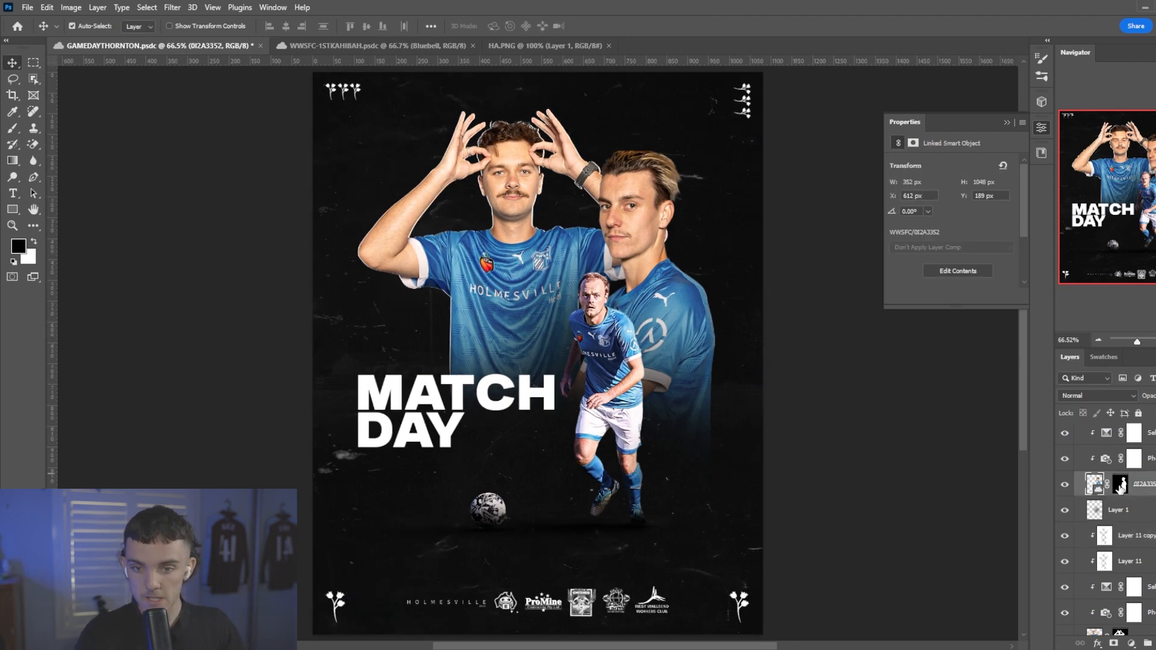
# Create a rim-light layer above the side-facing player by filling the inverse of his cutout with white and set it to Linear Dodge (Add).
pyautogui.keyDown('ctrl'); pyautogui.click(1120, 484); pyautogui.keyUp('ctrl')
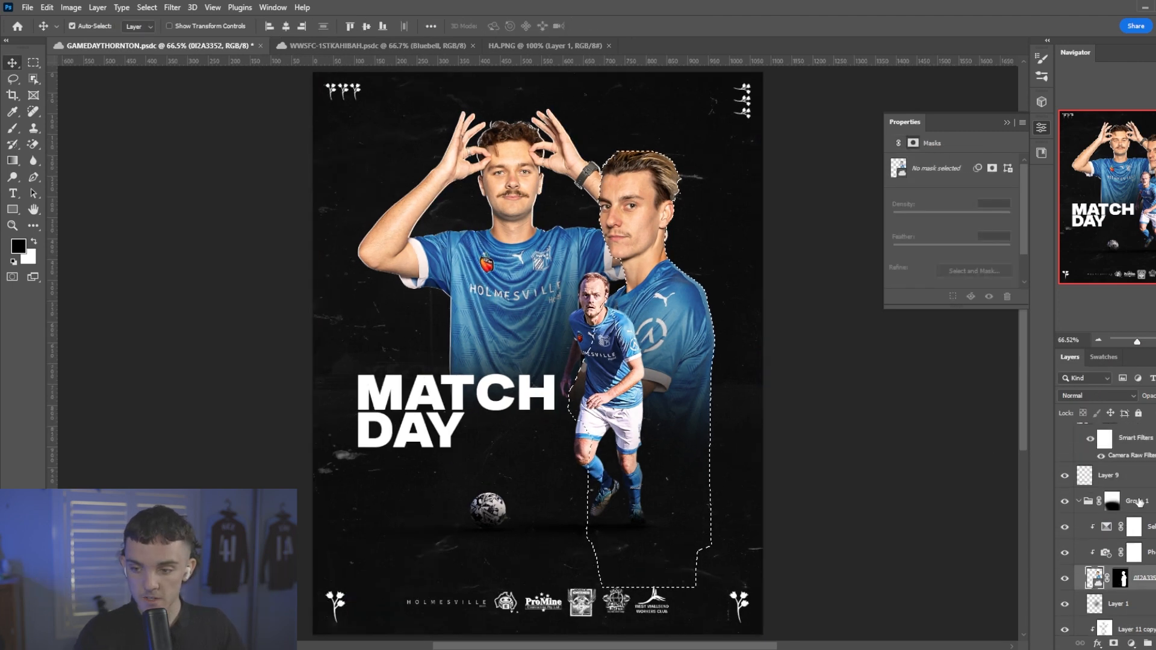
pyautogui.click(1147, 528)
pyautogui.hotkey('ctrl', 'shift', 'alt', 'n')
pyautogui.hotkey('ctrl', 'shift', 'i')
pyautogui.hotkey('alt', 'BackSpace')
pyautogui.hotkey('ctrl', 'd')
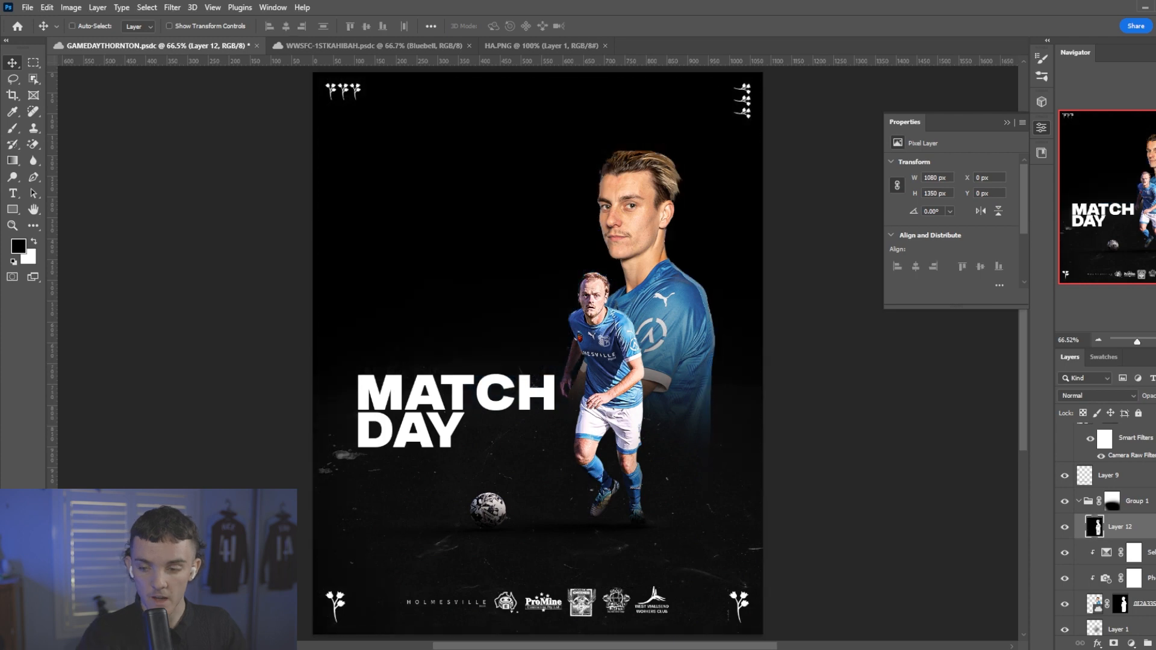
pyautogui.hotkey('ctrl', 'z')
pyautogui.hotkey('ctrl', 'BackSpace')
pyautogui.hotkey('ctrl', 'd')
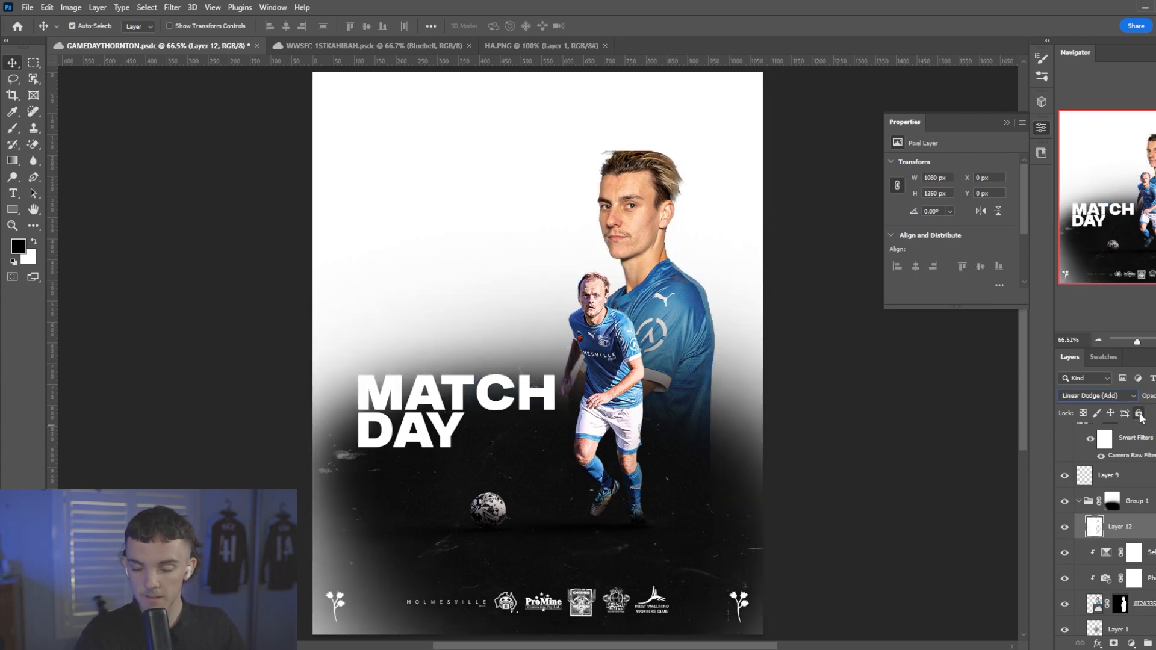
# Shift the side-facing player's white rim layer 2 px to the right and clip it to his cutout.
pyautogui.press('Right')
pyautogui.press('Right')
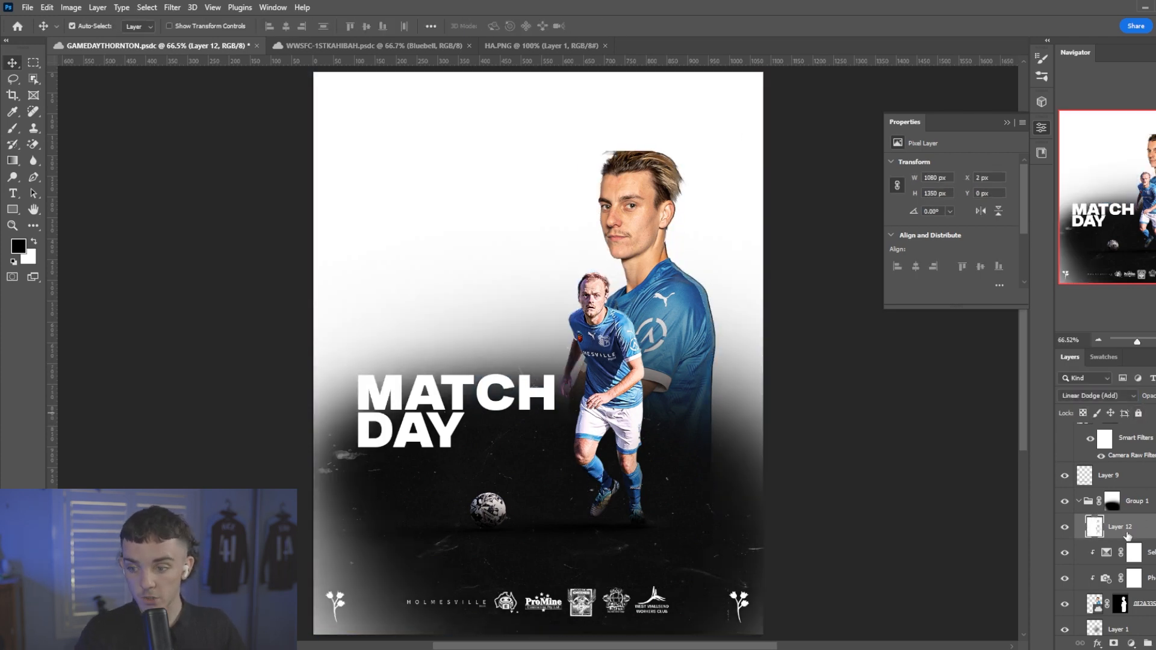
pyautogui.rightClick(1127, 535)
pyautogui.click(1056, 362)
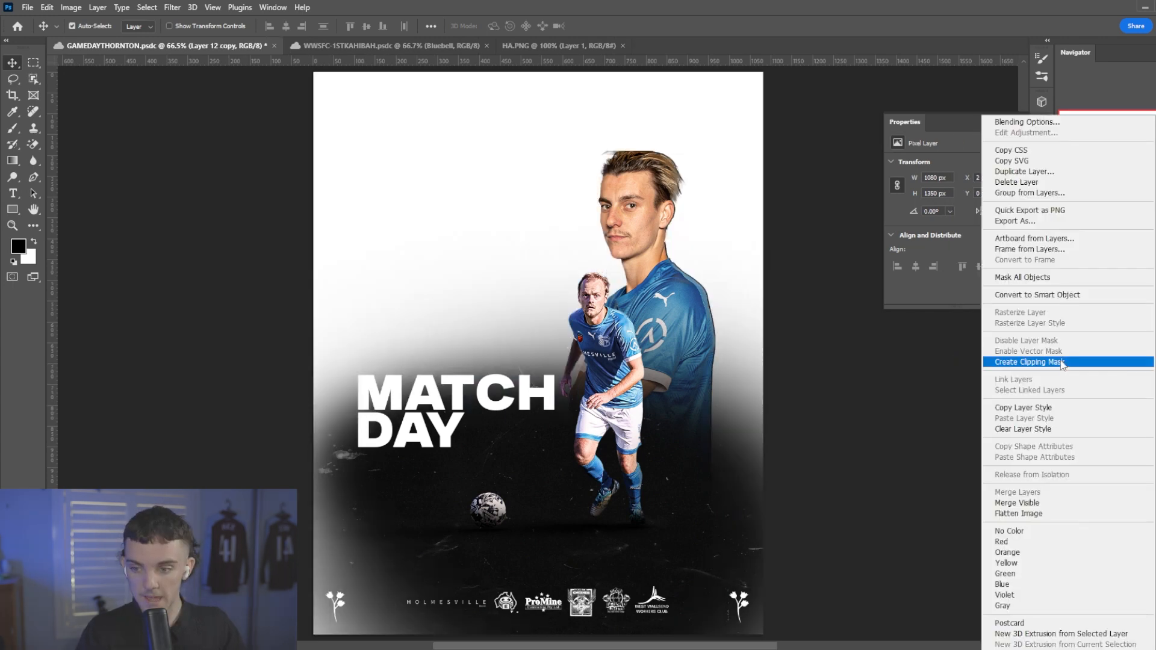
# Duplicate the side-facing player's rim layer as a clipped copy and shift it left to X -3 px.
pyautogui.hotkey('ctrl', 'j')
pyautogui.hotkey('ctrl', 't')
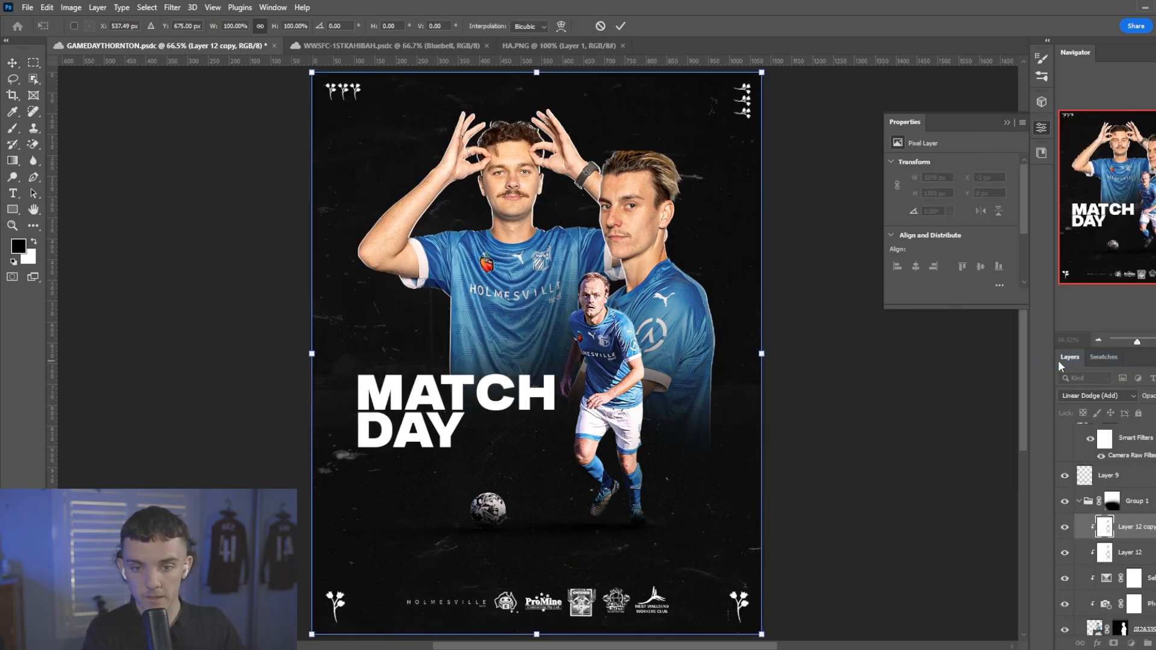
pyautogui.press('Return')
# Paint black on the side-facing player's mask with a soft 40 px brush to clean the upper front edge of his hair.
pyautogui.scroll(6, 626, 188)
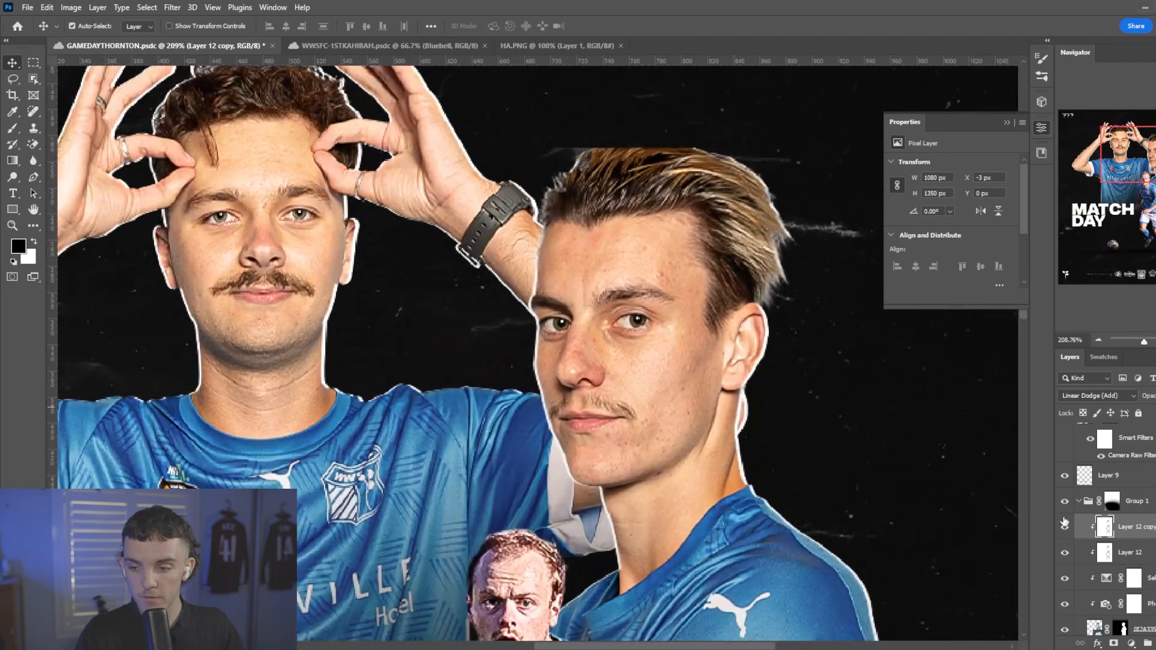
pyautogui.scroll(-2, 1064, 523)
pyautogui.click(1119, 566)
pyautogui.scroll(3, 668, 178)
pyautogui.press('b')
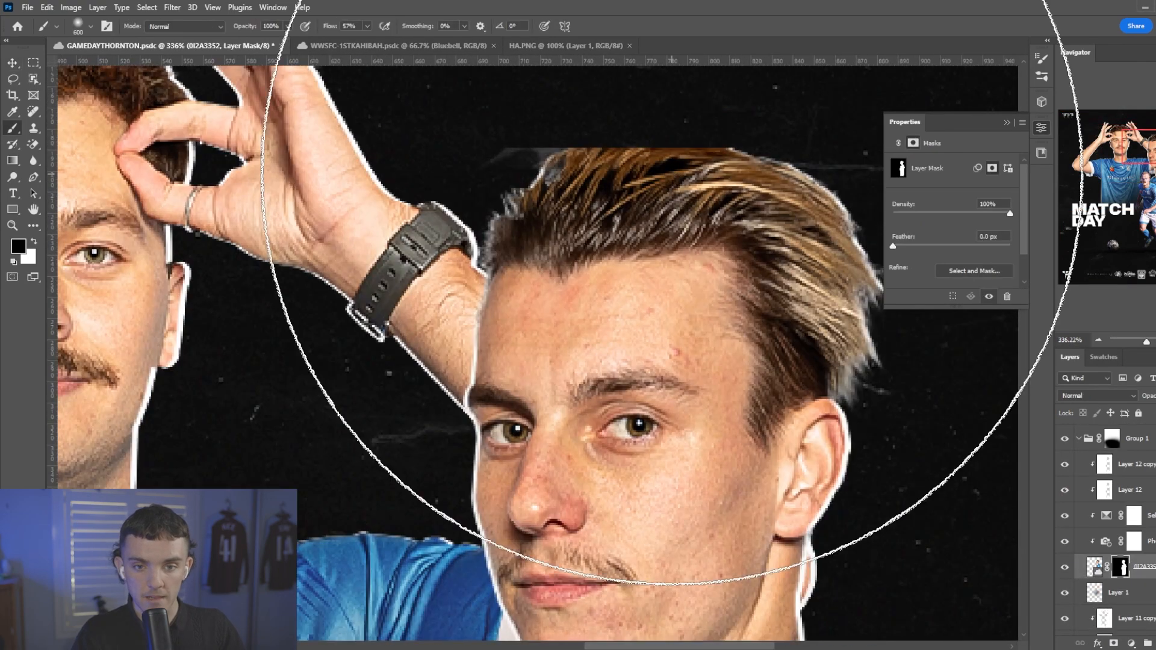
pyautogui.press('[')
pyautogui.press('[')
pyautogui.press('[')
pyautogui.press('[')
pyautogui.press('[')
pyautogui.press('[')
pyautogui.press('[')
pyautogui.press('[')
pyautogui.press('[')
pyautogui.press('[')
pyautogui.press('[')
pyautogui.press('[')
pyautogui.press('[')
pyautogui.press('[')
pyautogui.press('[')
pyautogui.rightClick(667, 178)
pyautogui.moveTo(546, 159); pyautogui.dragTo(518, 144)
# Refine the top hairline on the side-facing player's mask with a hard round brush, alternating white and black.
pyautogui.rightClick(568, 142)
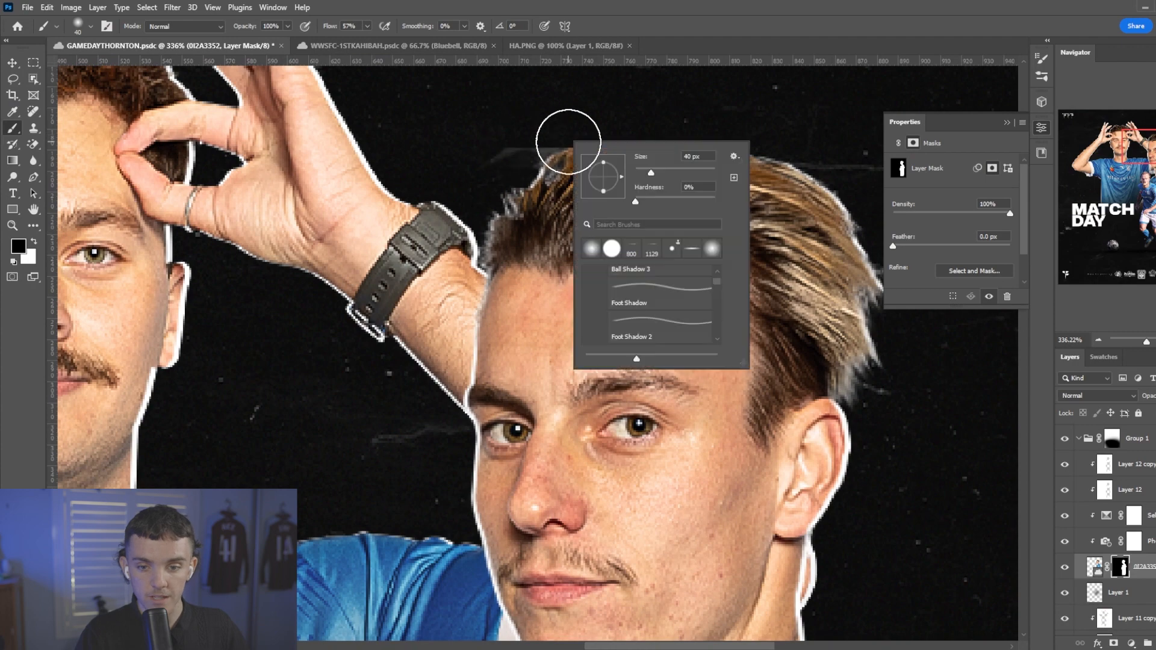
pyautogui.click(611, 248)
pyautogui.press('x')
pyautogui.moveTo(612, 144); pyautogui.dragTo(588, 132)
pyautogui.press('x')
pyautogui.moveTo(492, 140); pyautogui.dragTo(552, 111)
pyautogui.hotkey('ctrl', '0')
pyautogui.press('v')
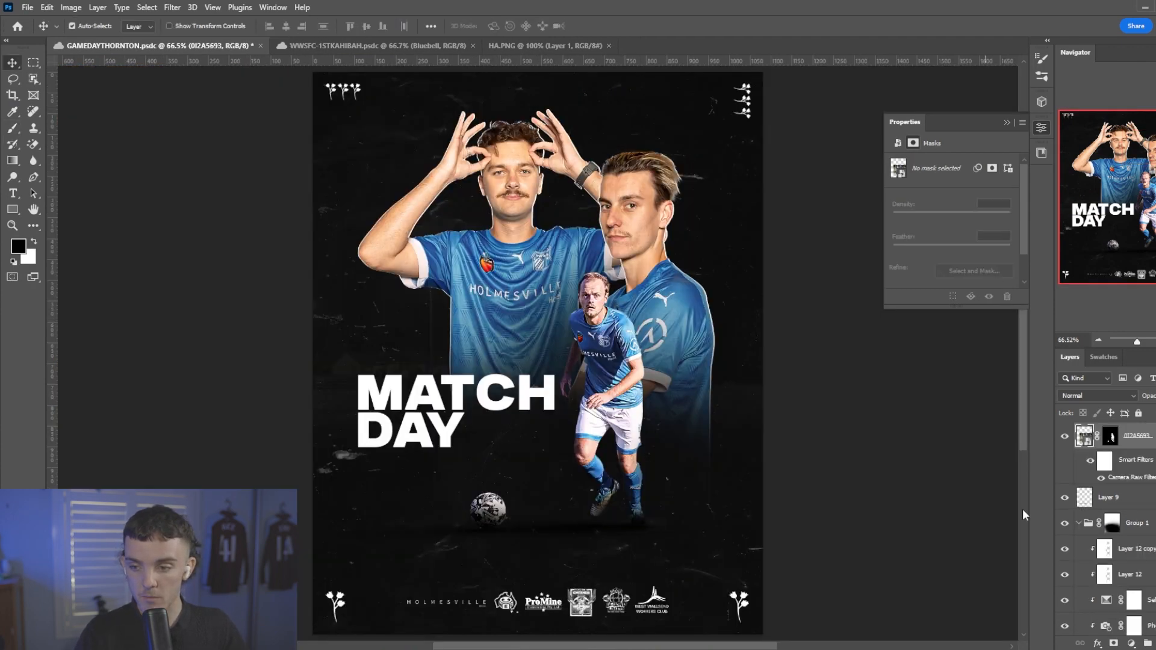
# Create a clipped layer above the running player, fill the inverse of his cutout with white and set it to Linear Dodge (Add).
pyautogui.keyDown('ctrl'); pyautogui.click(1112, 439); pyautogui.keyUp('ctrl')
pyautogui.hotkey('ctrl', 'shift', 'alt', 'n')
pyautogui.hotkey('ctrl', 'alt', 'g')
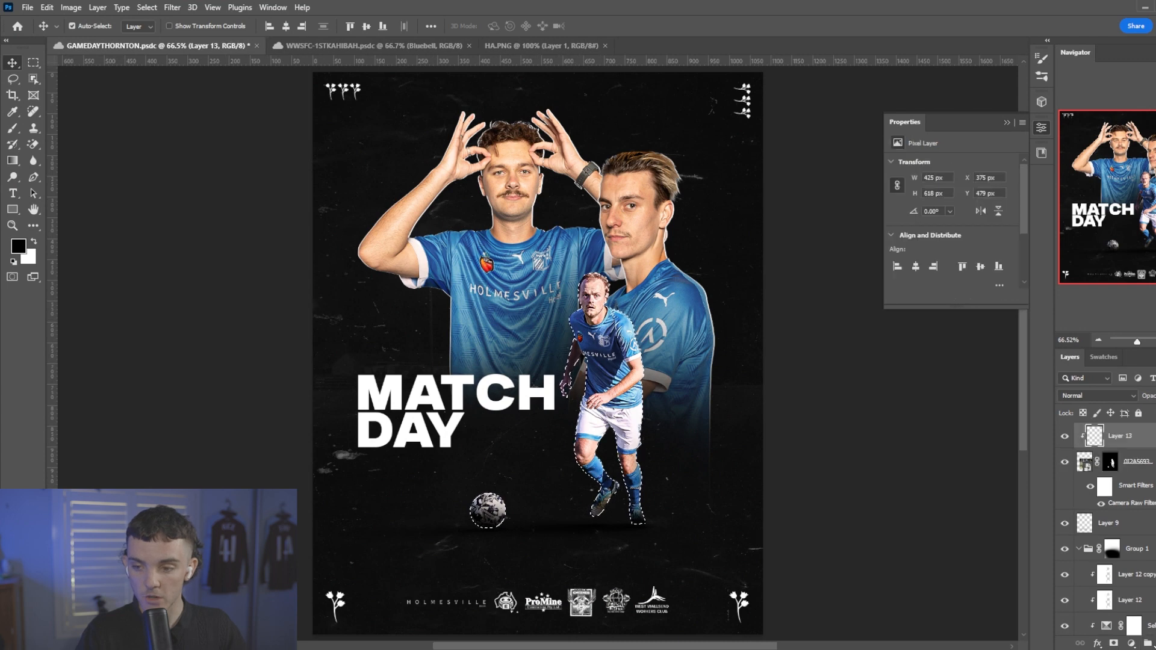
pyautogui.hotkey('ctrl', 'shift', 'i')
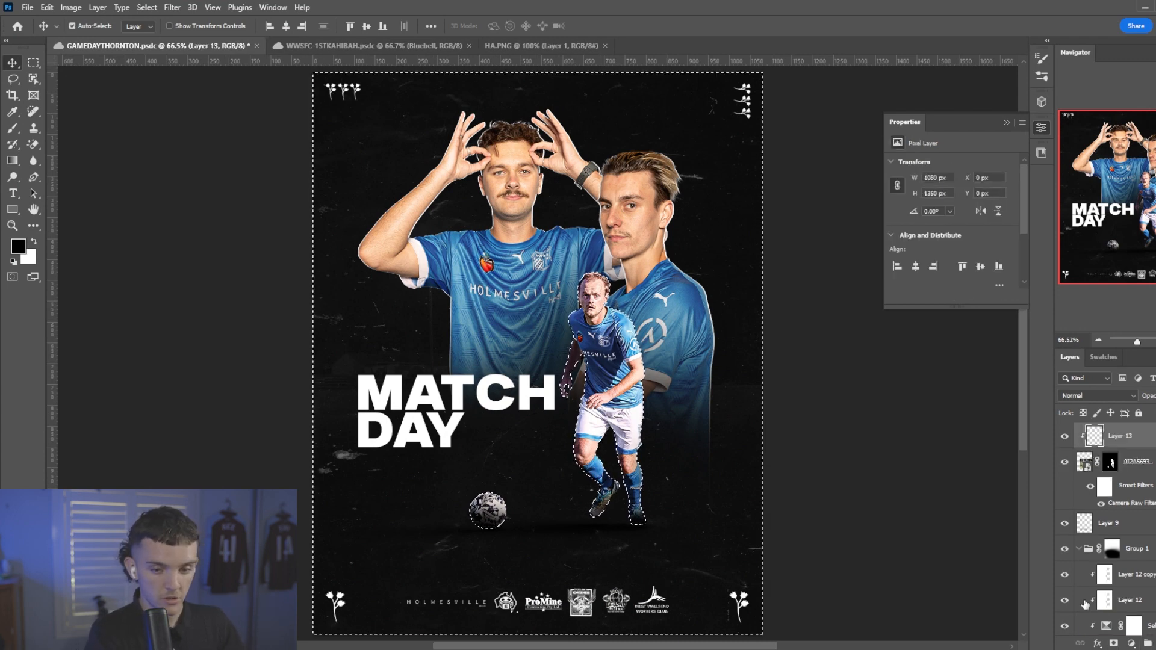
pyautogui.hotkey('ctrl', 'BackSpace')
pyautogui.hotkey('ctrl', 'd')
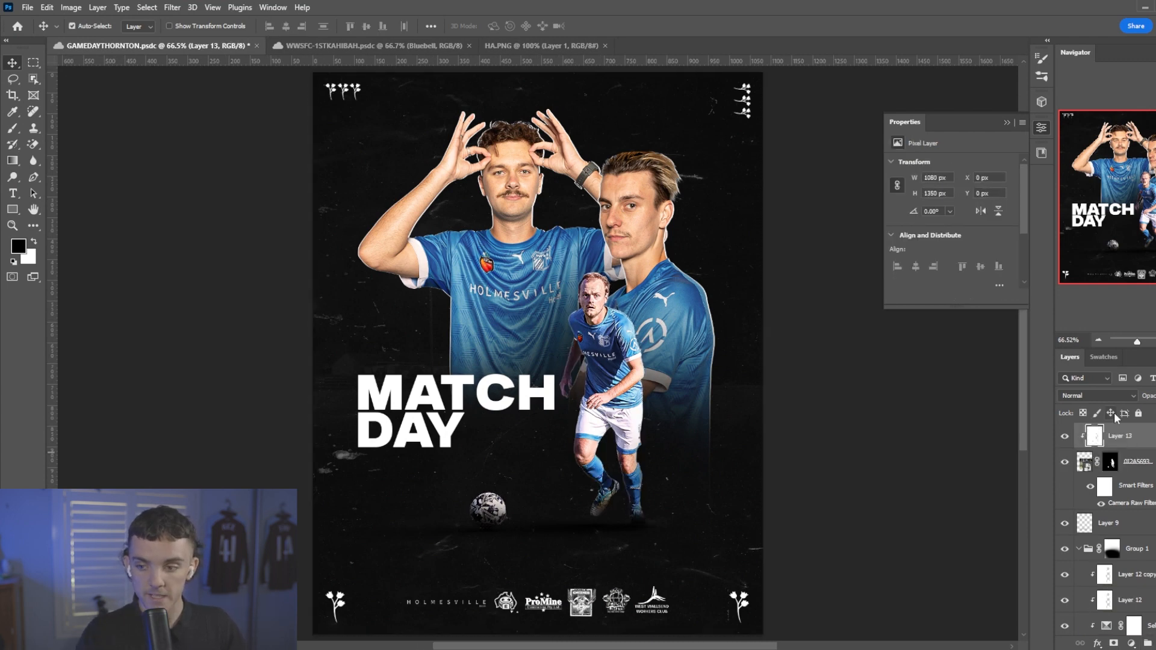
pyautogui.click(1102, 395)
pyautogui.click(1087, 476)
# Shift the running player's white rim layer 2 px to the right.
pyautogui.hotkey('ctrl', 't')
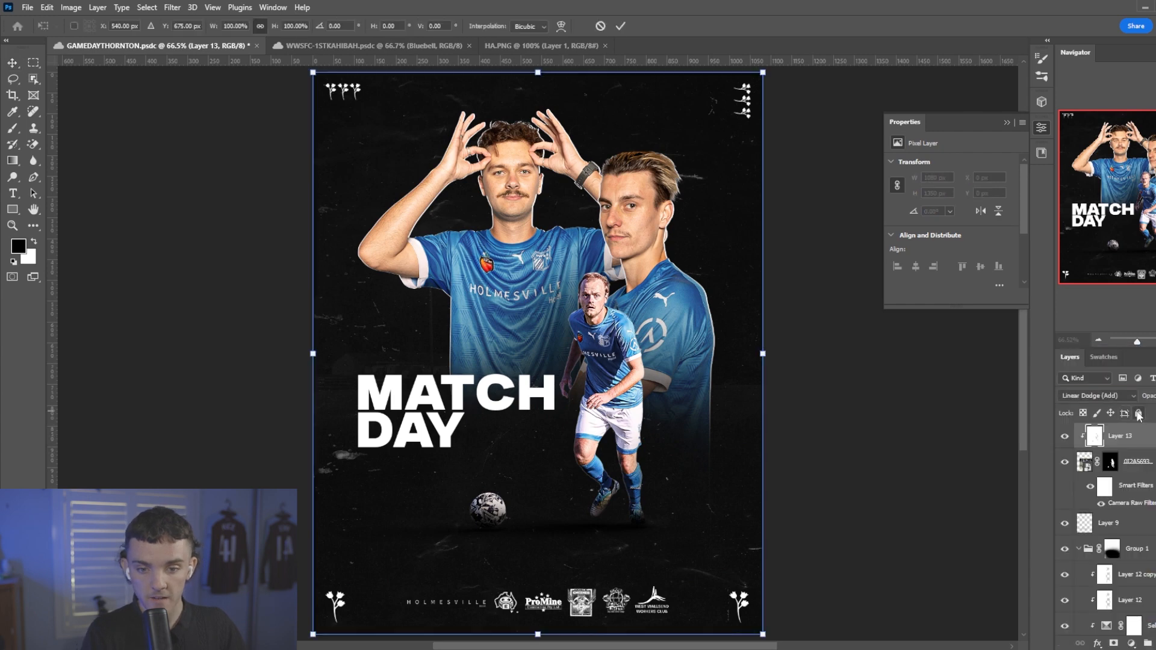
pyautogui.press('Right')
pyautogui.press('Right')
pyautogui.press('Return')
# Duplicate the running player's white rim layer, clip the copy to him and shift it 5 px to the left.
pyautogui.hotkey('ctrl', 'j')
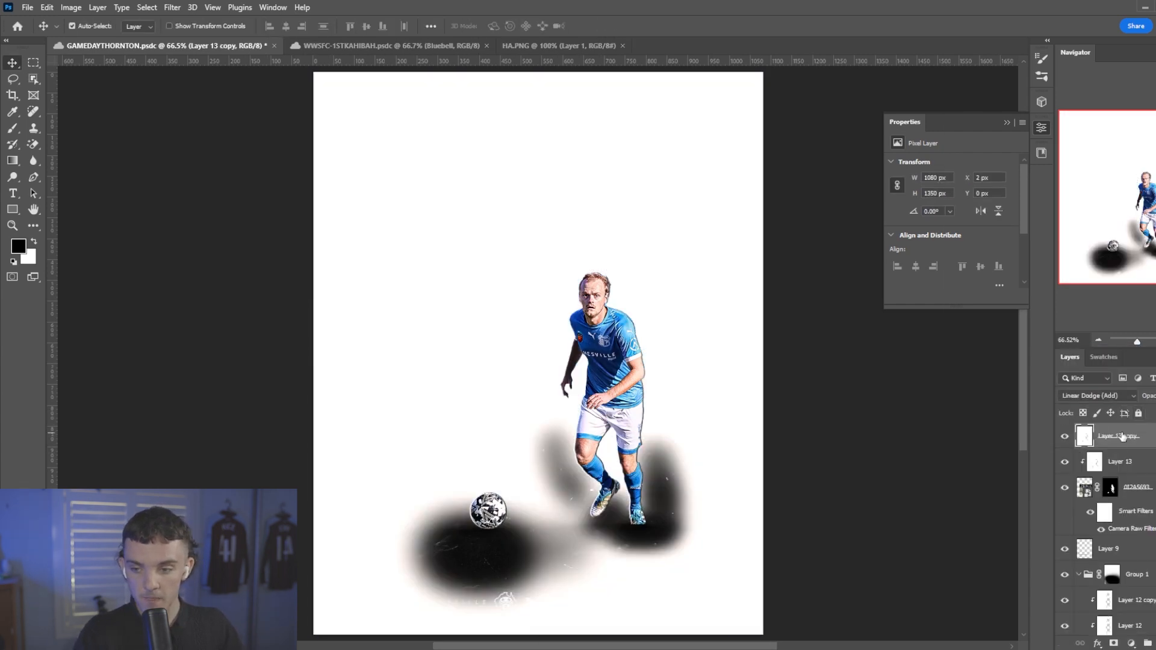
pyautogui.hotkey('ctrl', 't')
pyautogui.press('Left')
pyautogui.press('Left')
pyautogui.press('Left')
pyautogui.press('Left')
pyautogui.press('Left')
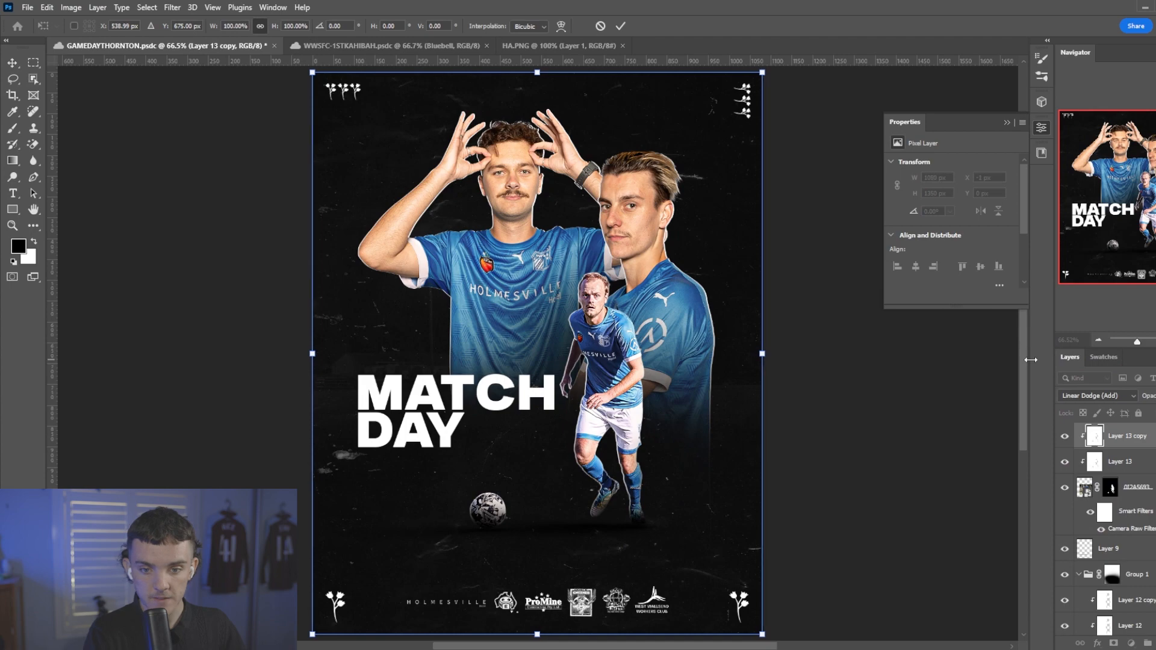
pyautogui.press('Return')
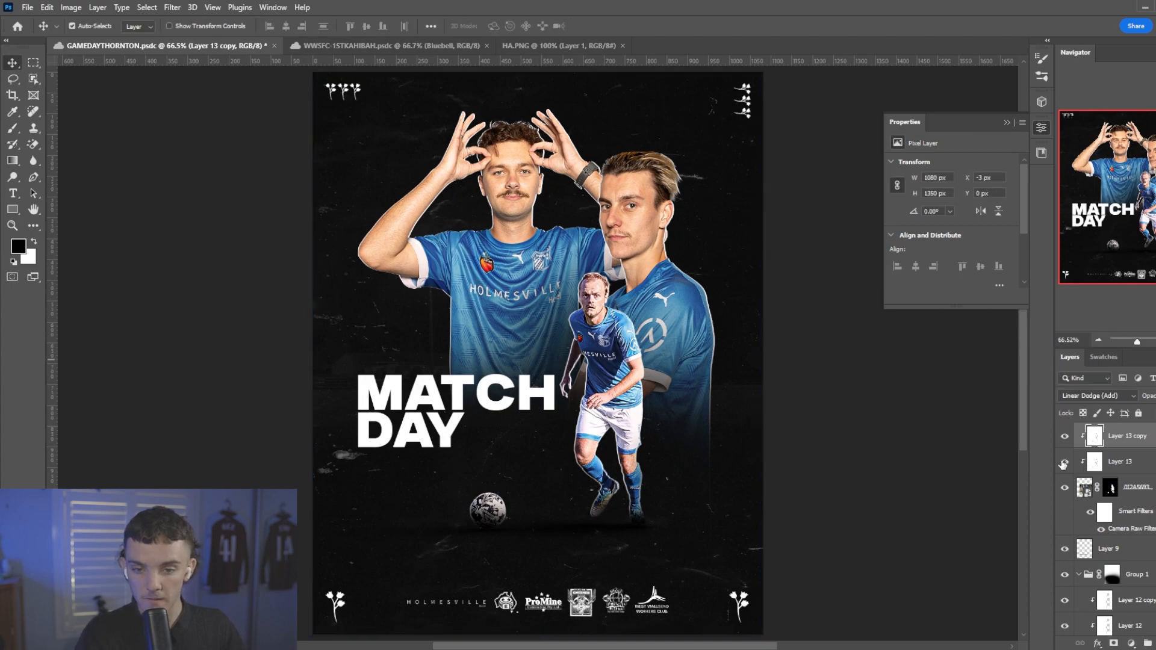
# Paint white on the running player's mask with a 10 px brush along his sleeve and shoulder edge beside the chest badge.
pyautogui.scroll(5, 596, 271)
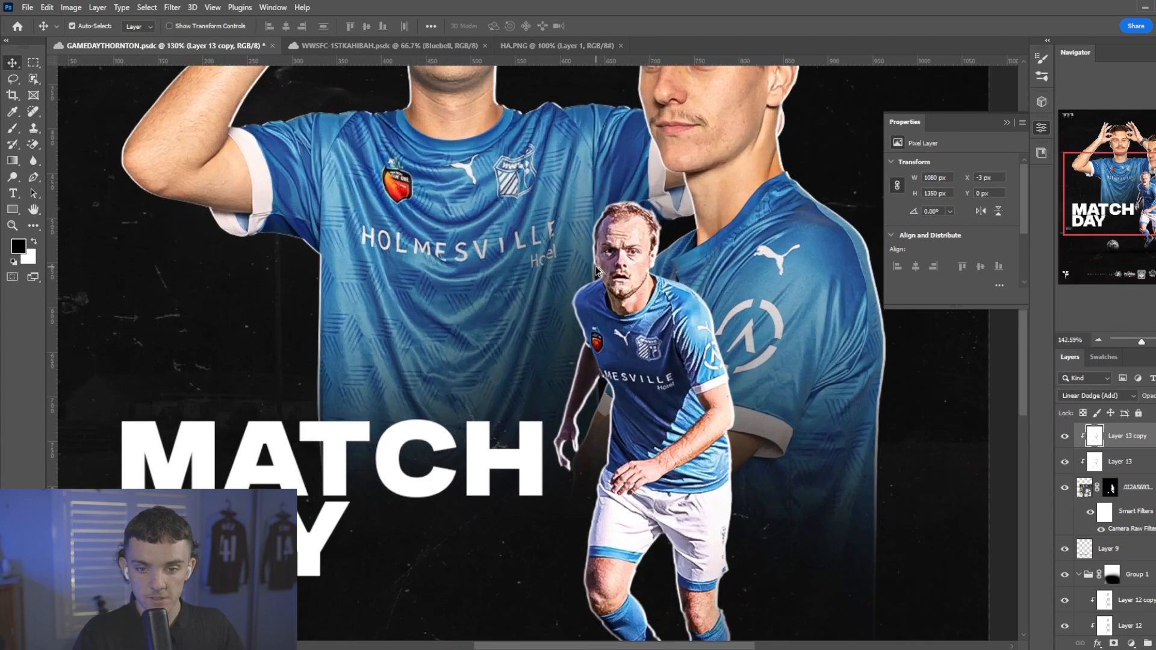
pyautogui.scroll(5, 596, 271)
pyautogui.click(656, 314)
pyautogui.click(1110, 491)
pyautogui.scroll(4, 513, 373)
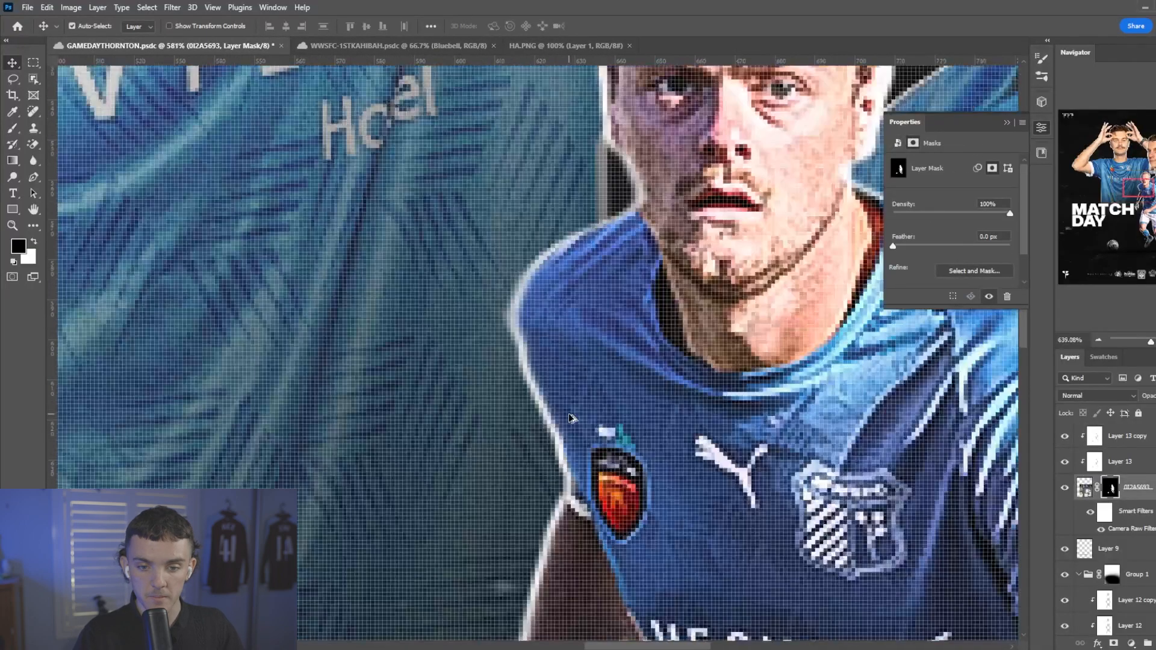
pyautogui.press('b')
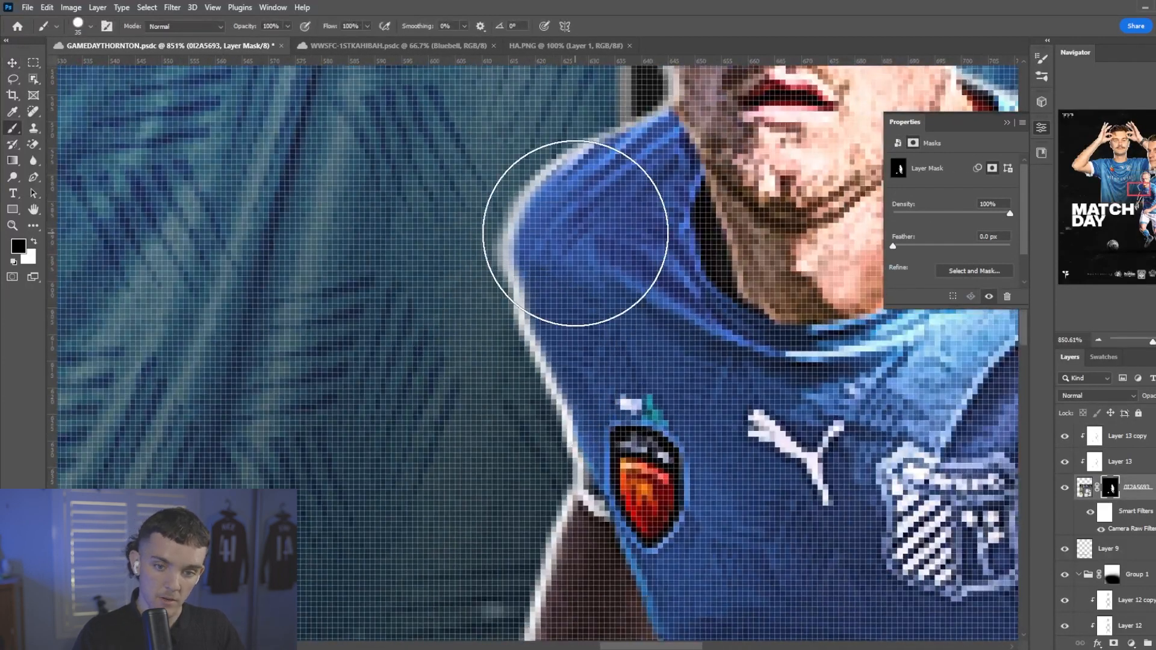
pyautogui.press('[')
pyautogui.press('[')
pyautogui.press('[')
pyautogui.press('x')
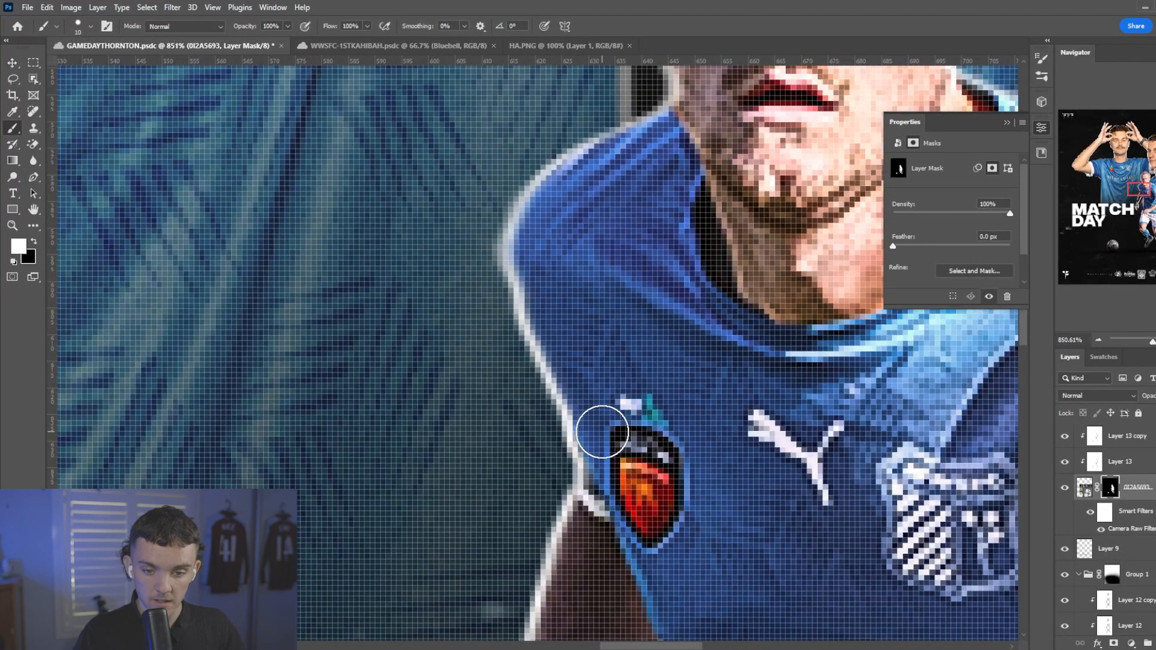
pyautogui.moveTo(601, 420)
pyautogui.mouseDown()
pyautogui.moveTo(534, 245)
pyautogui.moveTo(560, 191)
pyautogui.moveTo(678, 130)
pyautogui.mouseUp()
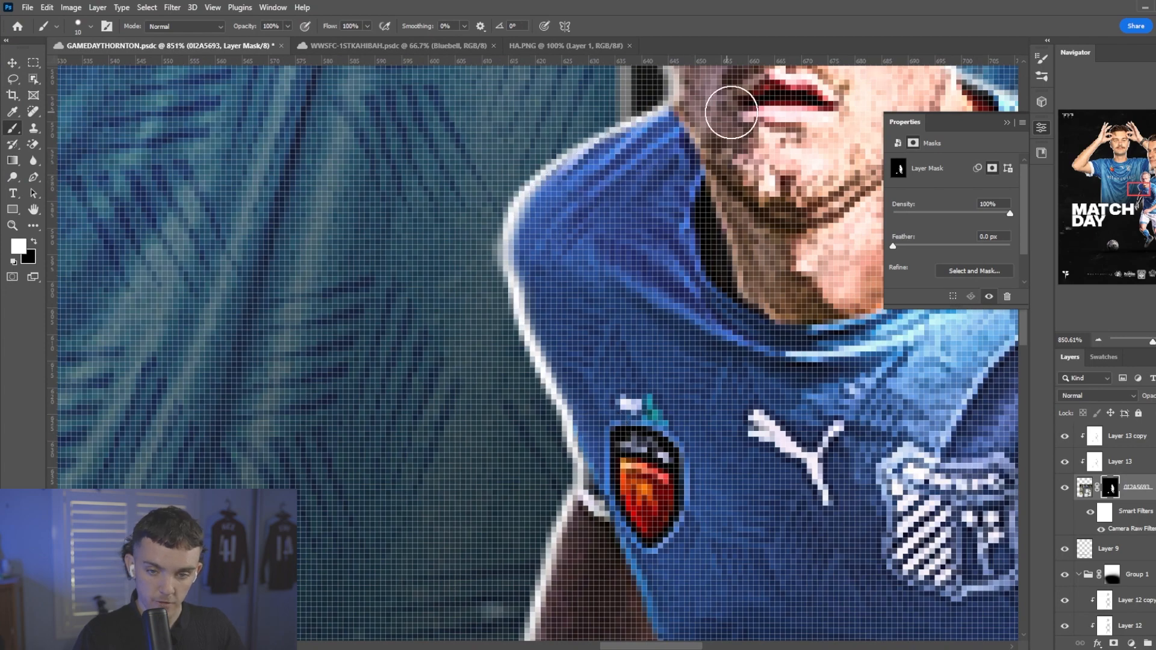
pyautogui.scroll(-4, 501, 391)
pyautogui.rightClick(544, 311)
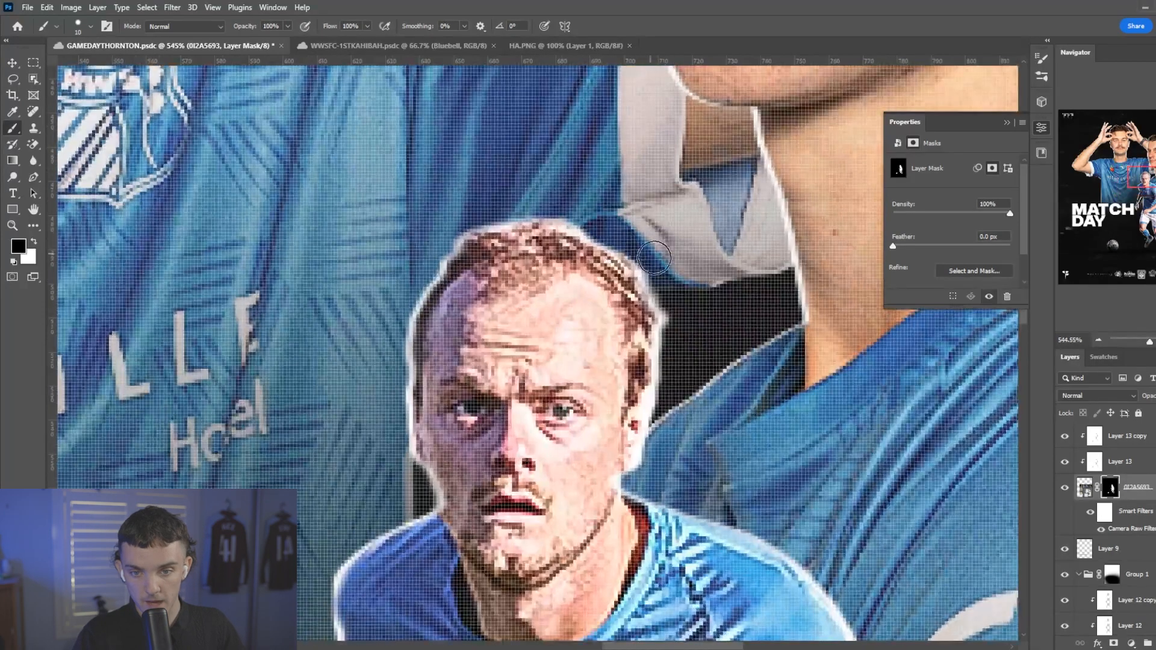
pyautogui.scroll(-10, 689, 327)
# Create a new layer in Group 1 above the side-facing player's rim layers.
pyautogui.press('v')
pyautogui.click(668, 222)
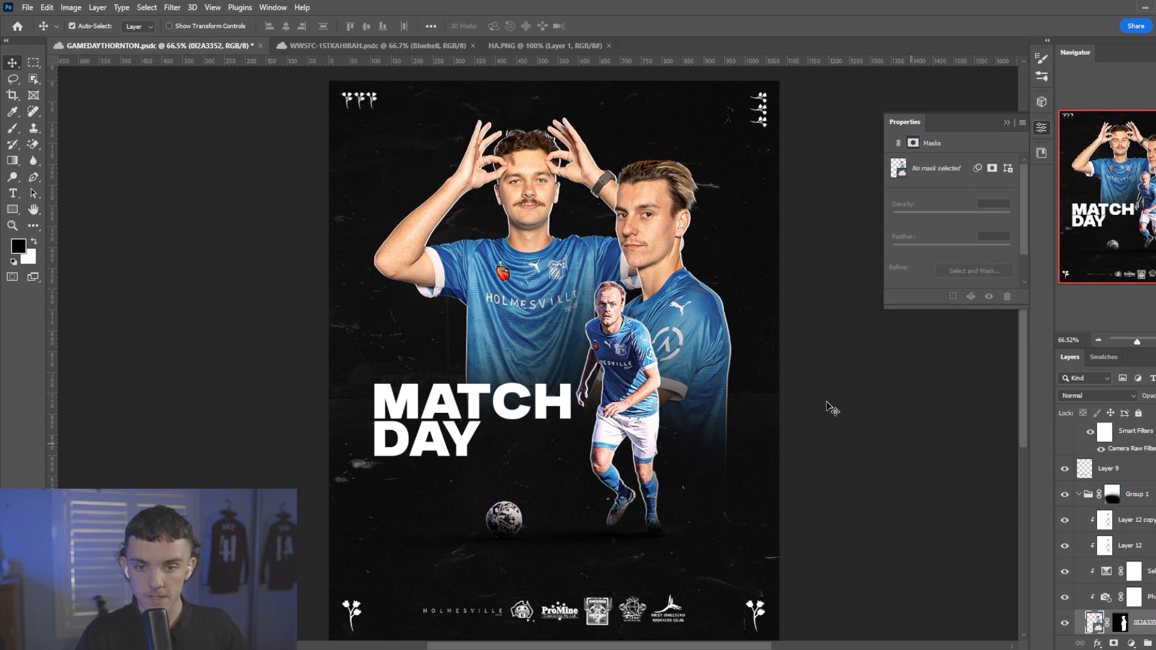
pyautogui.scroll(1, 1114, 512)
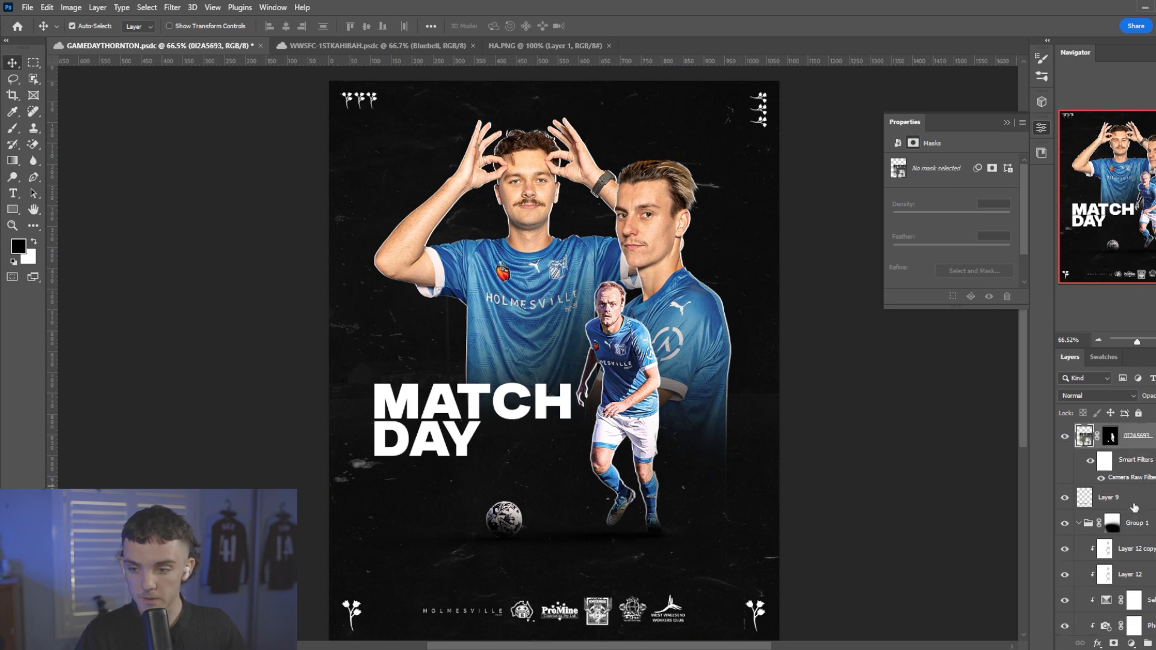
pyautogui.click(1112, 522)
pyautogui.hotkey('ctrl', 'shift', 'alt', 'n')
# Dab a soft black shadow behind the running player on the new layer, with a 175–200 px brush at 39% flow.
pyautogui.scroll(6, 595, 408)
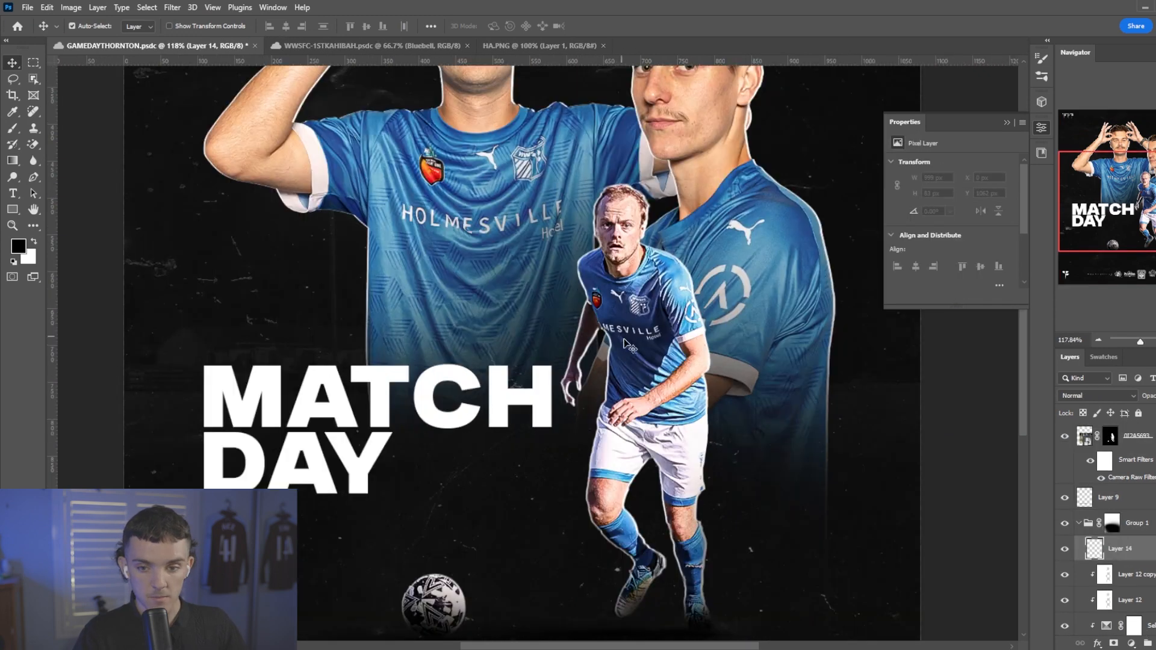
pyautogui.press('b')
pyautogui.rightClick(650, 295)
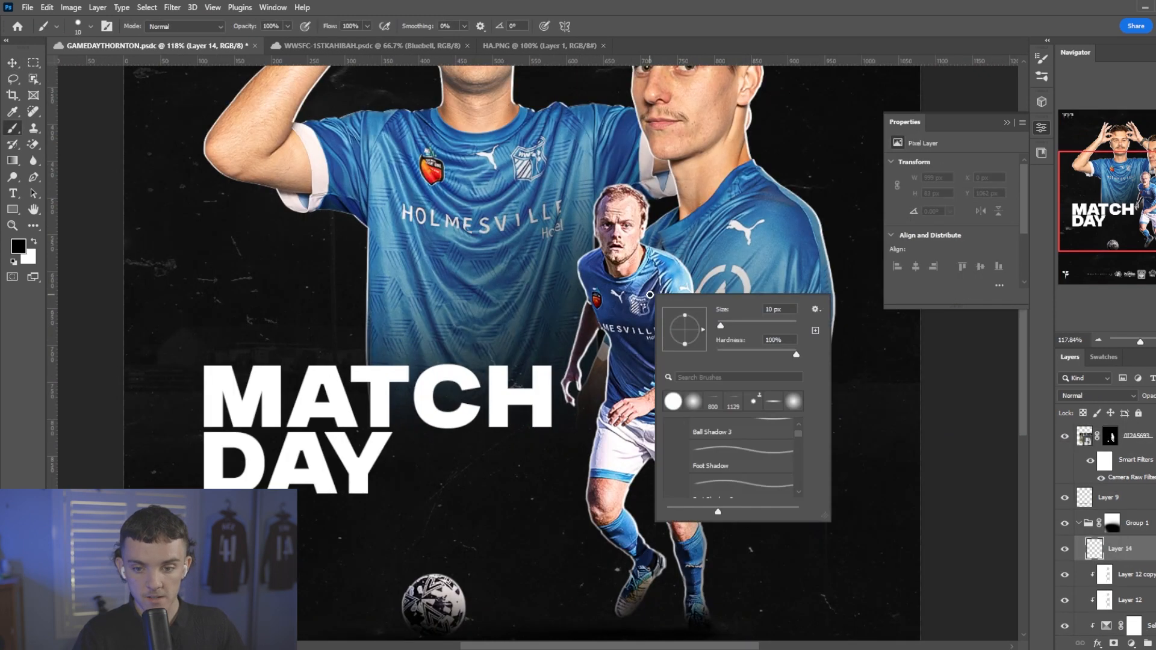
pyautogui.click(690, 403)
pyautogui.moveTo(338, 28); pyautogui.dragTo(300, 28)
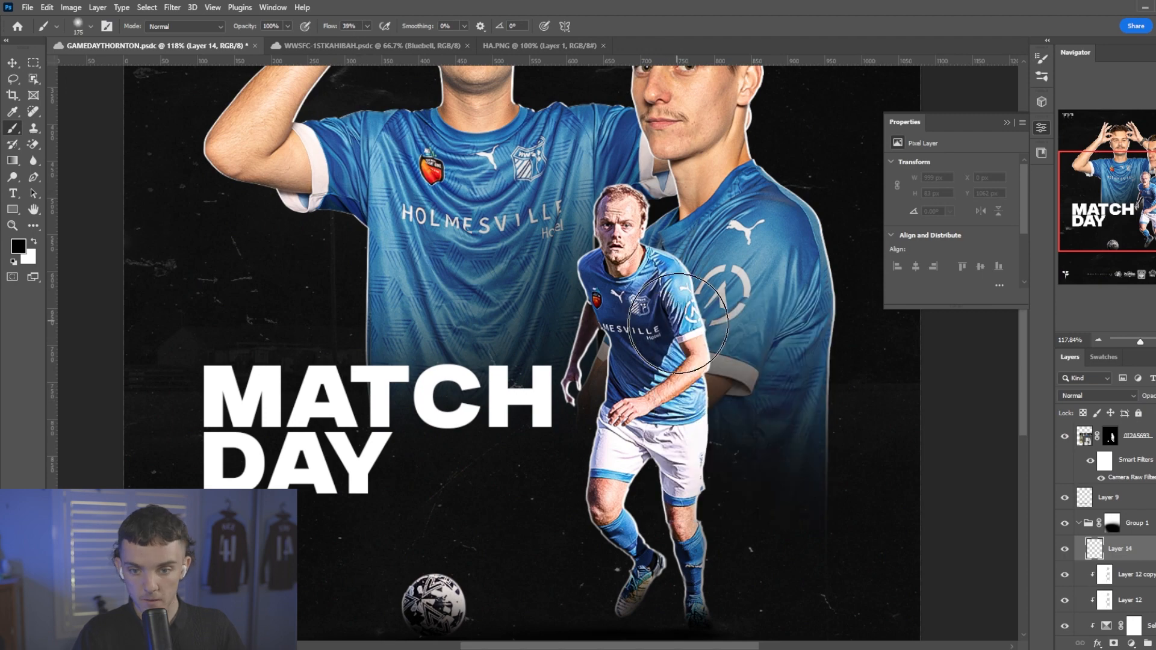
pyautogui.click(680, 326)
pyautogui.click(688, 395)
pyautogui.click(648, 284)
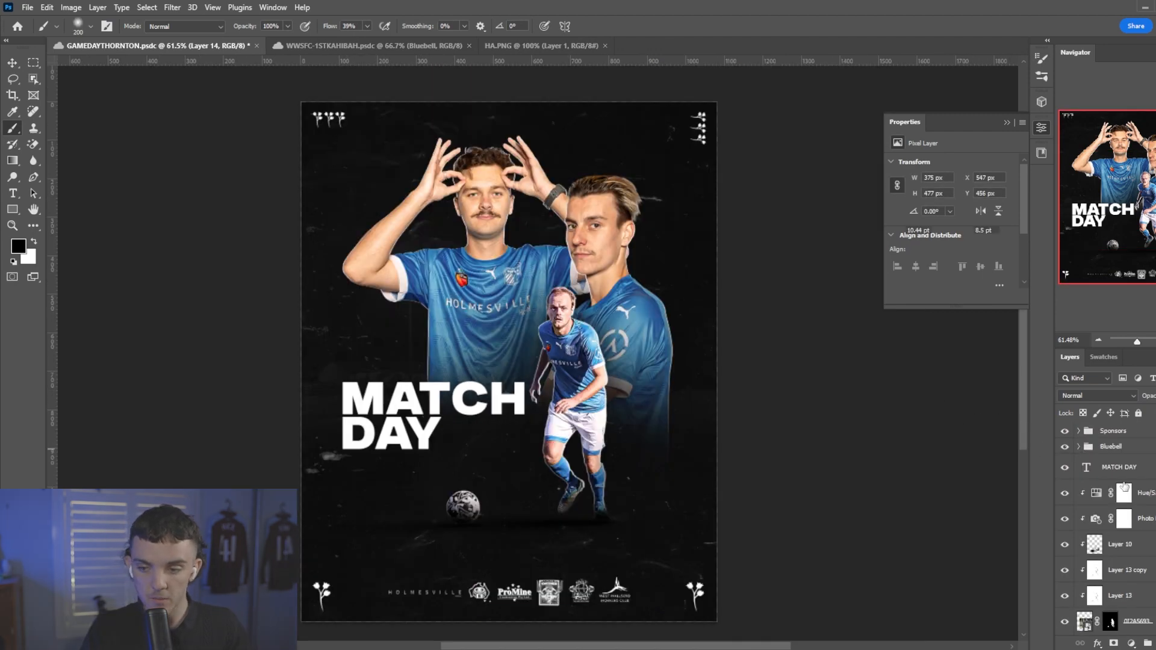
# Start a new text line just above the sponsor logos, above the MATCH DAY layer, in Museo Sans 900.
pyautogui.click(1121, 475)
pyautogui.scroll(-2, 451, 475)
pyautogui.press('t')
pyautogui.click(428, 520)
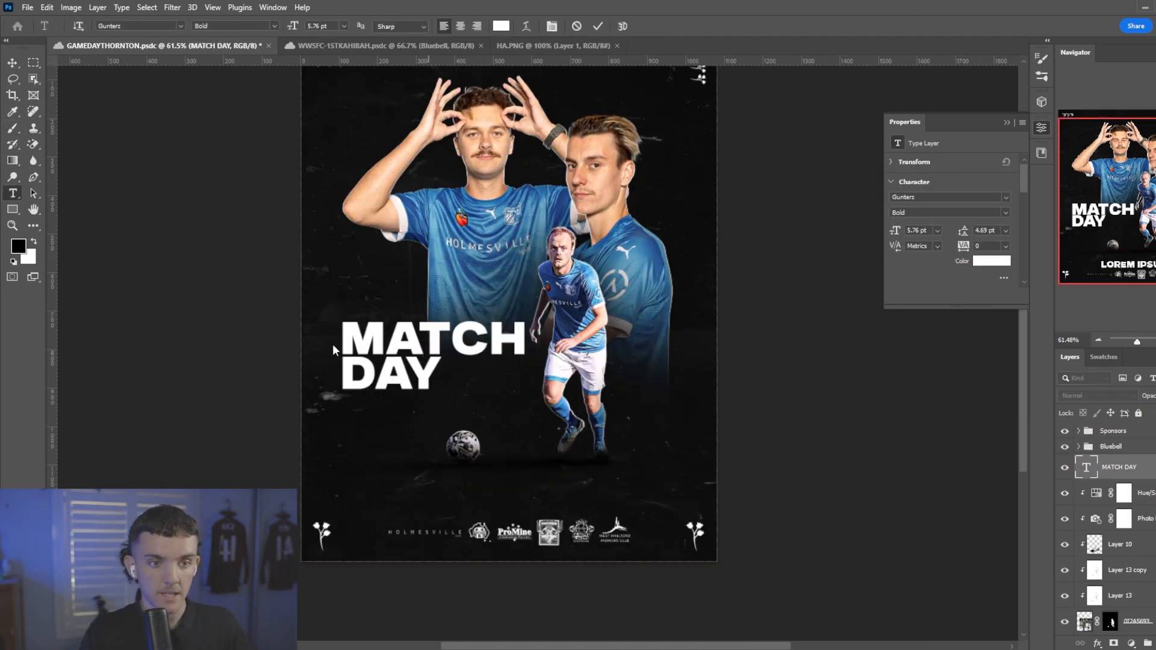
pyautogui.click(180, 26)
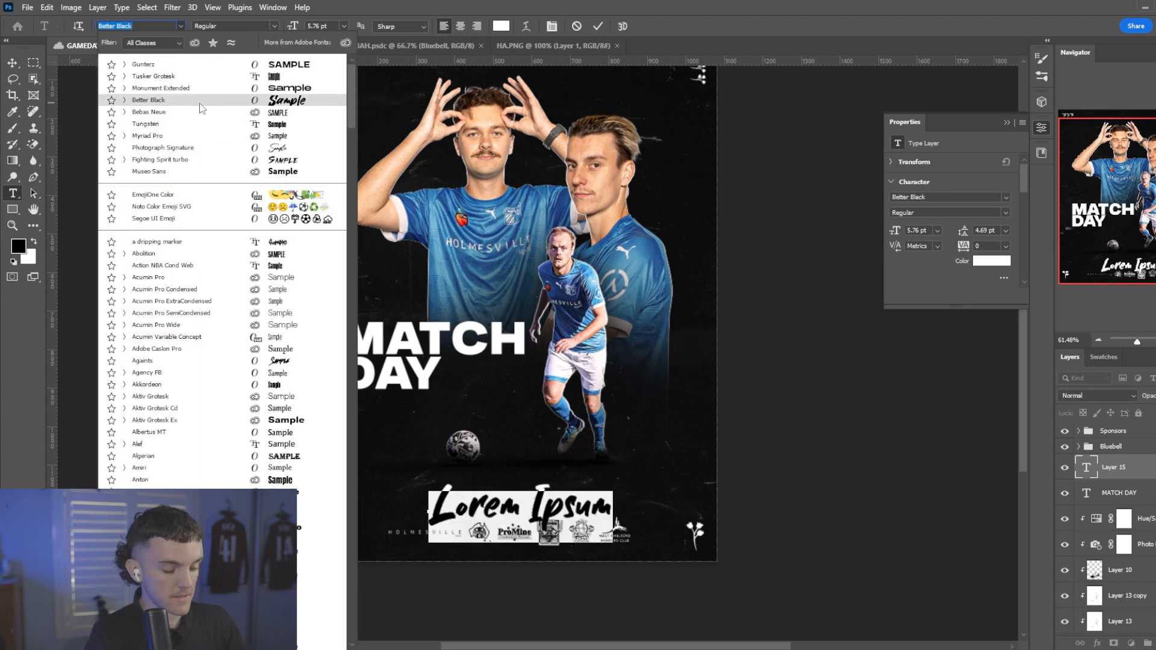
pyautogui.write('mus')
pyautogui.click(204, 65)
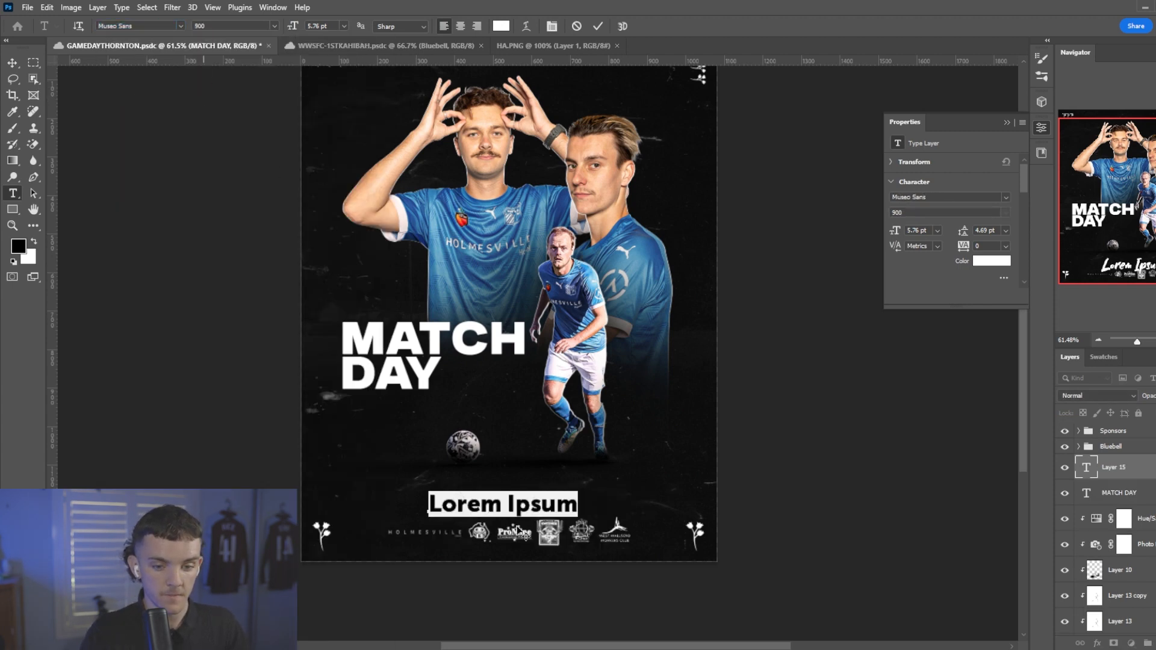
# Enter "12:30 & 2:30PM | Johnston Park" as the fixture text and format it in all caps.
pyautogui.write('12:30 & 2')
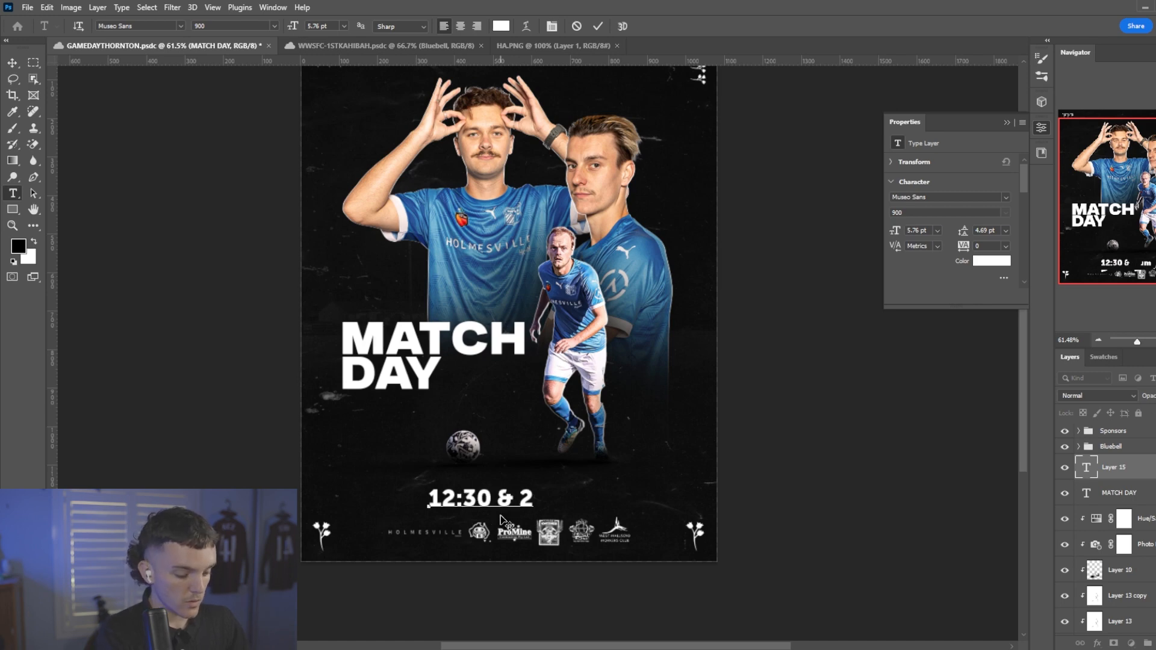
pyautogui.write(':30PM | JOHN')
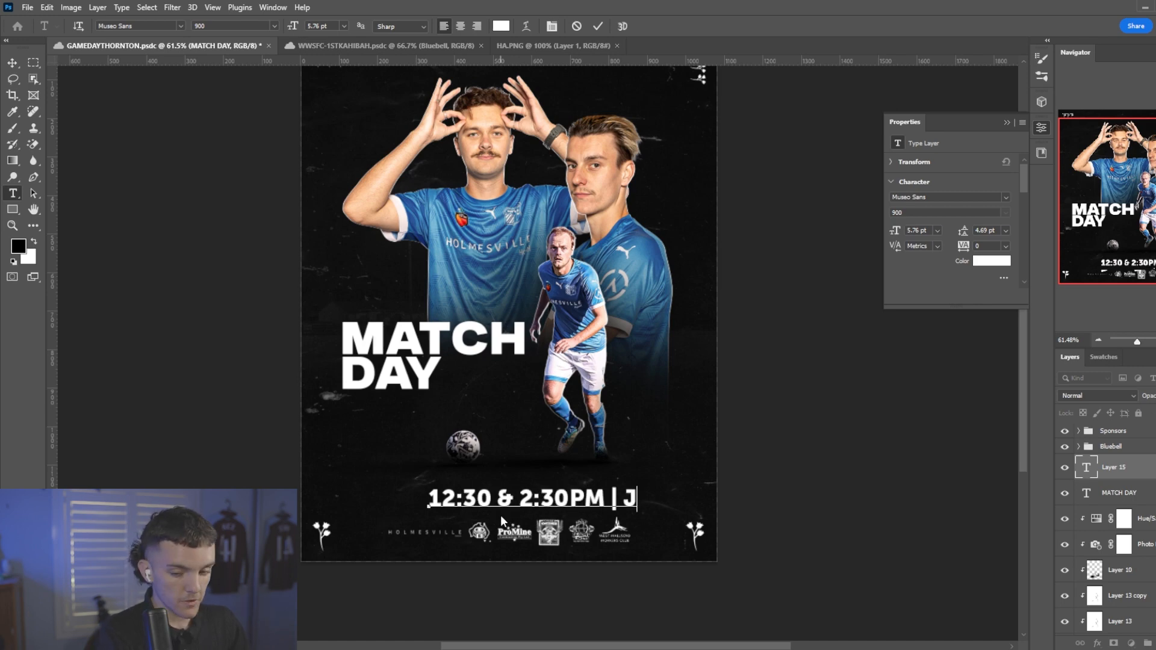
pyautogui.write('SOTO')
pyautogui.write('N')
pyautogui.moveTo(703, 491); pyautogui.dragTo(614, 491)
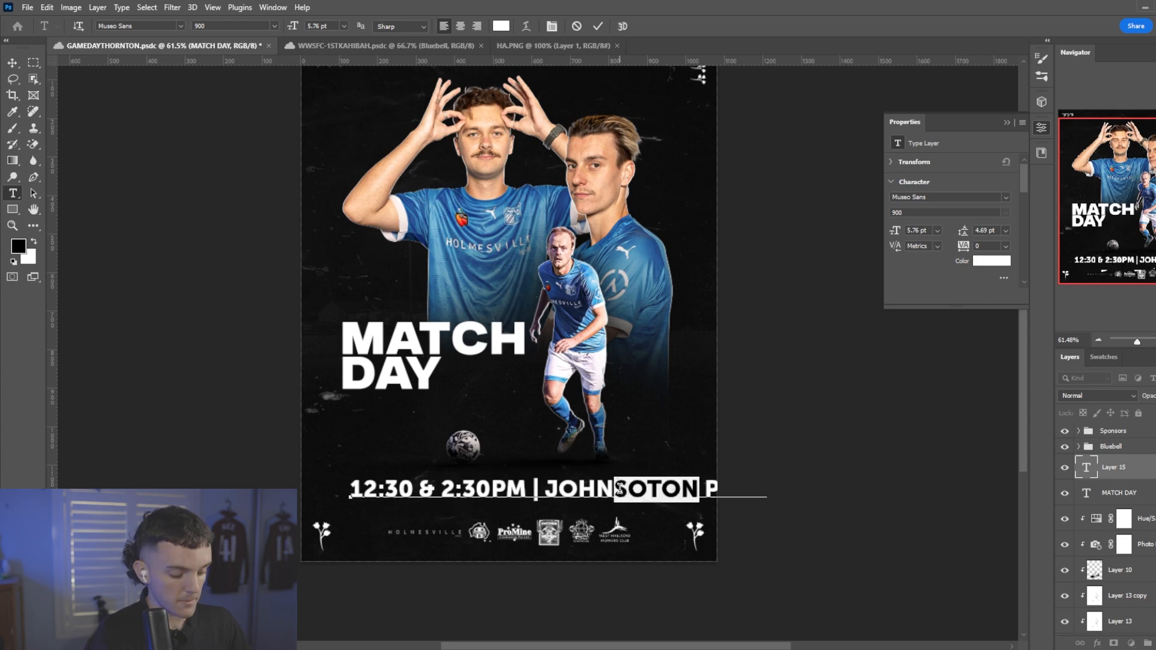
pyautogui.press('BackSpace')
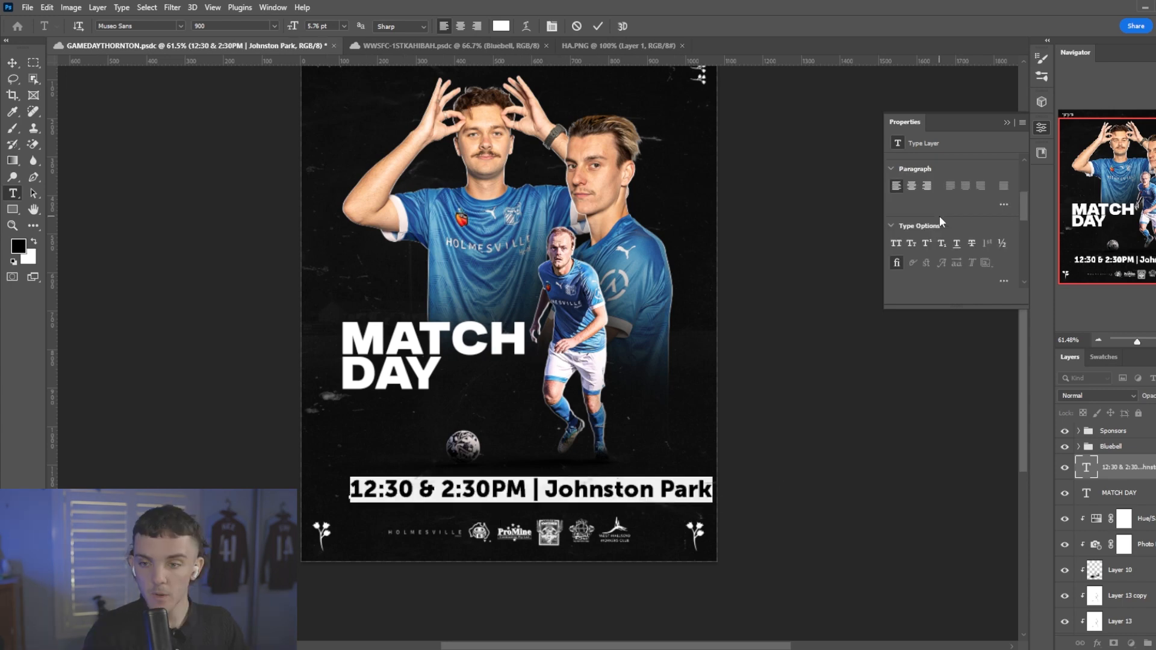
pyautogui.scroll(-1, 941, 221)
pyautogui.click(895, 203)
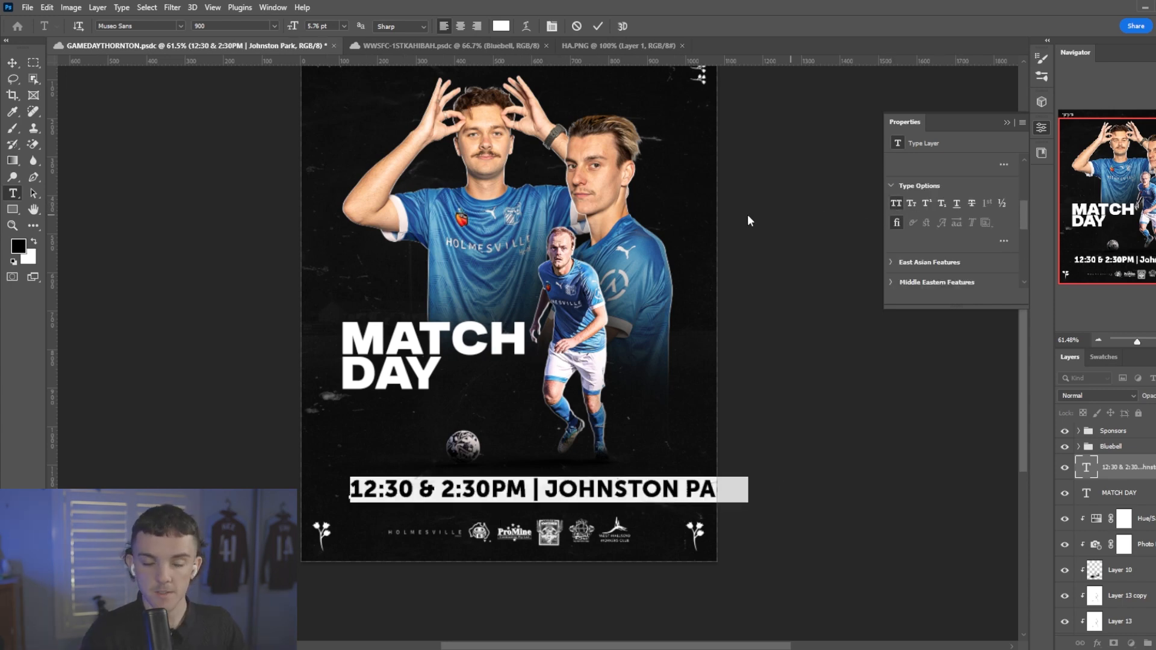
pyautogui.click(598, 26)
# Scale the fixture text down to about 35% and set its paragraph alignment to centred.
pyautogui.hotkey('ctrl', 't')
pyautogui.moveTo(752, 488); pyautogui.dragTo(487, 489)
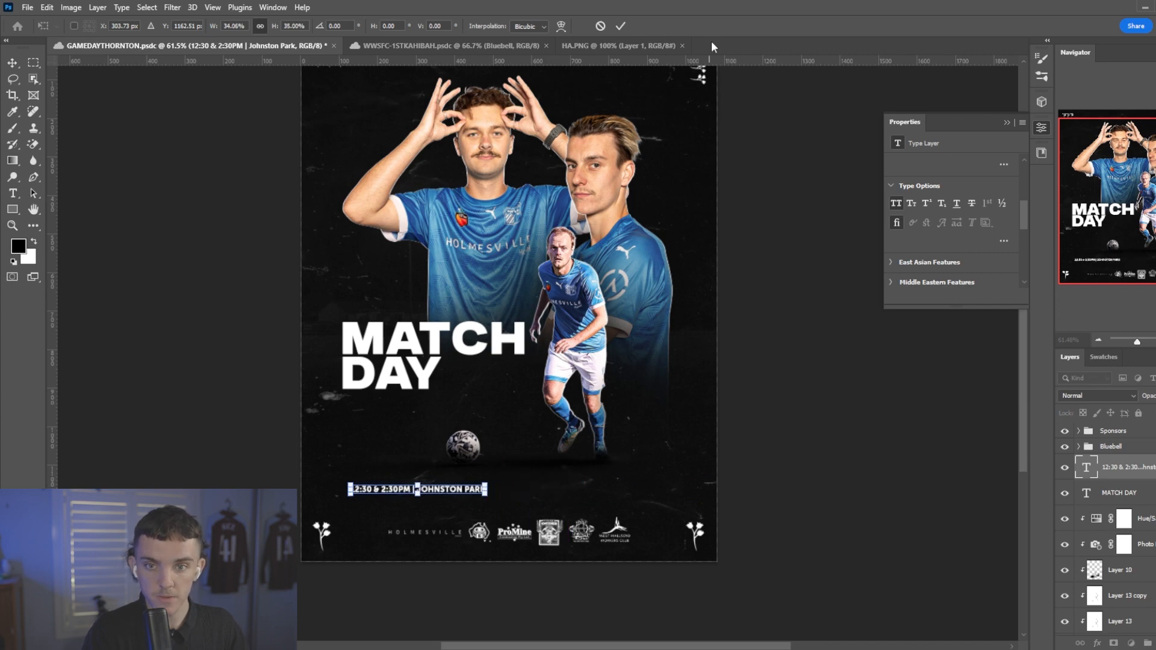
pyautogui.click(621, 27)
pyautogui.scroll(1, 927, 214)
pyautogui.click(912, 186)
# Align the fixture text to the horizontal centre of the canvas, using a whole-canvas selection that is cleared once aligned.
pyautogui.scroll(1, 926, 213)
pyautogui.scroll(-5, 601, 257)
pyautogui.click(34, 64)
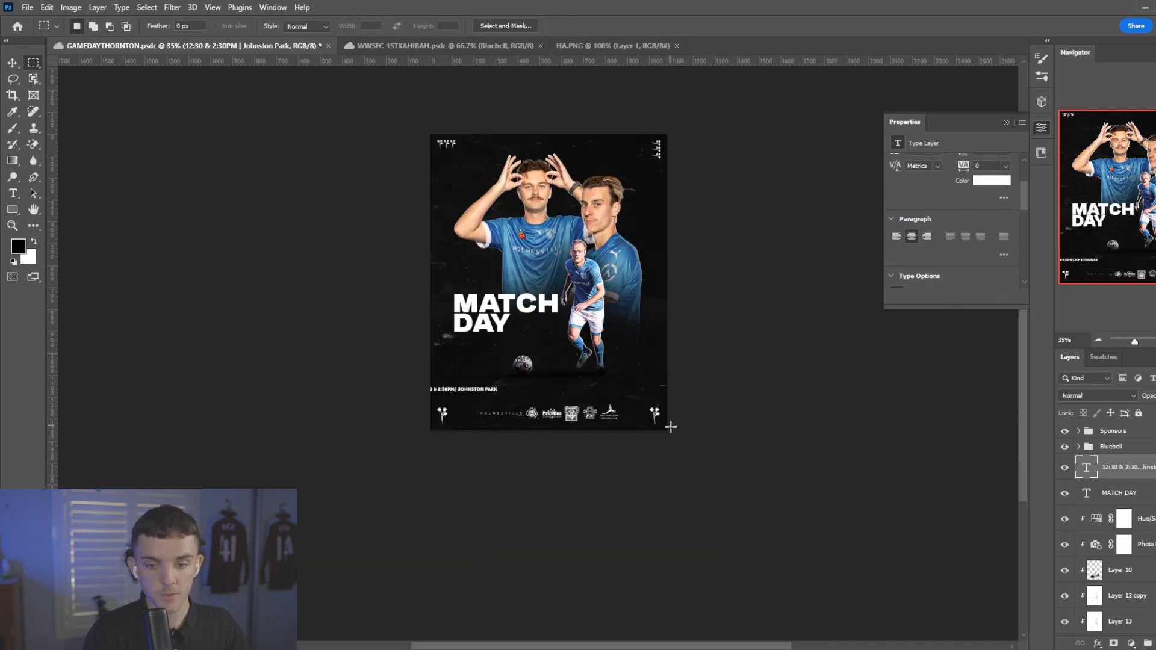
pyautogui.moveTo(670, 426); pyautogui.dragTo(358, 98)
pyautogui.press('b')
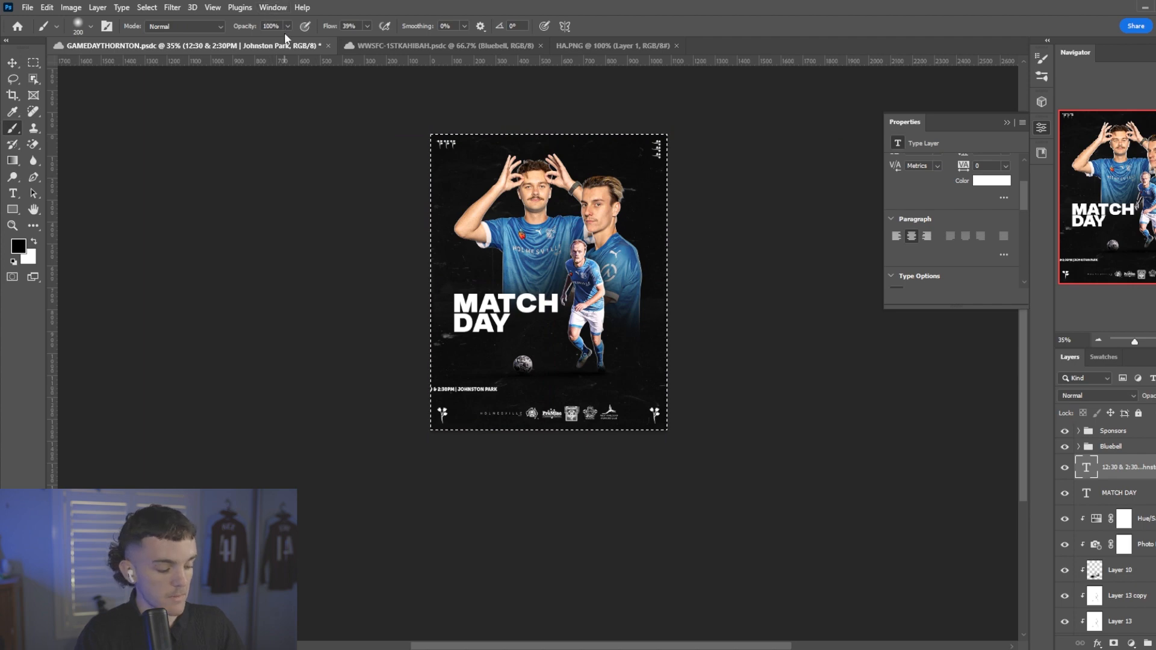
pyautogui.press('v')
pyautogui.click(286, 27)
pyautogui.hotkey('ctrl', 'd')
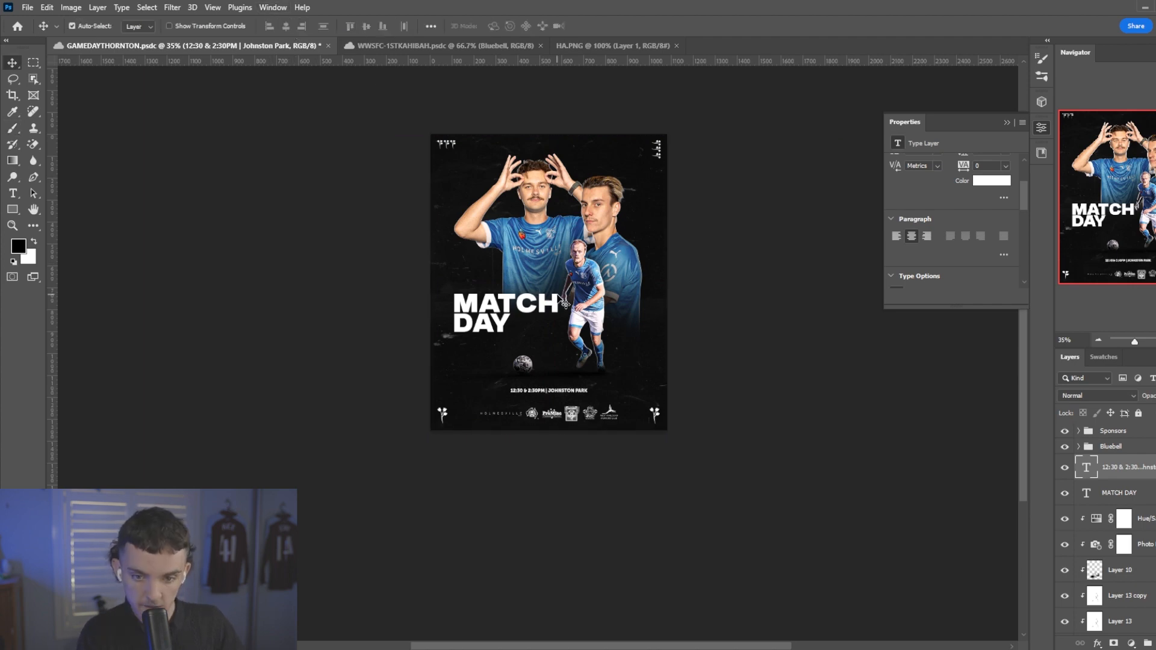
# Set the fixture text's tracking to 500 and its font size to 2.26 pt.
pyautogui.scroll(3, 565, 304)
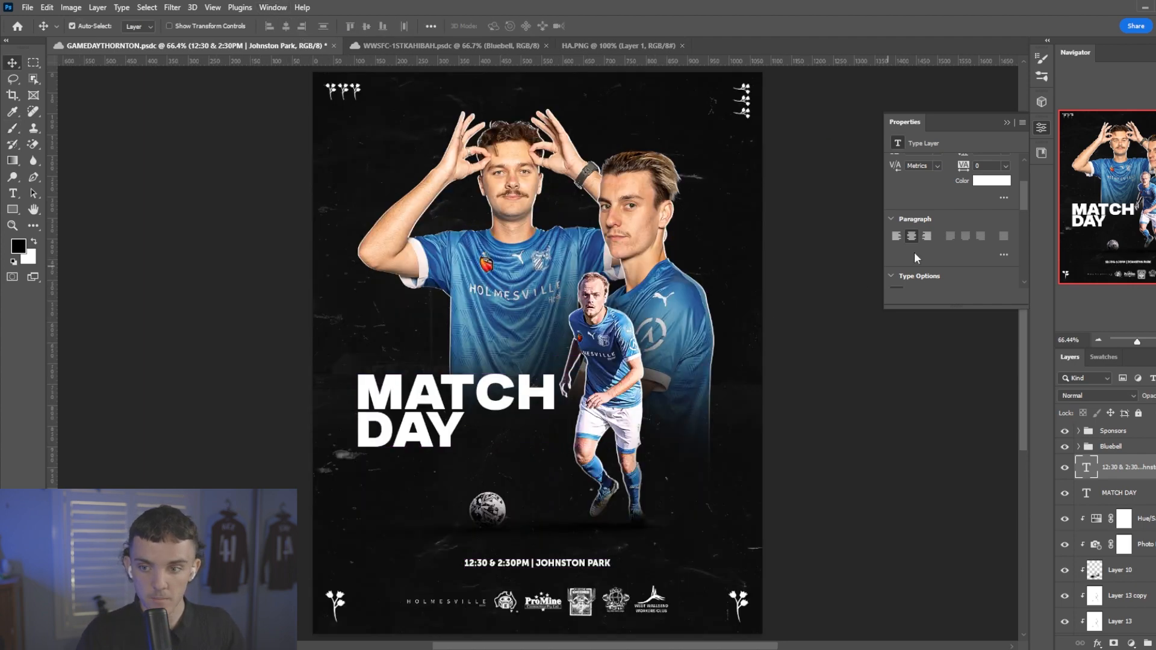
pyautogui.scroll(1, 907, 210)
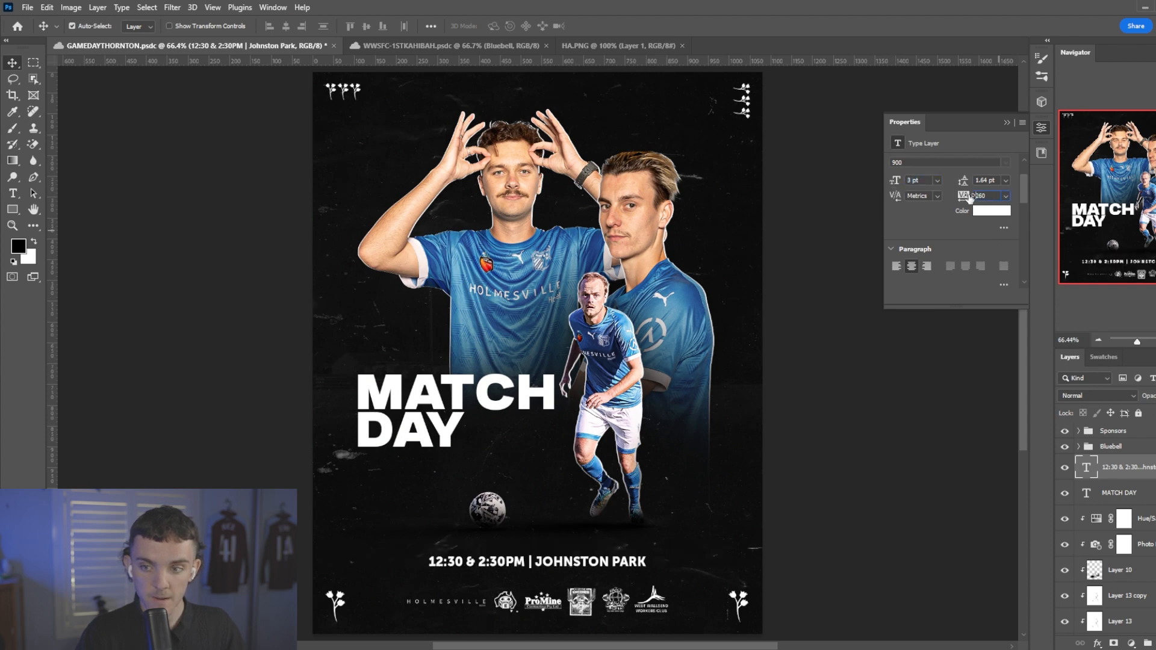
pyautogui.moveTo(969, 198); pyautogui.dragTo(978, 197)
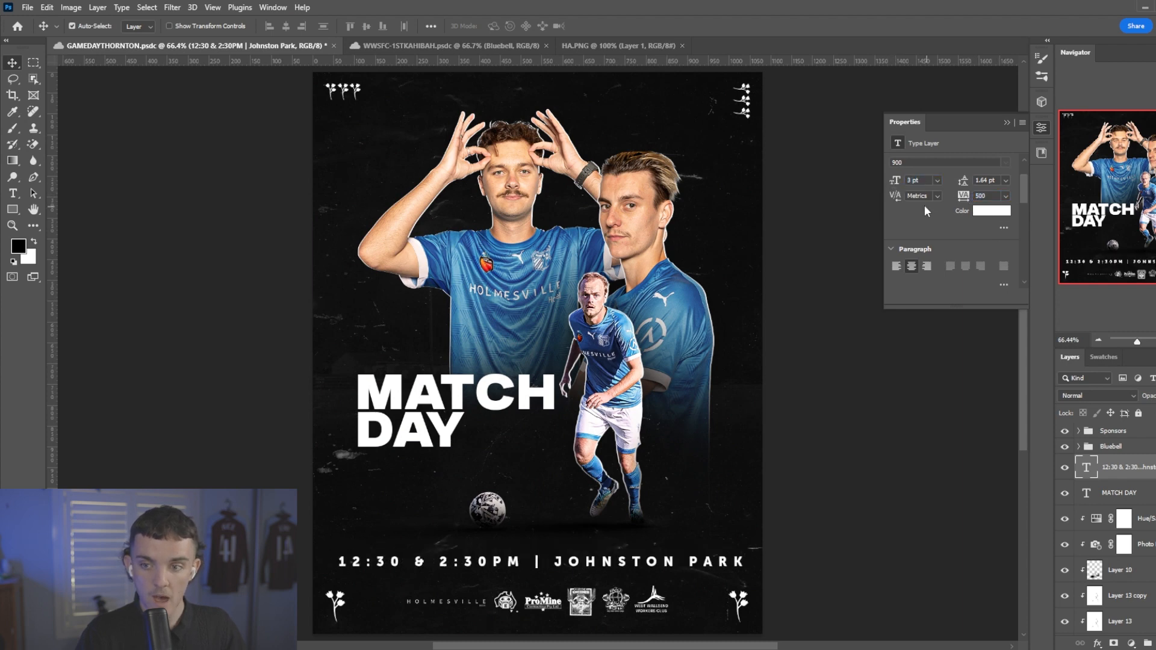
pyautogui.press('Return')
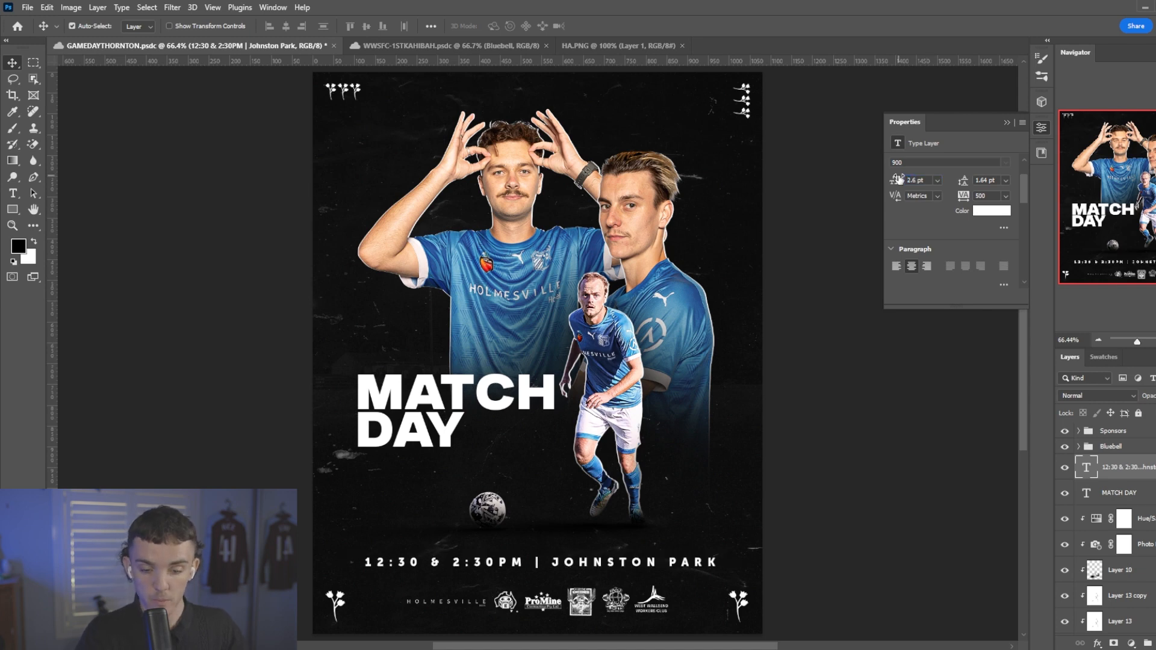
pyautogui.scroll(-1, 764, 238)
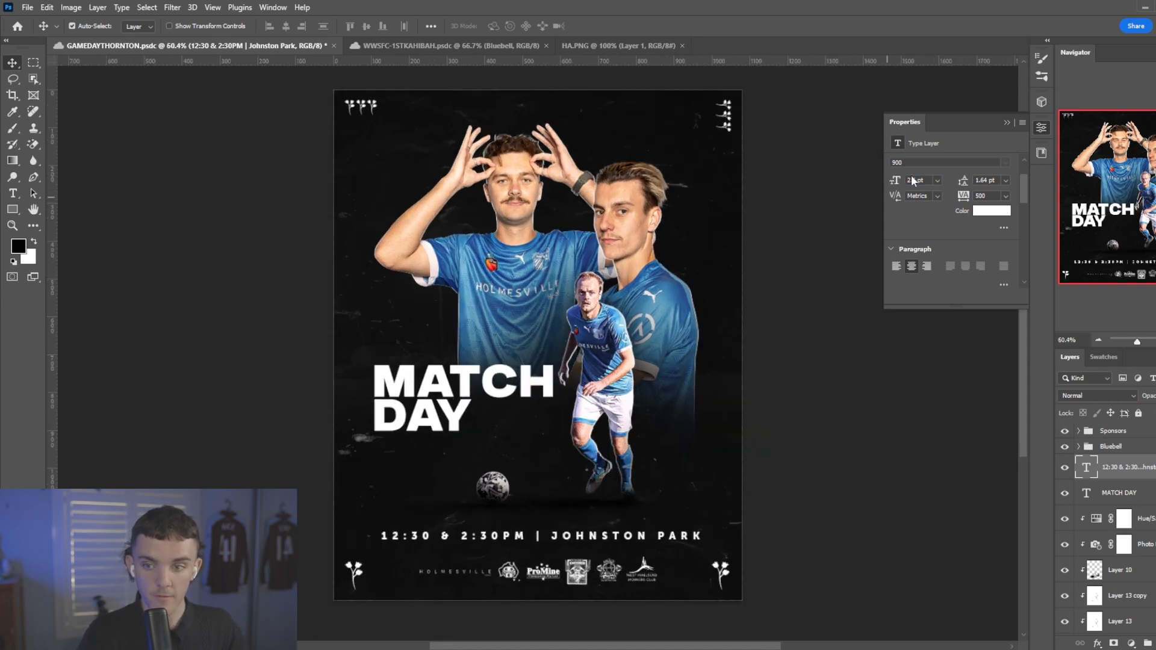
pyautogui.press('Return')
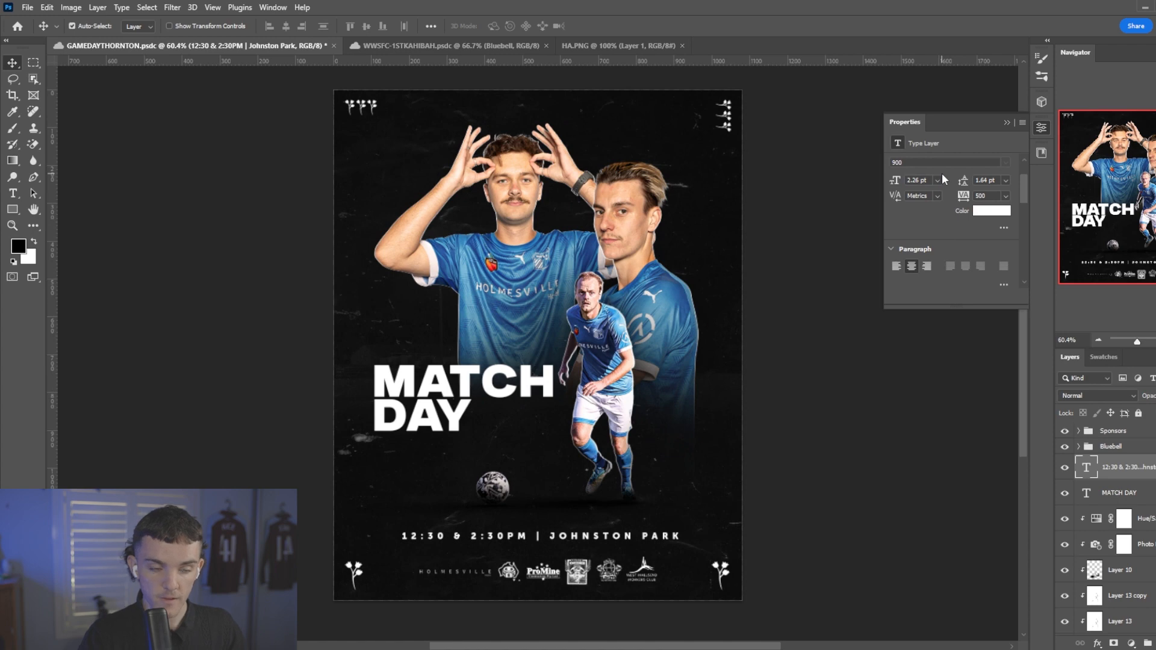
# Recentre the letter-spaced fixture text horizontally on the canvas and nudge it up 2 px.
pyautogui.click(34, 64)
pyautogui.moveTo(772, 608)
pyautogui.mouseDown()
pyautogui.moveTo(305, 259)
pyautogui.moveTo(319, 36)
pyautogui.mouseUp()
pyautogui.press('b')
pyautogui.press('v')
pyautogui.click(286, 26)
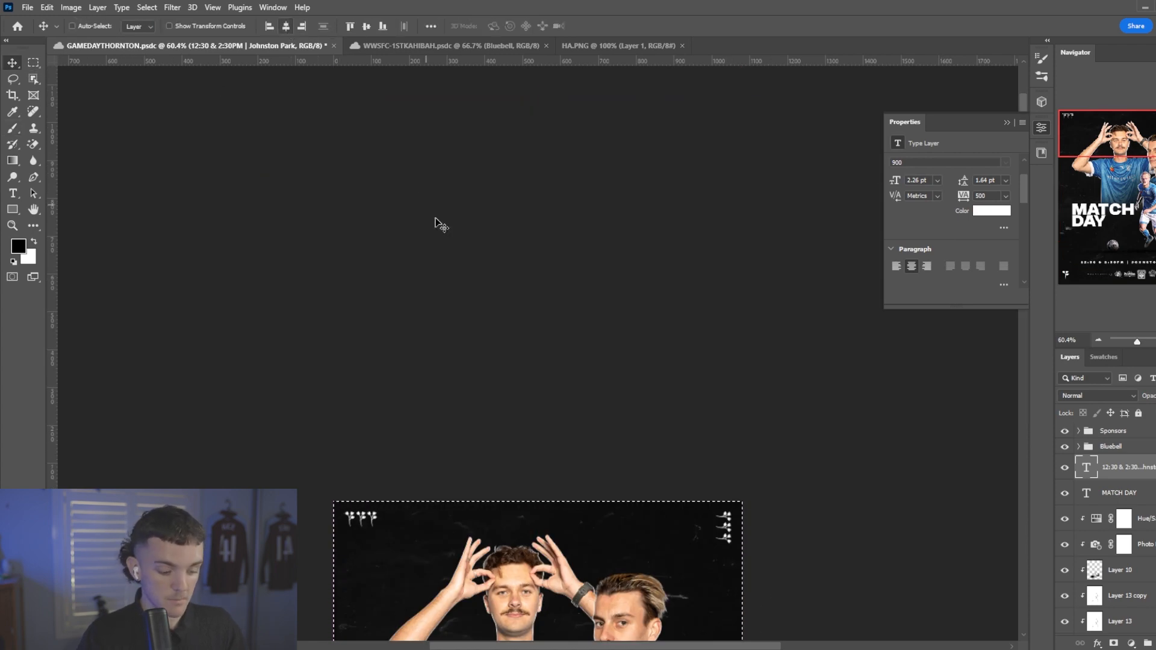
pyautogui.hotkey('ctrl', 'd')
pyautogui.hotkey('ctrl', '0')
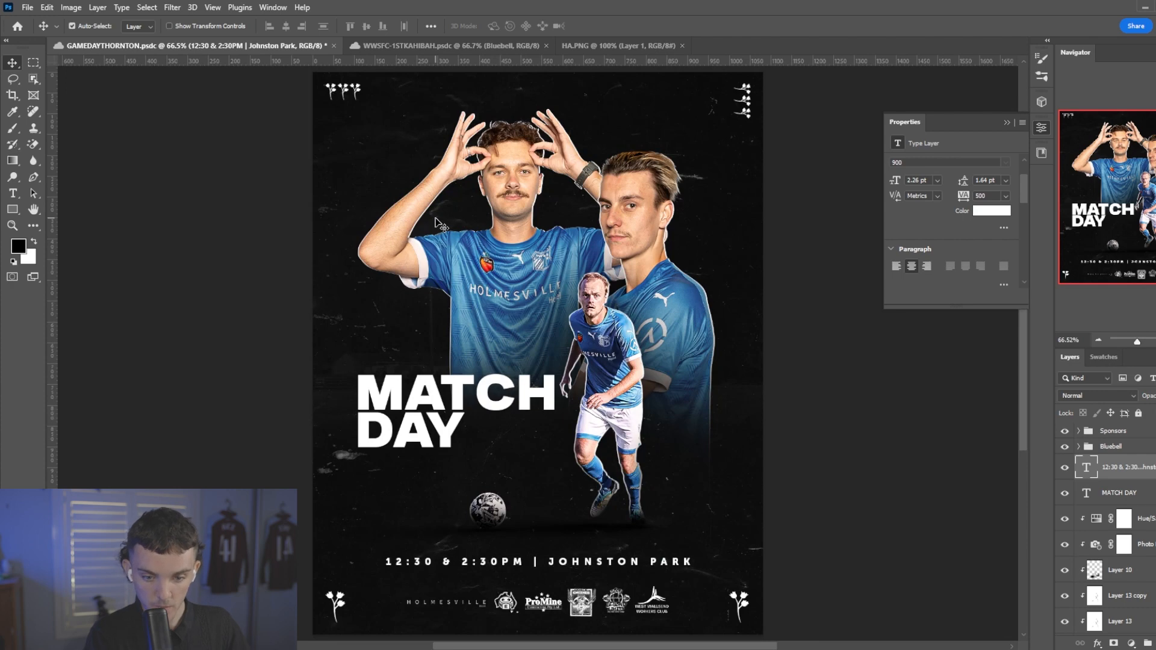
pyautogui.press('Up')
pyautogui.press('Up')
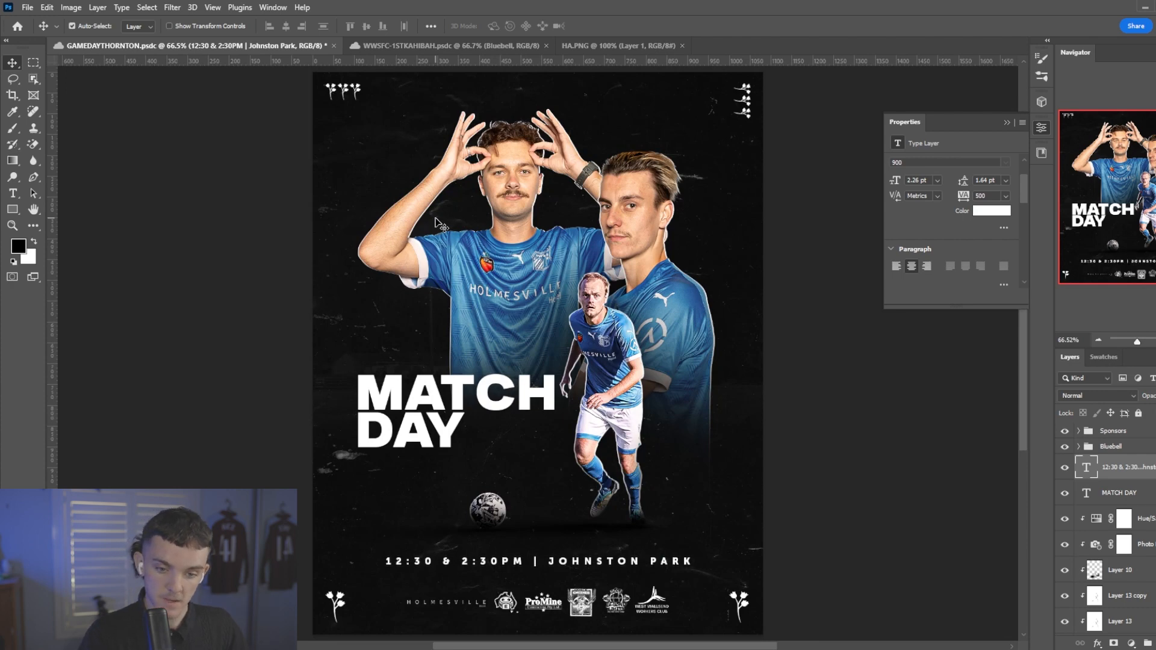
pyautogui.scroll(1, 380, 477)
pyautogui.scroll(10, 502, 498)
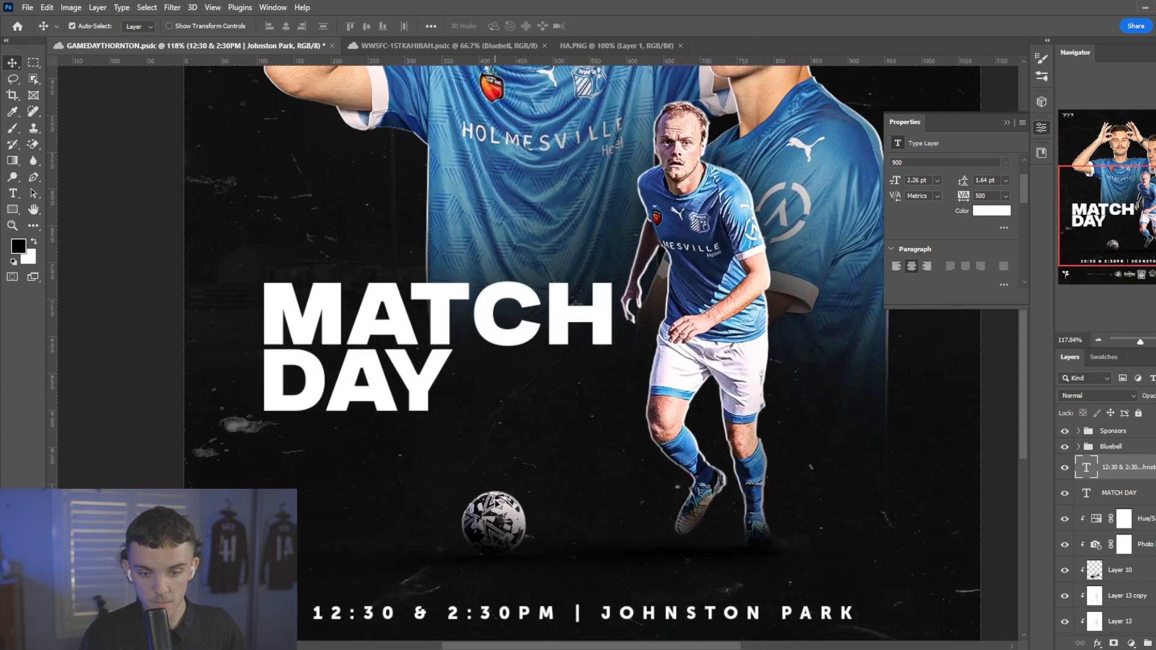
# Target the layer mask of the running player and ball cutout, and choose a hard round brush of 100 px for it.
pyautogui.click(493, 505)
pyautogui.scroll(-2, 1131, 545)
pyautogui.click(1111, 538)
pyautogui.press('b')
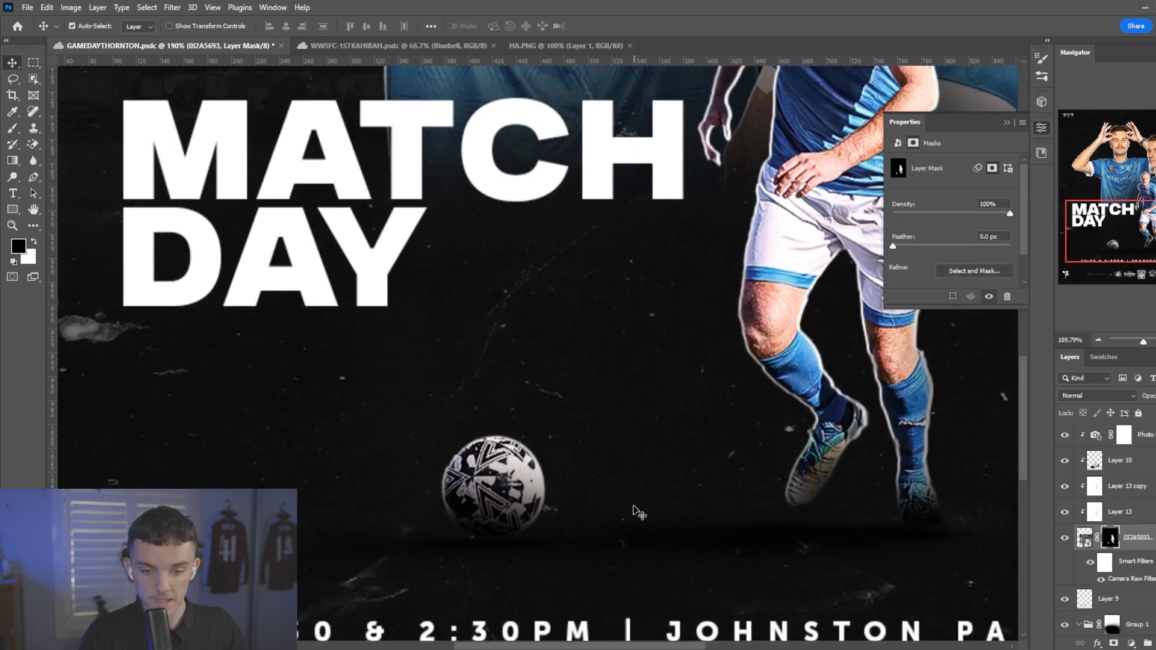
pyautogui.scroll(5, 481, 446)
pyautogui.press('[')
pyautogui.press('[')
pyautogui.press('[')
pyautogui.press('[')
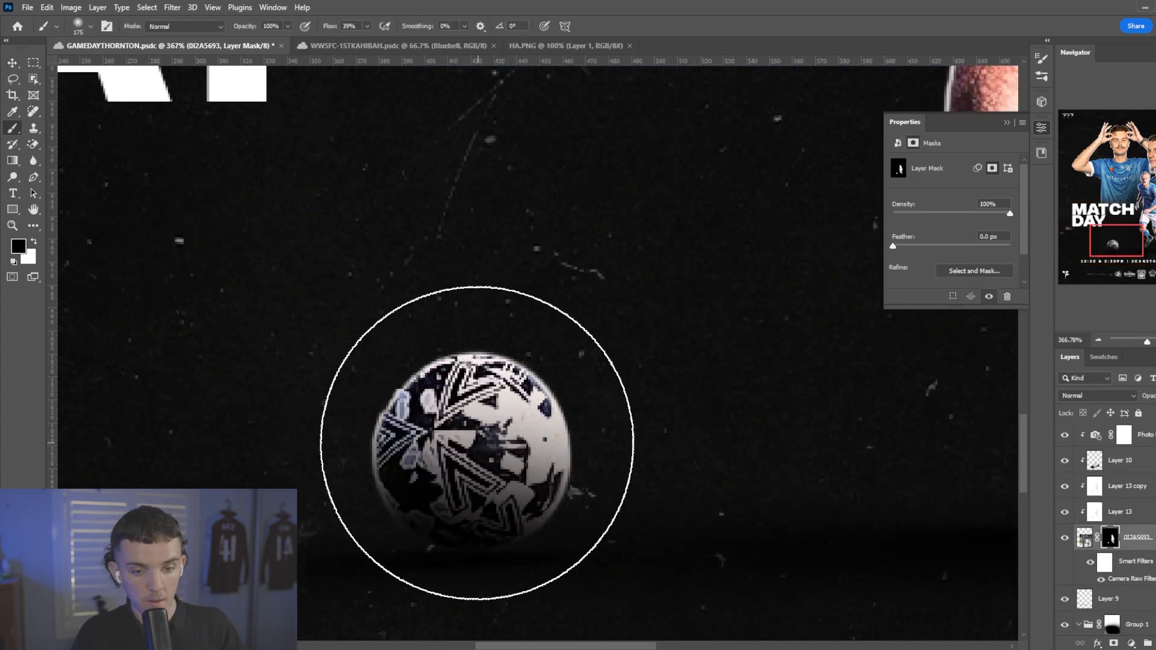
pyautogui.rightClick(476, 464)
pyautogui.click(512, 531)
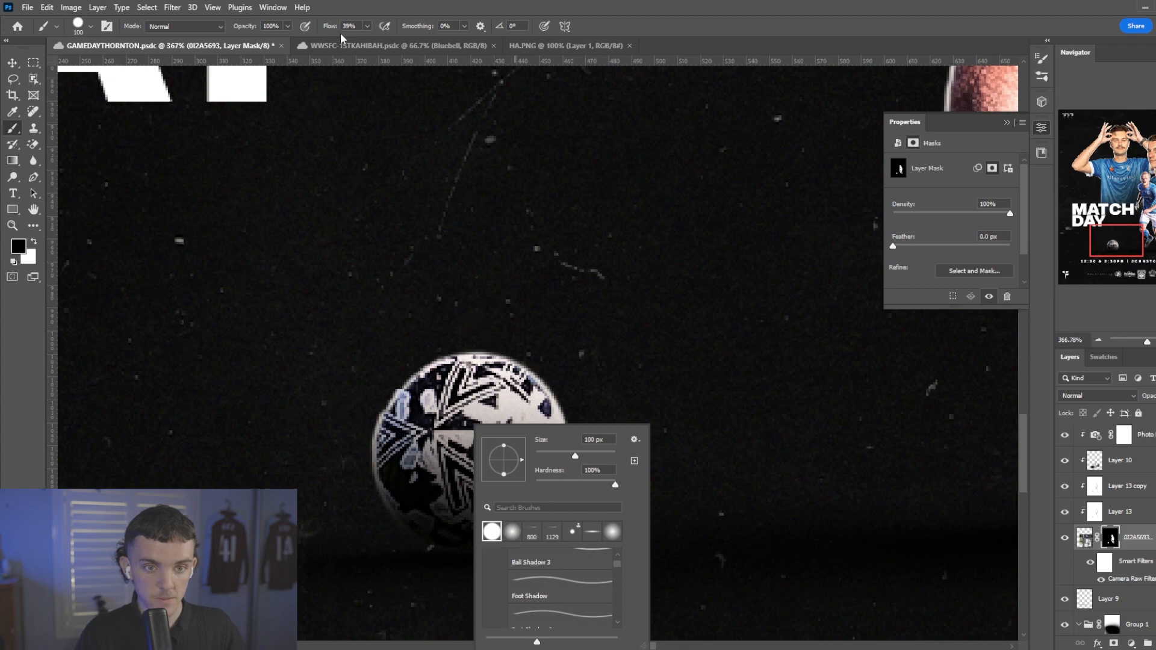
# Set the mask brush to 100% flow with white as the paint colour and reduce its size to 80 px.
pyautogui.hotkey('shift', '0')
pyautogui.press('Return')
pyautogui.press('x')
pyautogui.scroll(-6, 474, 450)
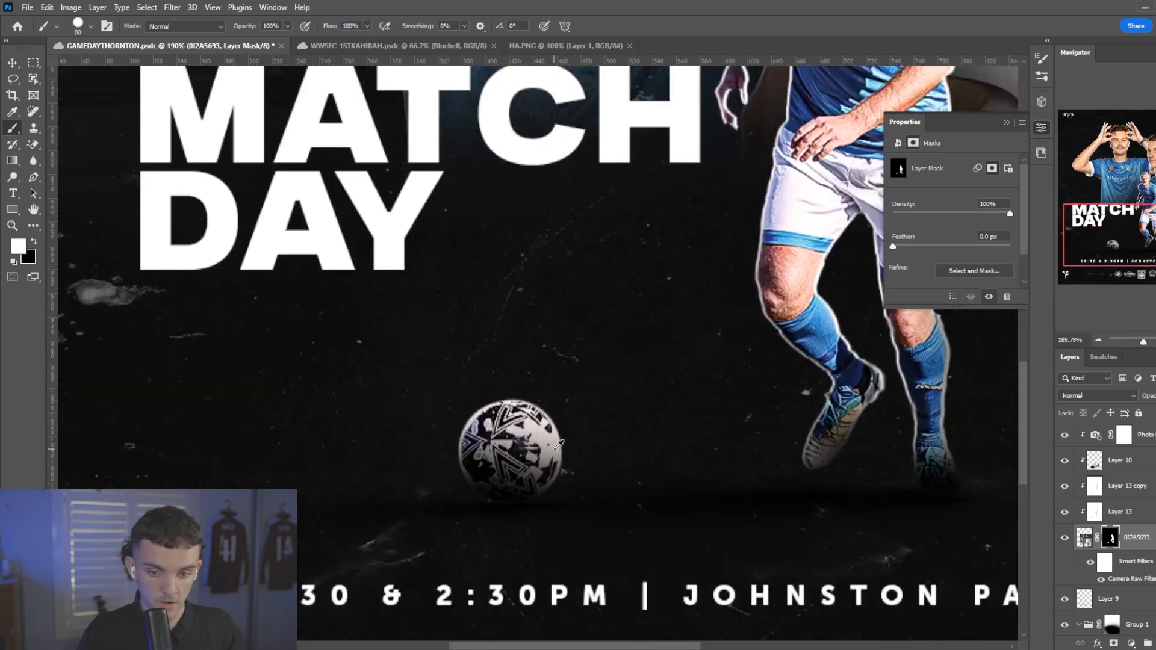
pyautogui.scroll(3, 581, 437)
pyautogui.press('[')
pyautogui.press('[')
pyautogui.scroll(1, 581, 437)
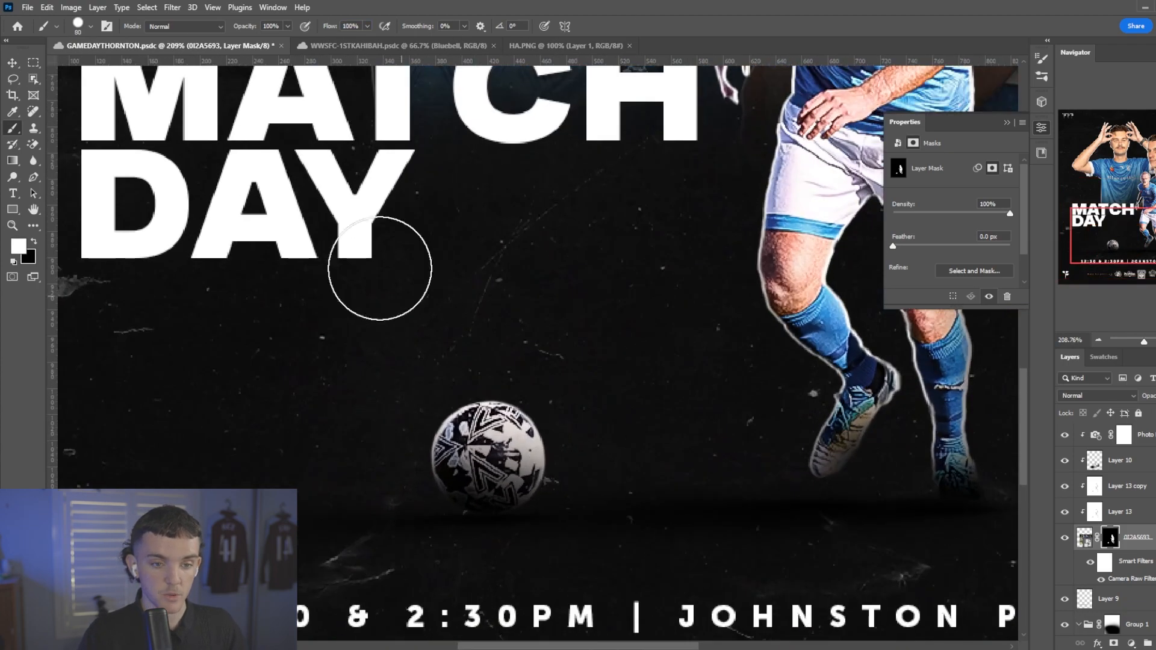
# Add a black outer glow of 38 px in Normal blend mode to the MATCH DAY title and raise the glow's opacity.
pyautogui.press('v')
pyautogui.click(353, 237)
pyautogui.scroll(-4, 599, 388)
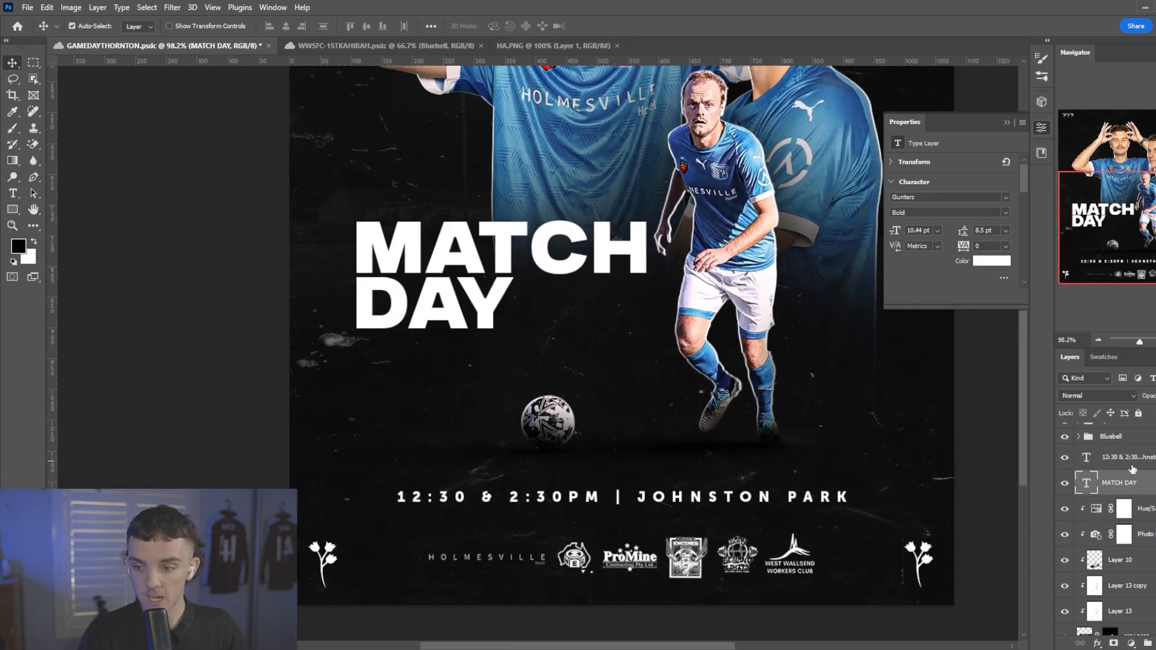
pyautogui.scroll(-3, 764, 499)
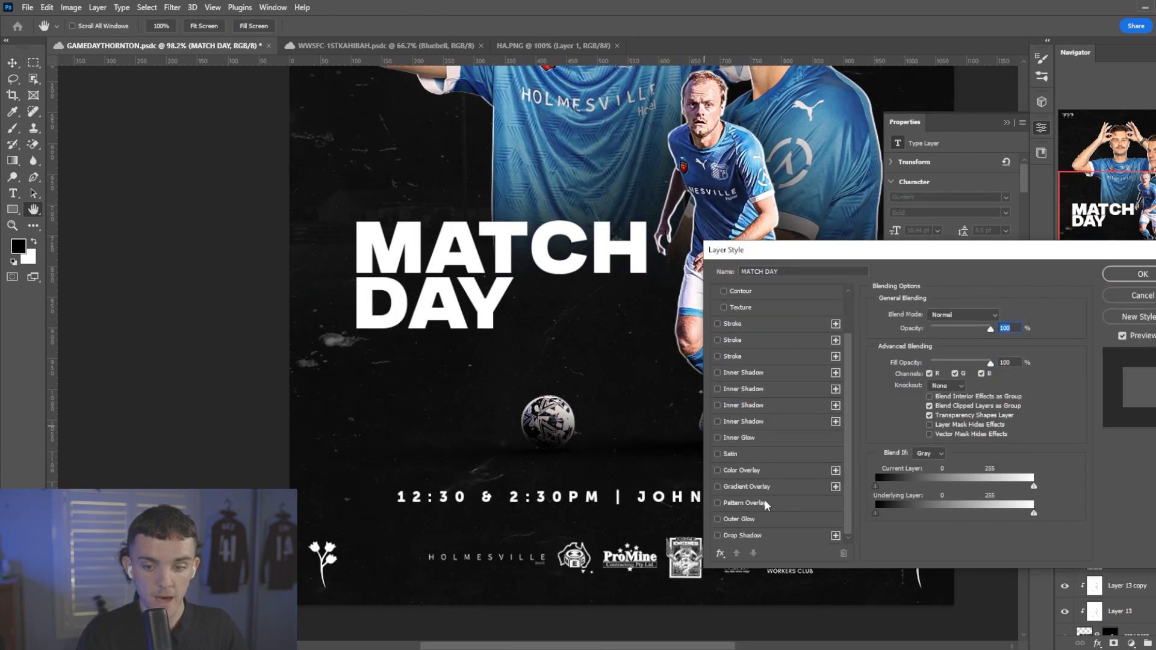
pyautogui.click(753, 519)
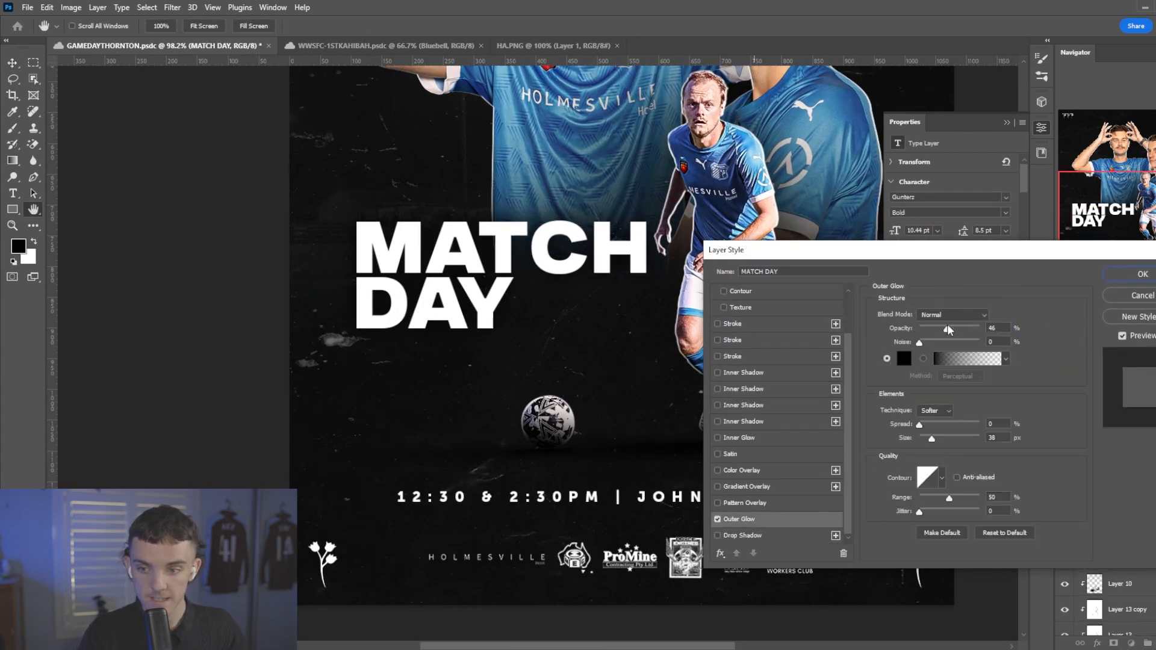
pyautogui.click(955, 326)
pyautogui.click(1142, 275)
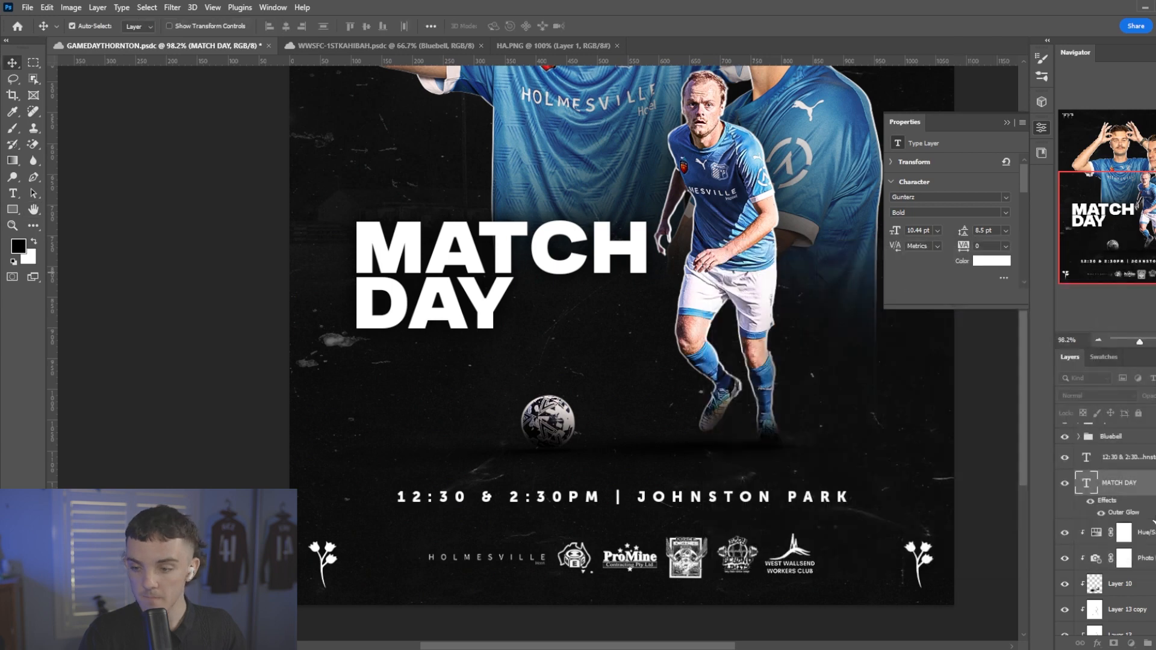
# Place the WWSFC logo from the library above the Hue/Saturation layer, scaled small and positioned just below the word DAY.
pyautogui.click(1123, 517)
pyautogui.click(1041, 152)
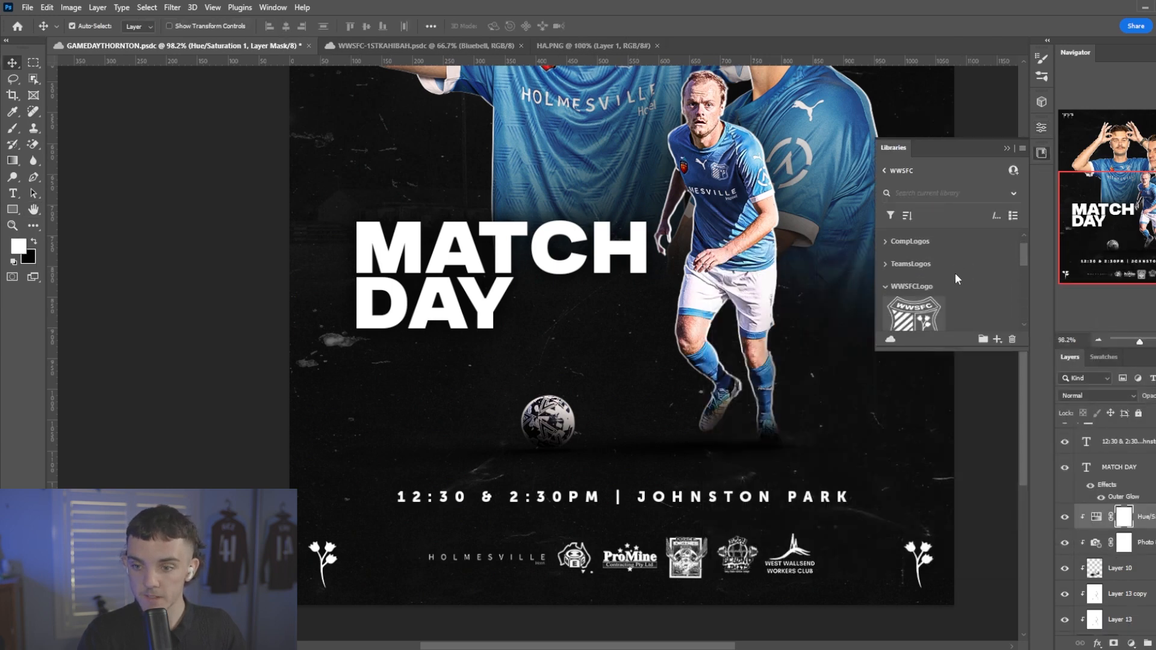
pyautogui.scroll(-3, 954, 272)
pyautogui.moveTo(914, 236); pyautogui.dragTo(427, 401)
pyautogui.moveTo(413, 396); pyautogui.dragTo(386, 359)
pyautogui.press('Return')
# Place the Thornton Redbacks JPEG logo from the TeamsLogos library group and open its source image for editing.
pyautogui.click(890, 286)
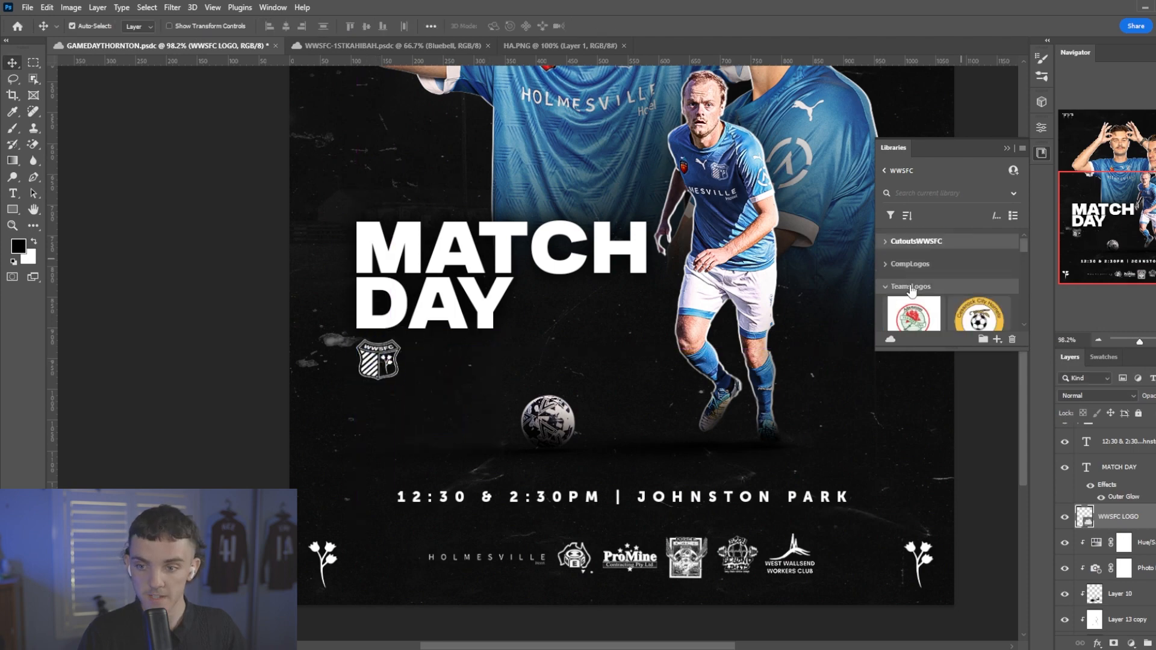
pyautogui.scroll(-4, 913, 287)
pyautogui.moveTo(913, 243); pyautogui.dragTo(506, 336)
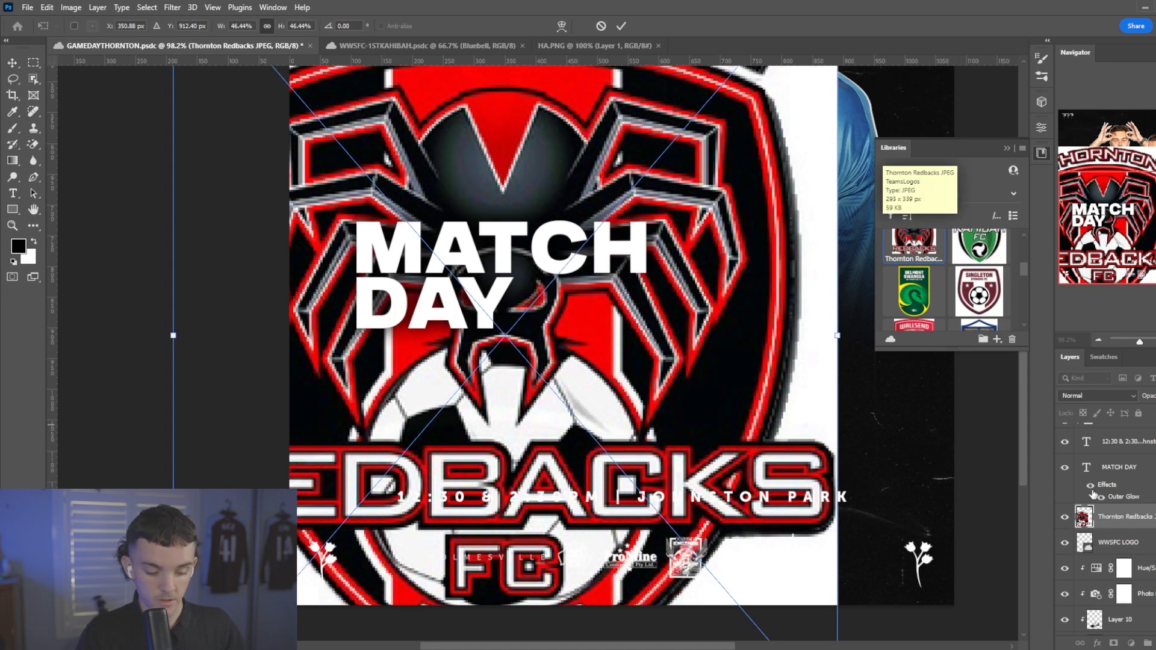
pyautogui.press('Return')
pyautogui.doubleClick(1085, 522)
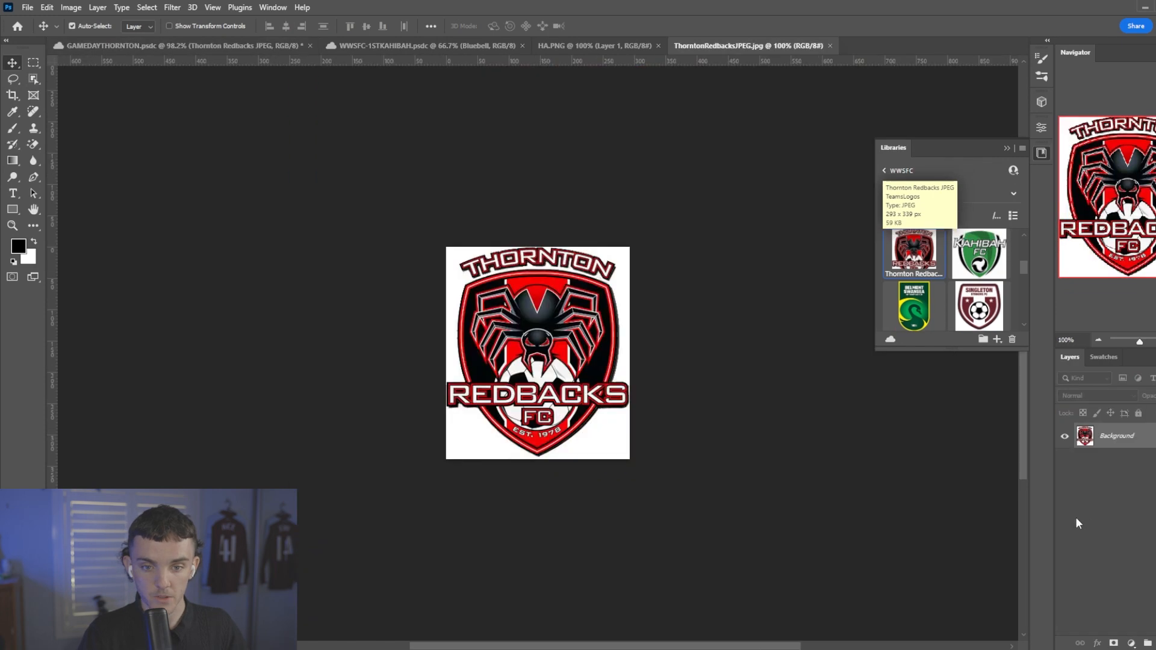
# Remove the white areas from the Redbacks logo using a Color Range selection turned into an inverted layer mask, and apply the mask.
pyautogui.scroll(6, 592, 335)
pyautogui.press('r')
pyautogui.click(147, 8)
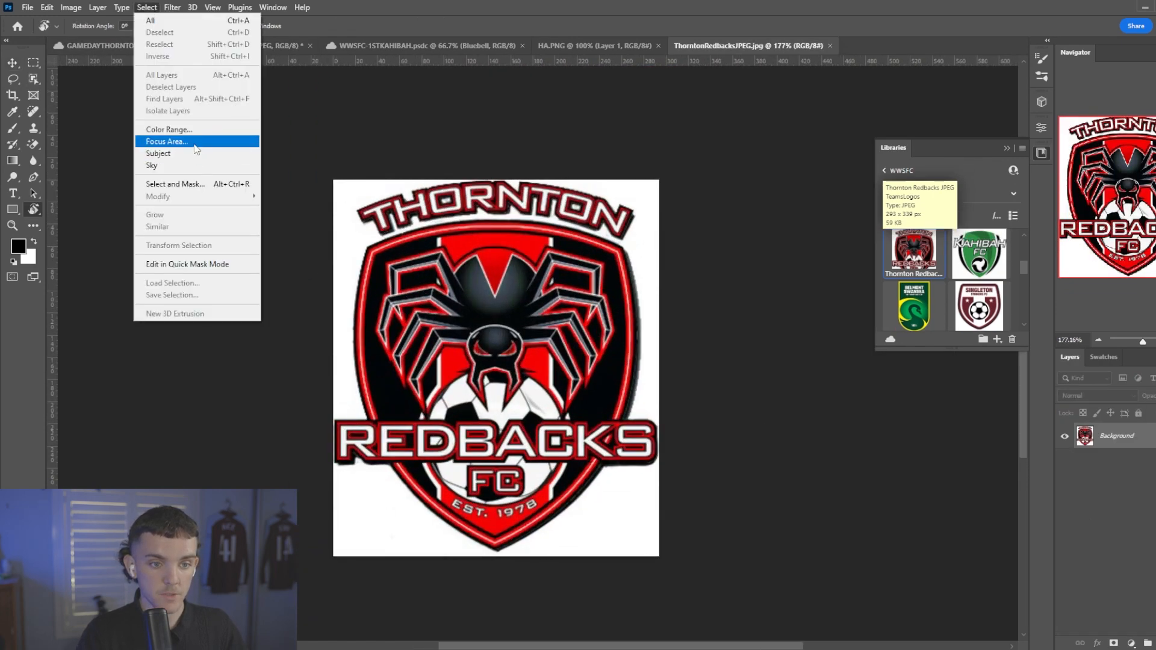
pyautogui.click(172, 130)
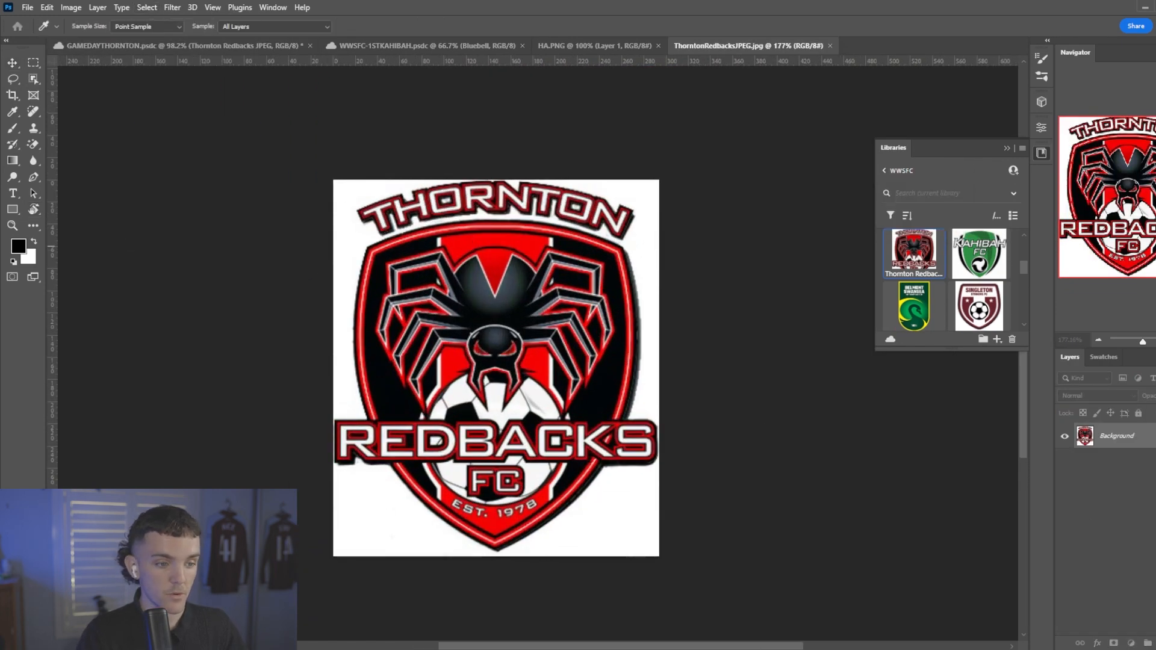
pyautogui.click(459, 161)
pyautogui.click(1113, 643)
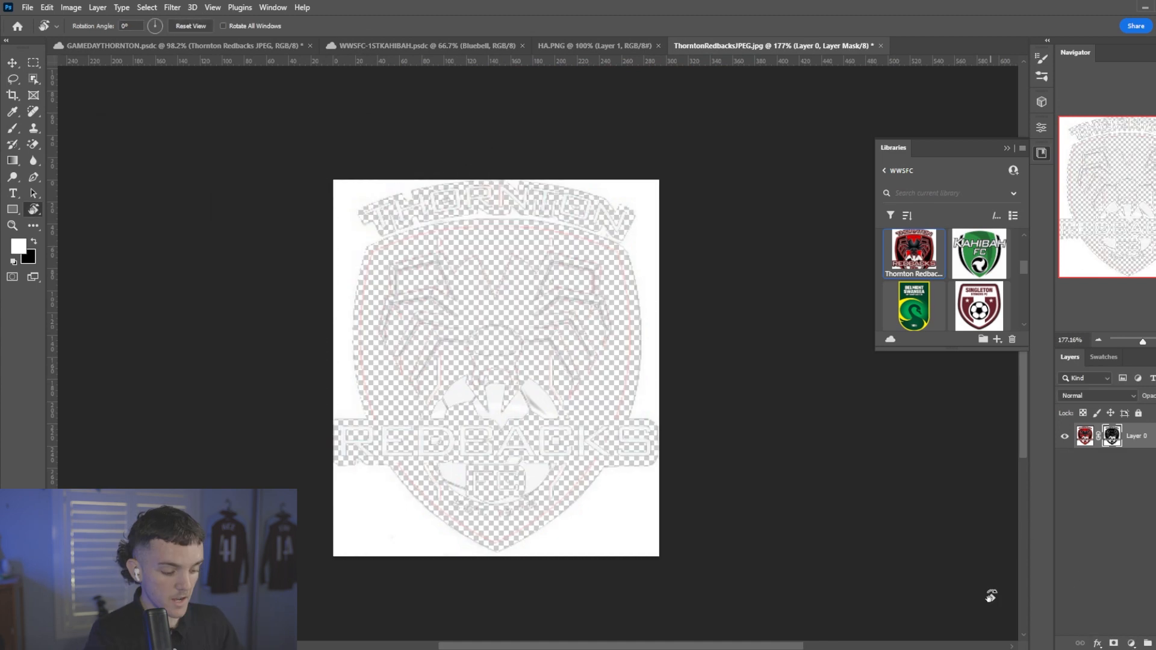
pyautogui.hotkey('ctrl', 'i')
pyautogui.rightClick(1112, 437)
pyautogui.click(1124, 475)
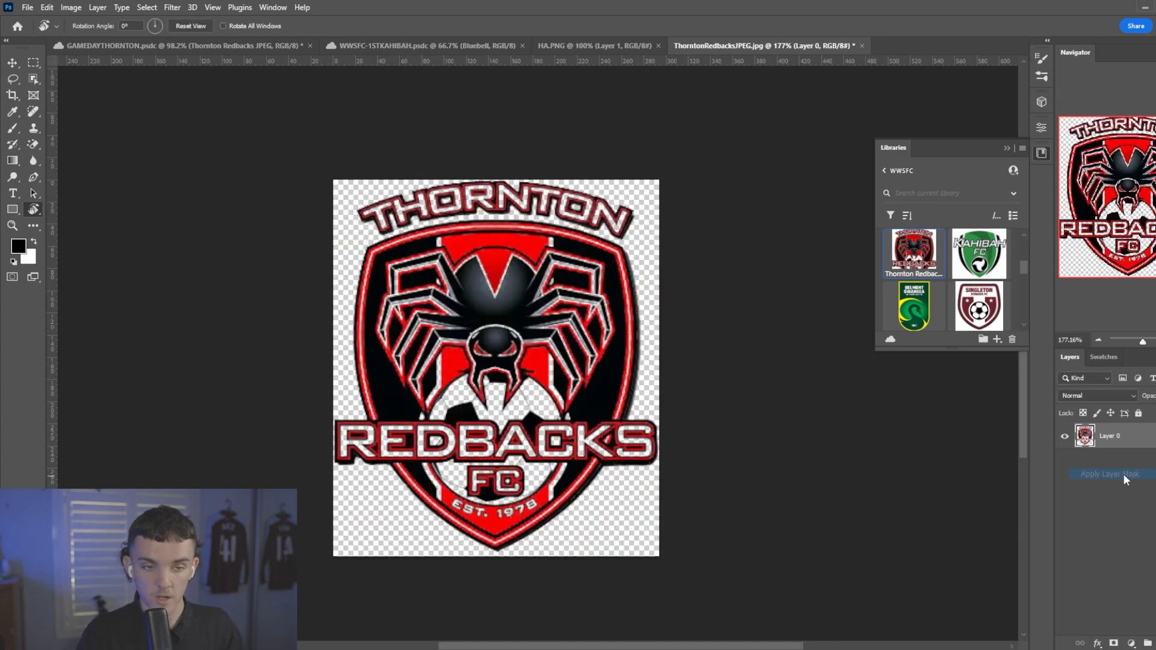
# Remove the black areas from the Redbacks logo with a second Color Range selection and inverted layer mask, and apply the mask.
pyautogui.click(135, 8)
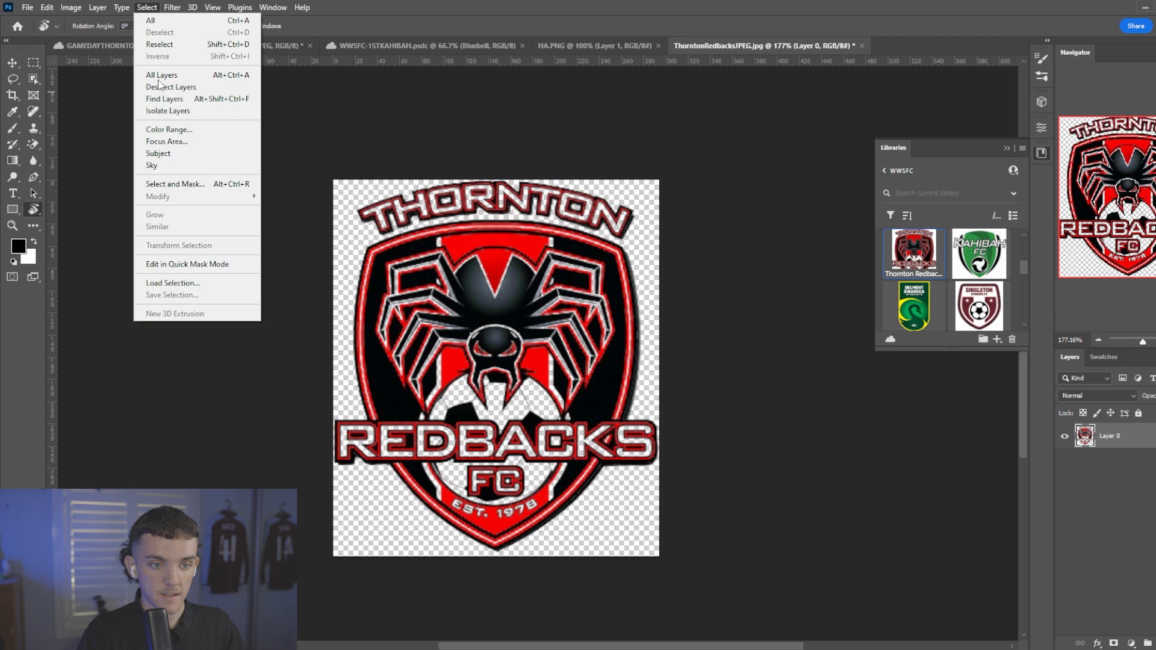
pyautogui.click(169, 124)
pyautogui.click(471, 169)
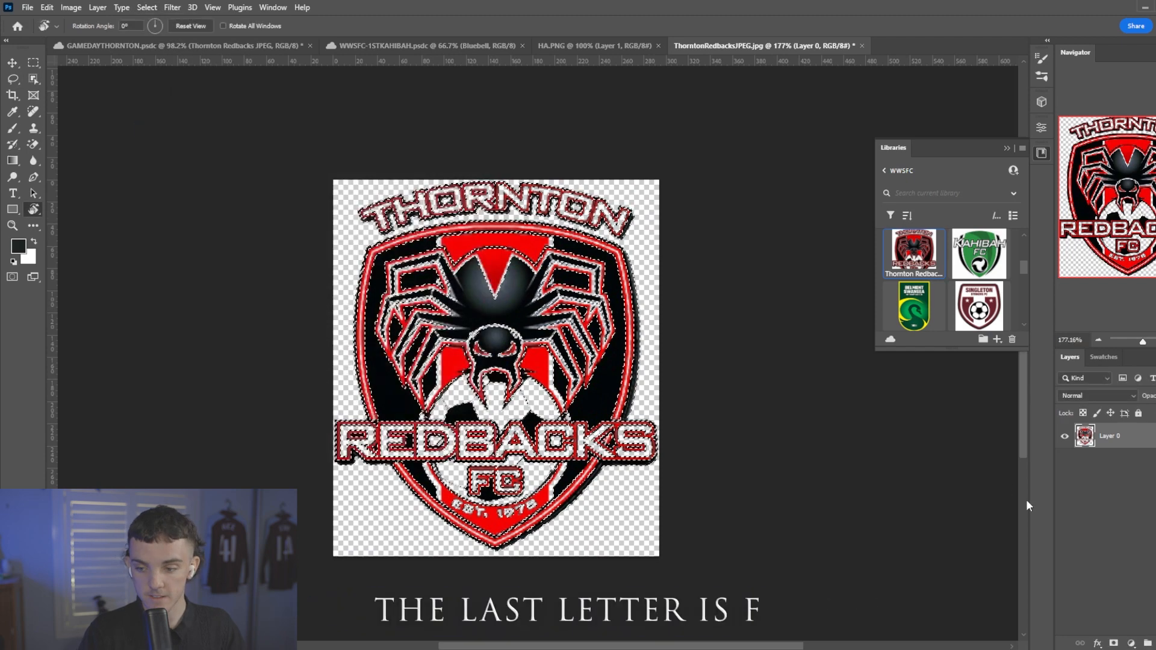
pyautogui.click(1113, 643)
pyautogui.hotkey('ctrl', 'i')
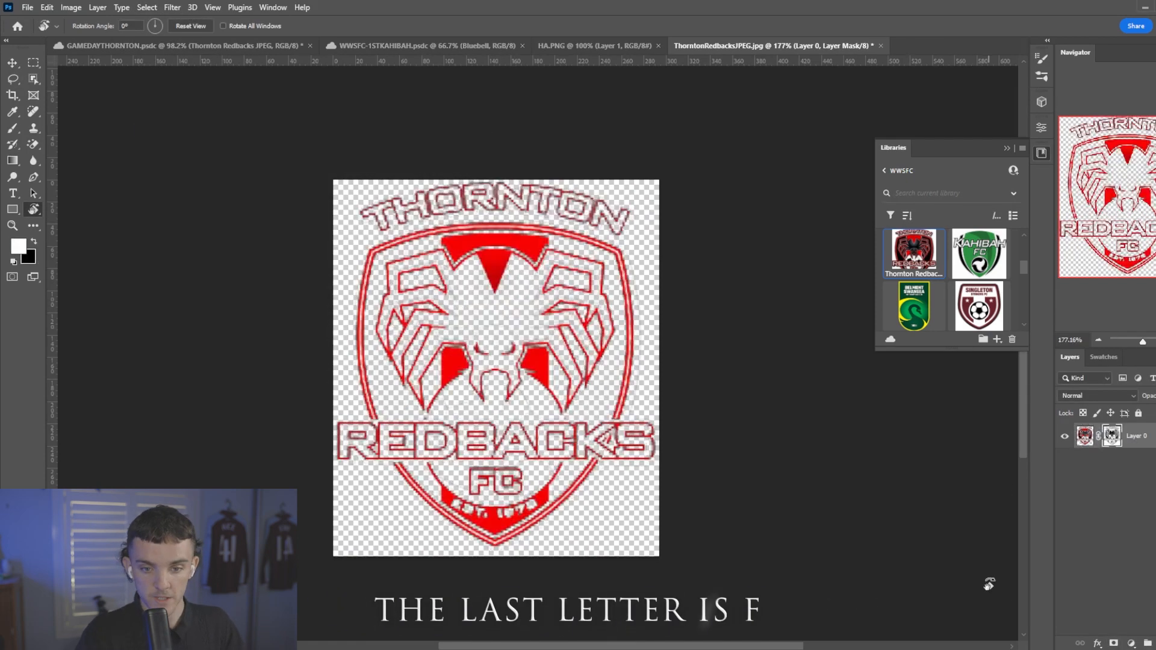
pyautogui.rightClick(1112, 435)
pyautogui.click(1122, 473)
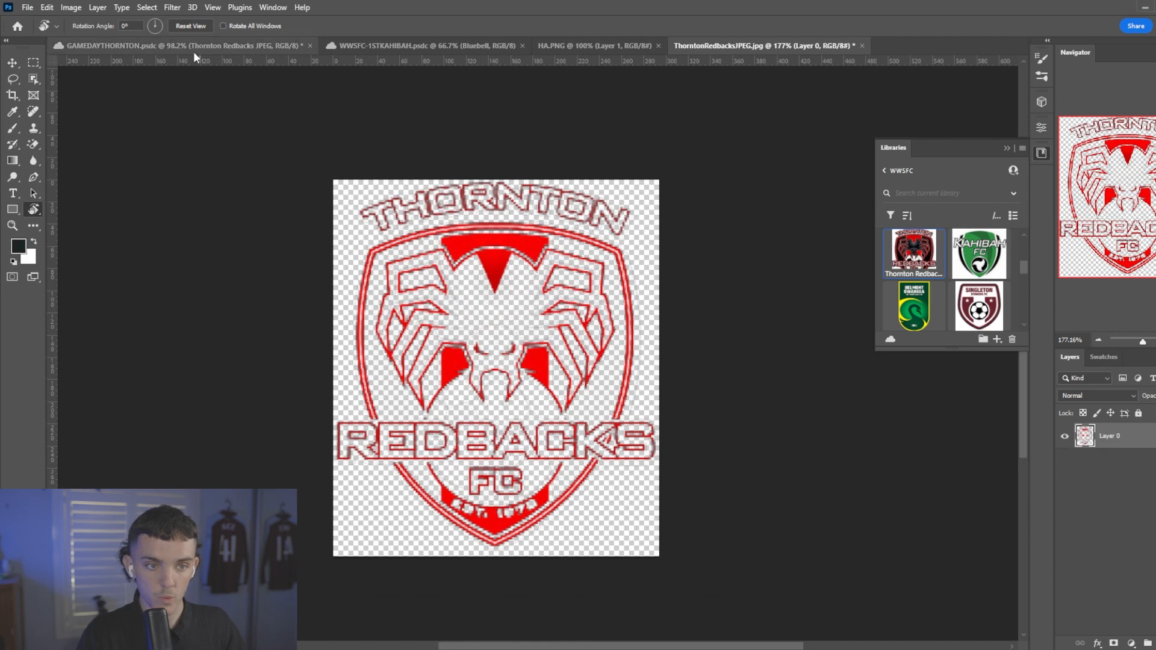
# Replace the full-size Redbacks JPEG in the GAMEDAYTHORNTON poster with the cut-out version of the logo.
pyautogui.click(192, 48)
pyautogui.press('Delete')
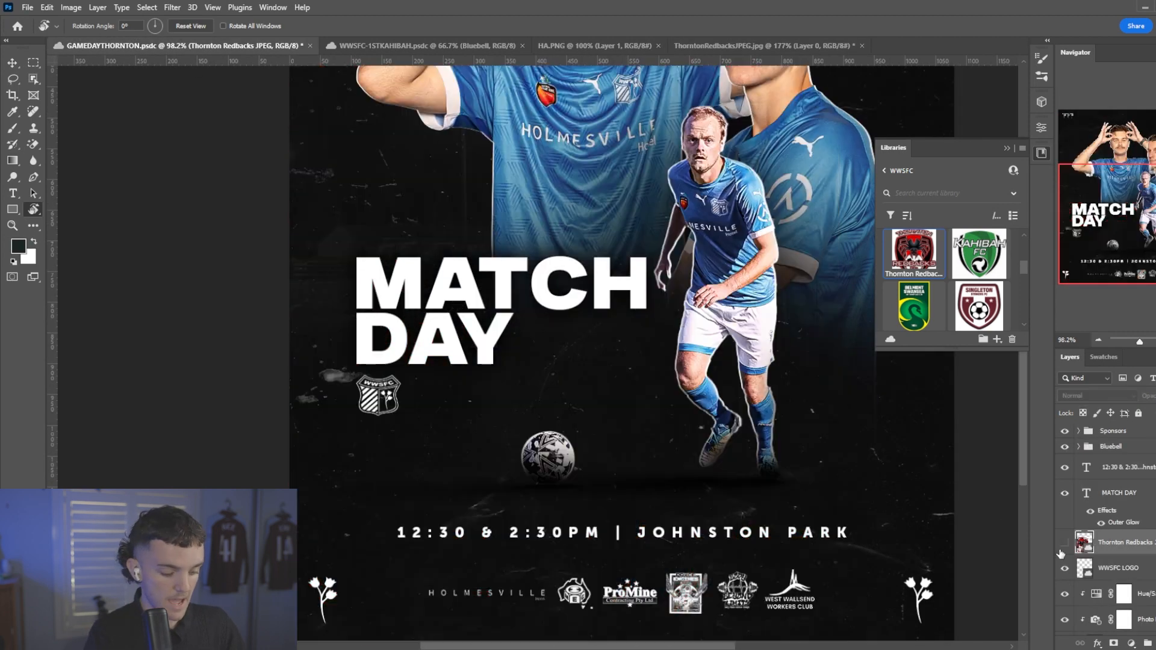
pyautogui.hotkey('ctrl', 'v')
pyautogui.hotkey('ctrl', 't')
# Give the pasted Redbacks logo a white Color Overlay in Normal mode at 100% opacity.
pyautogui.doubleClick(1111, 538)
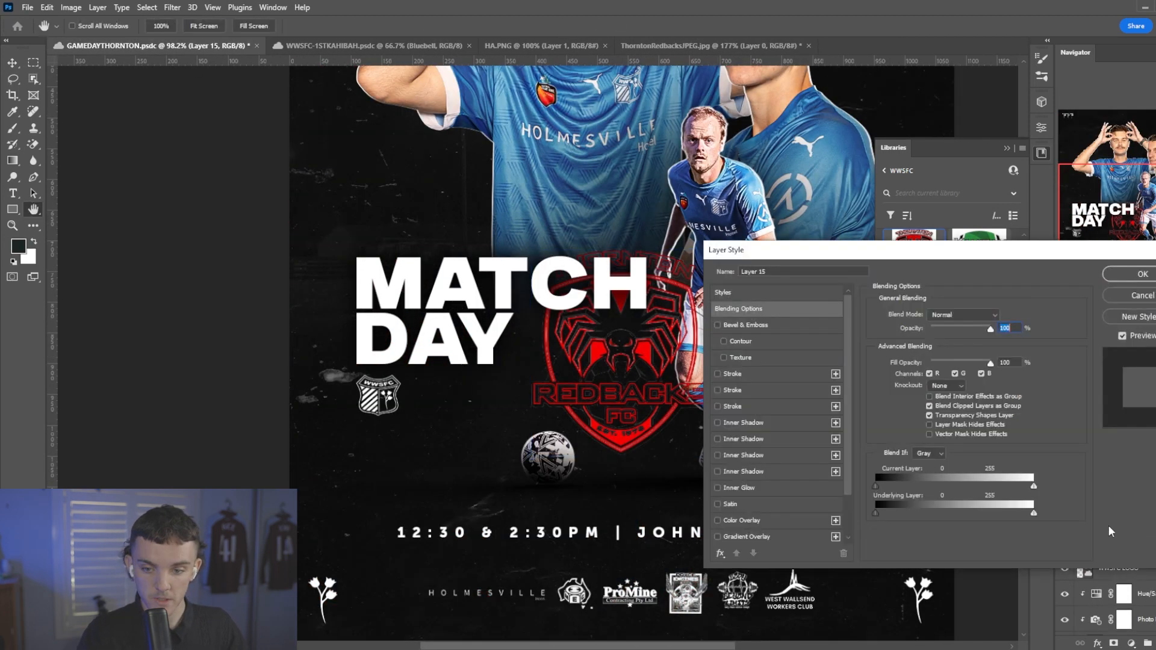
pyautogui.click(742, 520)
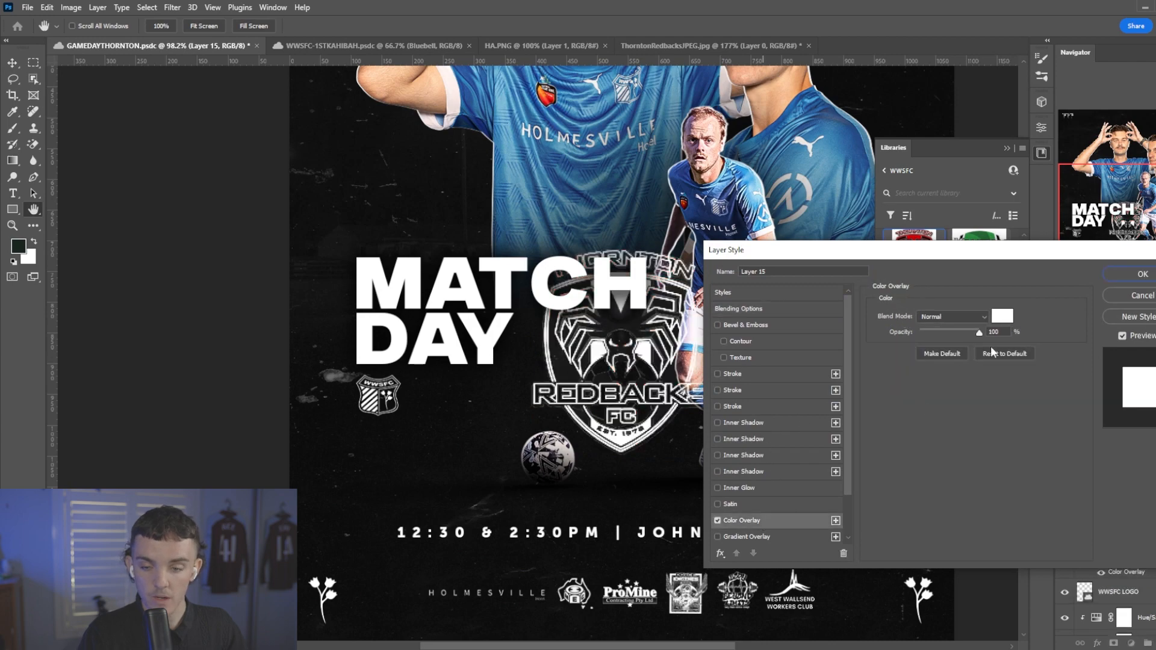
pyautogui.click(1130, 276)
# Scale the Redbacks logo down beside the WWSFC logo under the title and align both logos on their vertical centres.
pyautogui.hotkey('ctrl', 't')
pyautogui.moveTo(551, 361); pyautogui.dragTo(426, 404)
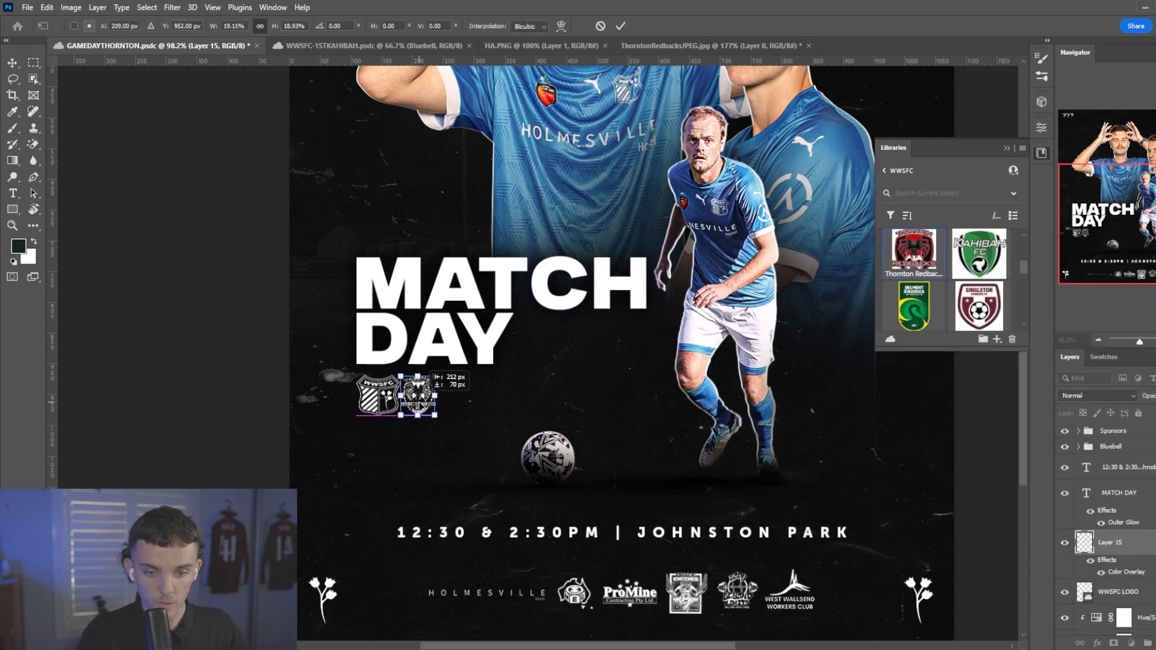
pyautogui.scroll(5, 413, 412)
pyautogui.press('Return')
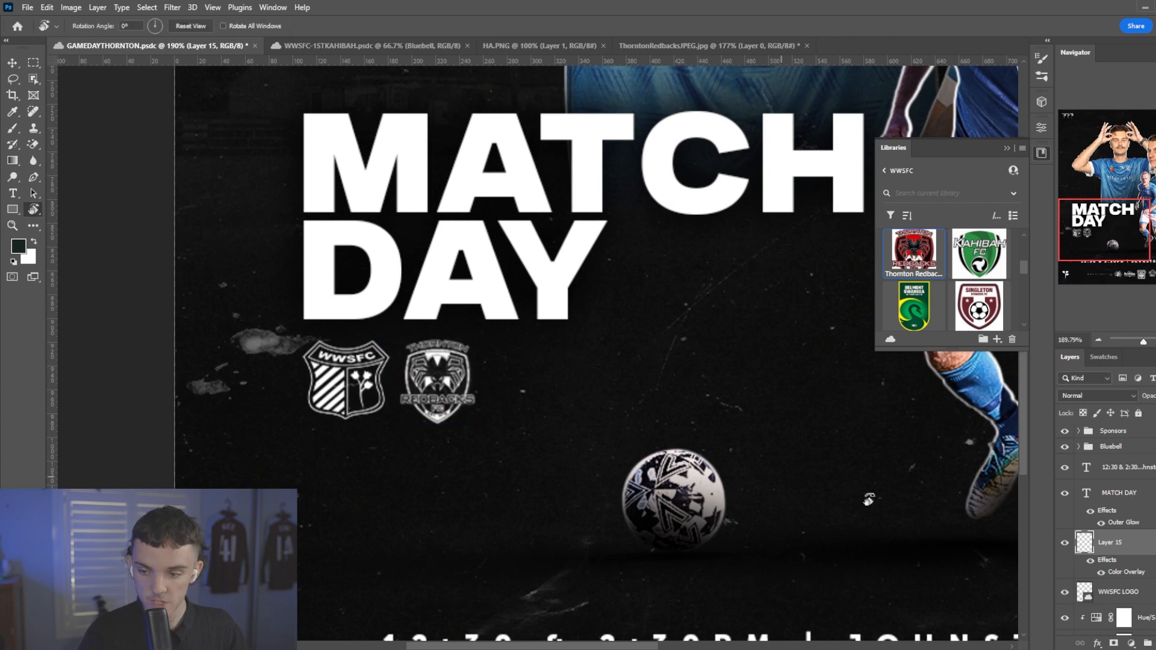
pyautogui.press('v')
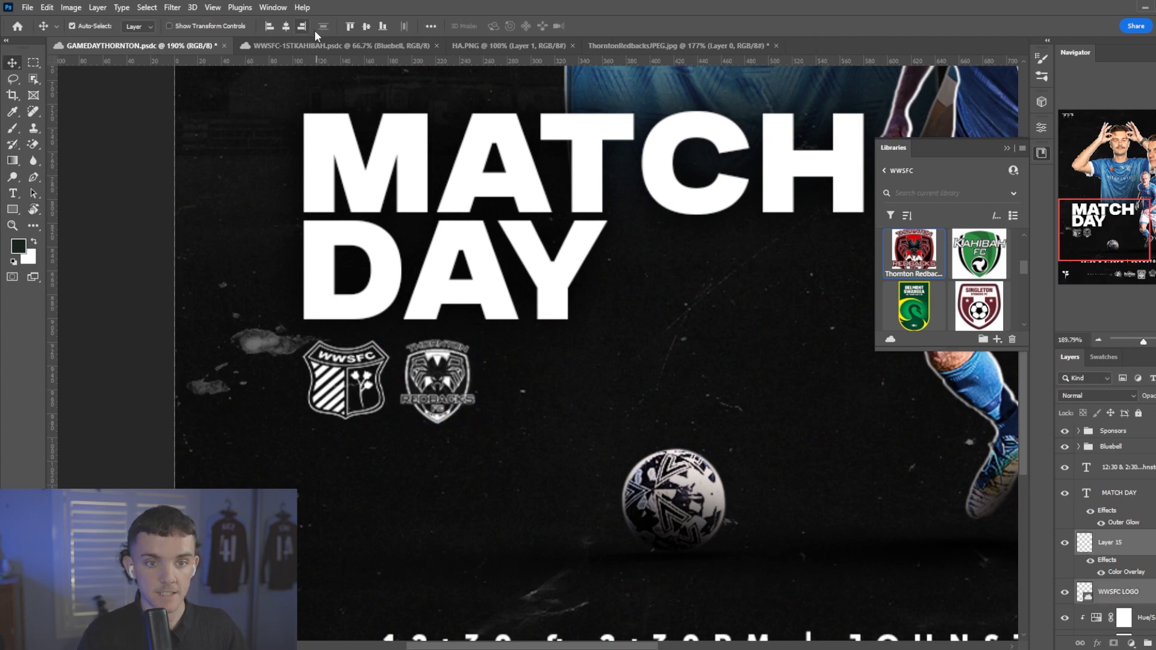
pyautogui.click(366, 27)
# Select all layers of the two large background players, scale them together to about 126% and reposition them on the poster.
pyautogui.hotkey('ctrl', '0')
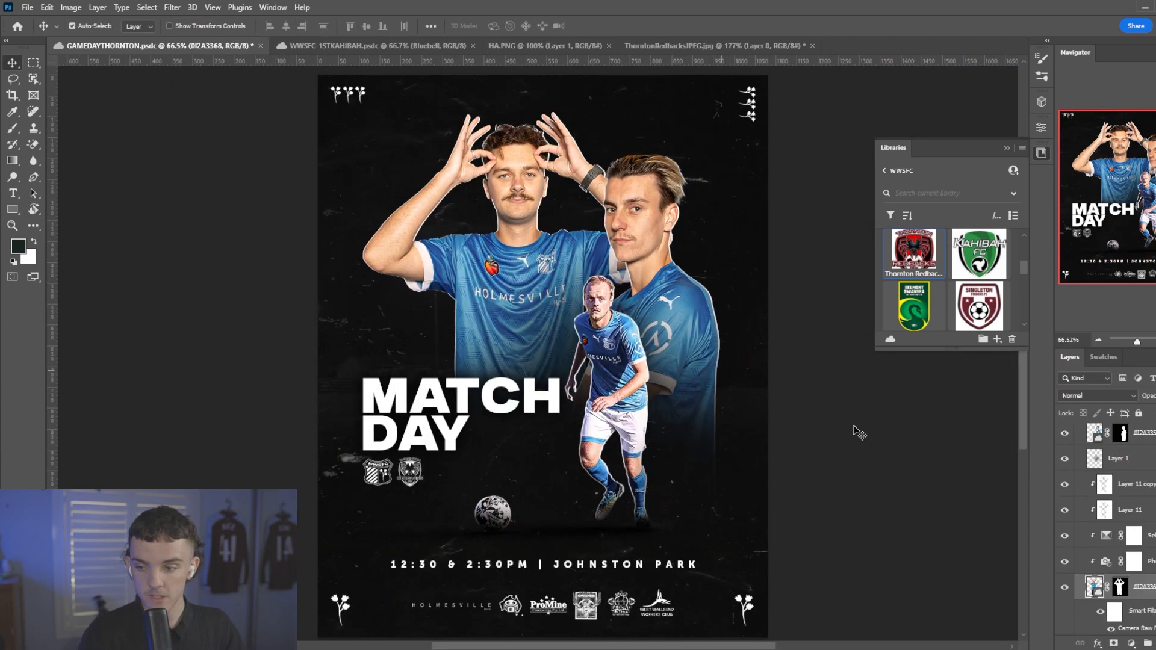
pyautogui.keyDown('shift'); pyautogui.click(1153, 490); pyautogui.keyUp('shift')
pyautogui.scroll(6, 1153, 501)
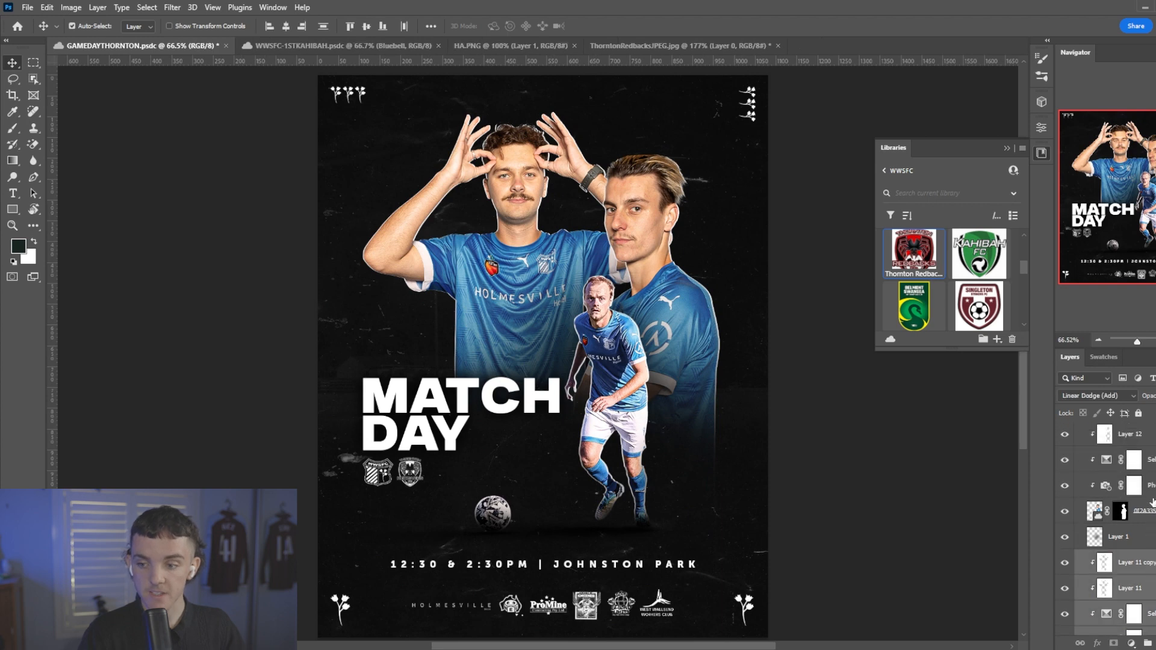
pyautogui.hotkey('ctrl', 't')
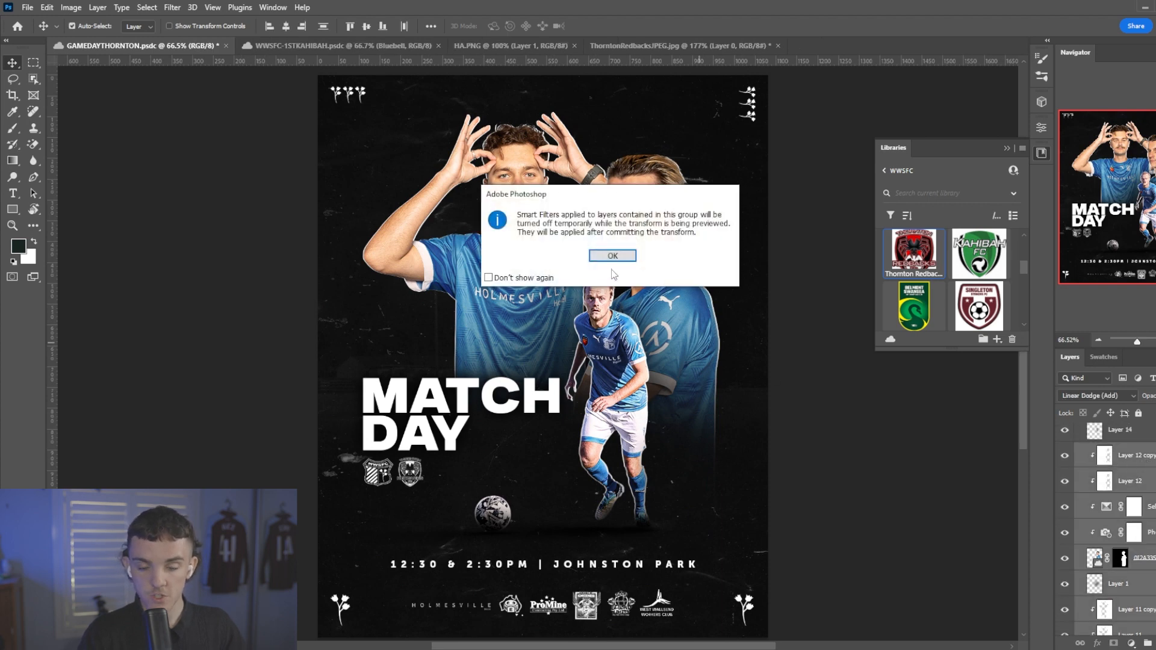
pyautogui.press('Return')
pyautogui.hotkey('ctrl', '0')
pyautogui.moveTo(740, 342); pyautogui.dragTo(811, 360)
pyautogui.moveTo(779, 357); pyautogui.dragTo(755, 383)
pyautogui.moveTo(770, 383); pyautogui.dragTo(759, 389)
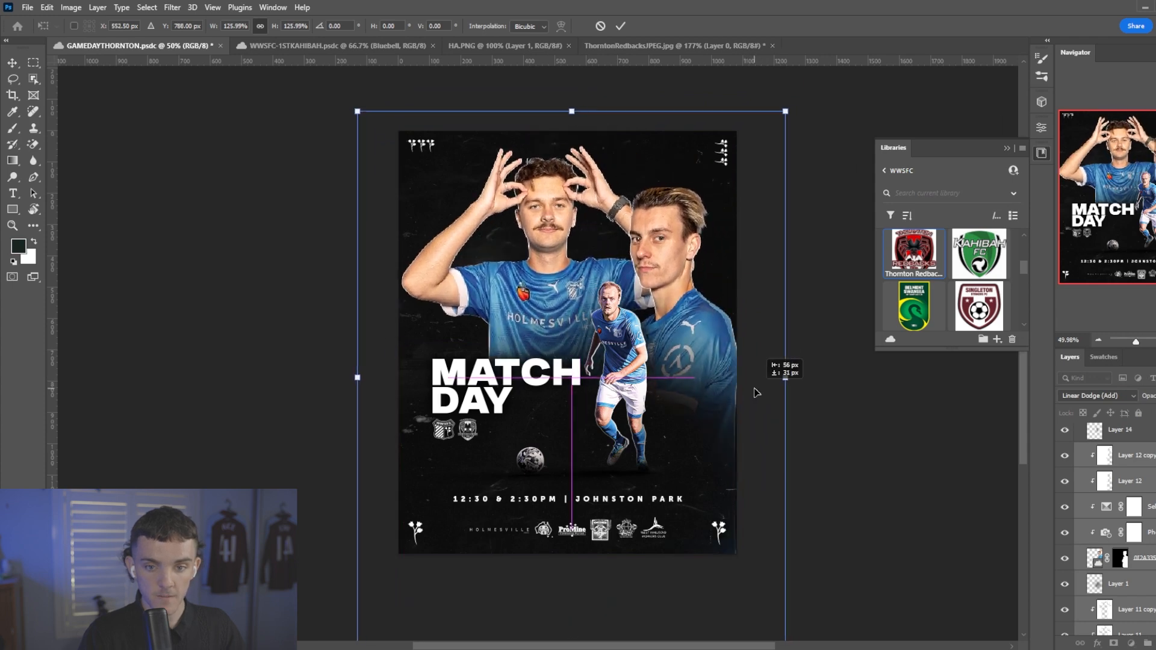
pyautogui.press('Return')
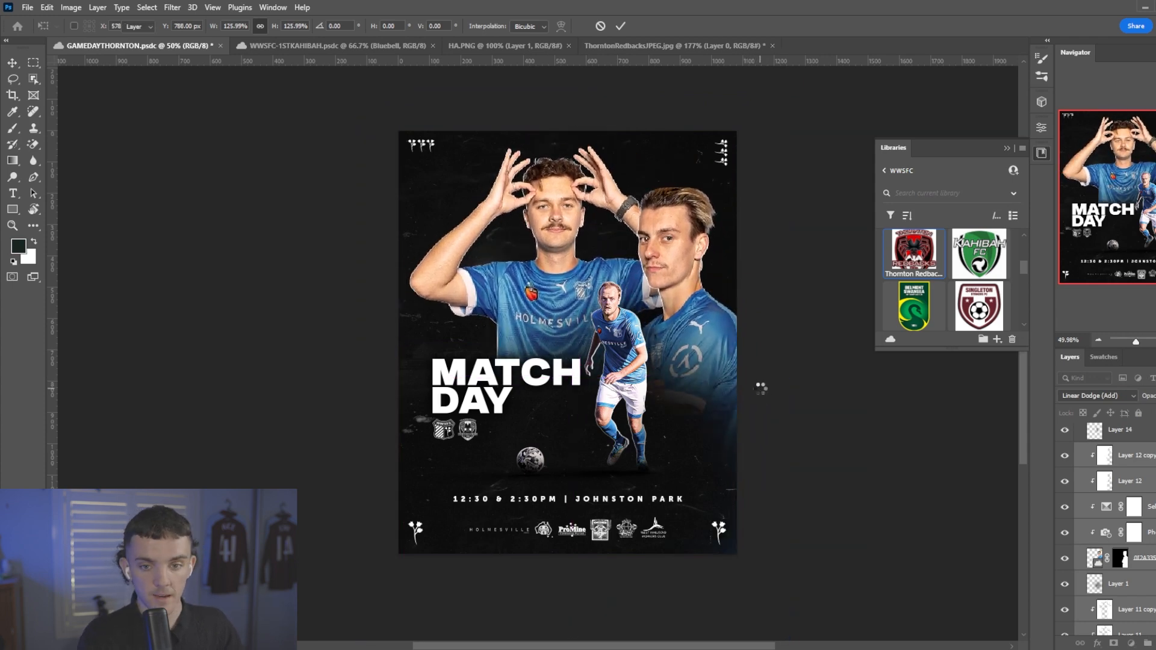
# Scale the side-facing player's layers to about 89.6% and move him left, closer behind the running player.
pyautogui.hotkey('ctrl', '0')
pyautogui.hotkey('ctrl', 'g')
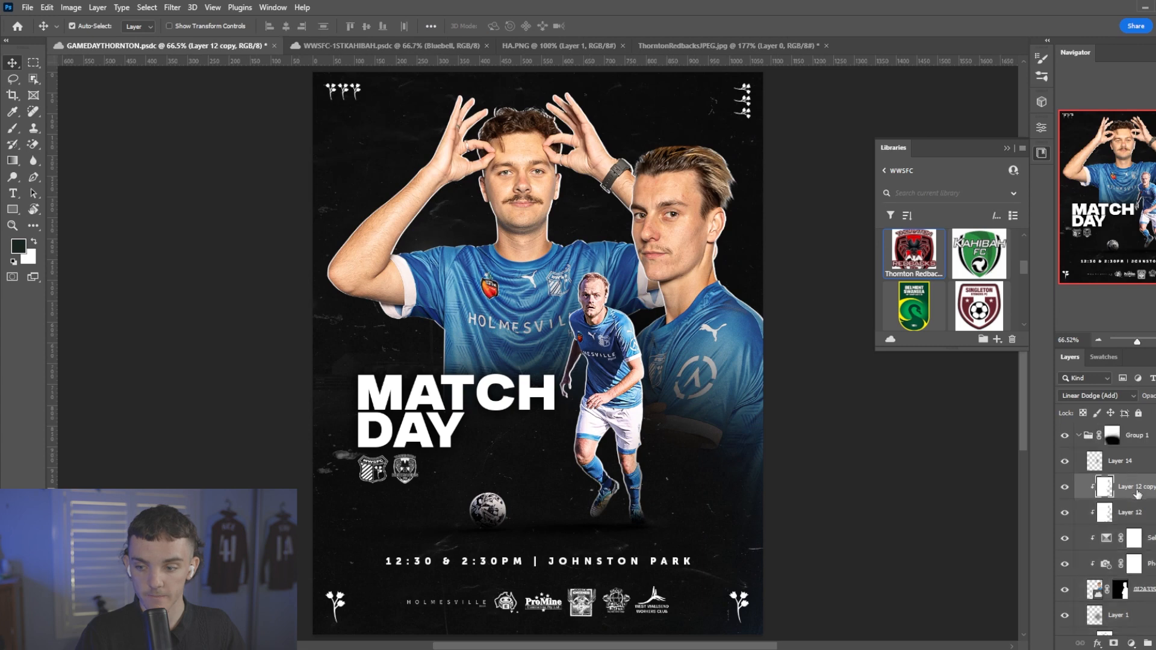
pyautogui.hotkey('ctrl', 't')
pyautogui.moveTo(804, 392); pyautogui.dragTo(778, 360)
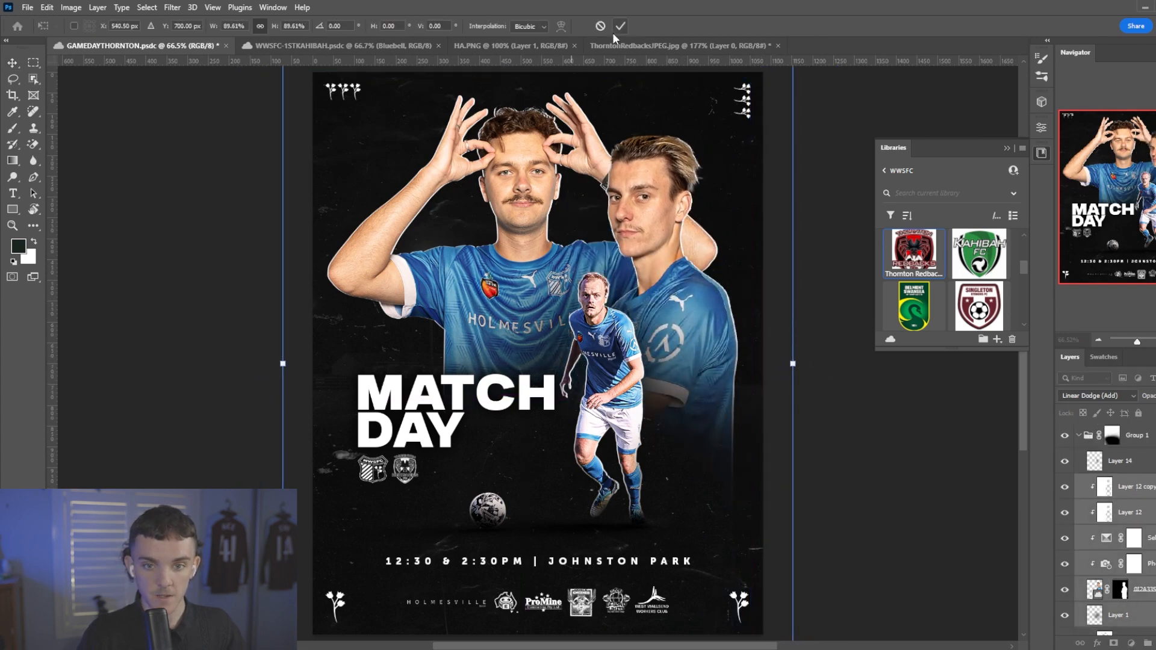
pyautogui.press('Return')
# Set up a soft round brush with 13% flow and black as the painting colour for Group 1's layer mask.
pyautogui.scroll(-1, 756, 467)
pyautogui.press('b')
pyautogui.press('x')
pyautogui.rightClick(773, 546)
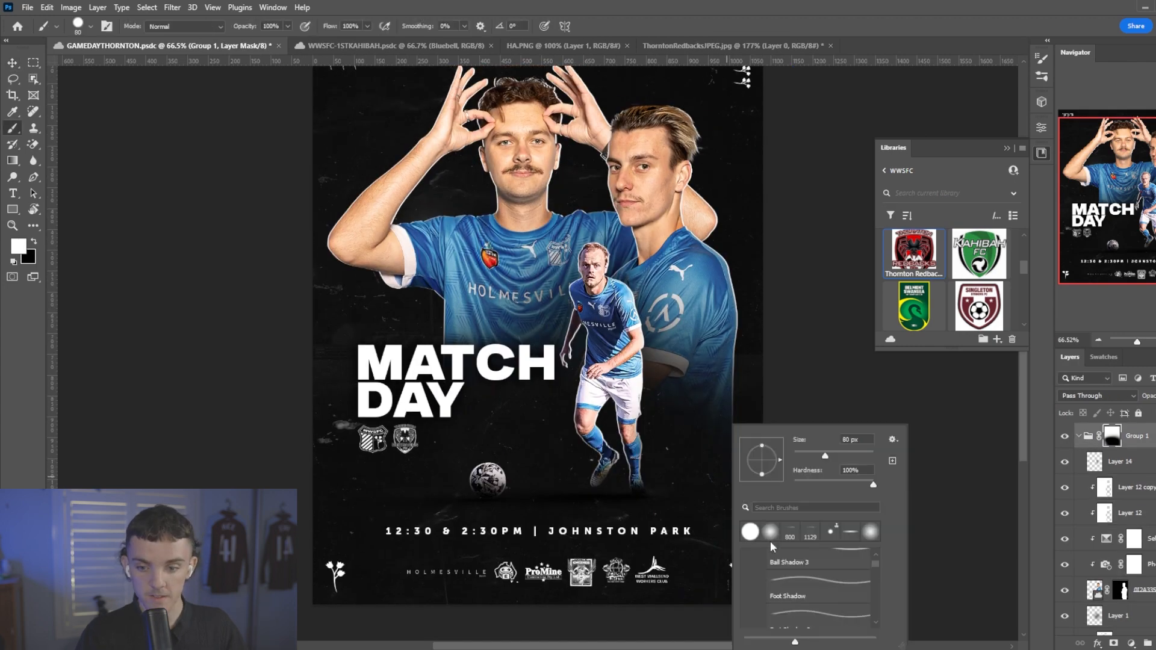
pyautogui.click(767, 531)
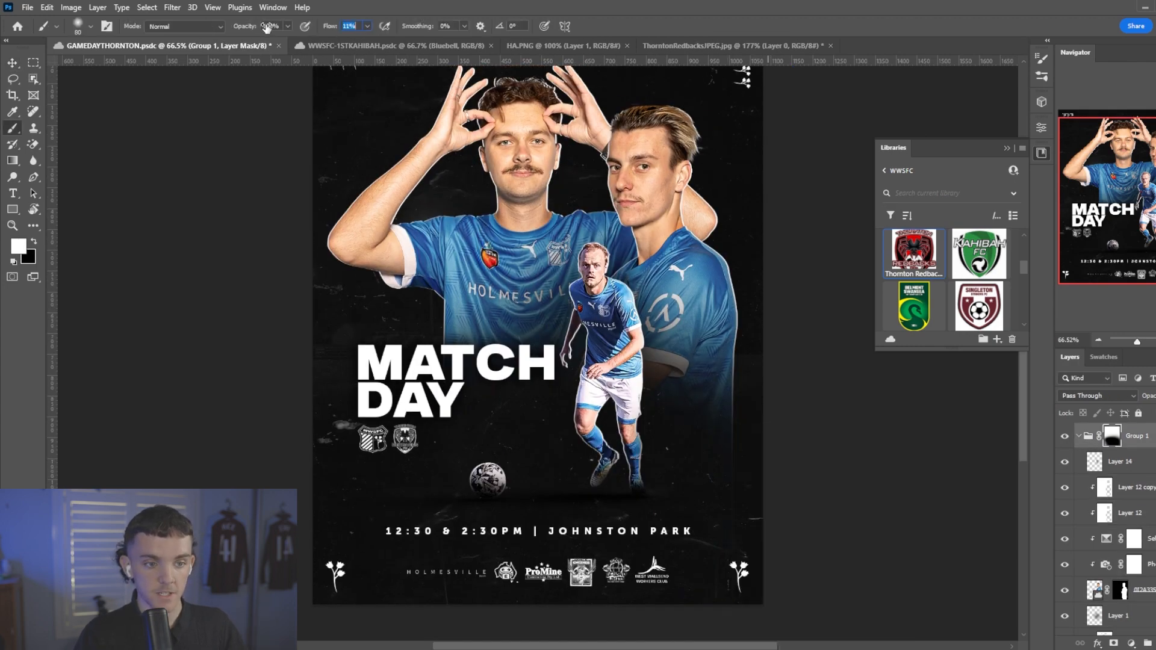
pyautogui.hotkey('ctrl', 's')
pyautogui.press('x')
pyautogui.scroll(-1, 543, 320)
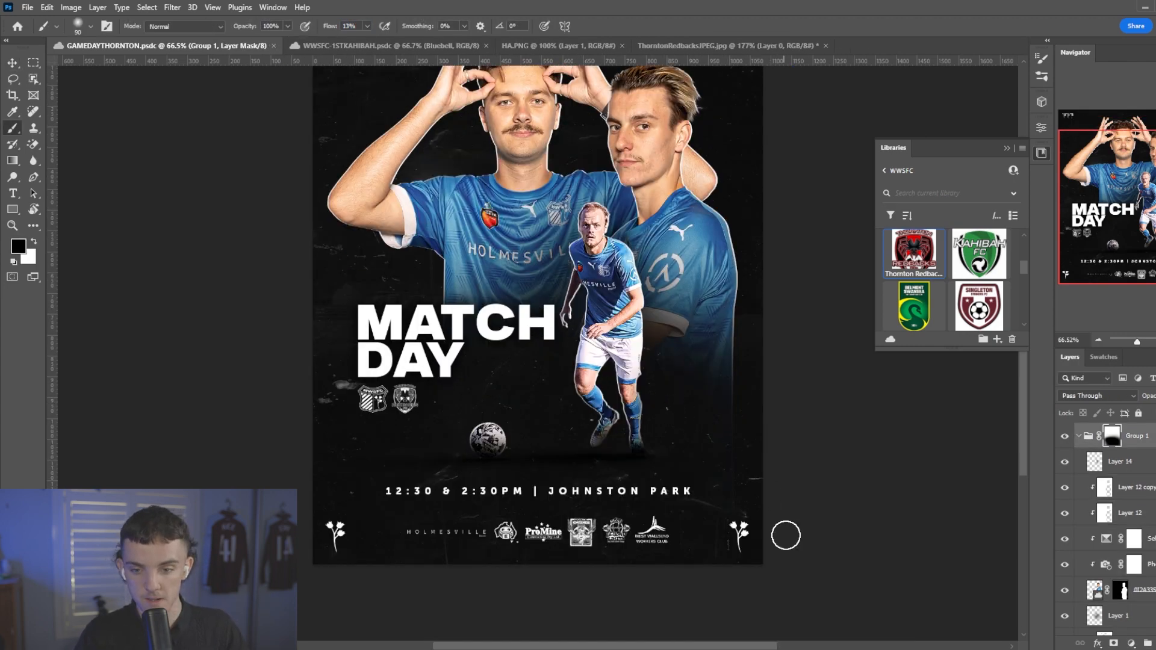
# Enlarge the brush to 700 px and paint on Group 1's mask to fade the lower edge of the side-facing player.
pyautogui.press(']')
pyautogui.press(']')
pyautogui.press(']')
pyautogui.press(']')
pyautogui.press(']')
pyautogui.press(']')
pyautogui.press(']')
pyautogui.press(']')
pyautogui.press(']')
pyautogui.press(']')
pyautogui.press(']')
pyautogui.press(']')
pyautogui.moveTo(730, 498); pyautogui.dragTo(811, 452)
pyautogui.scroll(3, 671, 359)
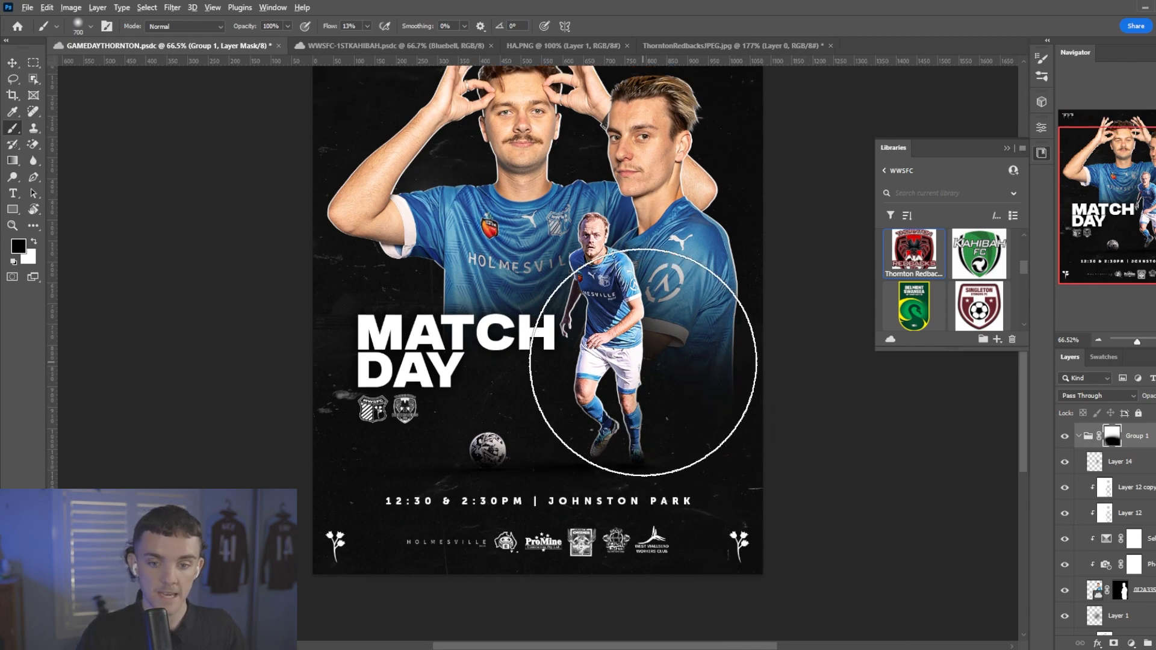
pyautogui.scroll(-3, 636, 359)
pyautogui.scroll(2, 643, 313)
# Select the MATCH DAY title and both club logo layers, scale them up together and shift them slightly up and left.
pyautogui.press('v')
pyautogui.scroll(6, 1118, 476)
pyautogui.click(1117, 471)
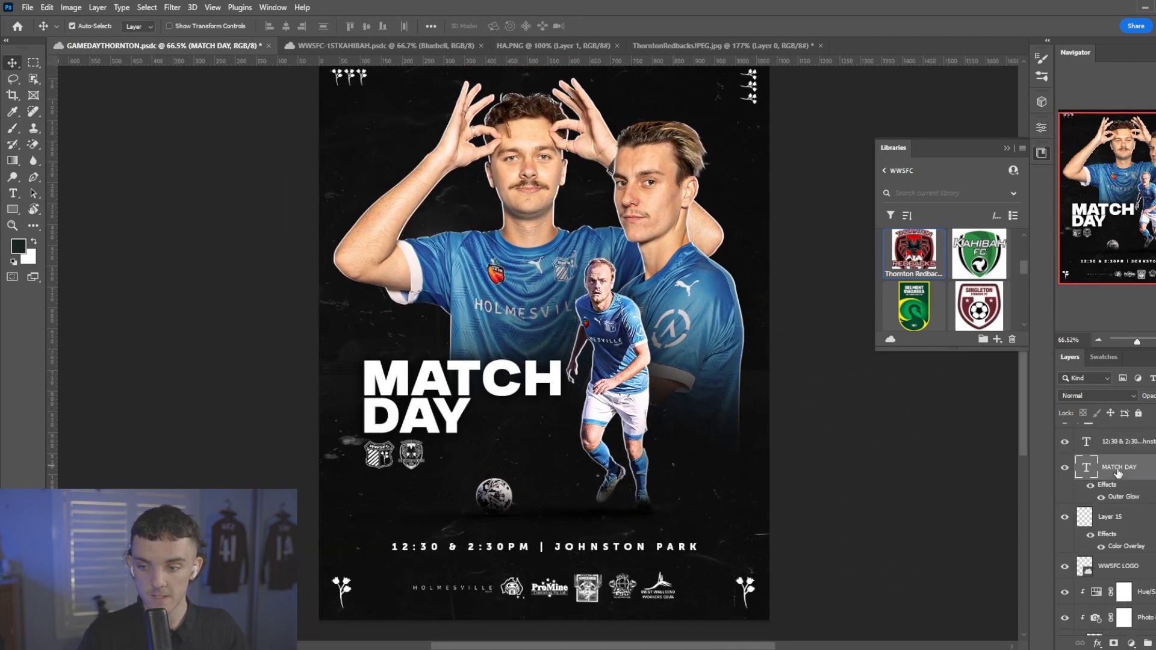
pyautogui.keyDown('ctrl'); pyautogui.click(1124, 545); pyautogui.keyUp('ctrl')
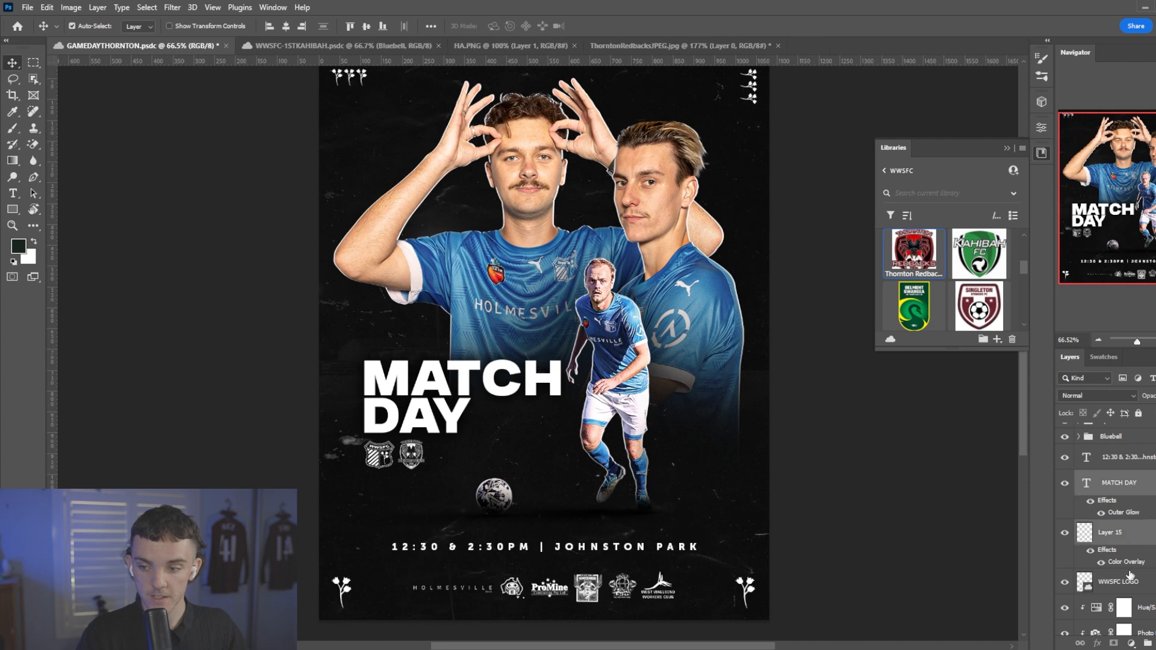
pyautogui.hotkey('ctrl', 't')
pyautogui.moveTo(533, 452); pyautogui.dragTo(523, 443)
pyautogui.moveTo(555, 352); pyautogui.dragTo(587, 330)
pyautogui.press('Return')
# Move the title and club logo layers above the Bluebell group in the stack and enlarge them slightly more.
pyautogui.moveTo(1121, 484); pyautogui.dragTo(1111, 440)
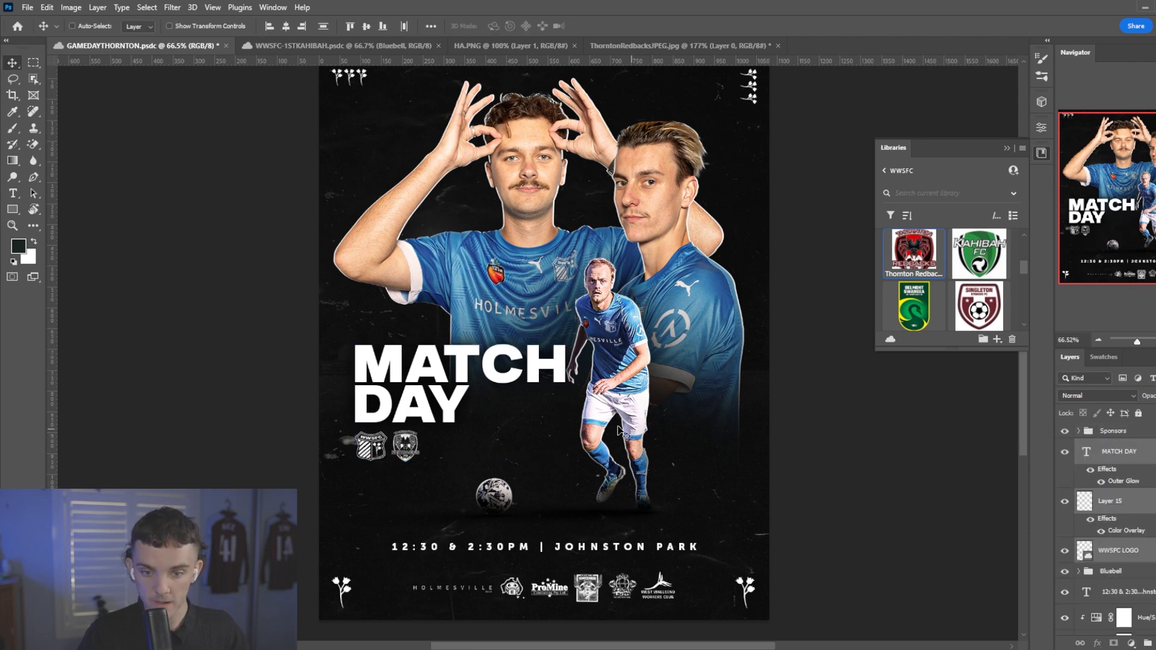
pyautogui.hotkey('ctrl', 't')
pyautogui.moveTo(567, 466); pyautogui.dragTo(570, 464)
pyautogui.press('Return')
pyautogui.scroll(-3, 544, 418)
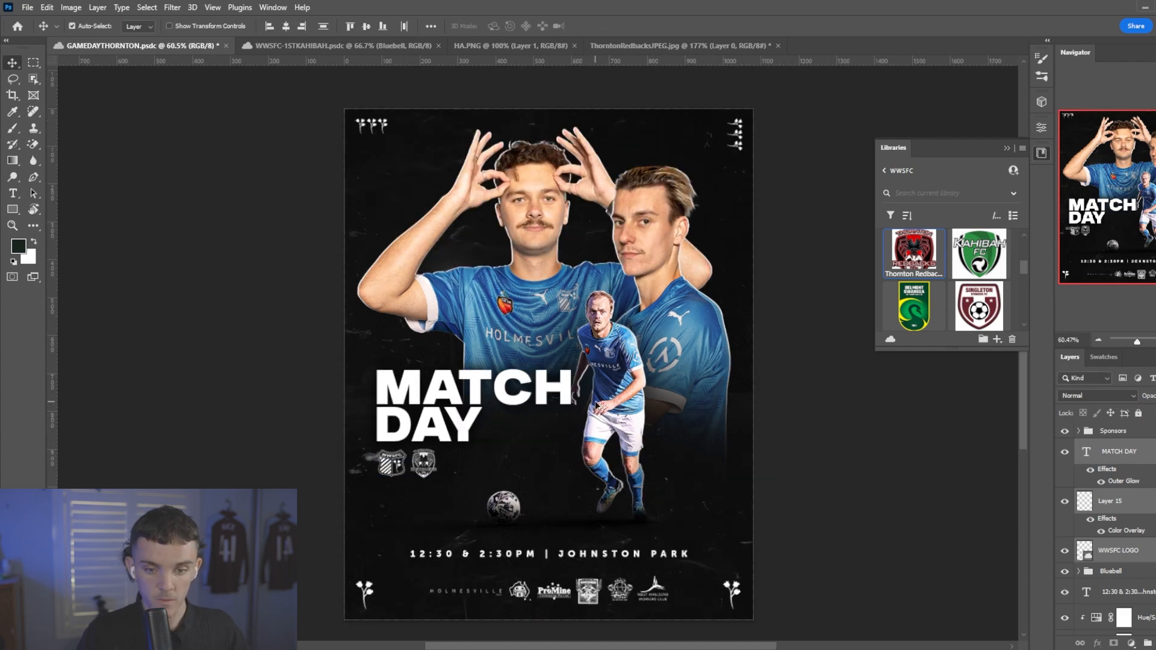
pyautogui.scroll(3, 544, 419)
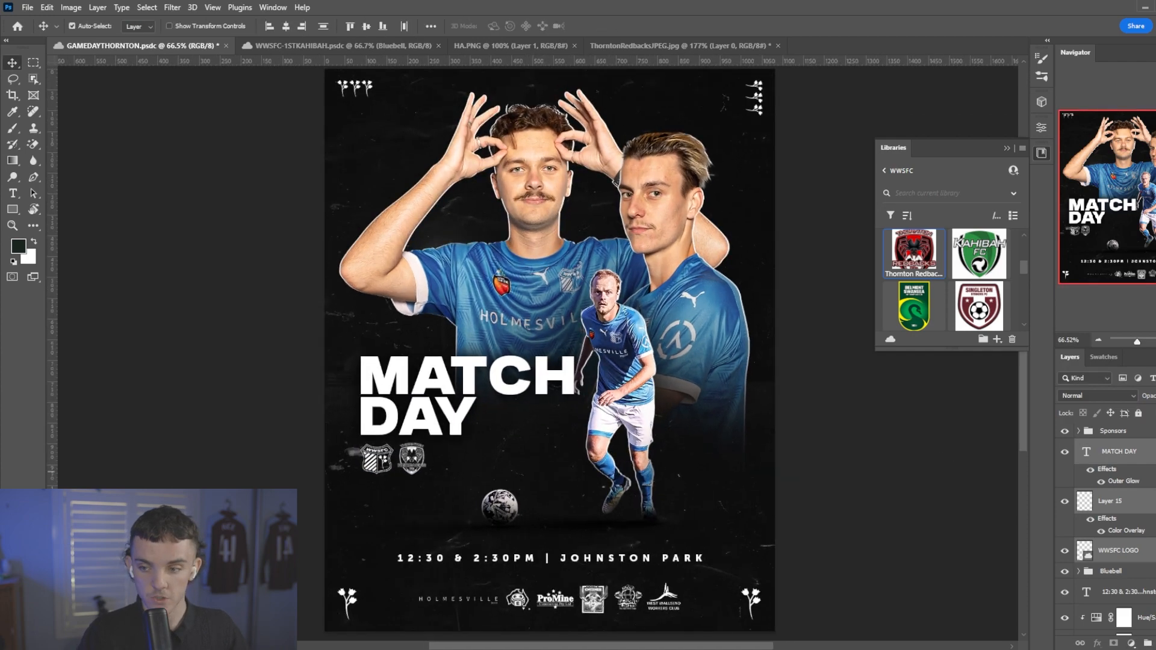
# Stamp all visible layers into a new layer and set Clarity to +20 and Contrast to +16 in the Camera Raw Filter.
pyautogui.hotkey('ctrl', 'shift', 'alt', 'e')
pyautogui.click(172, 7)
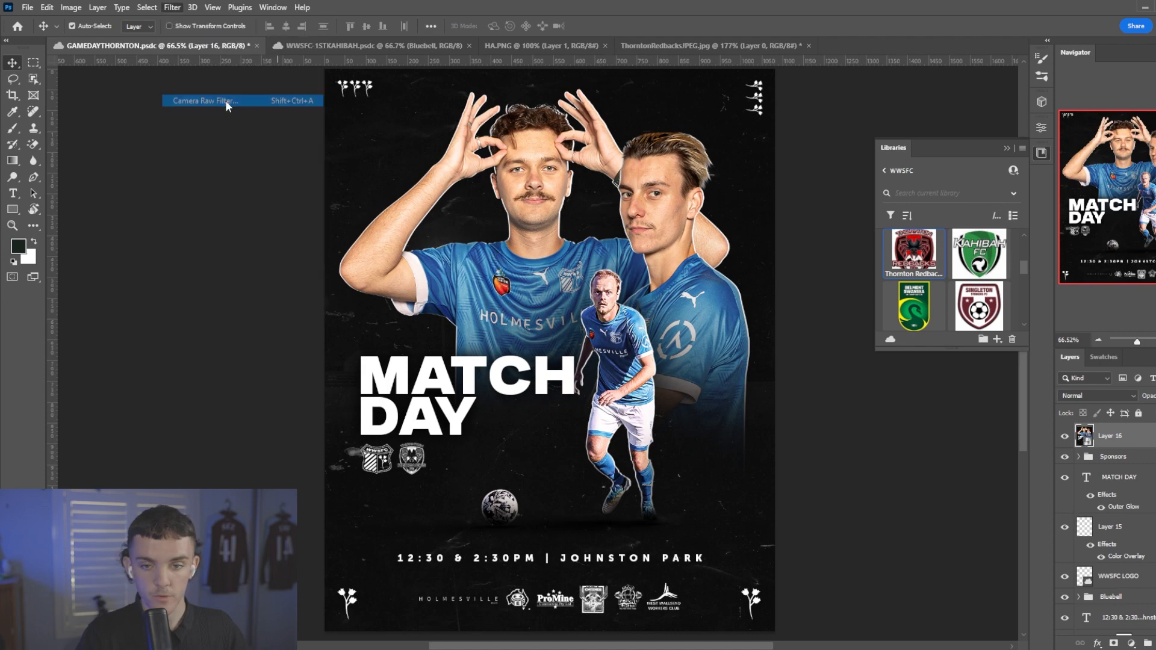
pyautogui.click(227, 104)
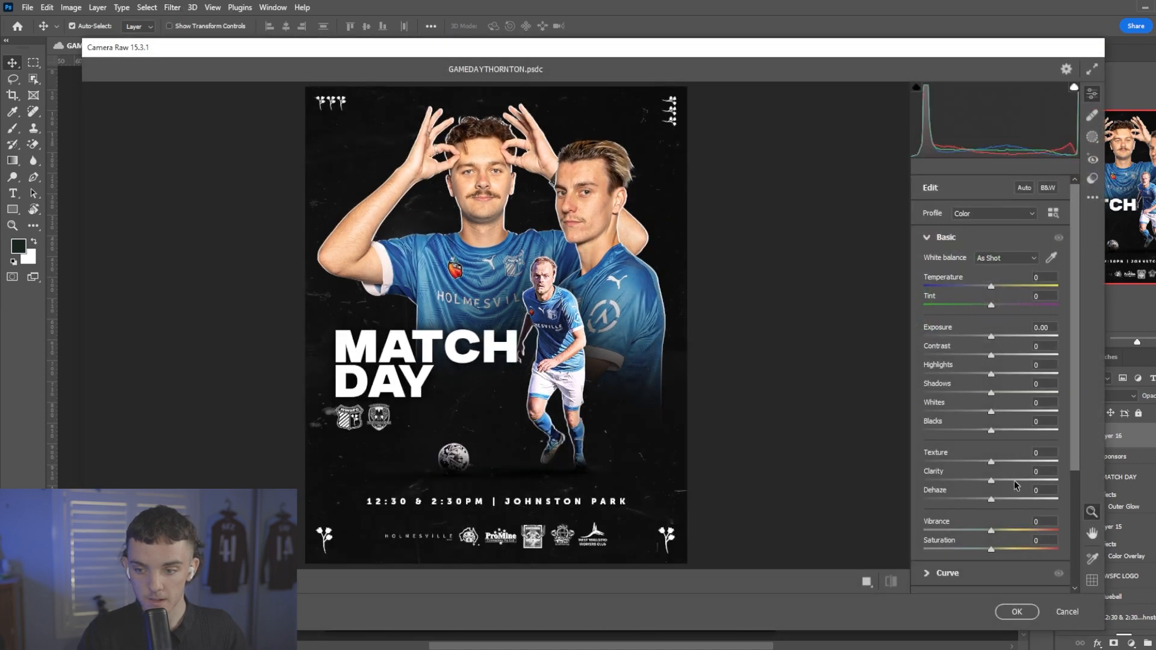
pyautogui.moveTo(1015, 485); pyautogui.dragTo(1012, 482)
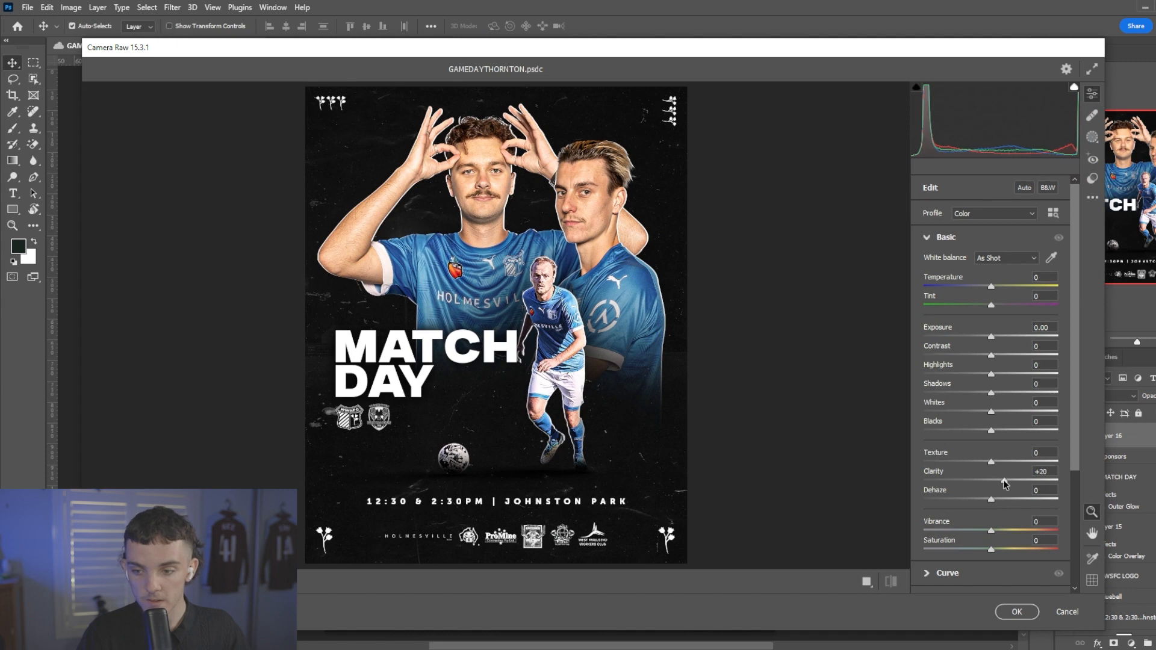
pyautogui.moveTo(991, 355); pyautogui.dragTo(1003, 357)
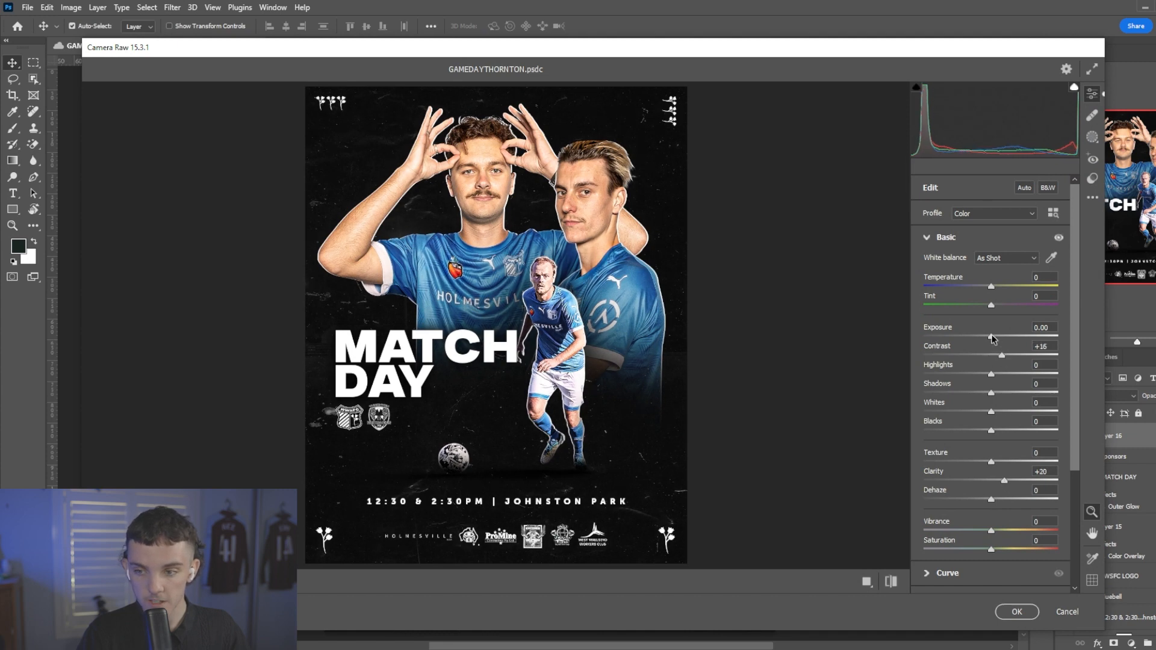
# Add Grain of 16 and an Optics Vignette of -17 in Camera Raw, and apply the filter to the merged layer.
pyautogui.scroll(-5, 997, 391)
pyautogui.click(970, 554)
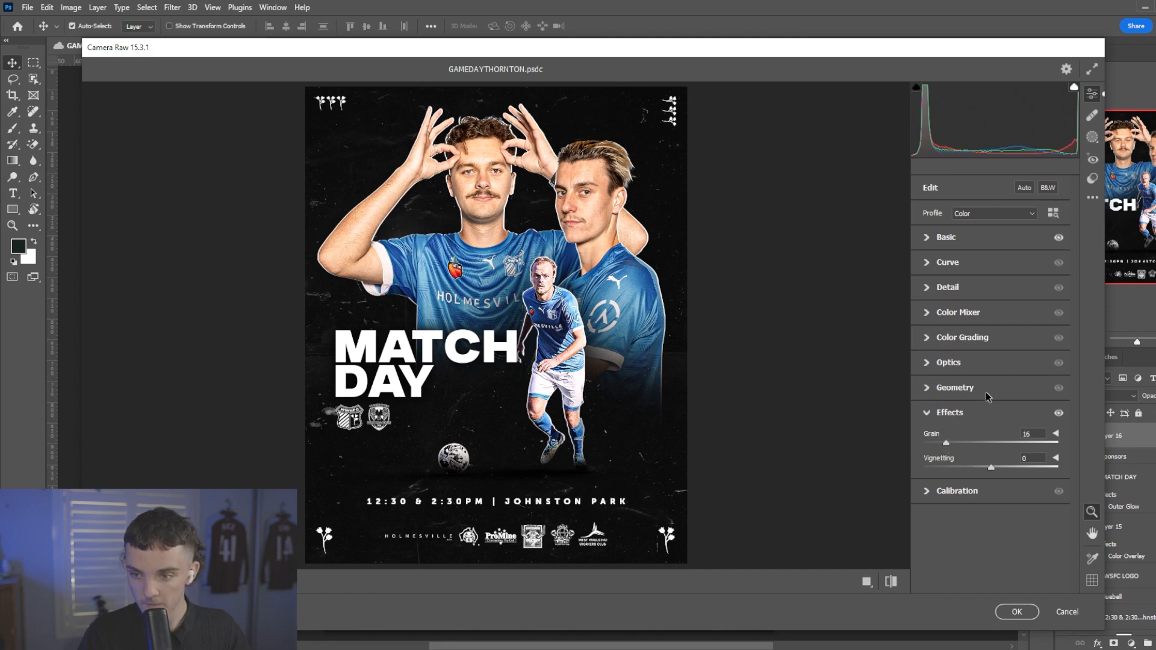
pyautogui.click(971, 366)
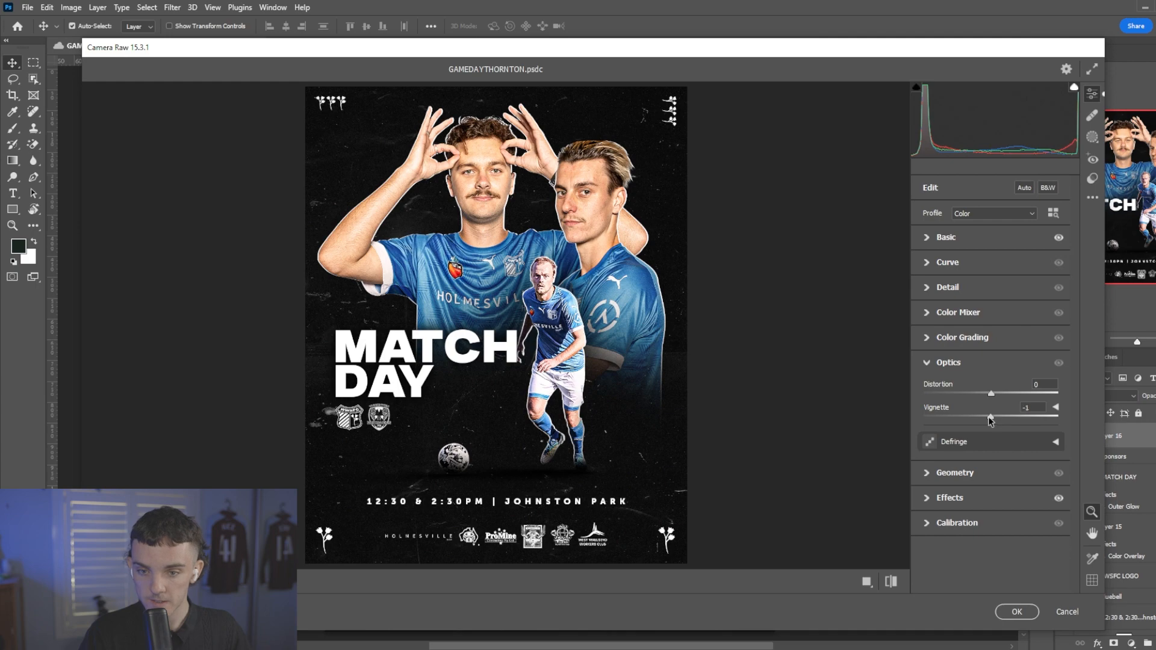
pyautogui.click(1016, 611)
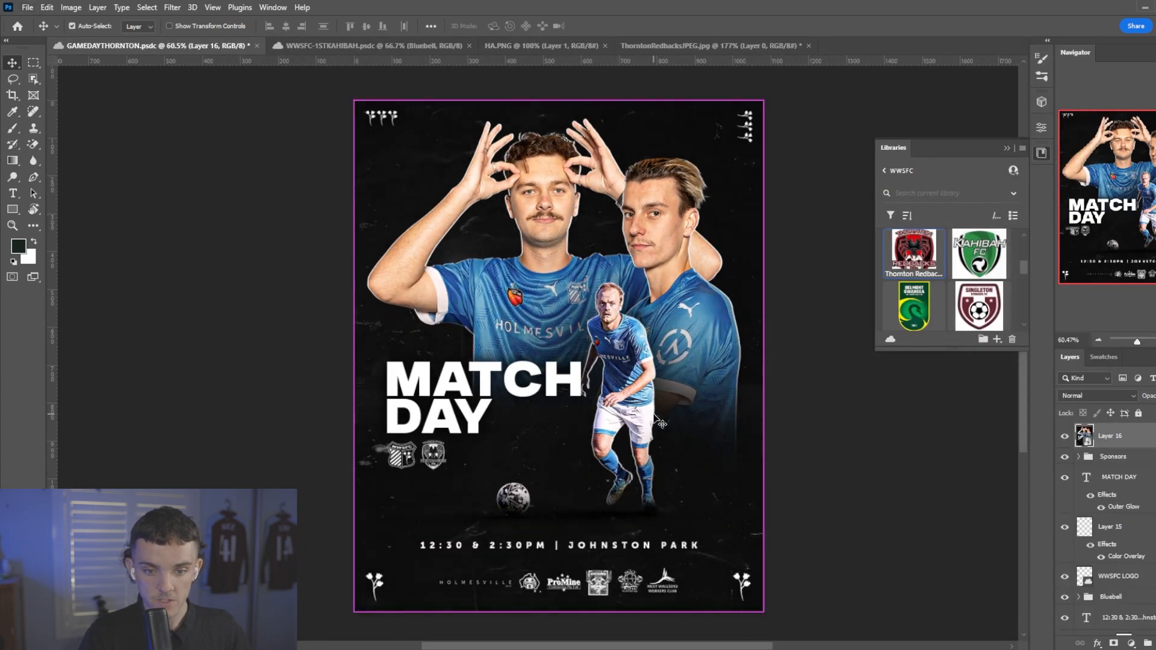
# Place the paper_texture2 image above the merged layer, set its blend mode to Screen and lower its opacity.
pyautogui.scroll(1, 653, 418)
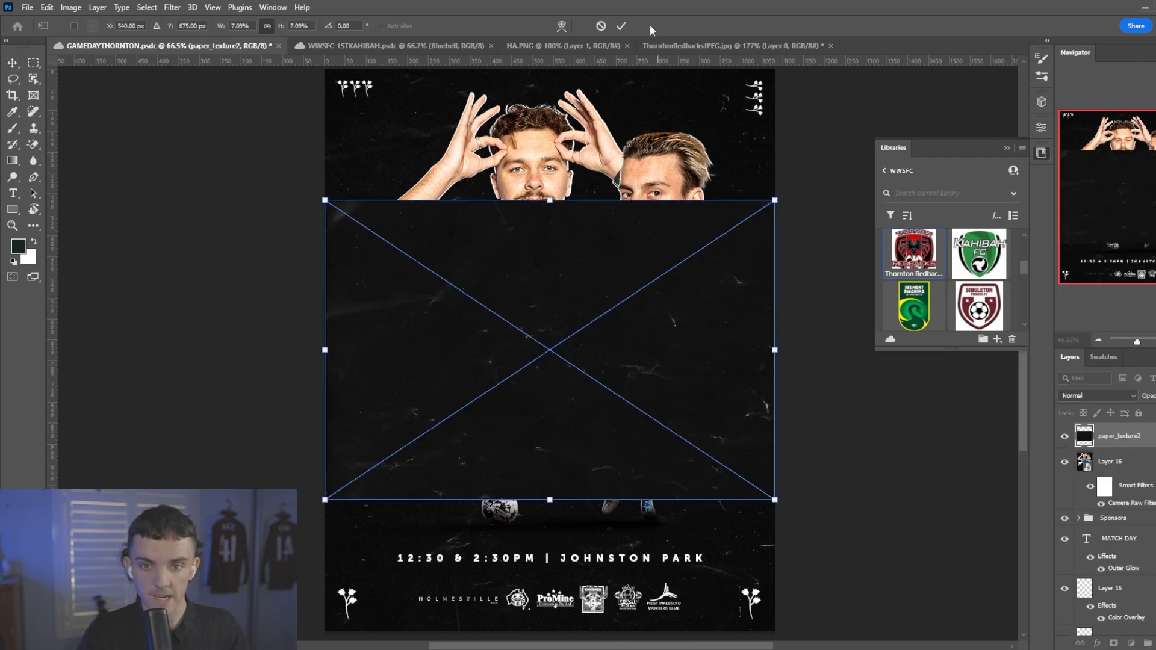
pyautogui.click(621, 26)
pyautogui.click(1111, 399)
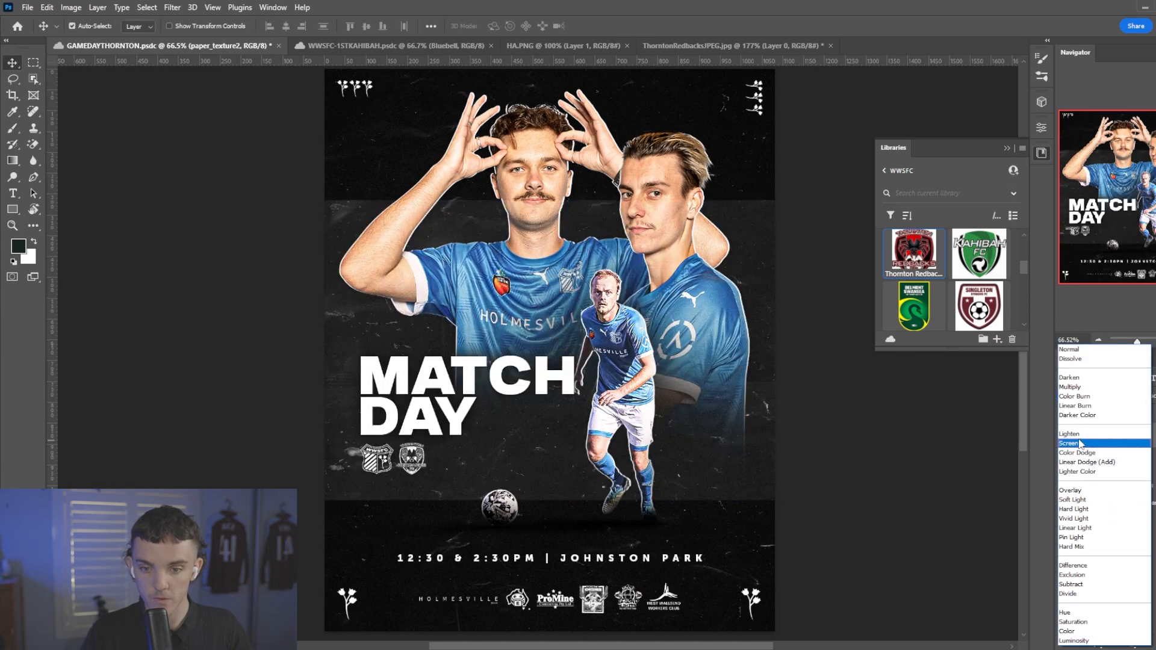
pyautogui.click(1095, 444)
pyautogui.moveTo(1144, 399); pyautogui.dragTo(1111, 385)
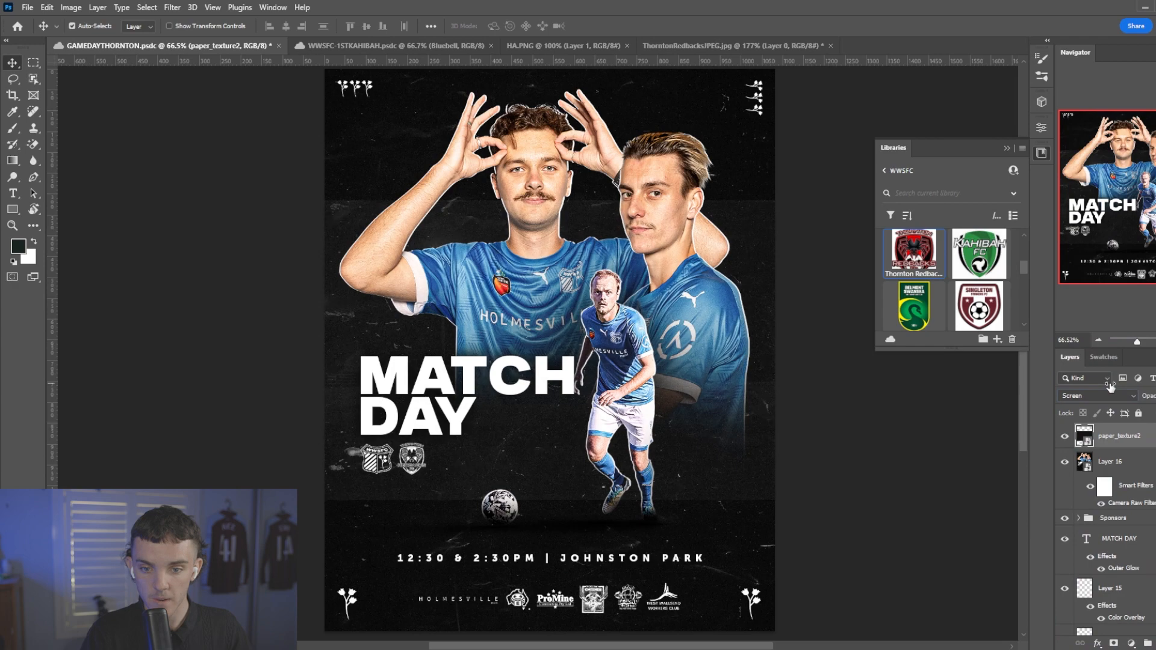
# Rotate the paper texture 90° counter-clockwise, scale it to about 10.93% to cover the poster, and toggle its visibility to compare.
pyautogui.hotkey('ctrl', 't')
pyautogui.rightClick(658, 336)
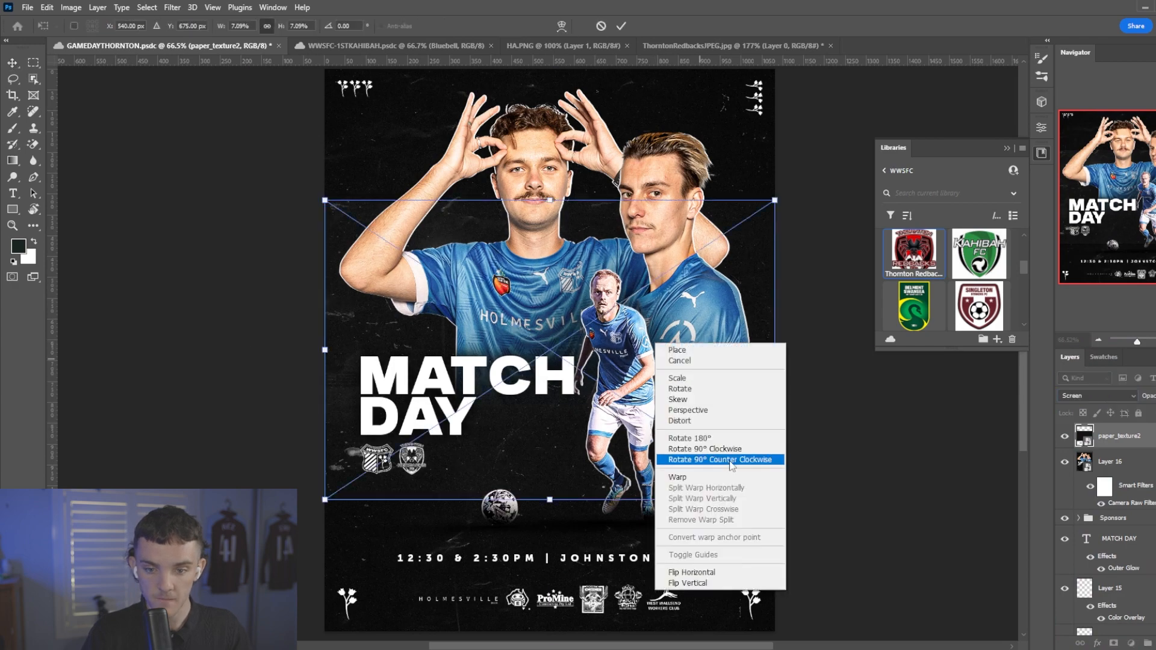
pyautogui.click(711, 463)
pyautogui.moveTo(688, 364); pyautogui.dragTo(756, 375)
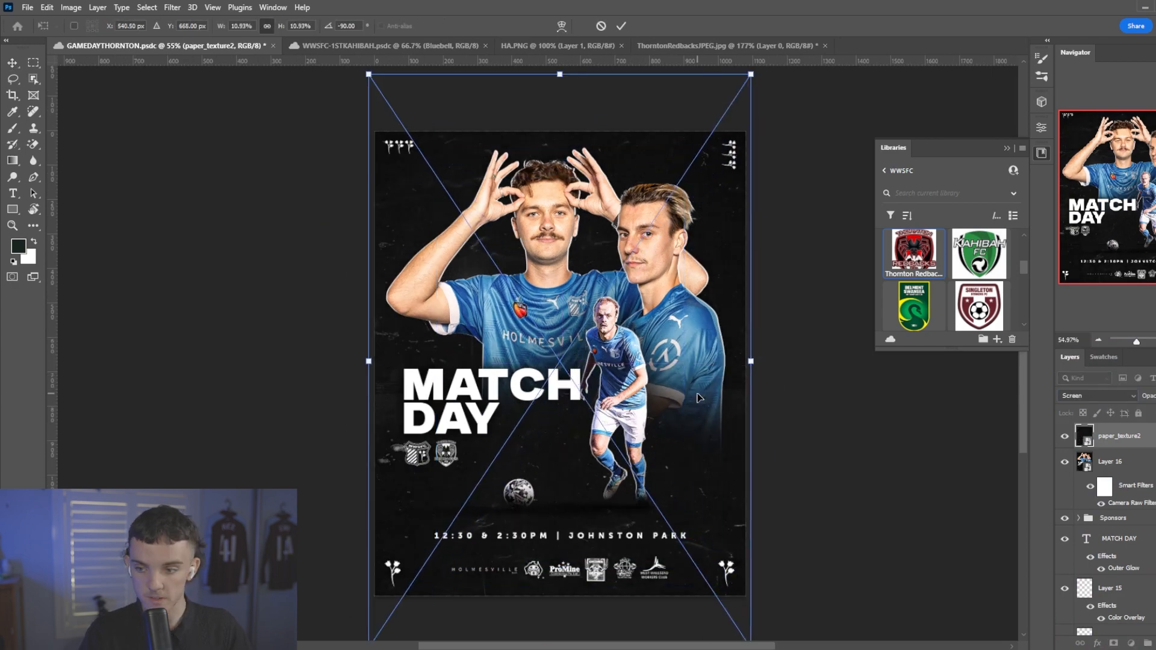
pyautogui.press('Return')
pyautogui.click(1060, 441)
pyautogui.click(1060, 442)
pyautogui.hotkey('ctrl', '+')
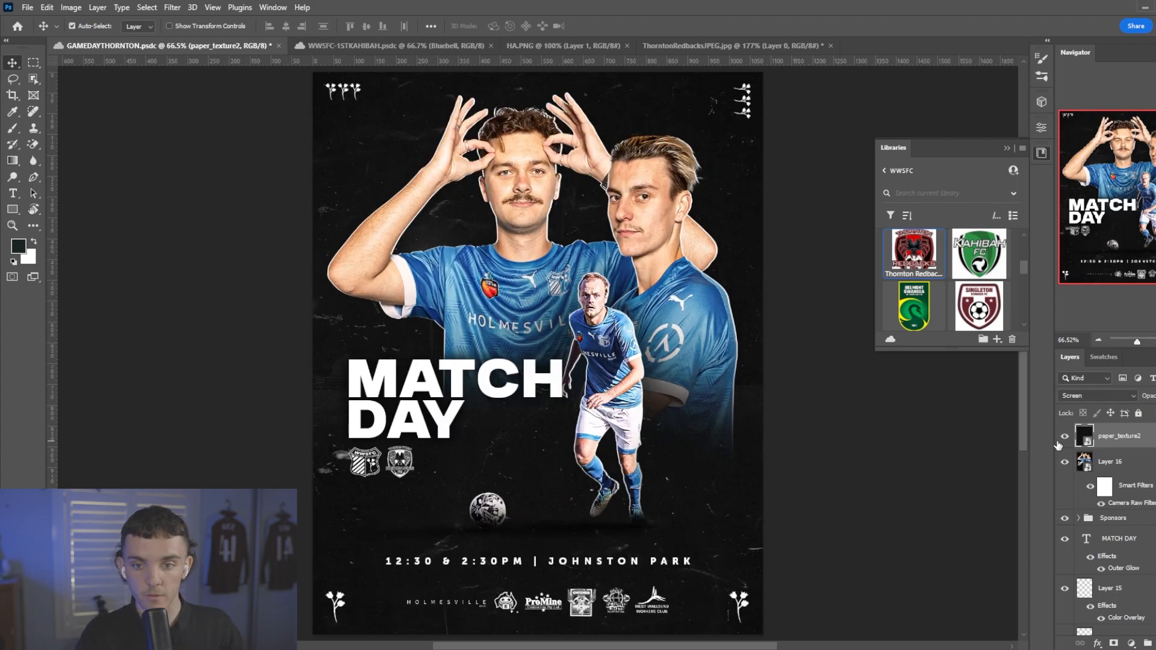